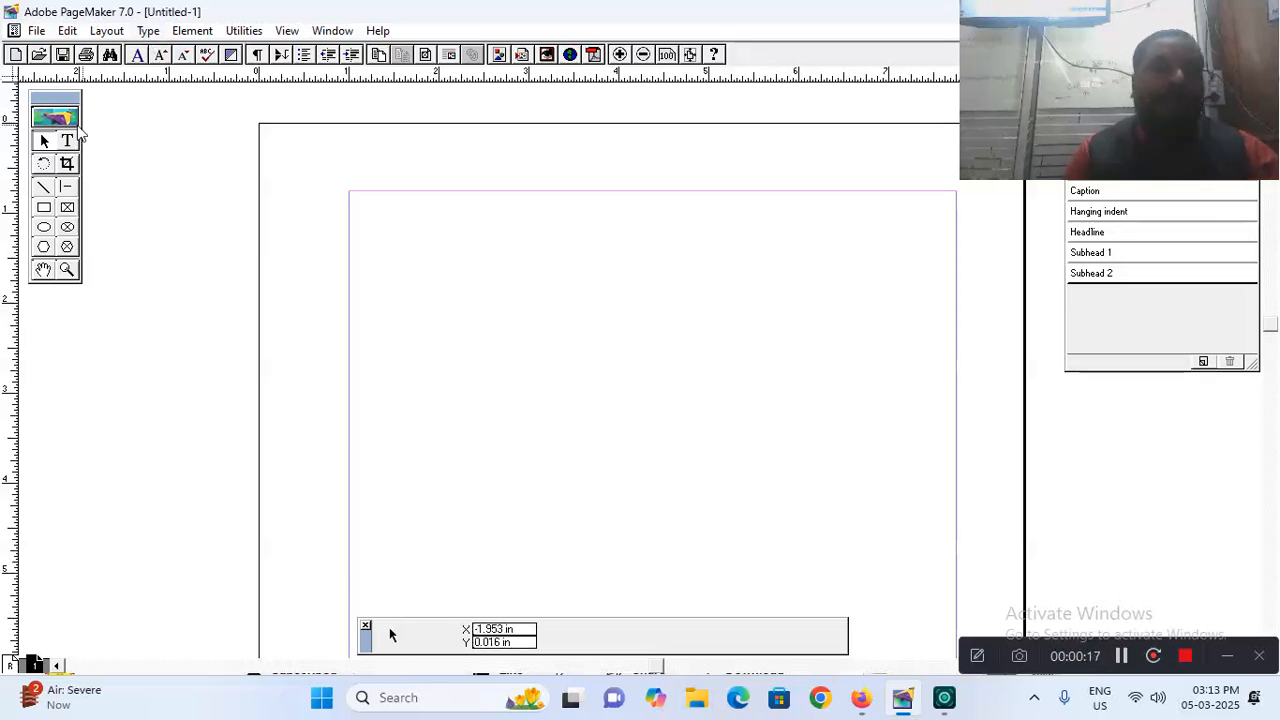
# Create a text block spanning the page's margins and fill it with several lines of random sample text
pyautogui.click(67, 140)
pyautogui.moveTo(352, 194); pyautogui.dragTo(949, 463)
pyautogui.write('askjf akjshfkj hqwjkhjkwqhrkj hwqkj')
pyautogui.write(' hjrkha sj fhsakjhf jkhqwjkr hqwjkh rkjha sjkf')
pyautogui.write('h jashfjkhjkqwhrjkhq wkjrh jkas fjkash jkf')
pyautogui.write('hjkqwjkrhqkjwr kjahsjkfhaskfjhjkq wrjk')
pyautogui.write('hqwjr kjhakjsf jkas fkjhjkqw rkjhjkqw r')
pyautogui.write('kjhakjsf kjahsfjk kjqhw hjkqwhrjk a')
pyautogui.write('kjshf askjfhkjq wjkrhjkqwh rkjhajks fk')
pyautogui.write('jhaskjf jkqhwjkrjkqwhrjkhaksjhfkjahsjkf')
pyautogui.write(' jhqw rqwhjkr hkjahsf askjfhjk')
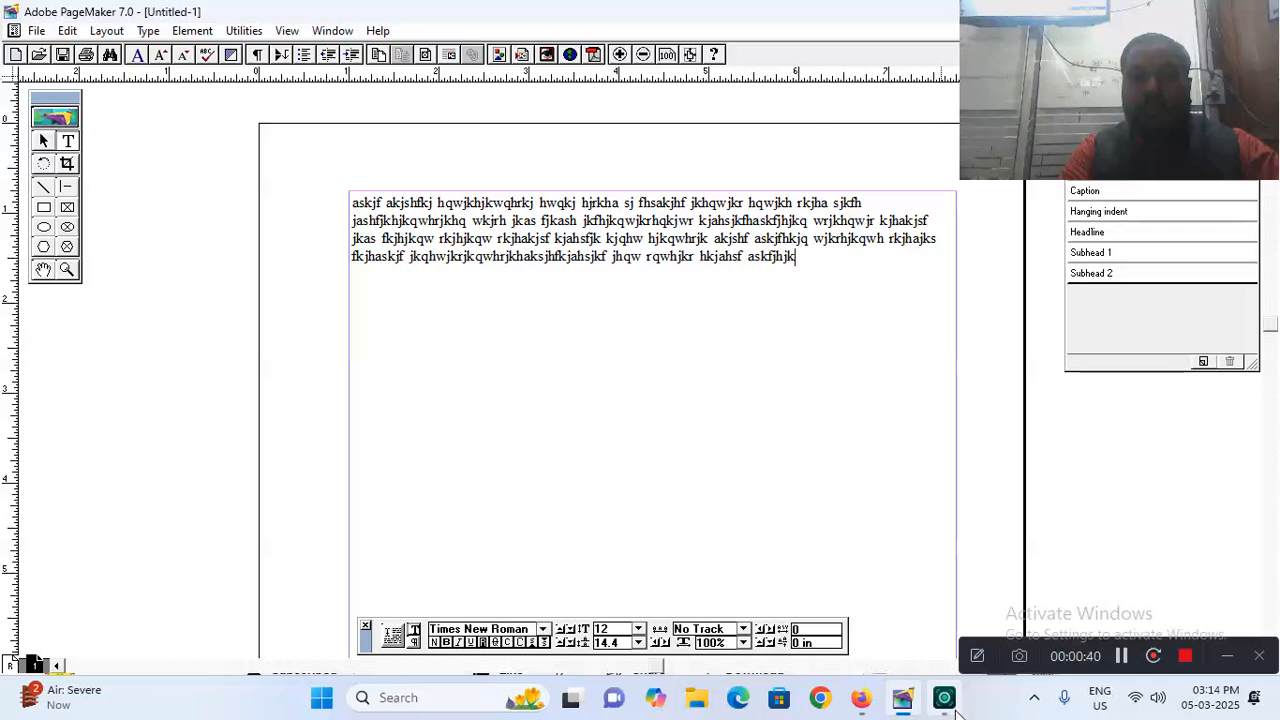
pyautogui.write('q wkjrhkjwq rkhjkasfkjahsjkf kjash')
pyautogui.write('fjk hkjhqwkjr jkqwrj ajshfkja sjkh')
pyautogui.write('kjqh wrkjhqjwkr jhajks fkjashfjk qkjw')
pyautogui.write('hrkjqw krjhkja skjfhaskjfaskjhf')
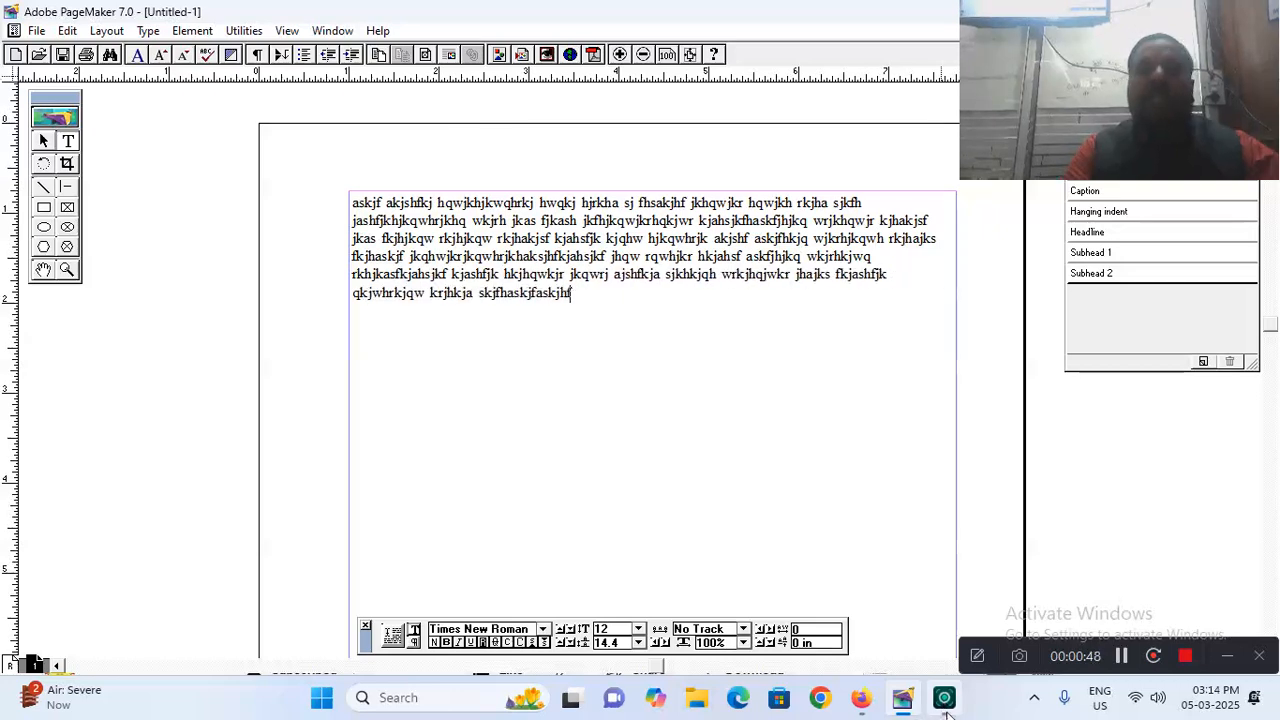
# Select the whole sample paragraph and set its font to Amelia
pyautogui.moveTo(572, 300); pyautogui.dragTo(327, 195)
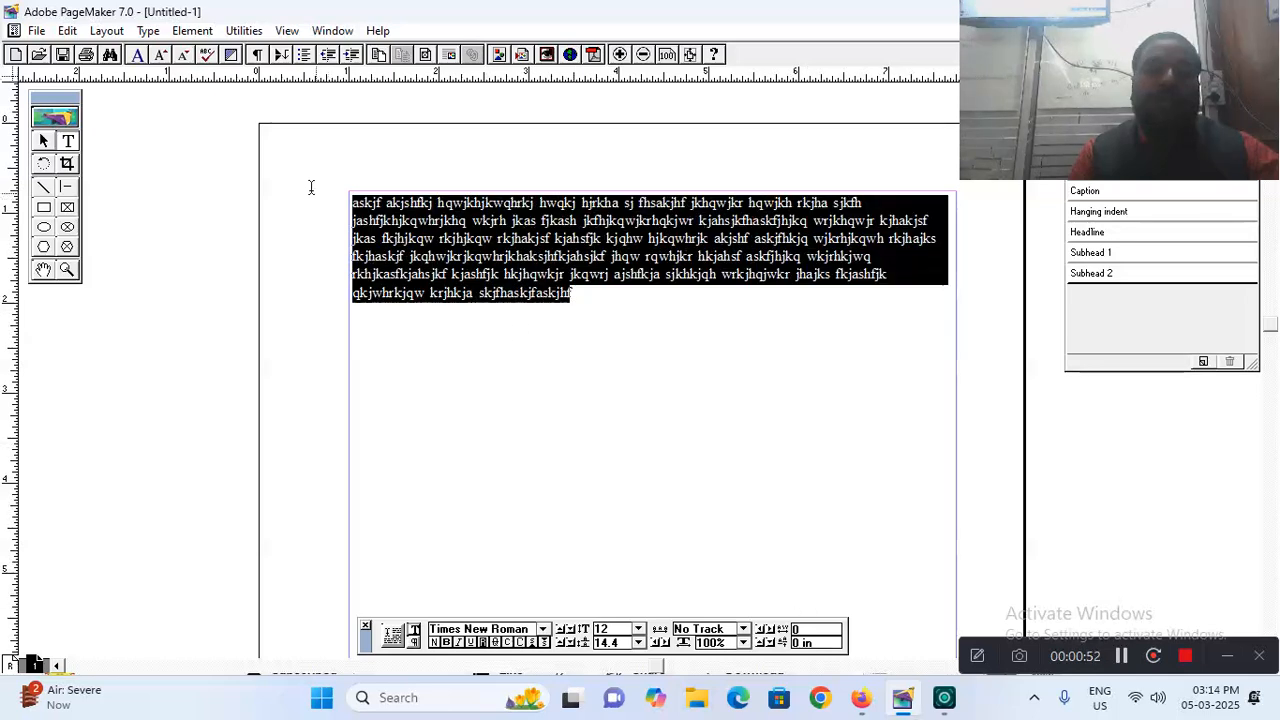
pyautogui.click(147, 31)
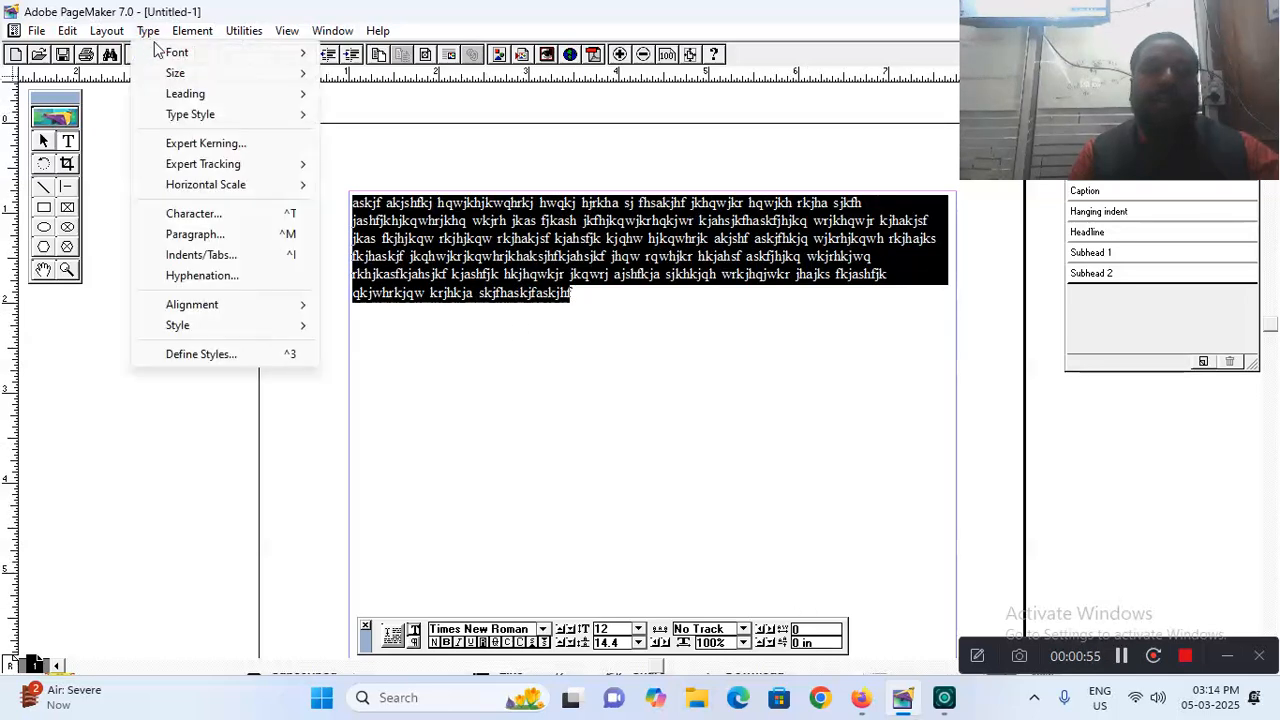
pyautogui.moveTo(168, 55)
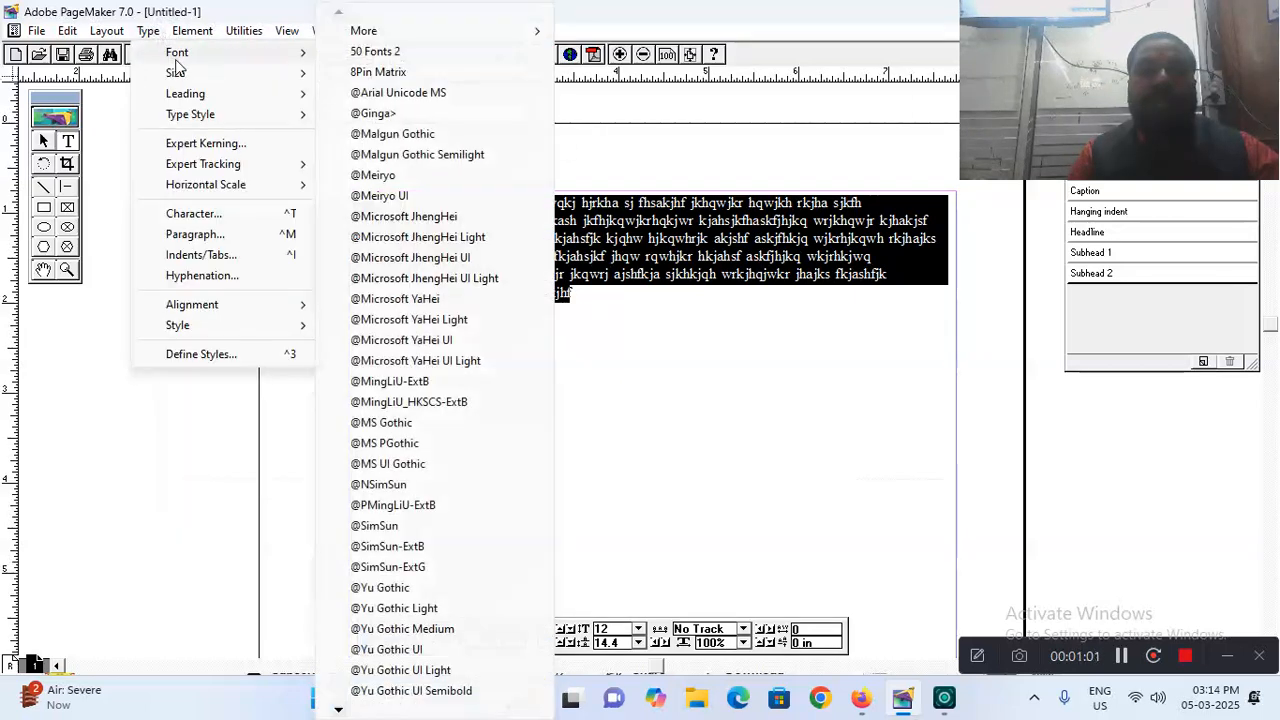
pyautogui.moveTo(362, 31)
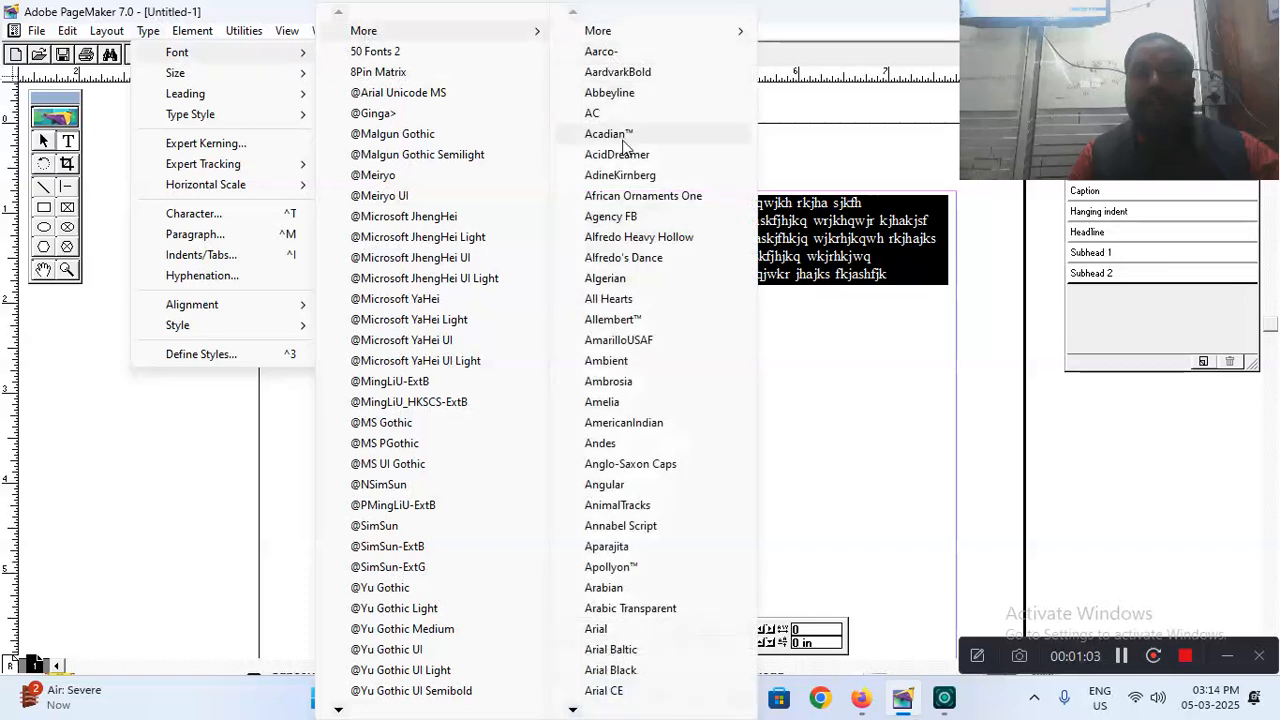
pyautogui.click(636, 401)
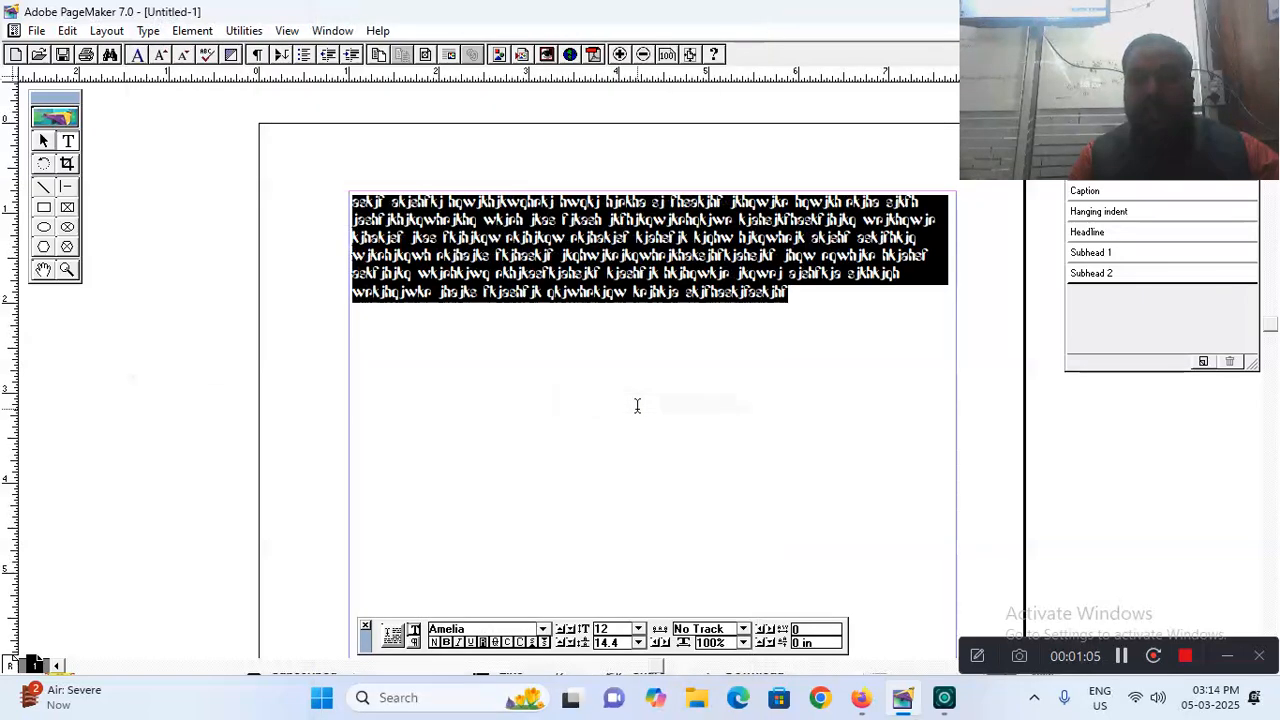
# Set the selected paragraph's font to Arial Narrow
pyautogui.click(148, 30)
pyautogui.moveTo(166, 52)
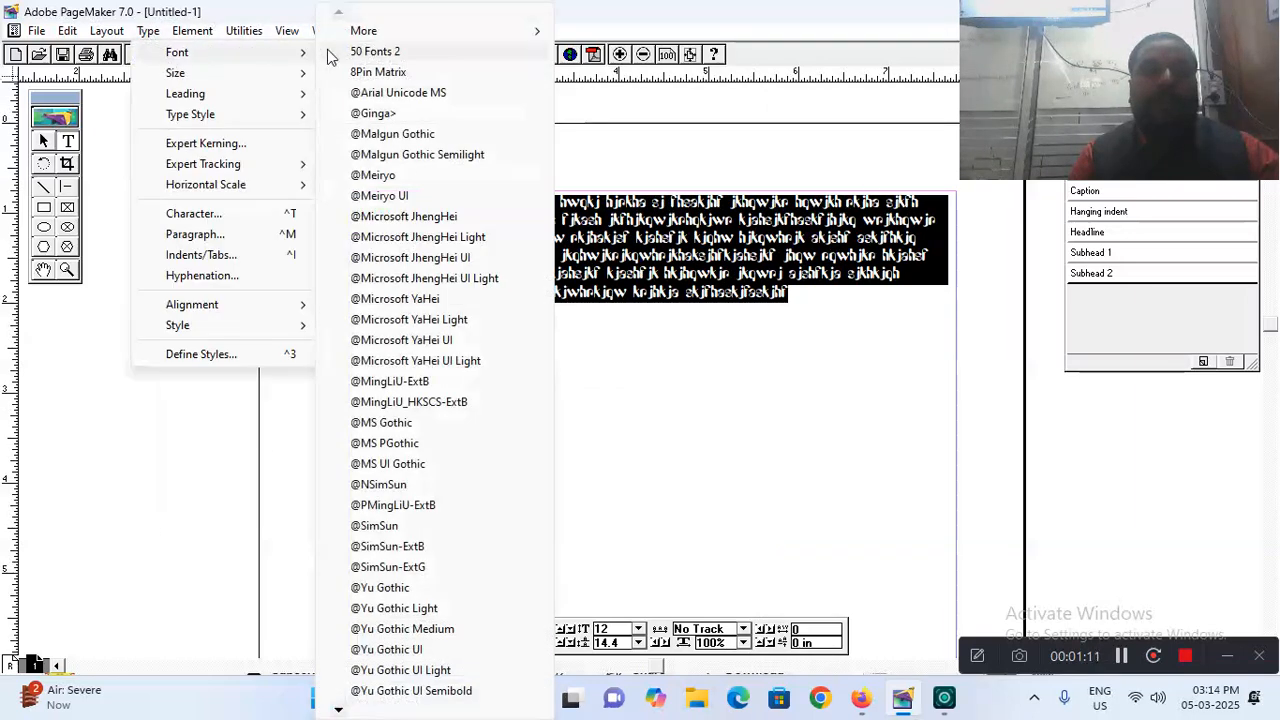
pyautogui.moveTo(440, 32)
pyautogui.moveTo(632, 40)
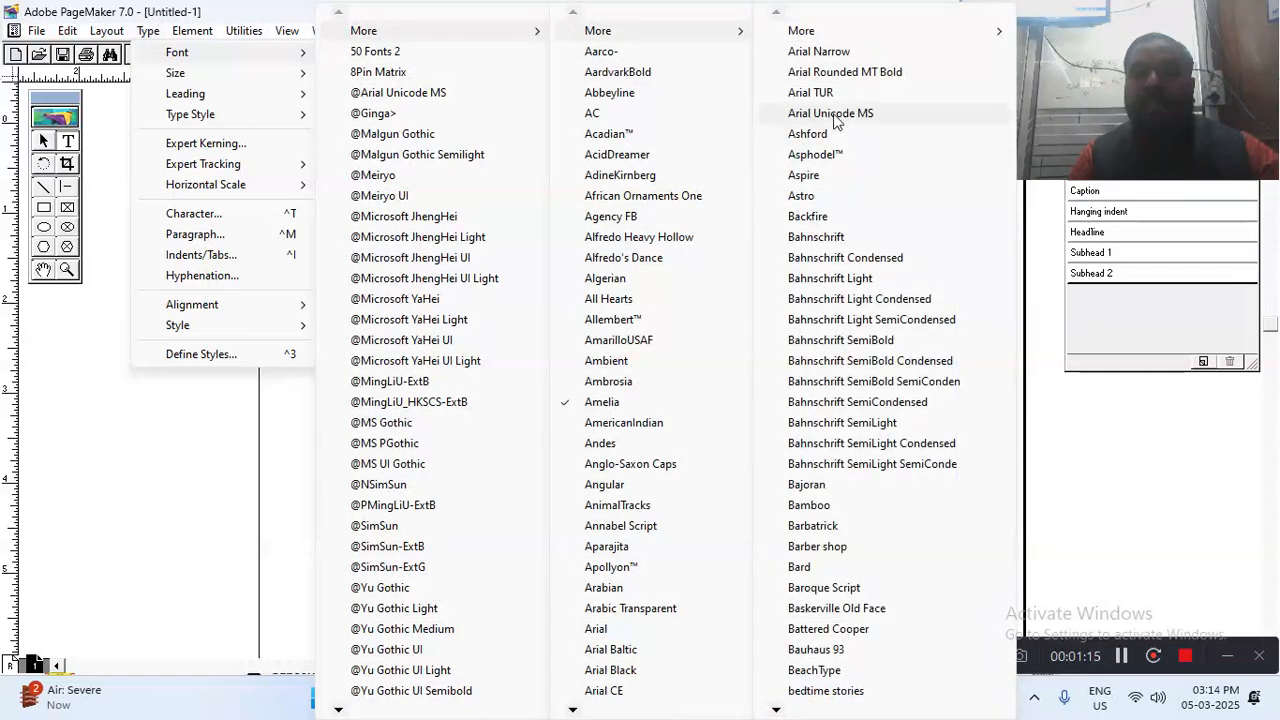
pyautogui.click(824, 52)
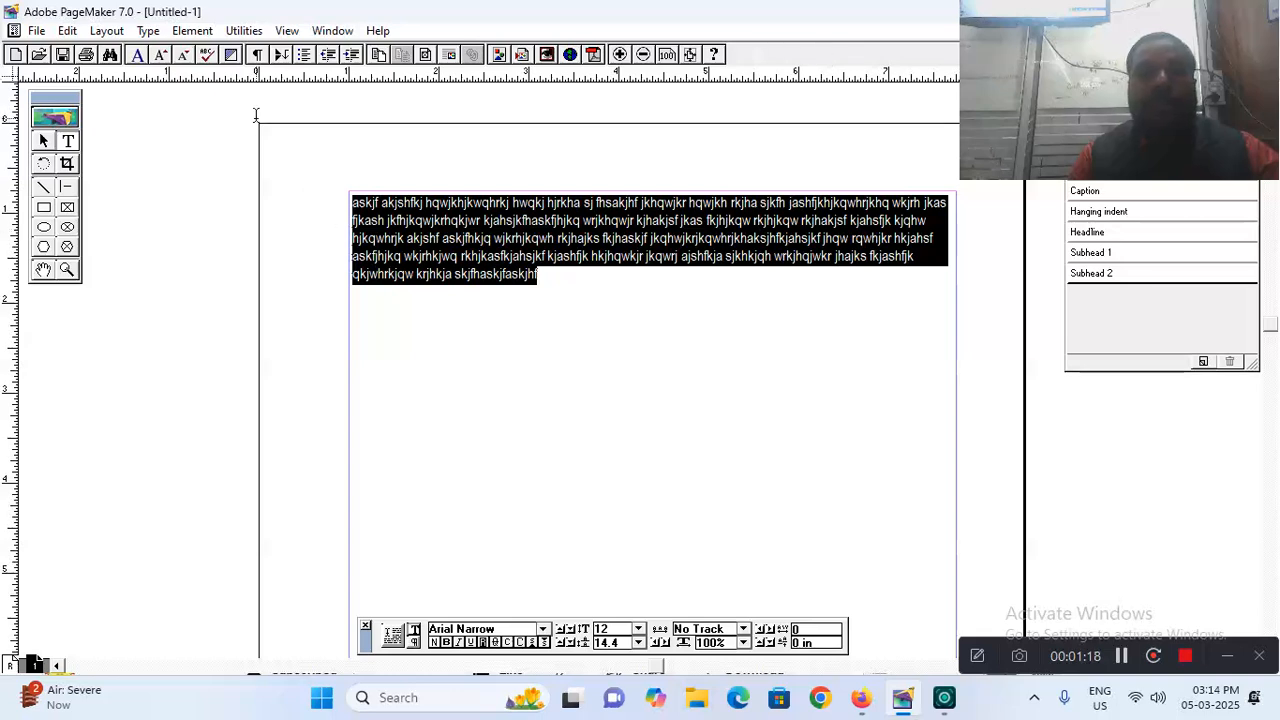
# Set the selected paragraph's size to 24 and its leading to 26
pyautogui.click(148, 30)
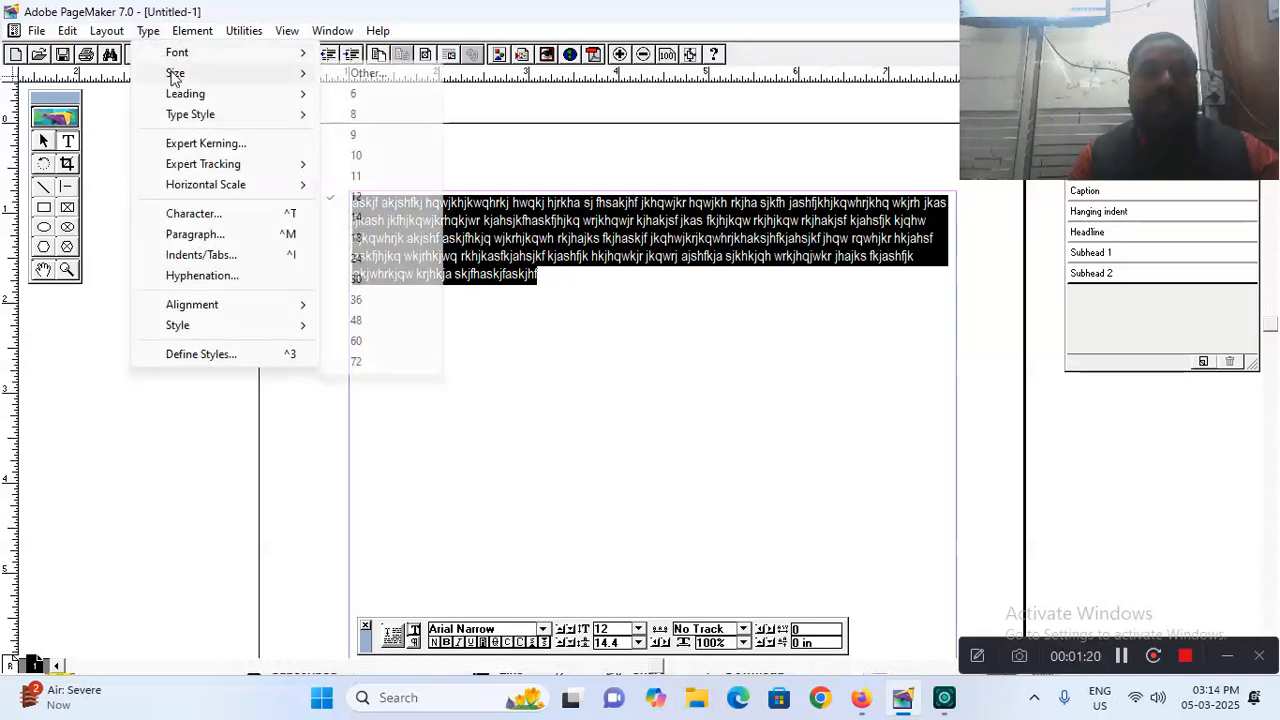
pyautogui.click(366, 258)
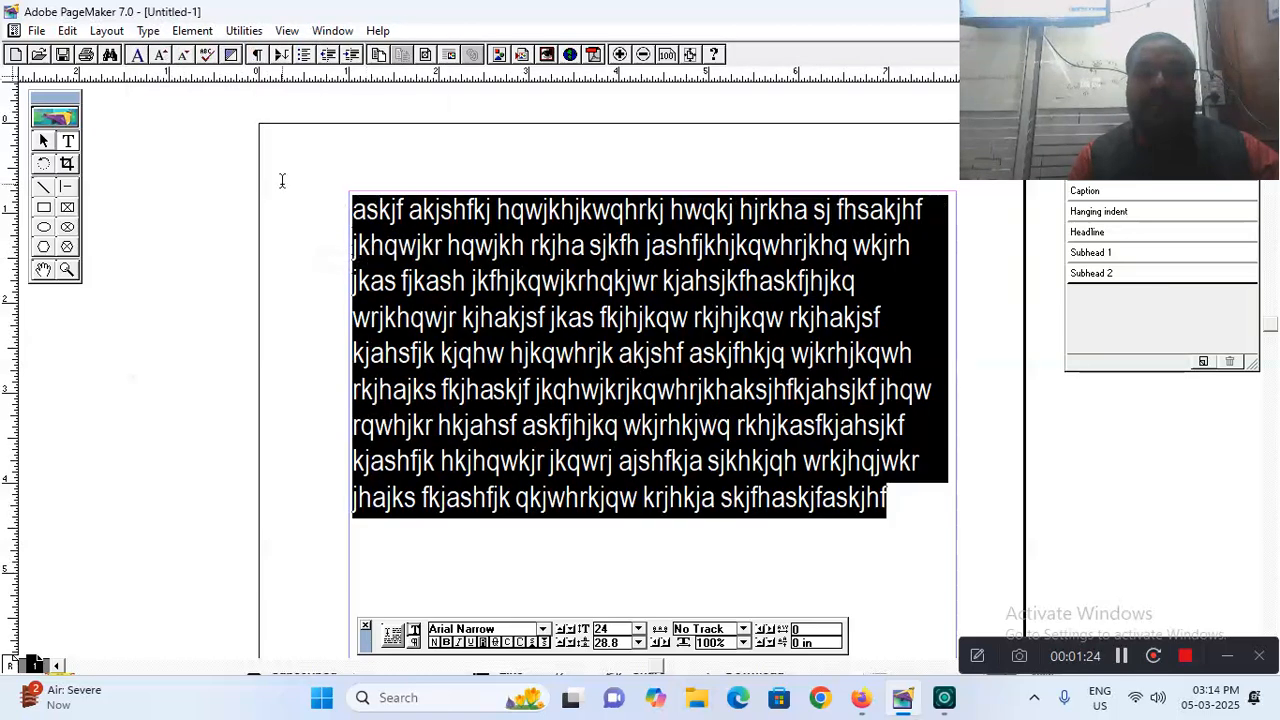
pyautogui.click(152, 31)
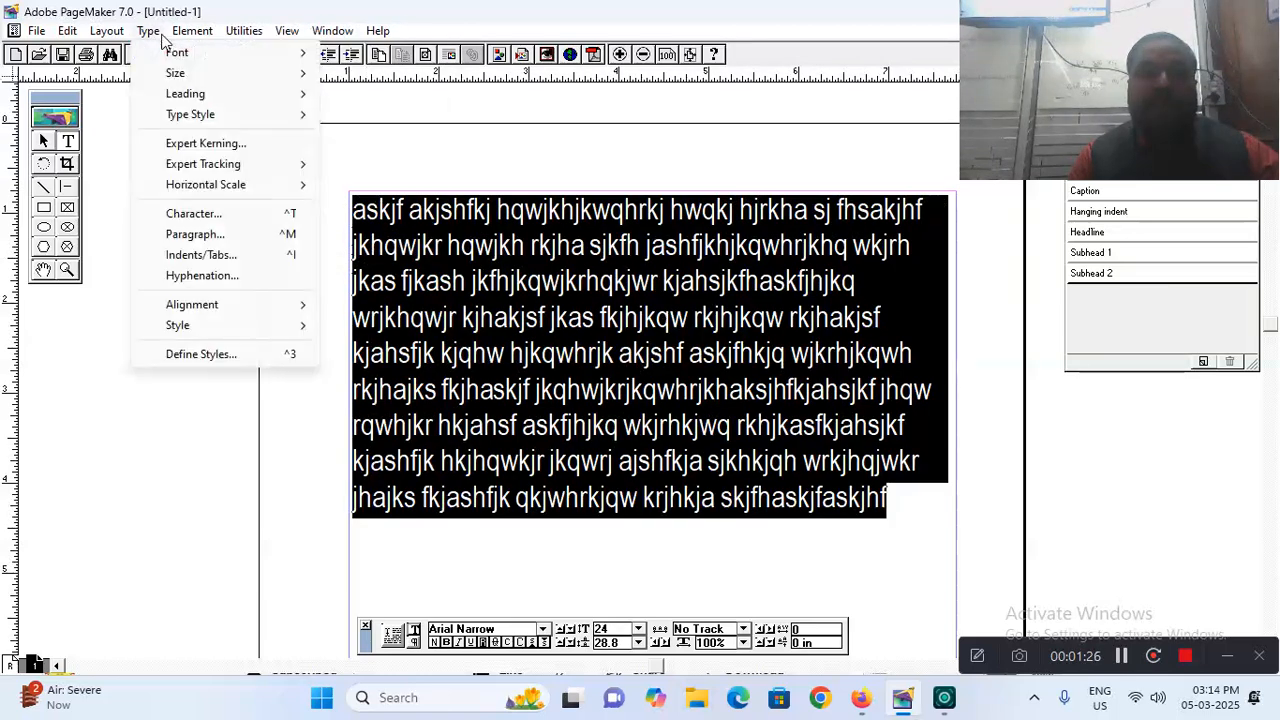
pyautogui.click(185, 31)
pyautogui.moveTo(154, 33)
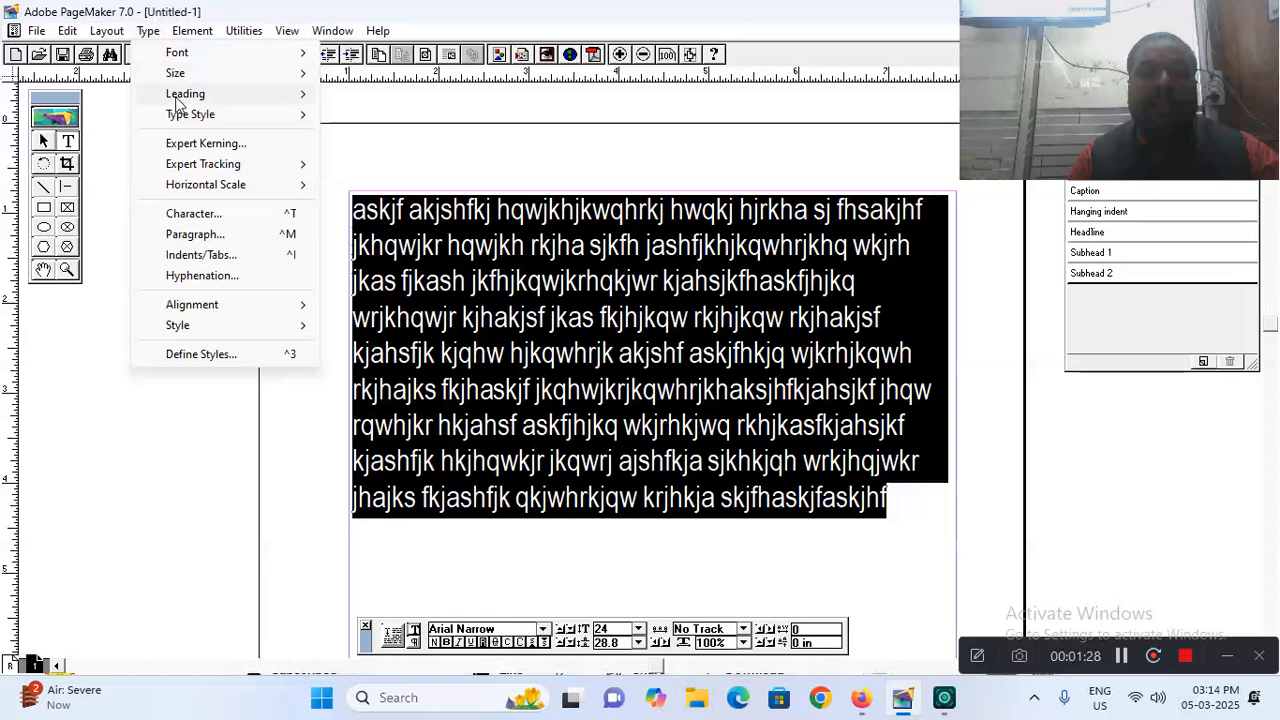
pyautogui.moveTo(178, 100)
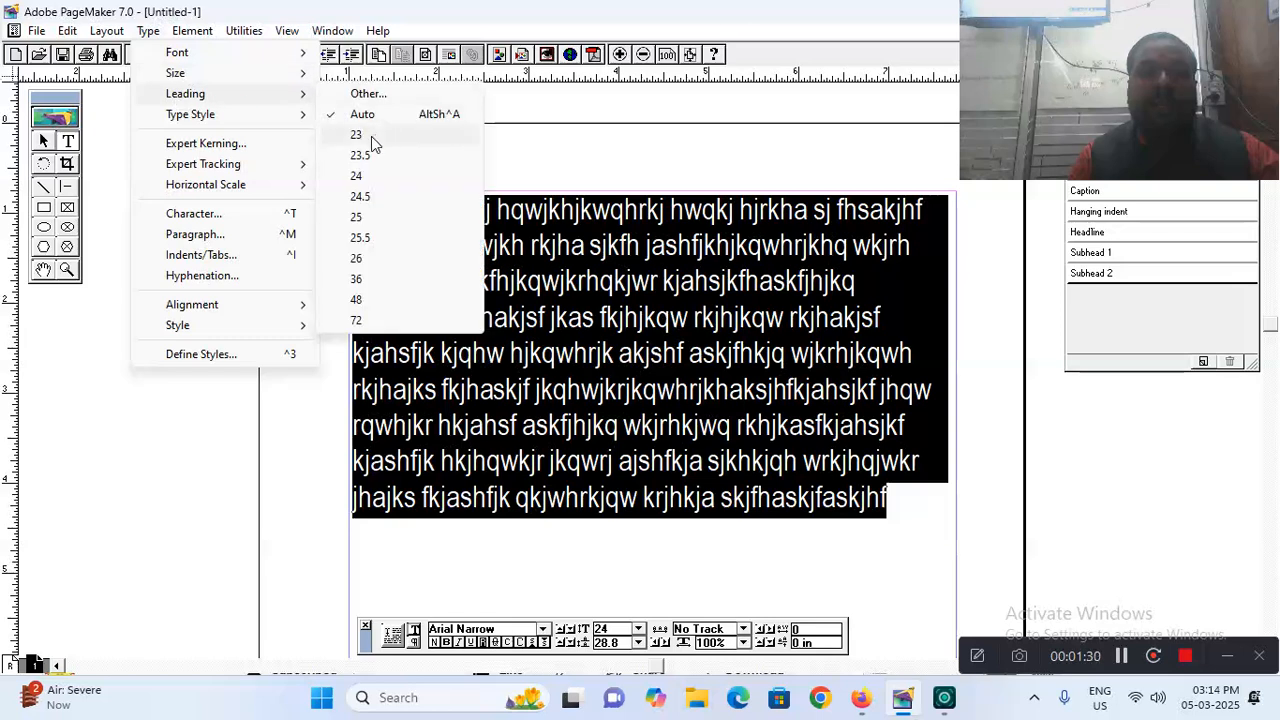
pyautogui.click(362, 256)
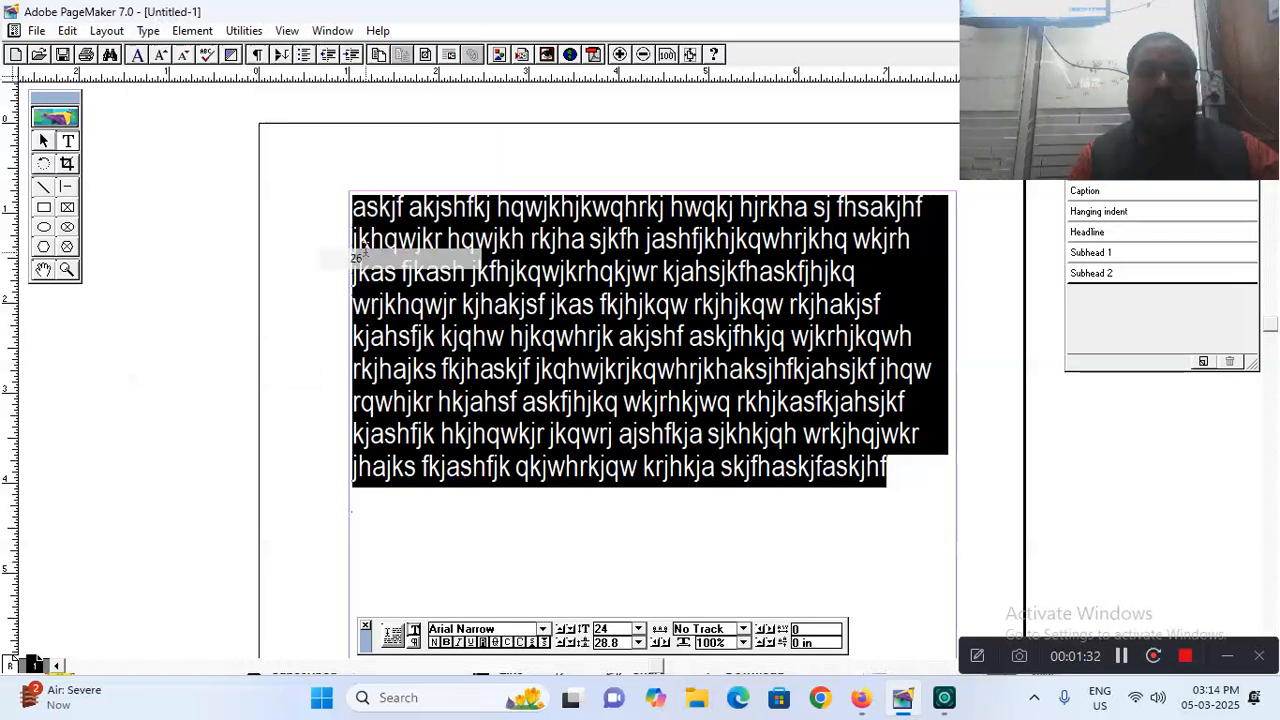
# Apply the Bold and Italic type styles to the selected paragraph
pyautogui.click(150, 33)
pyautogui.moveTo(194, 114)
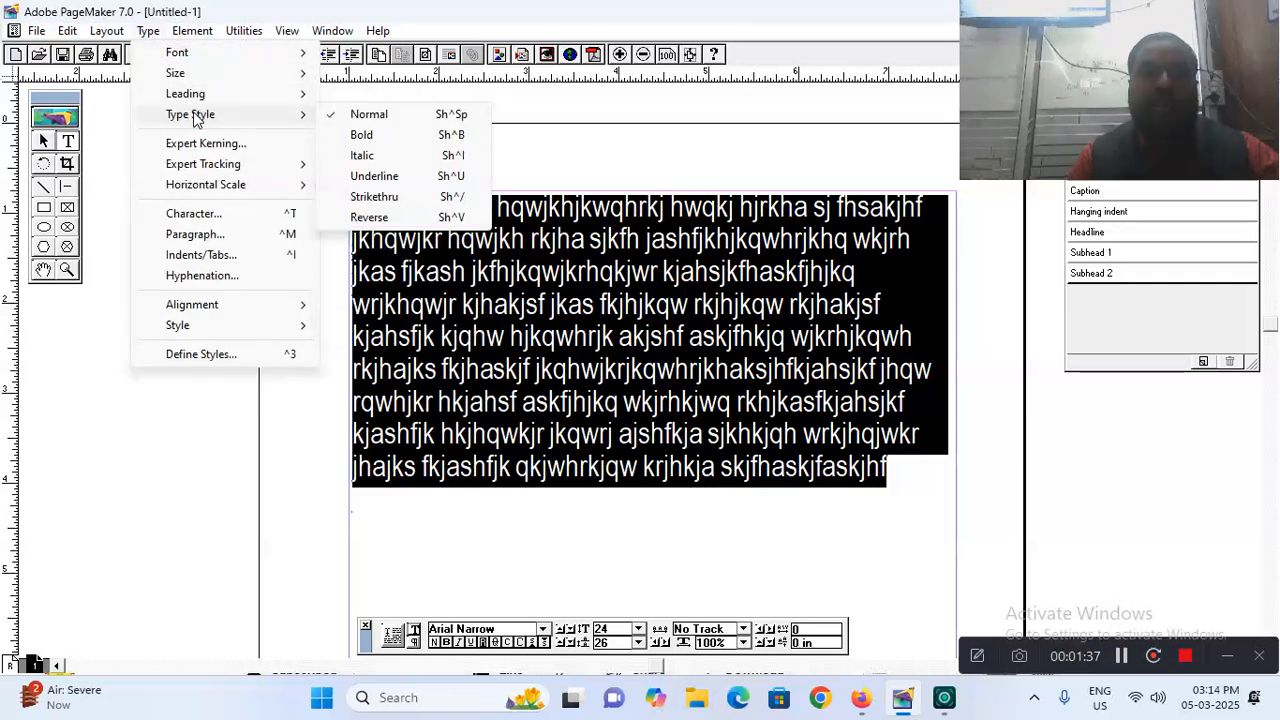
pyautogui.click(362, 134)
pyautogui.click(148, 31)
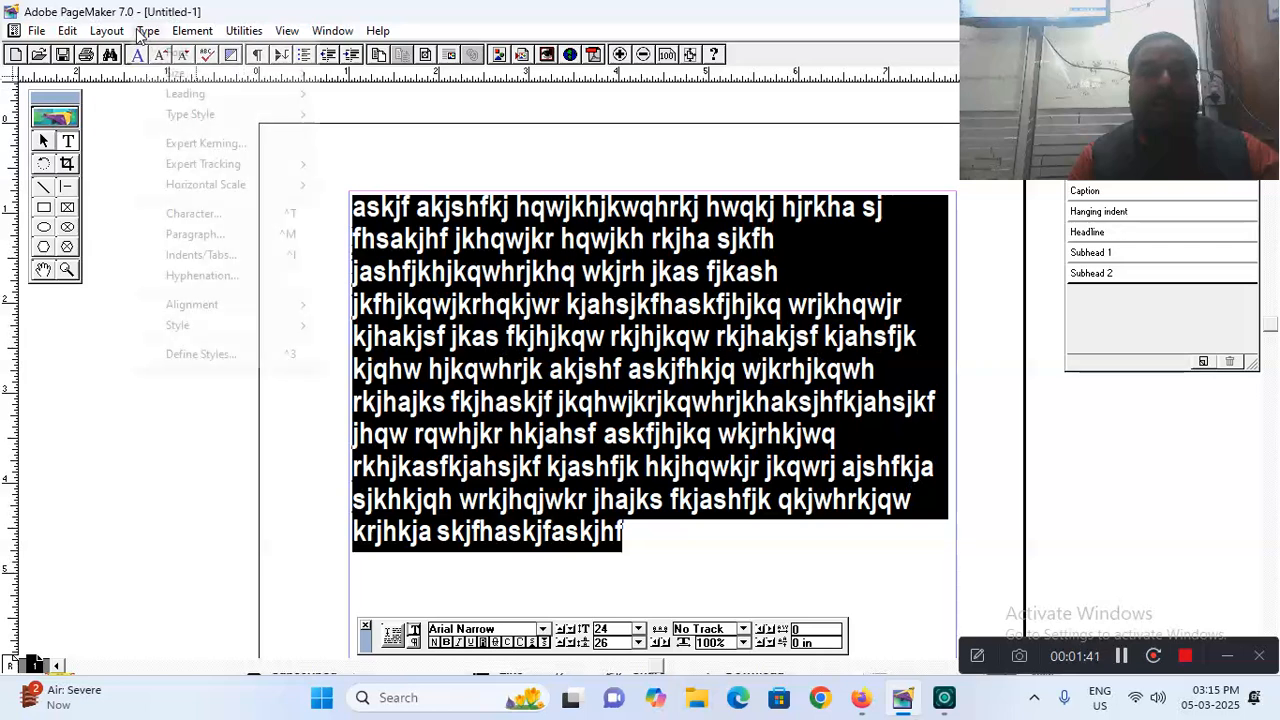
pyautogui.moveTo(180, 118)
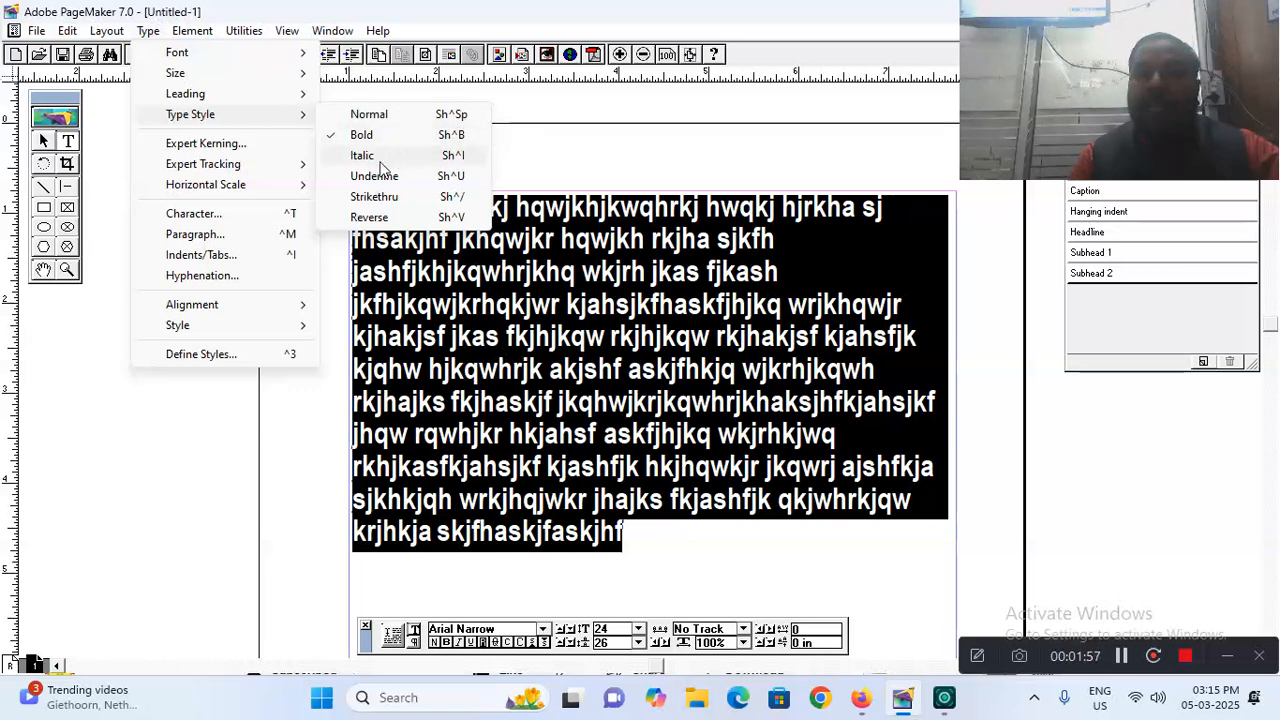
pyautogui.click(460, 158)
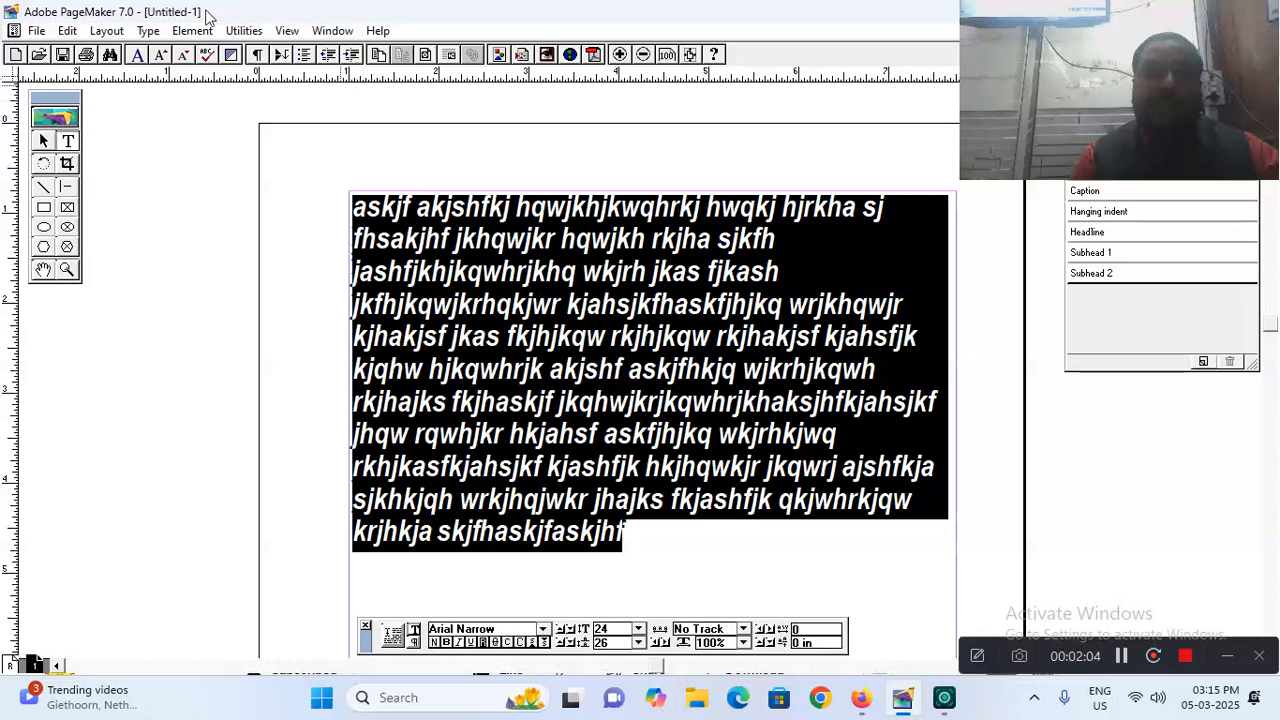
# Add the Underline and Strikethru type styles to the selected paragraph
pyautogui.click(152, 33)
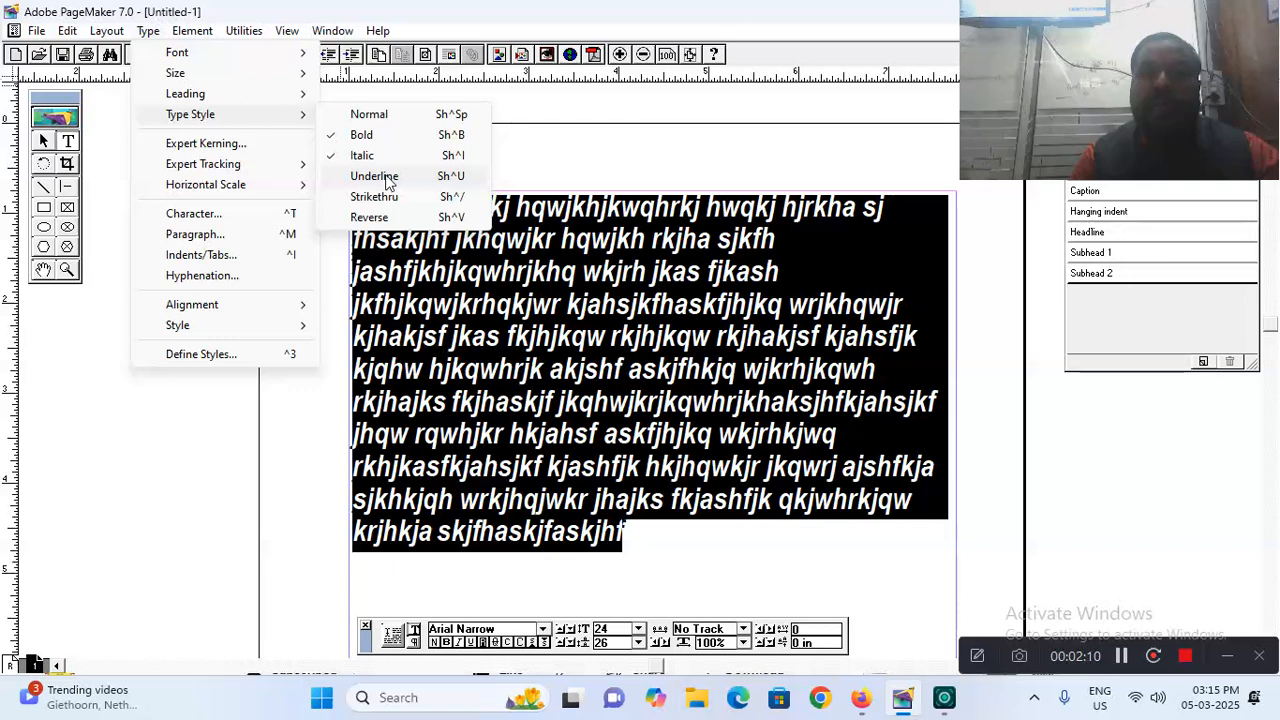
pyautogui.click(464, 182)
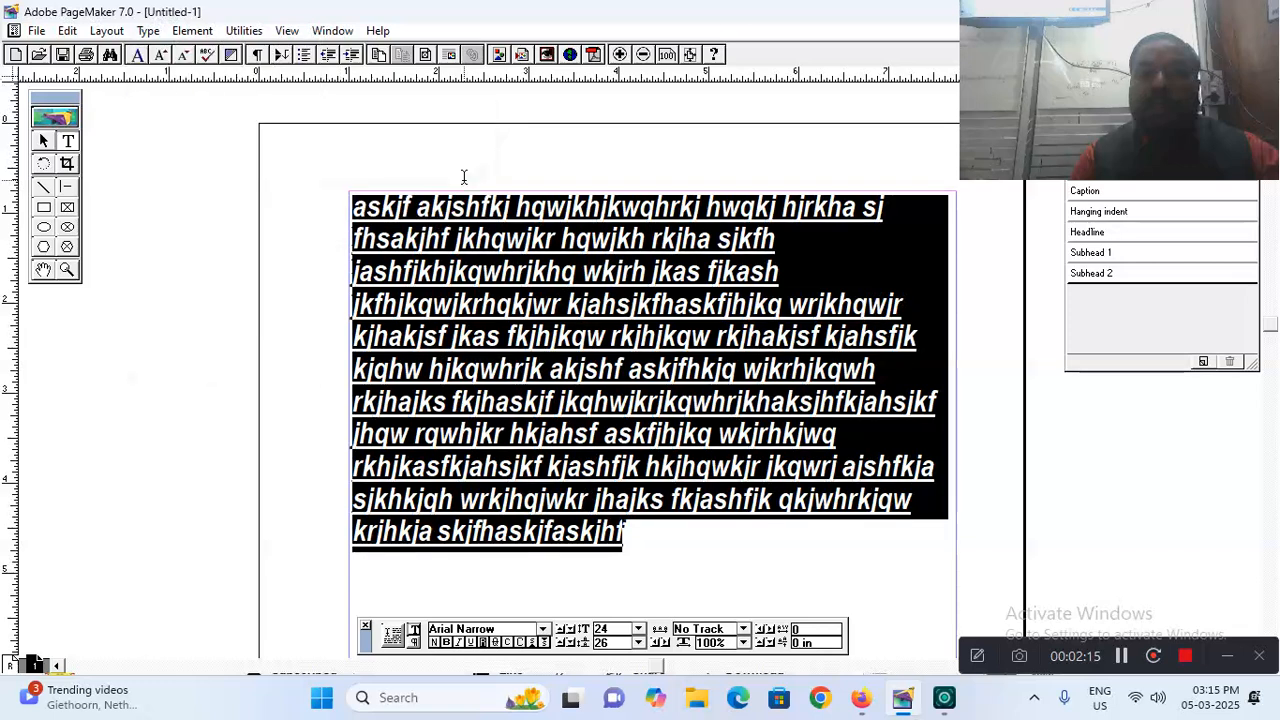
pyautogui.click(148, 31)
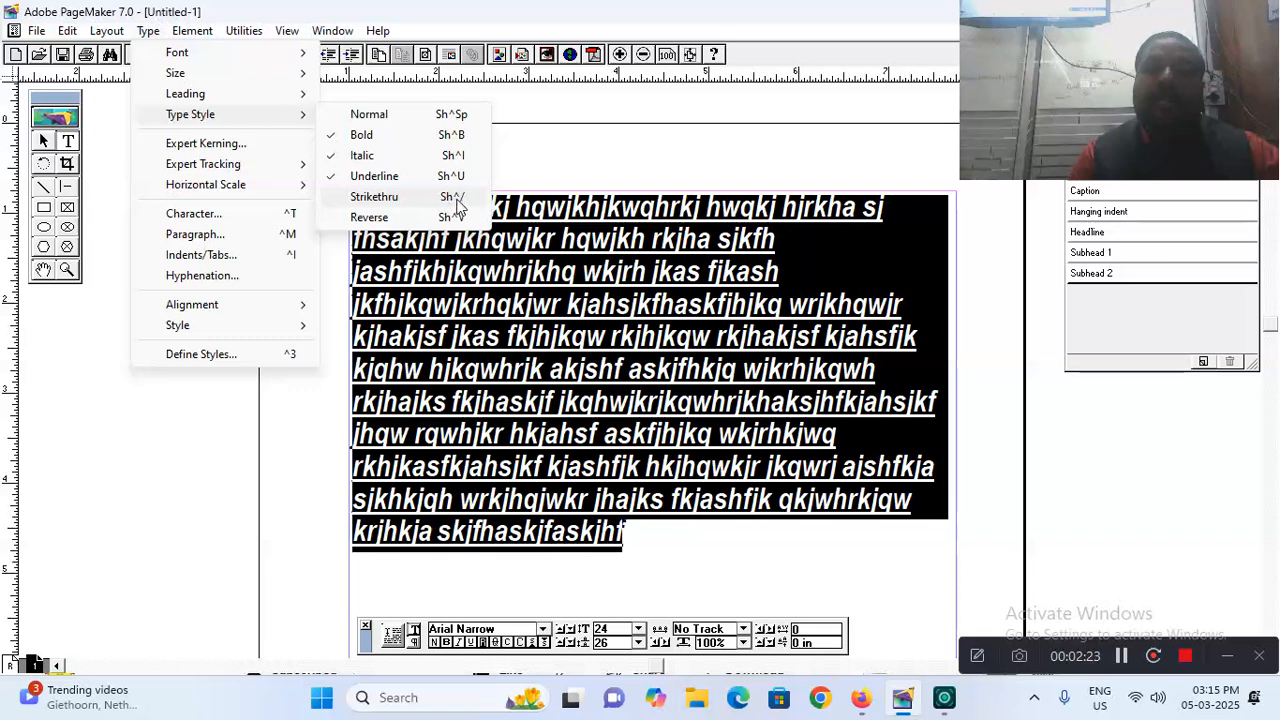
pyautogui.click(463, 198)
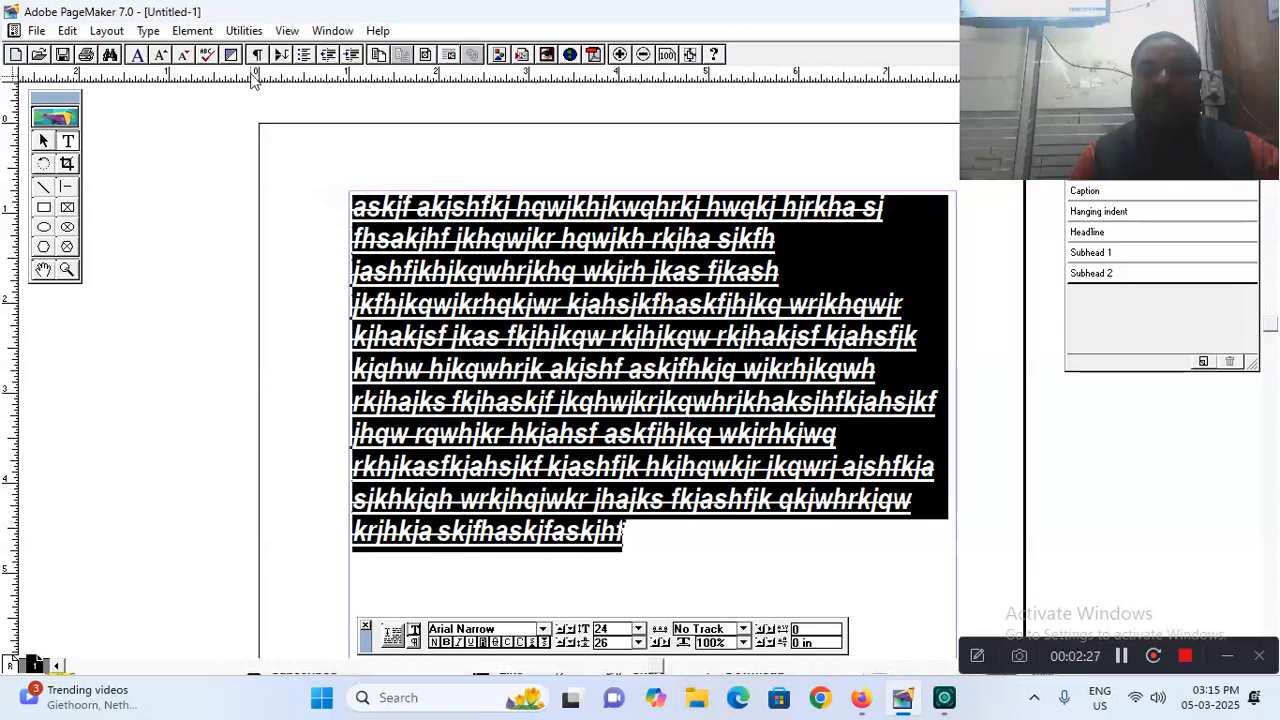
# Reset the selected paragraph's type style to Normal
pyautogui.click(148, 31)
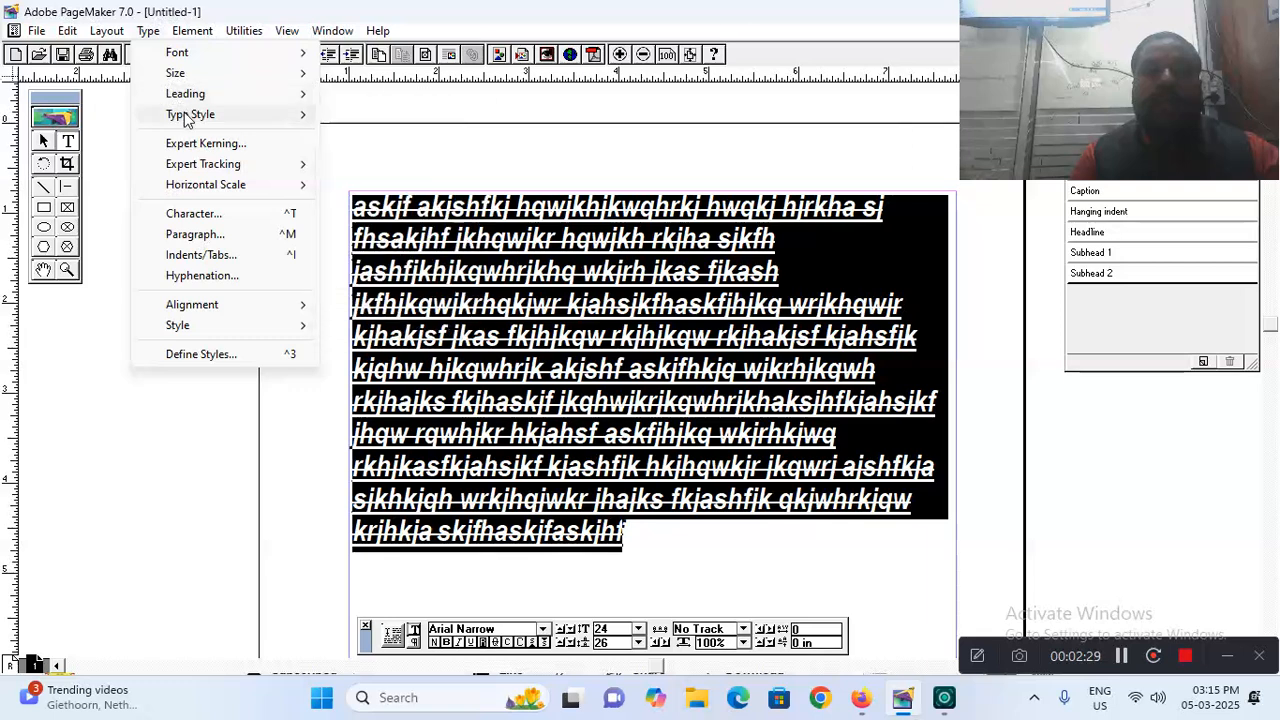
pyautogui.moveTo(282, 118)
pyautogui.click(358, 116)
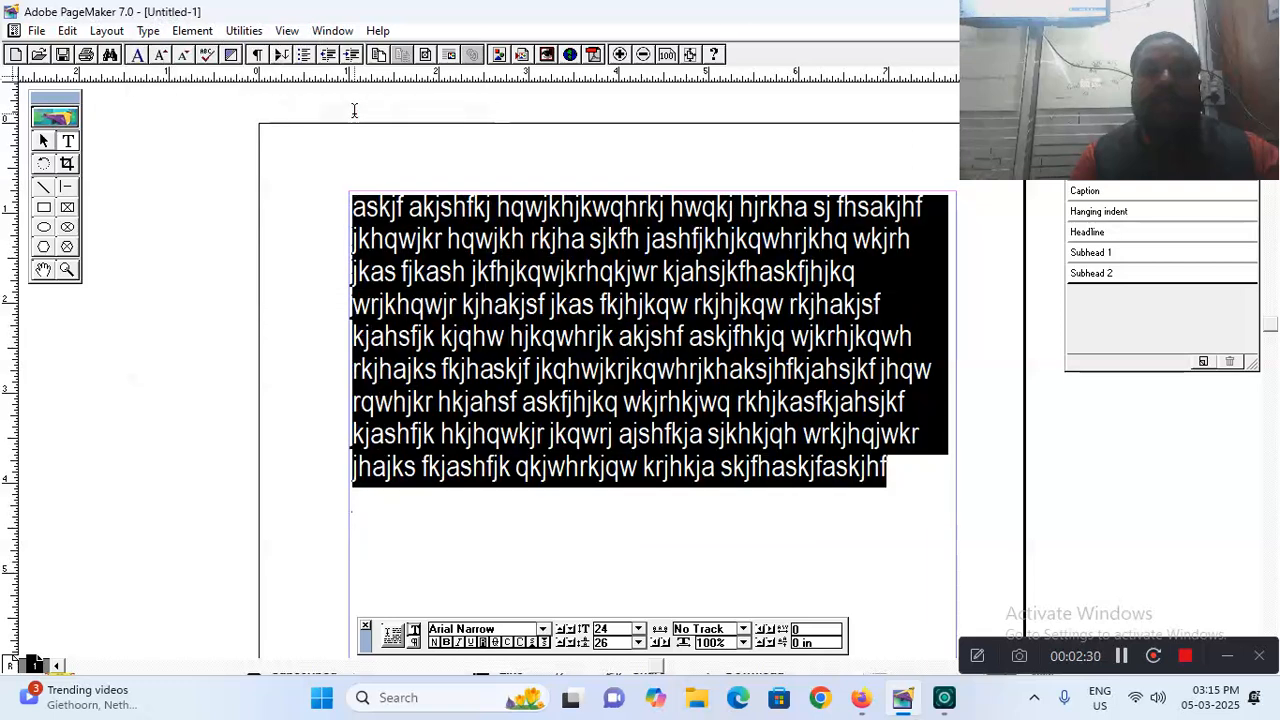
pyautogui.click(150, 36)
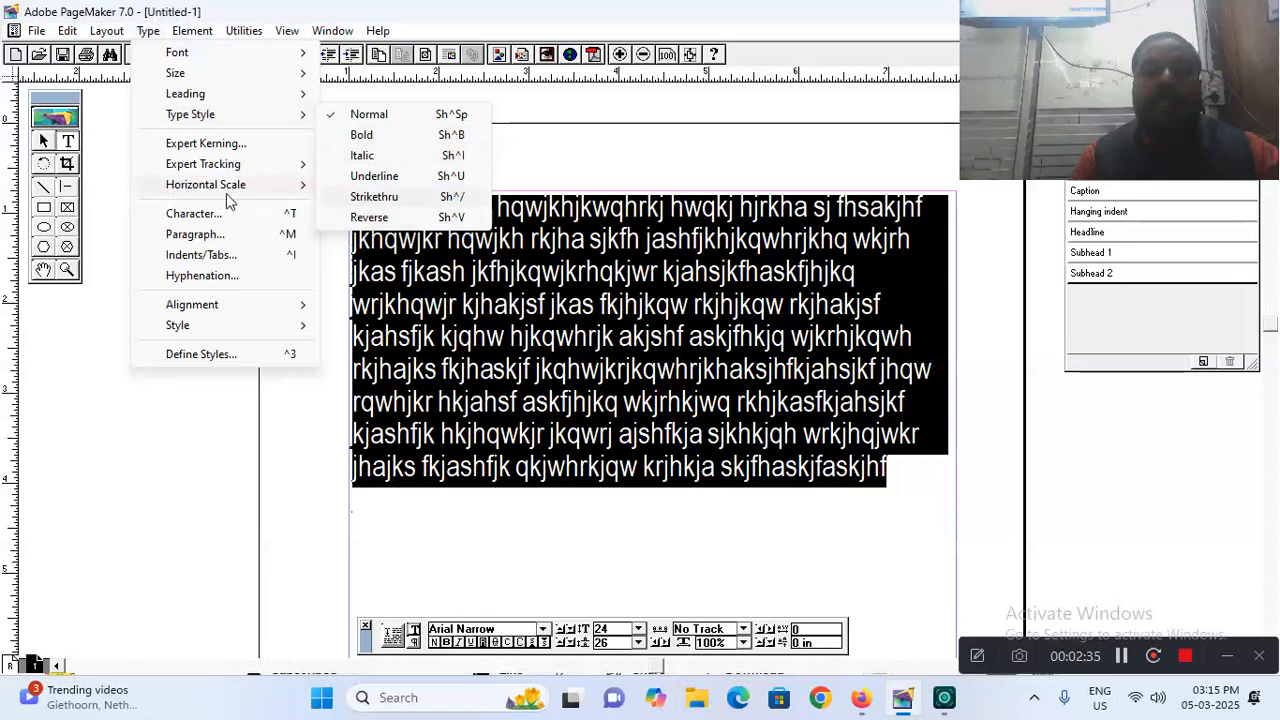
pyautogui.moveTo(250, 184)
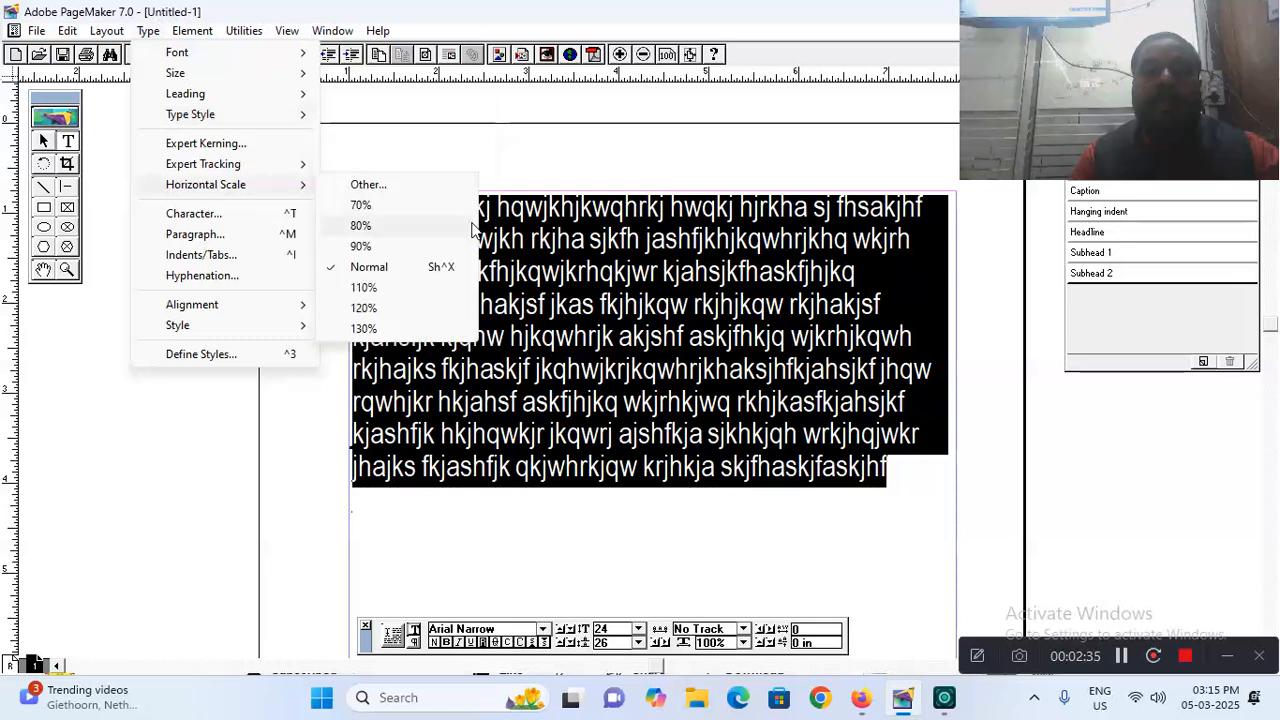
pyautogui.click(107, 227)
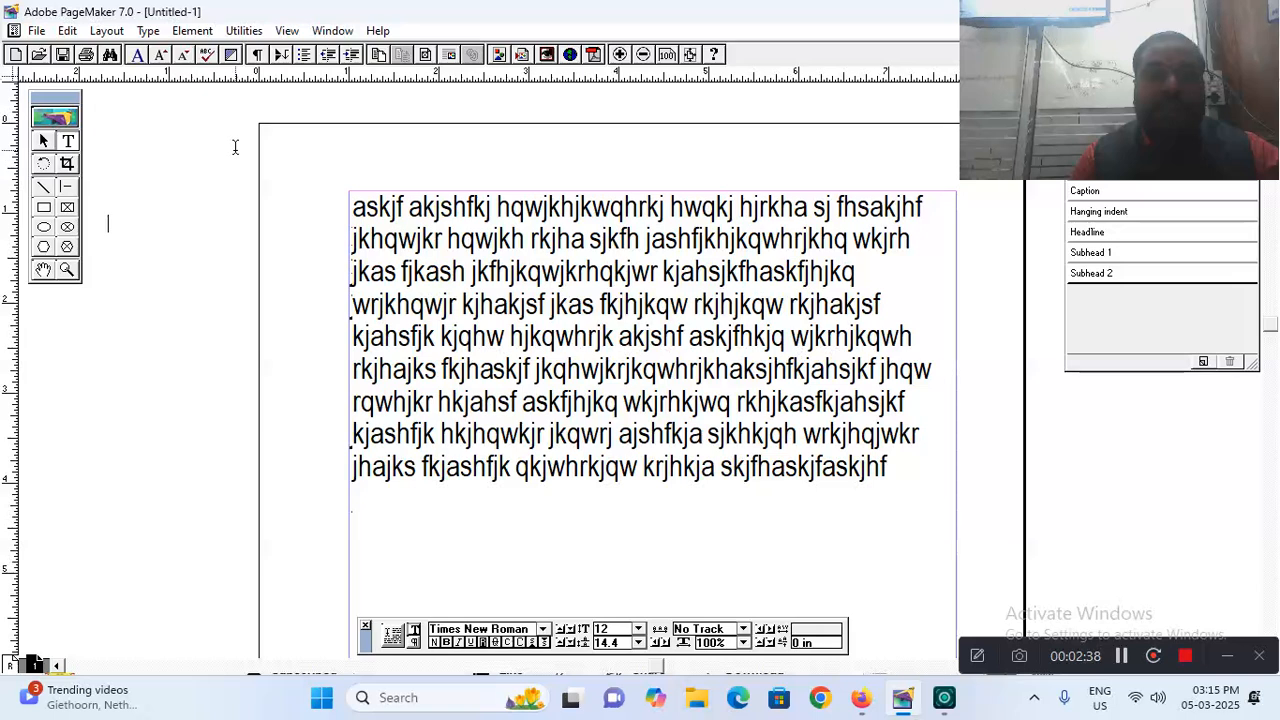
# Draw a rectangle about 4.27 in wide and 0.46 in high above the paragraph, near the page's top edge
pyautogui.click(44, 207)
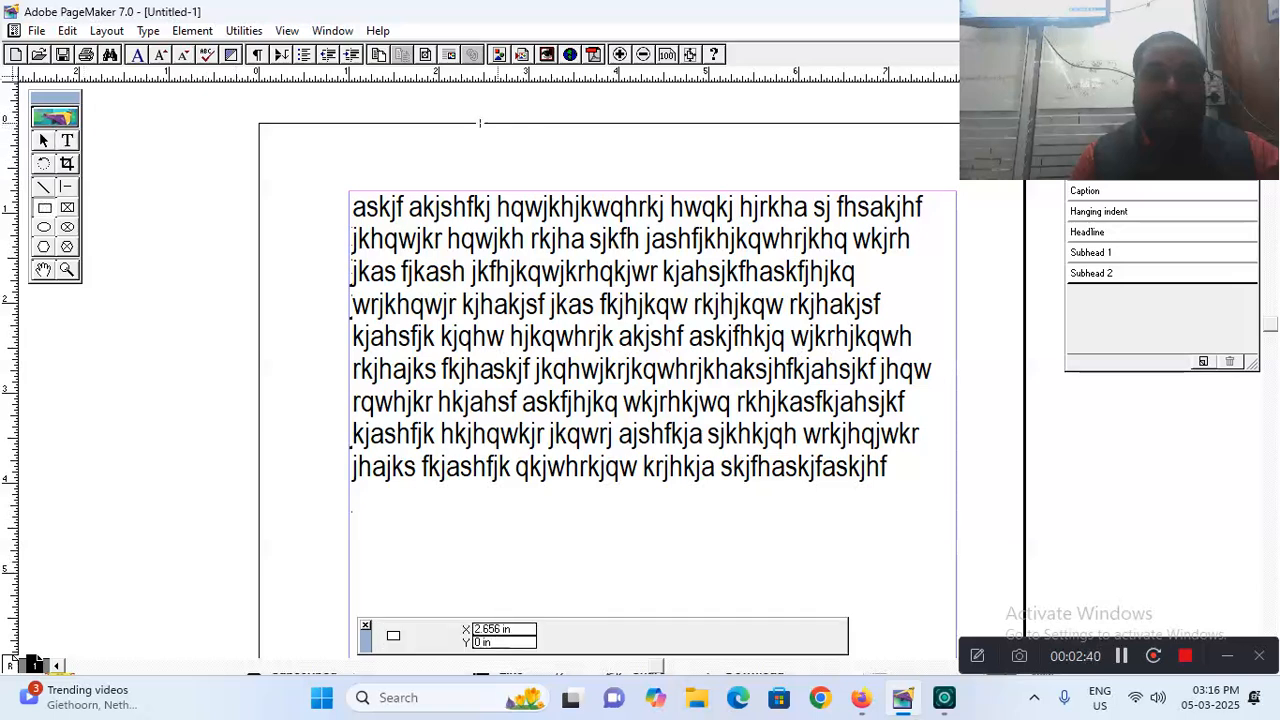
pyautogui.moveTo(372, 133)
pyautogui.mouseDown()
pyautogui.moveTo(769, 189)
pyautogui.moveTo(756, 173)
pyautogui.mouseUp()
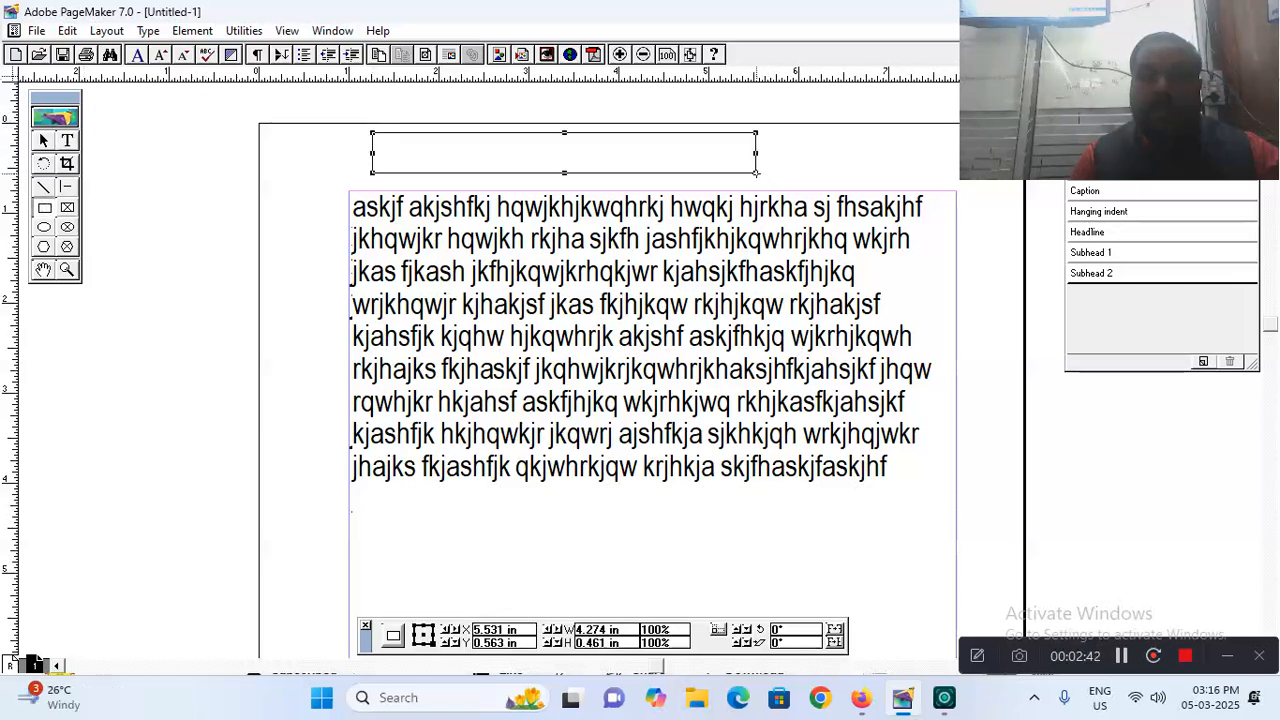
# Create a text block reading C-TECH EDUCATION INSTITUTE SHAHPUR on the pasteboard beside the page
pyautogui.click(67, 140)
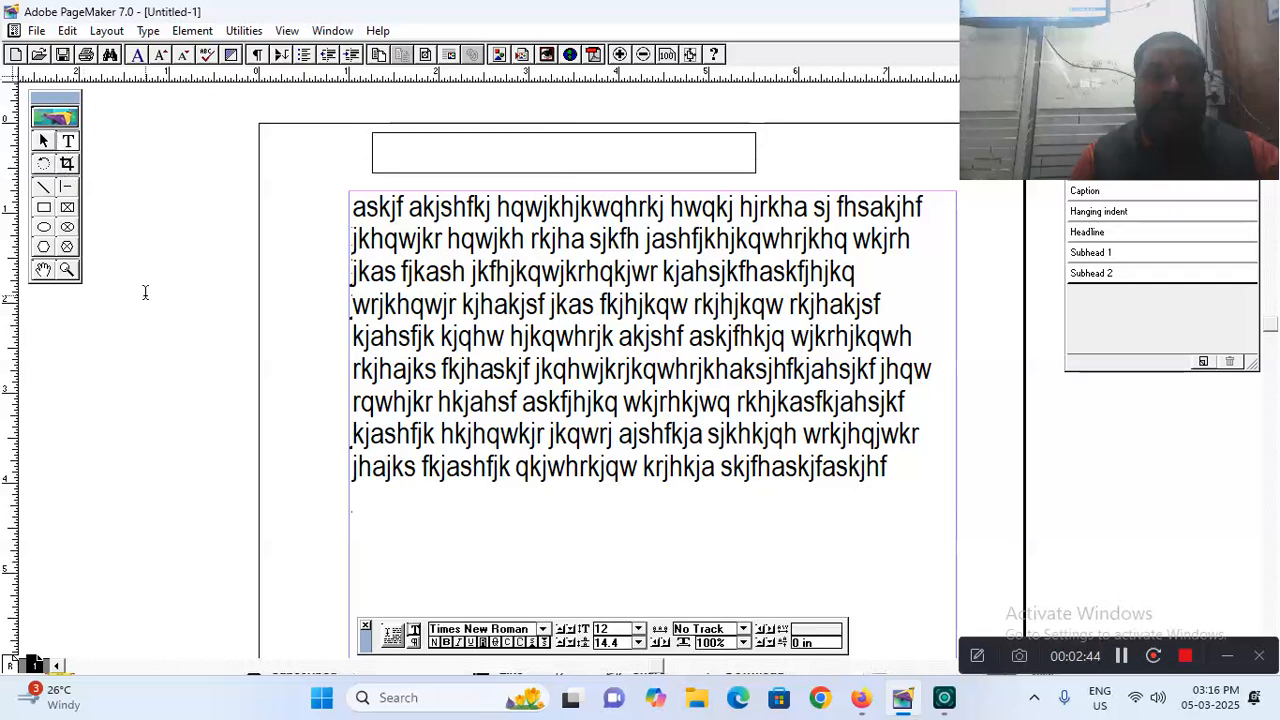
pyautogui.moveTo(70, 318); pyautogui.dragTo(549, 367)
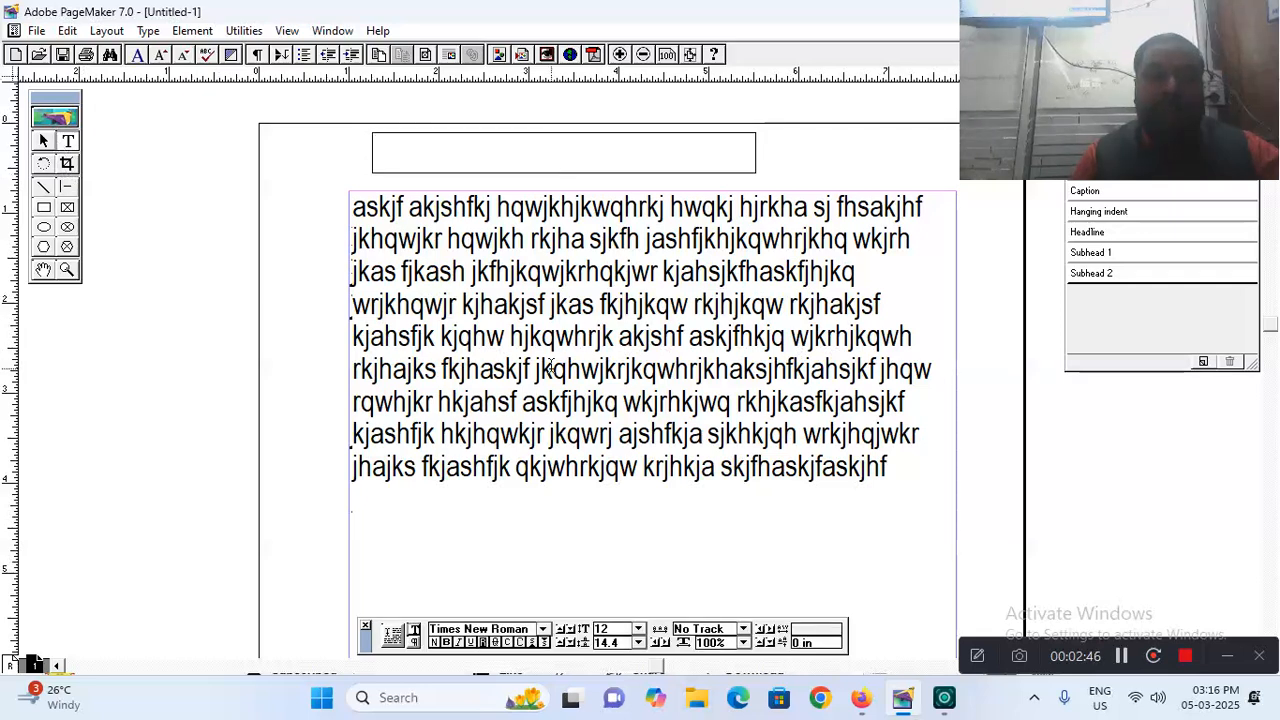
pyautogui.write('C-TECH E')
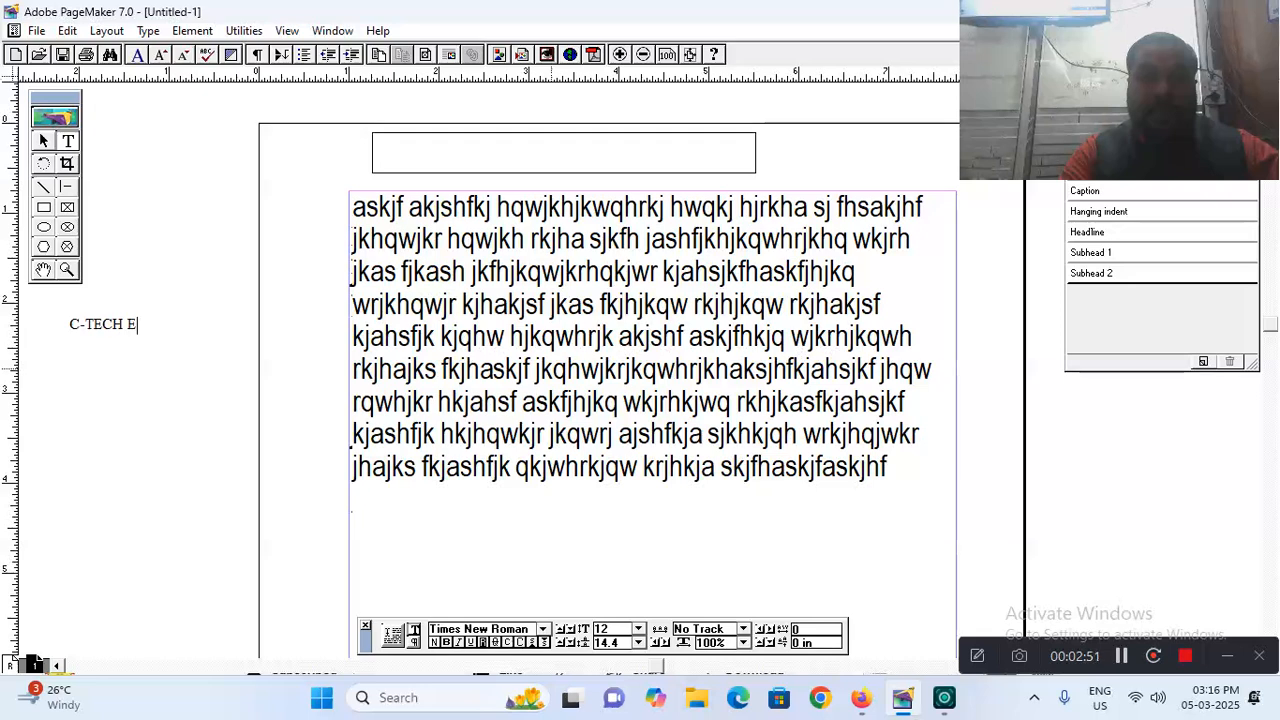
pyautogui.write('DUCAT')
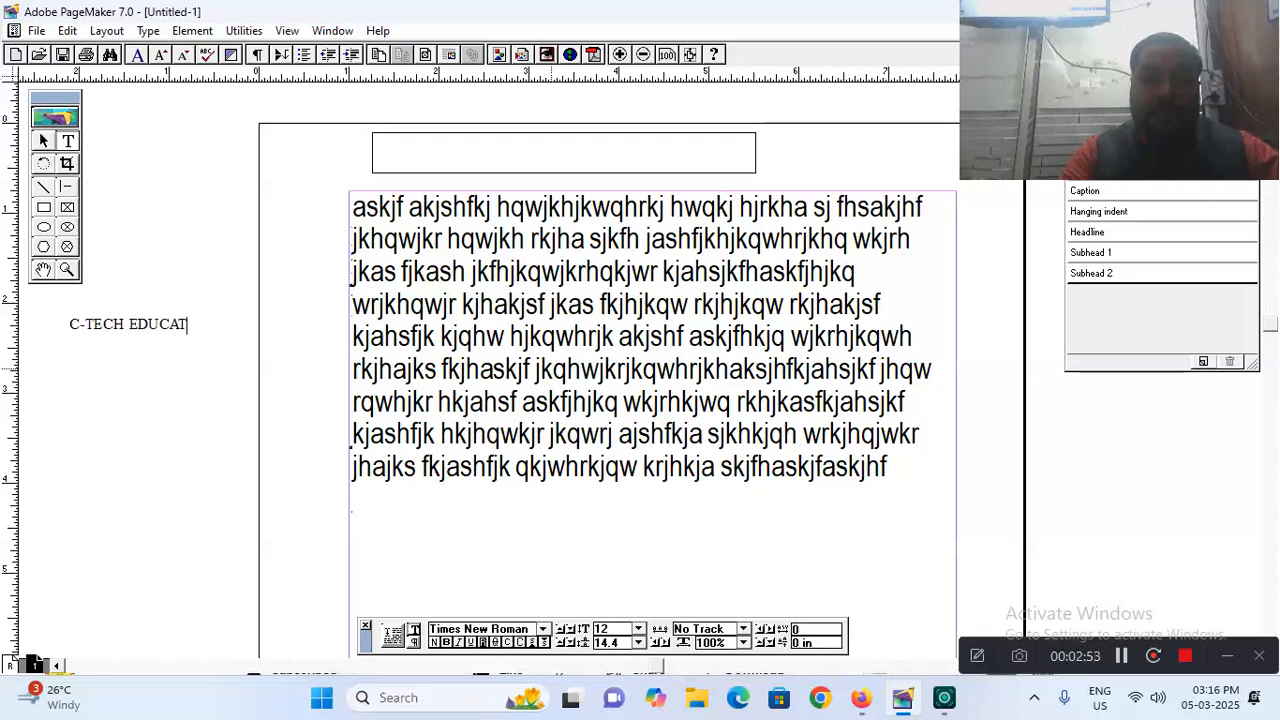
pyautogui.write('ION INSTITU')
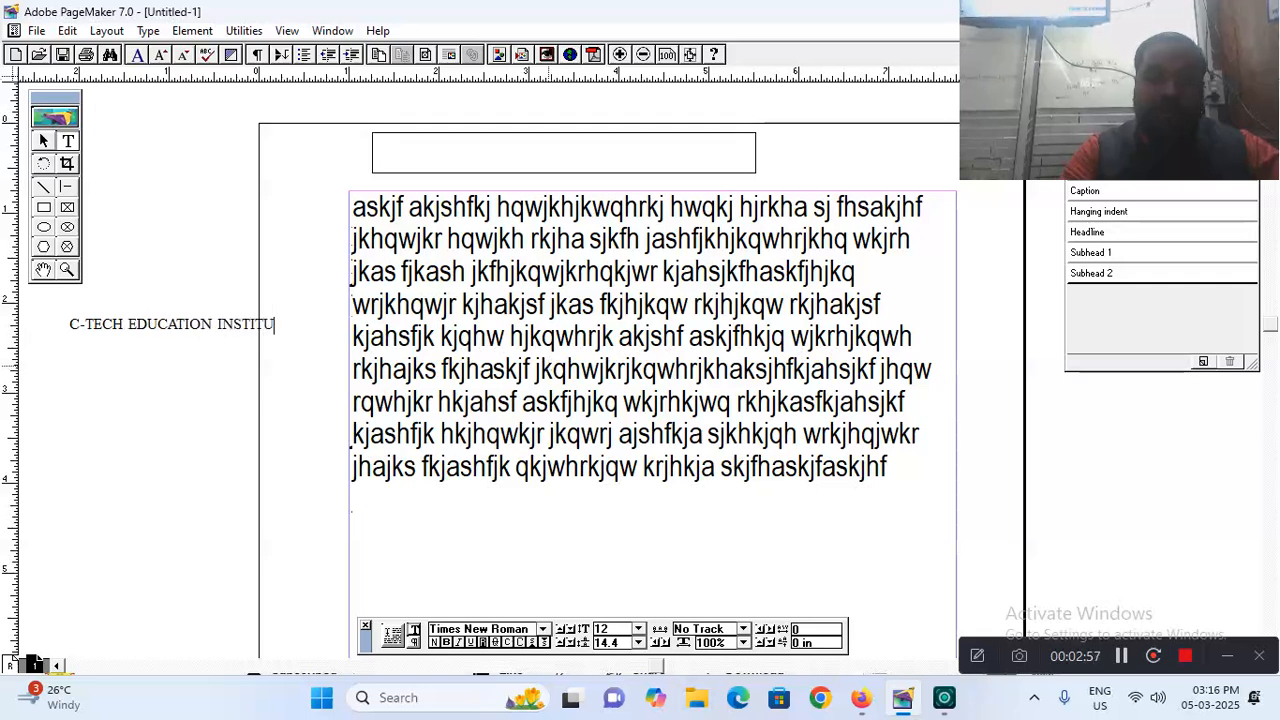
pyautogui.write('TE S')
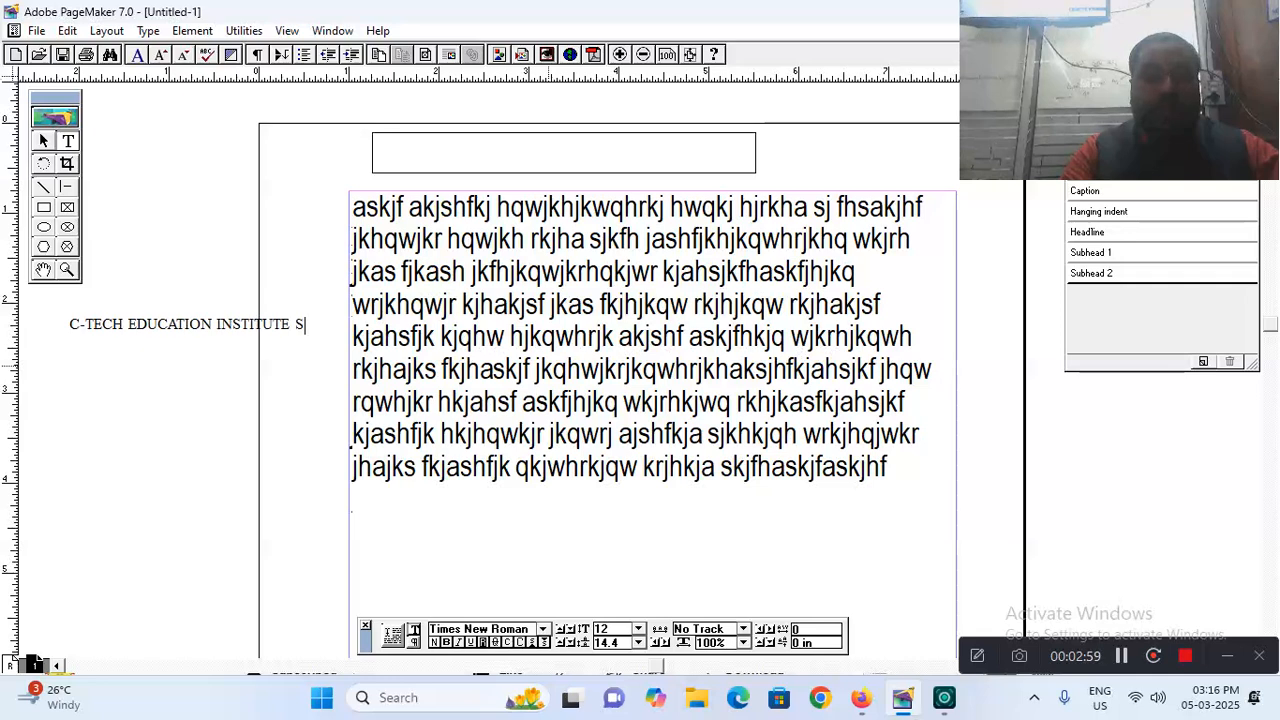
pyautogui.write('HAHPUR')
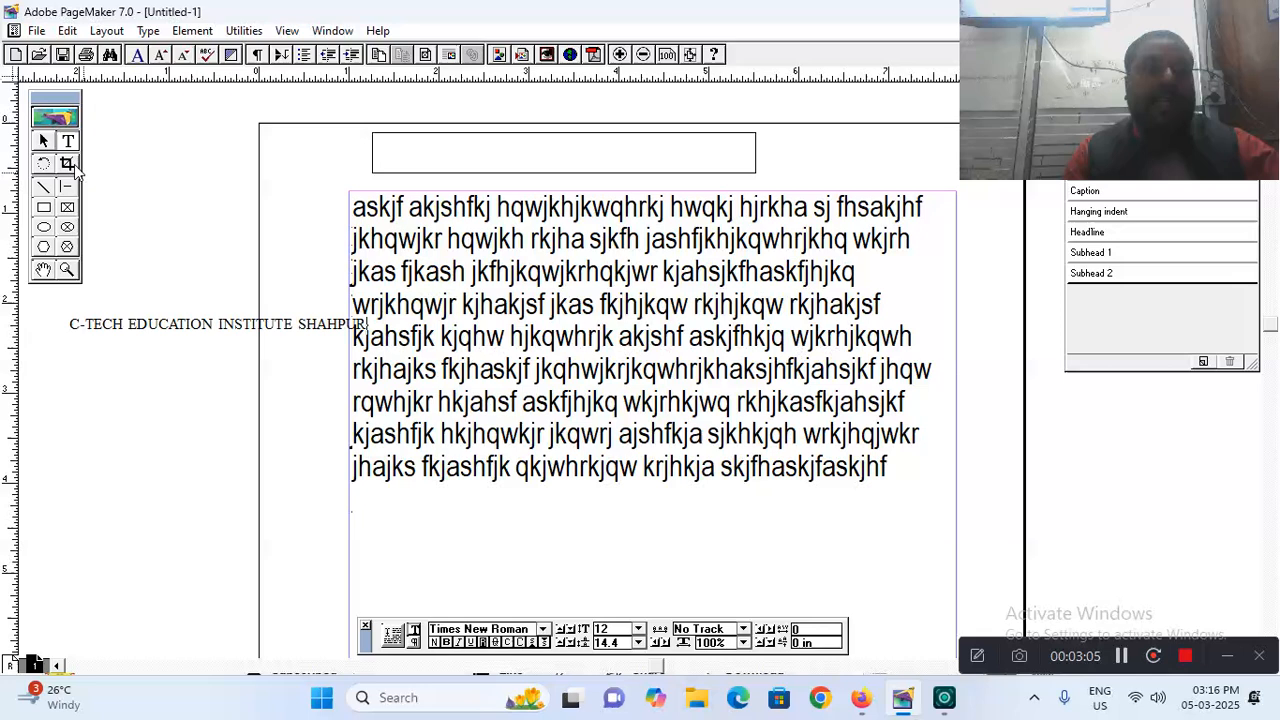
# Fill the rectangle above the paragraph with [Black]
pyautogui.click(44, 142)
pyautogui.click(486, 139)
pyautogui.moveTo(1019, 76); pyautogui.dragTo(1040, 509)
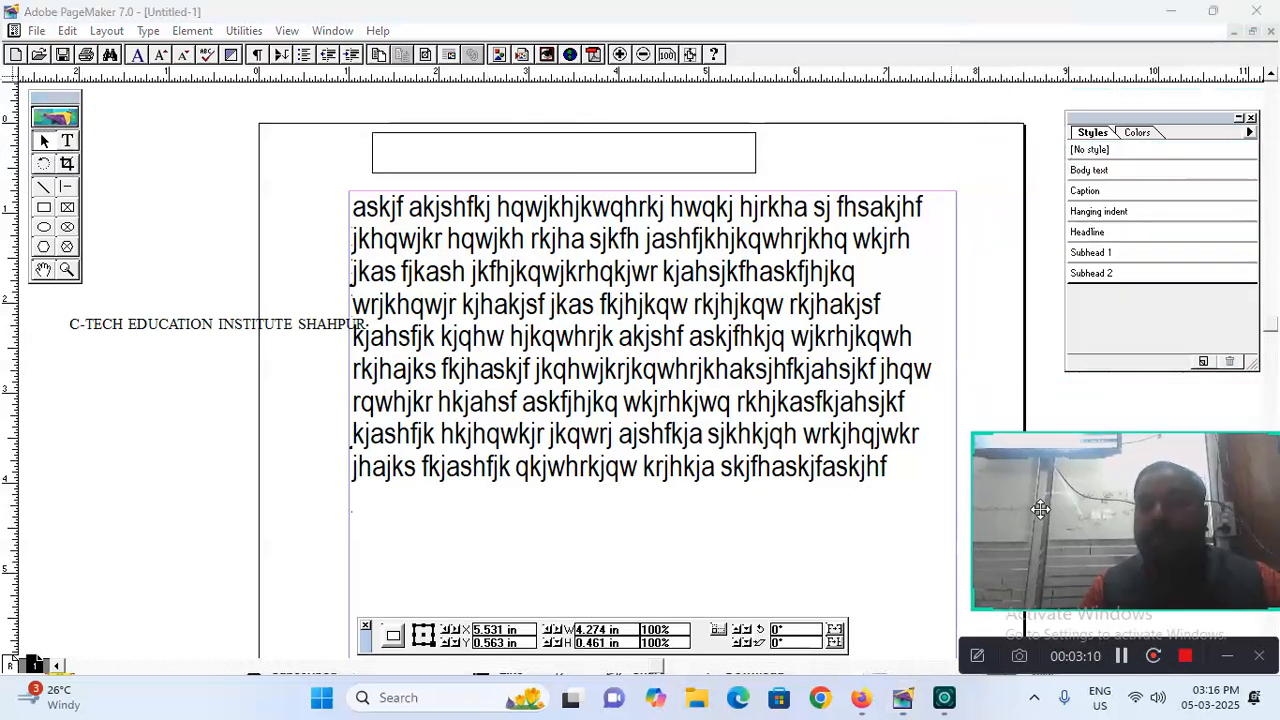
pyautogui.click(1137, 134)
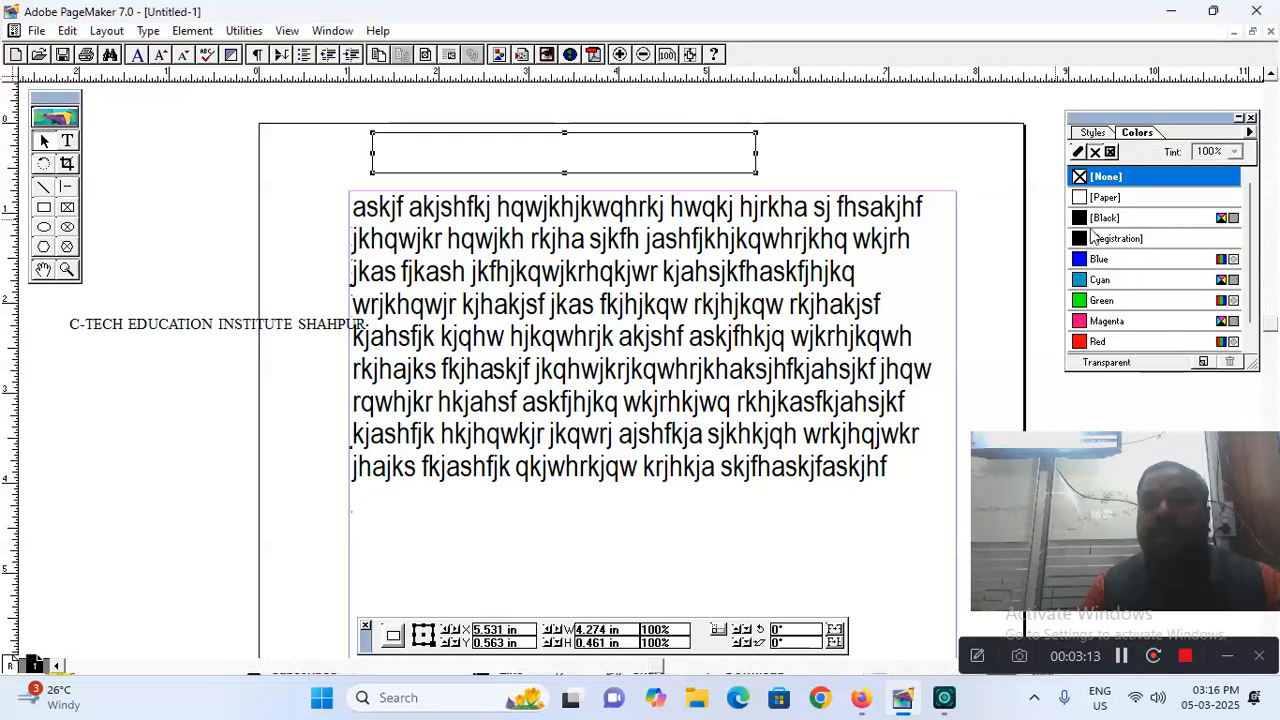
pyautogui.click(1083, 218)
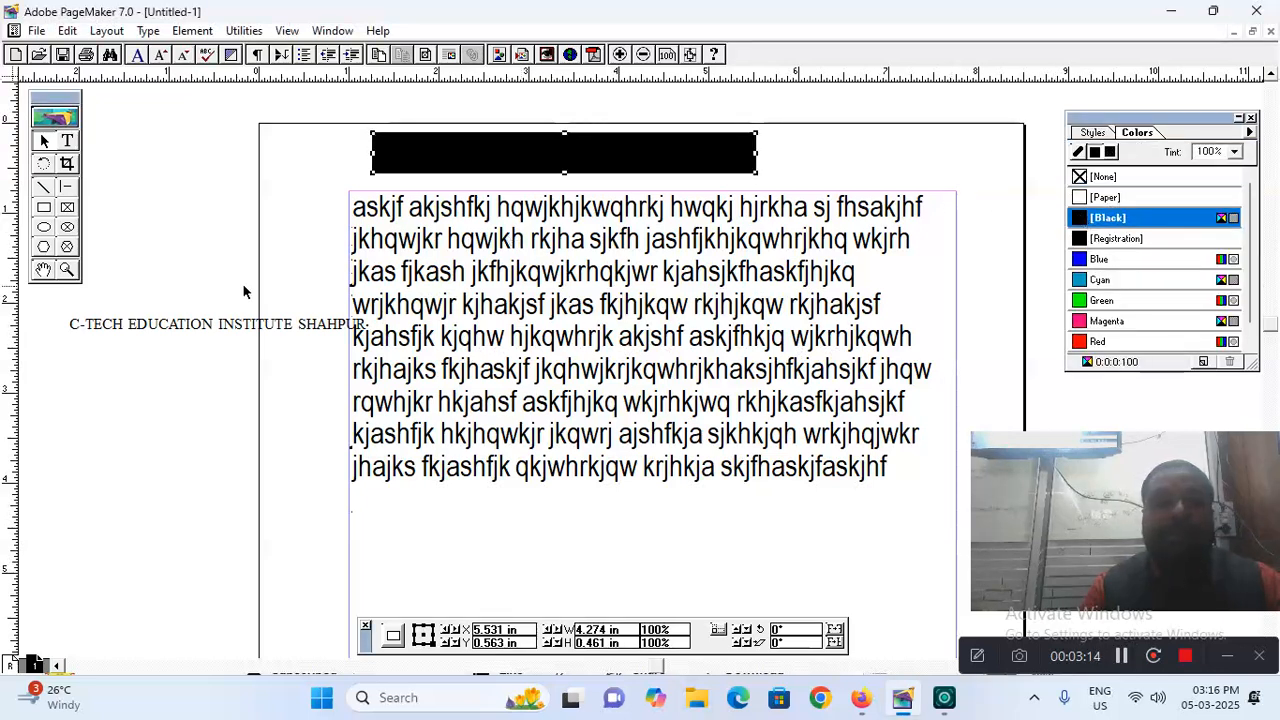
# Move the C-TECH EDUCATION INSTITUTE SHAHPUR text onto the black rectangle and apply the Reverse type style to it
pyautogui.moveTo(207, 333); pyautogui.dragTo(517, 157)
pyautogui.click(68, 141)
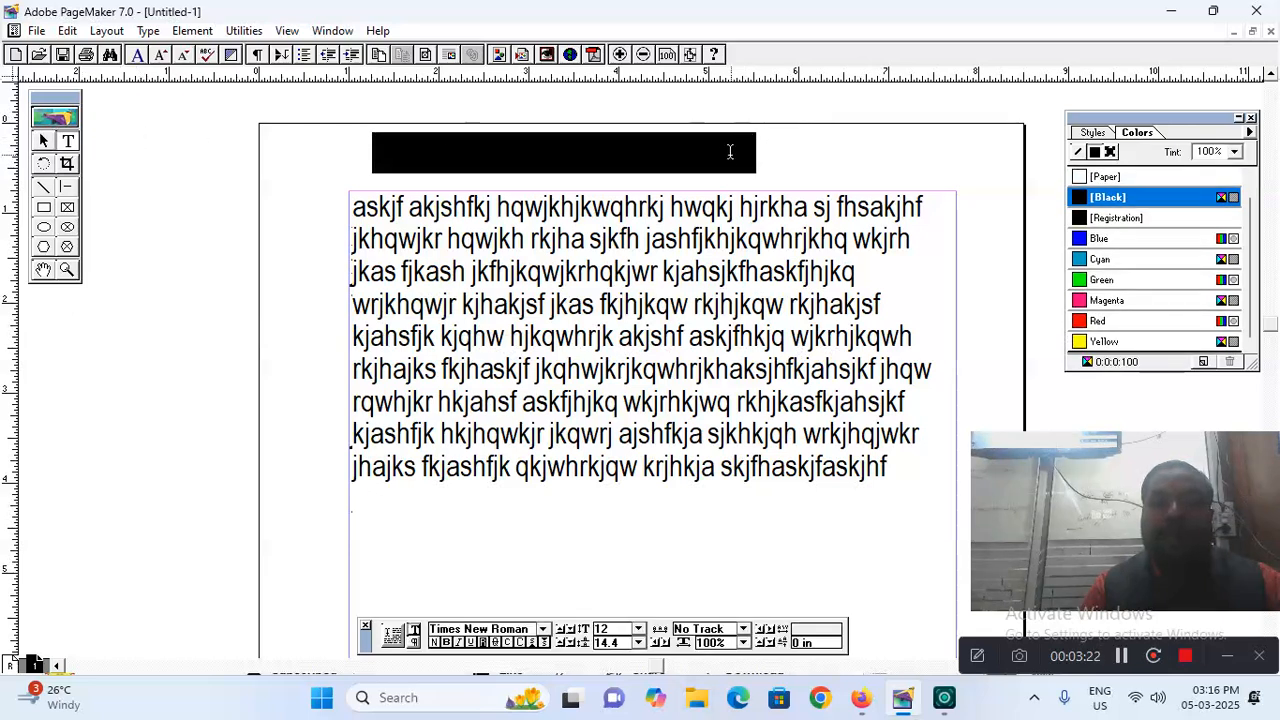
pyautogui.moveTo(730, 151); pyautogui.dragTo(334, 151)
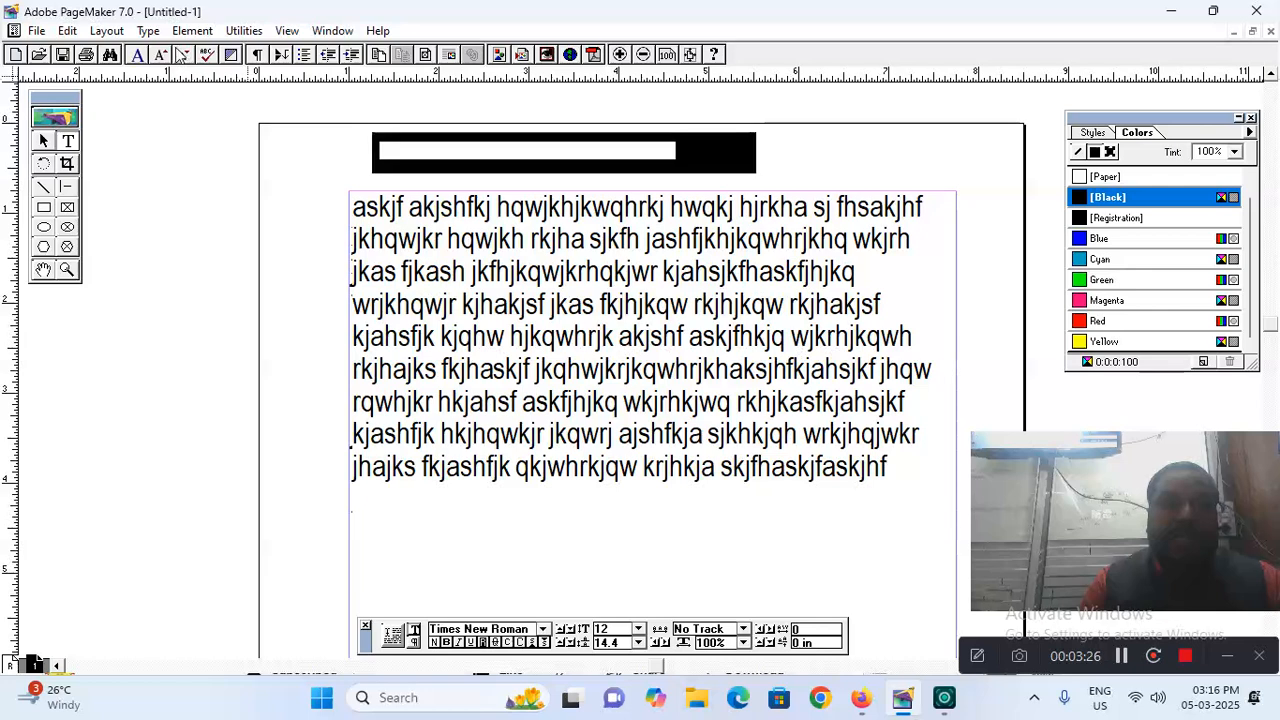
pyautogui.click(148, 30)
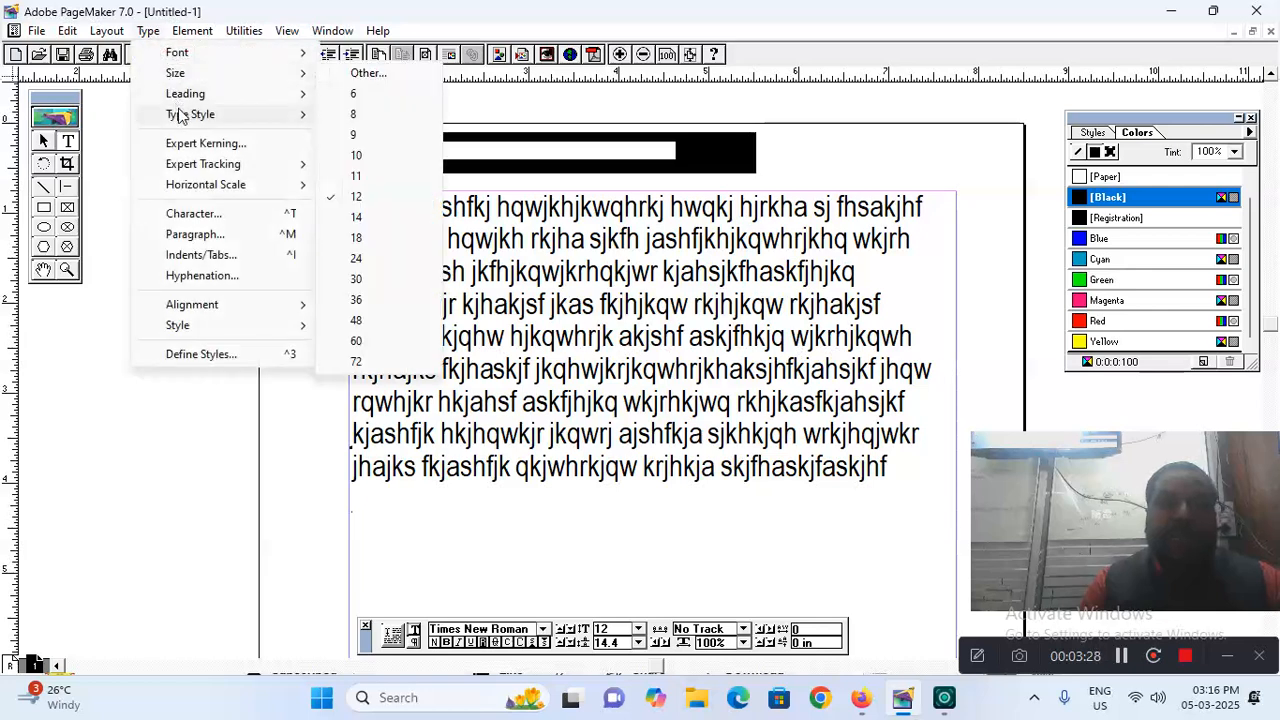
pyautogui.moveTo(182, 118)
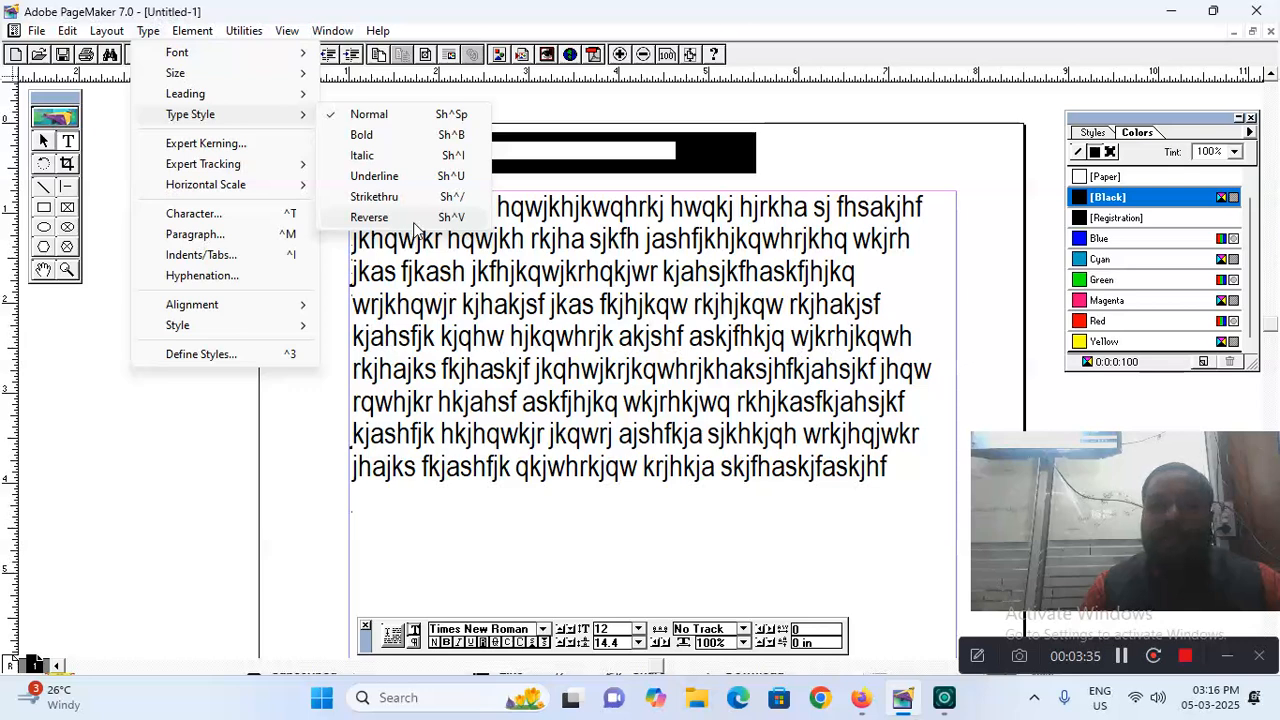
pyautogui.click(413, 218)
# Nudge the reversed heading text slightly within the black rectangle and deselect it
pyautogui.click(43, 141)
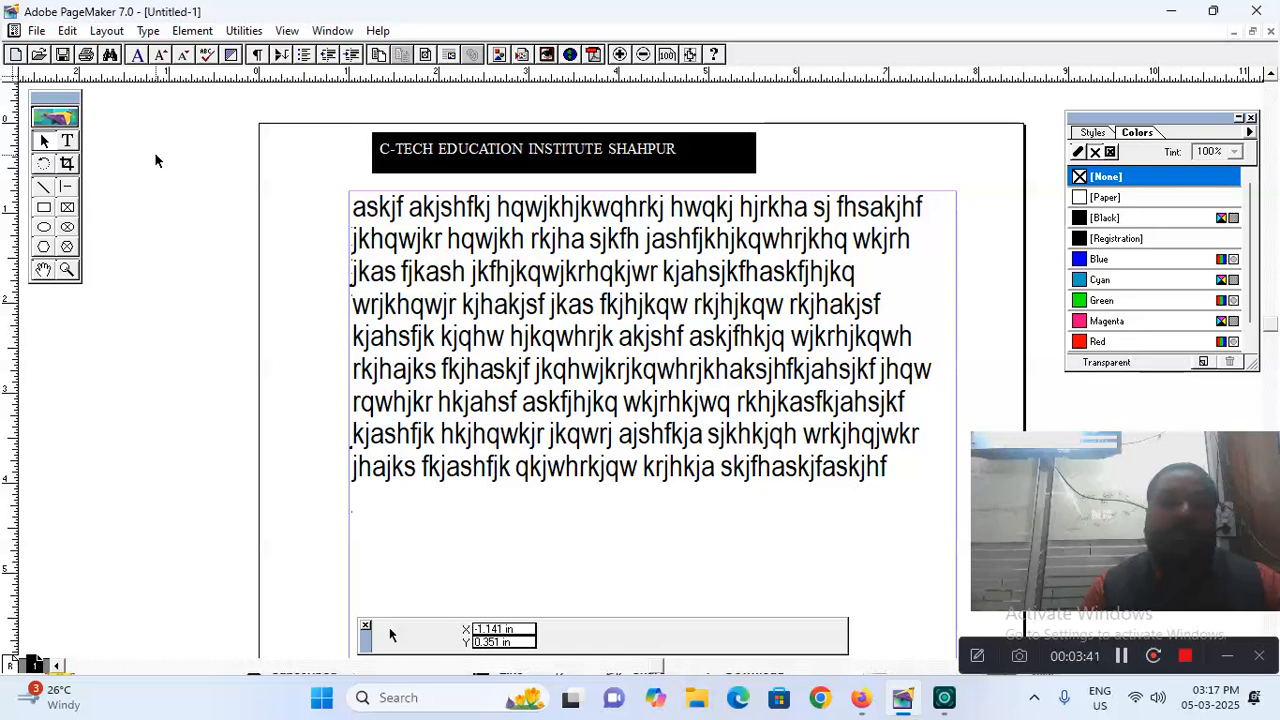
pyautogui.moveTo(393, 157)
pyautogui.mouseDown()
pyautogui.moveTo(82, 346)
pyautogui.moveTo(440, 150)
pyautogui.moveTo(396, 160)
pyautogui.mouseUp()
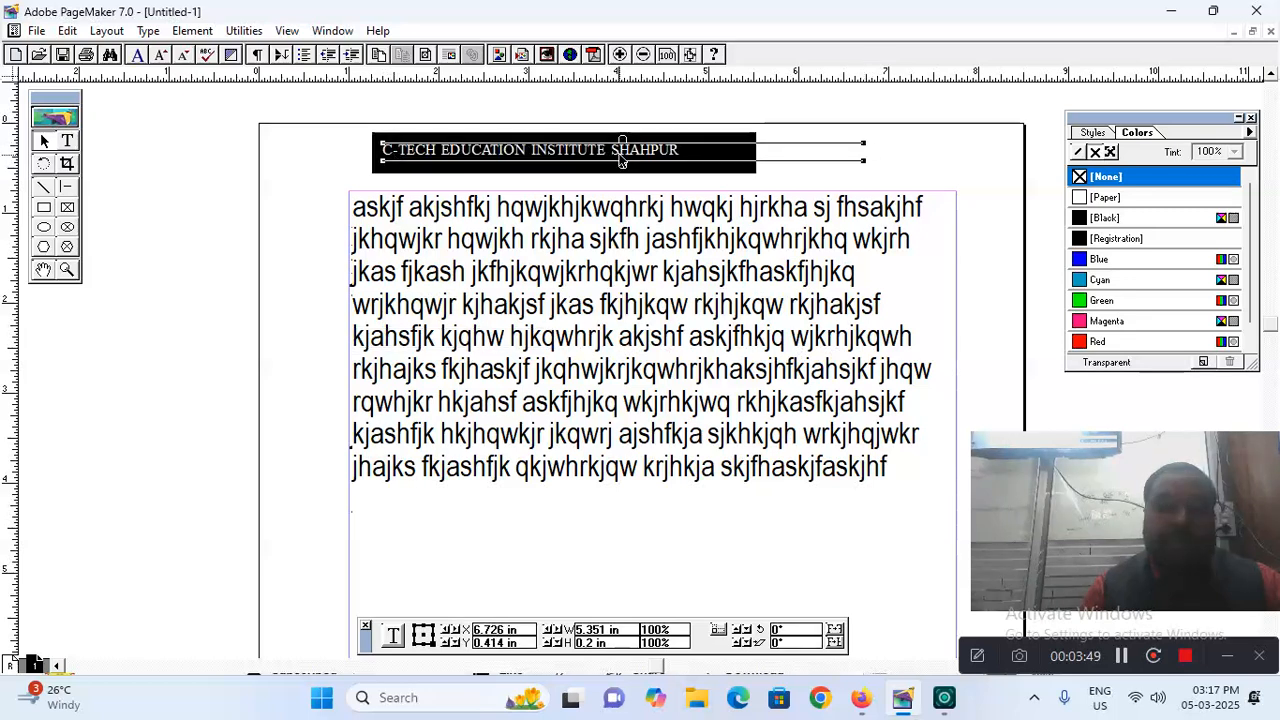
pyautogui.click(282, 165)
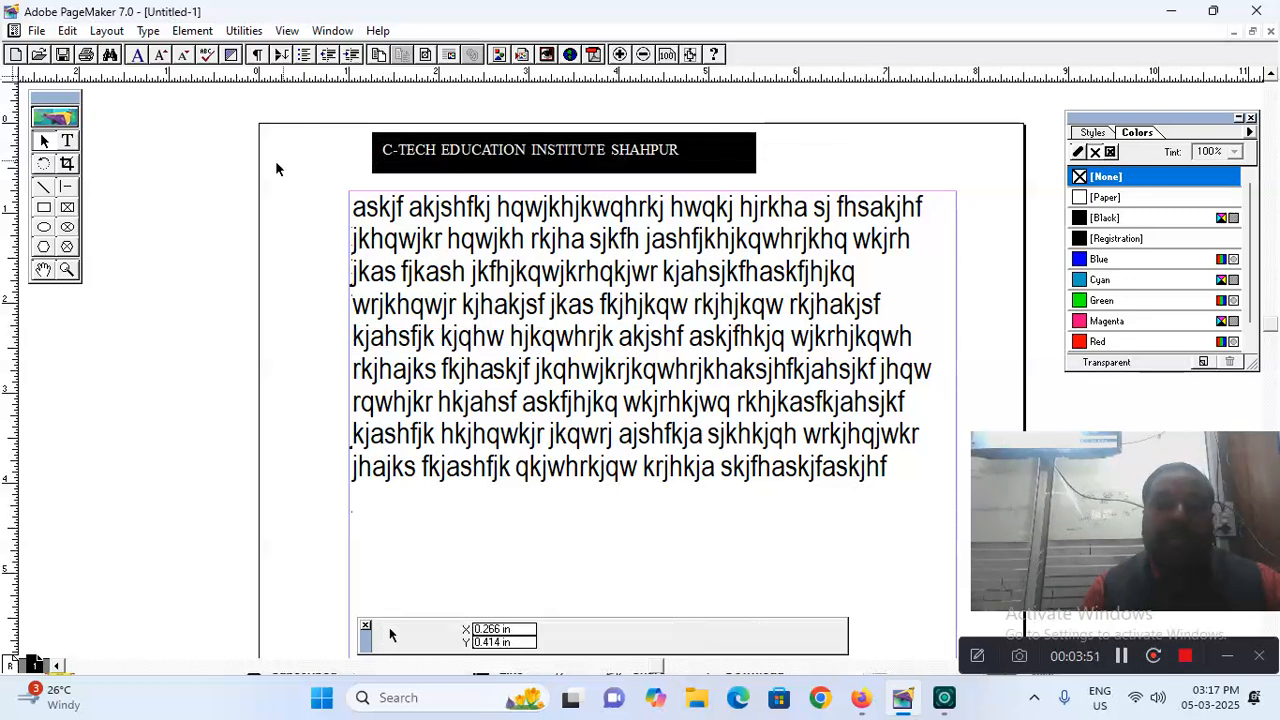
# Draw a rectangle about 3.49 in wide and 0.47 in high beside the paragraph, and add the text C-TECH EDUCATION INSTITUTE beneath it
pyautogui.click(44, 206)
pyautogui.moveTo(35, 323); pyautogui.dragTo(348, 364)
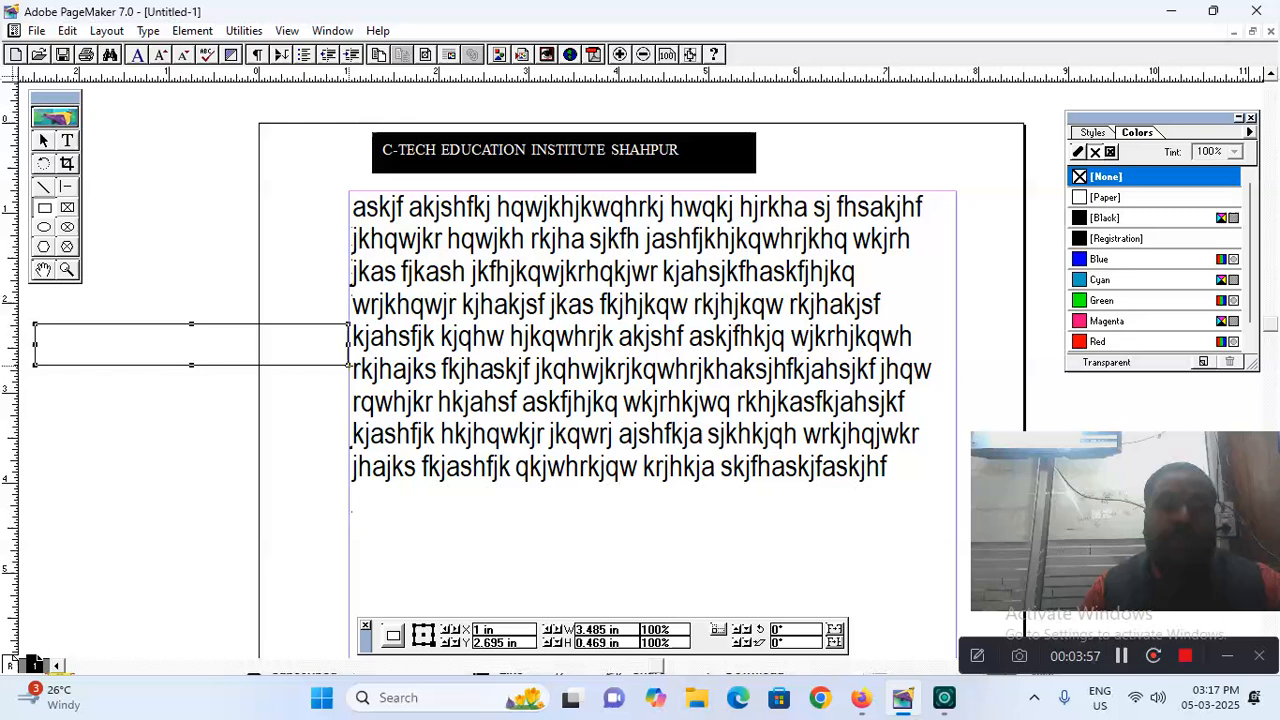
pyautogui.click(67, 141)
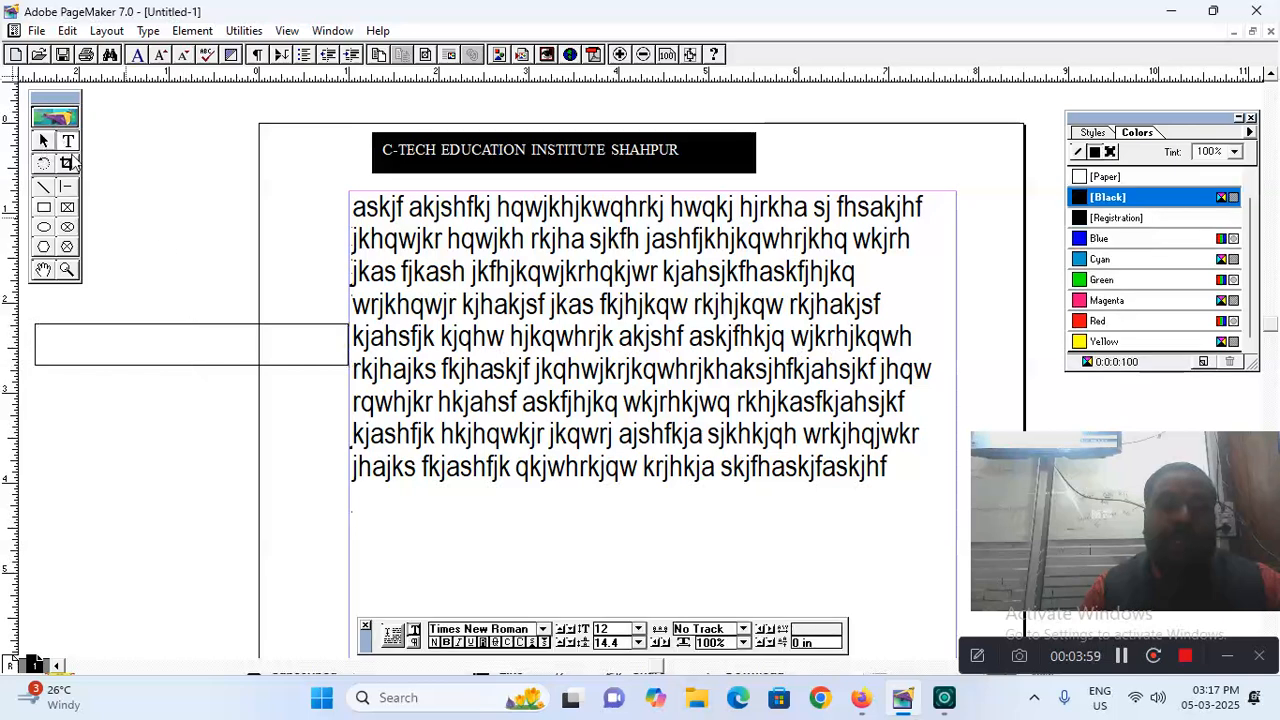
pyautogui.hotkey('shift', 'F4')
pyautogui.moveTo(70, 468); pyautogui.dragTo(395, 522)
pyautogui.click(72, 475)
pyautogui.write('C-TECH ')
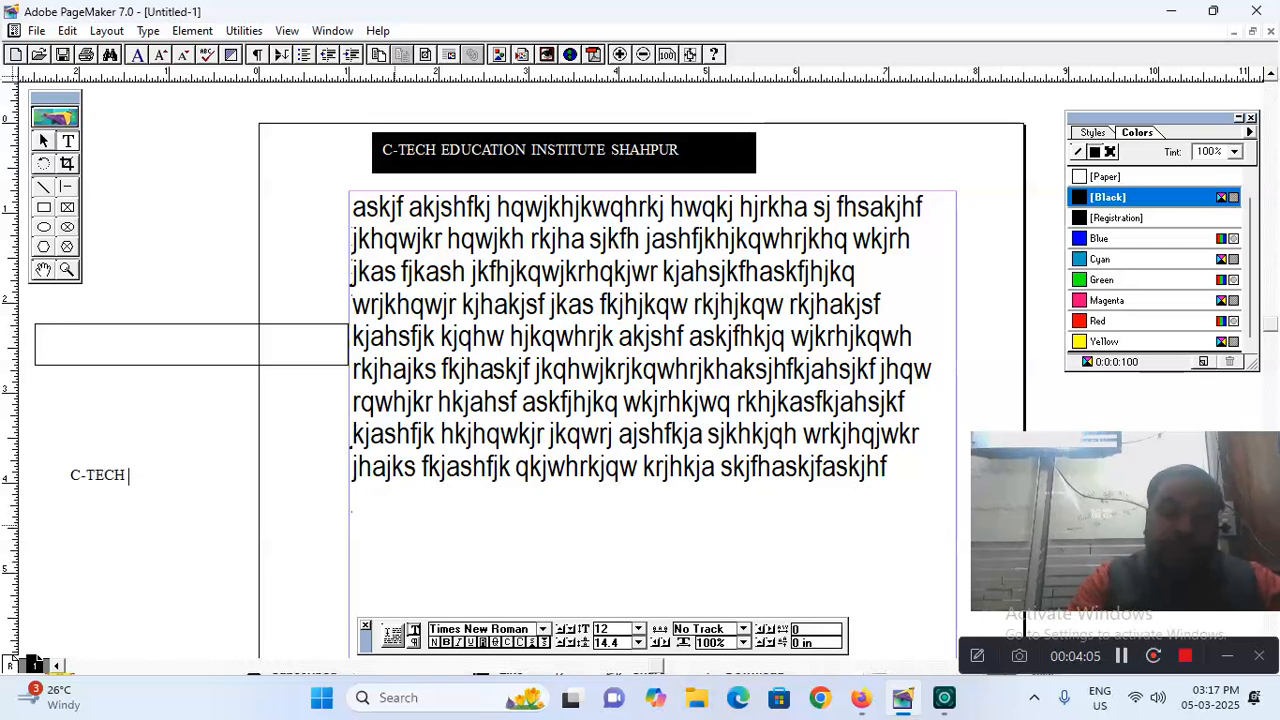
pyautogui.write('EDUCATION INST')
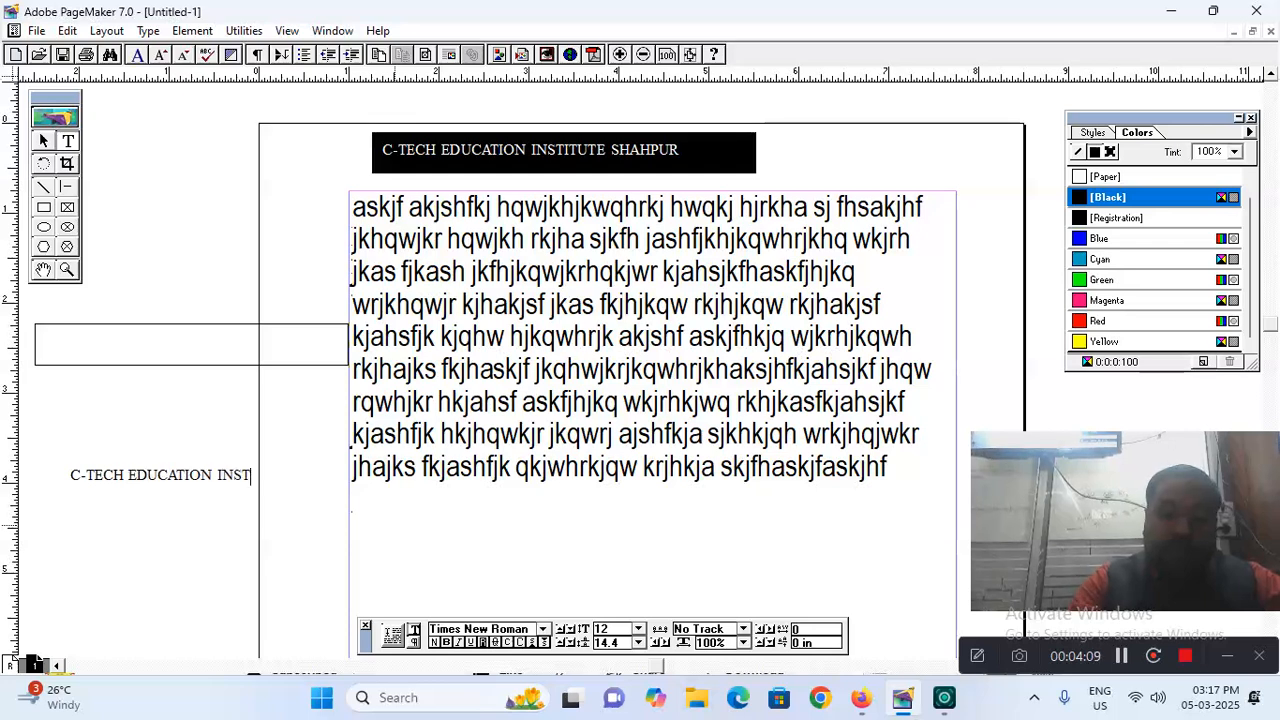
pyautogui.write('ITUTE')
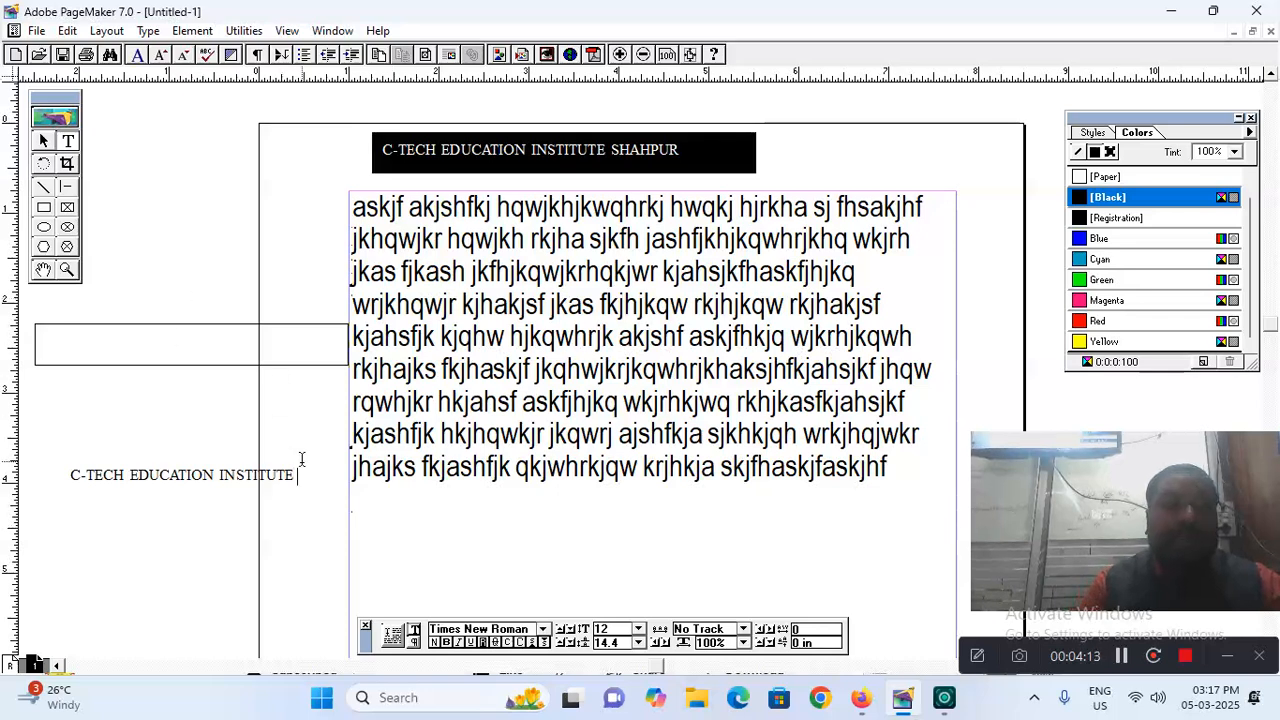
# Apply the Bold type style to the C-TECH EDUCATION INSTITUTE text on the pasteboard
pyautogui.moveTo(301, 478); pyautogui.dragTo(10, 478)
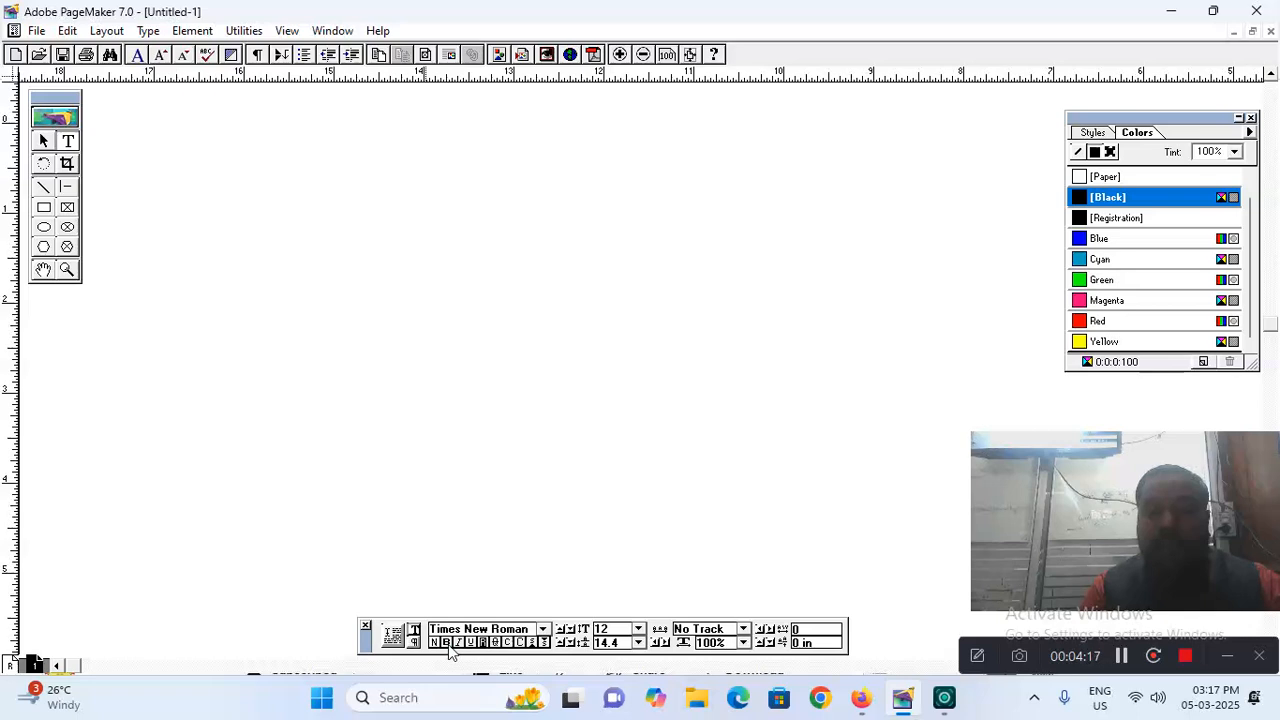
pyautogui.click(689, 55)
pyautogui.click(673, 57)
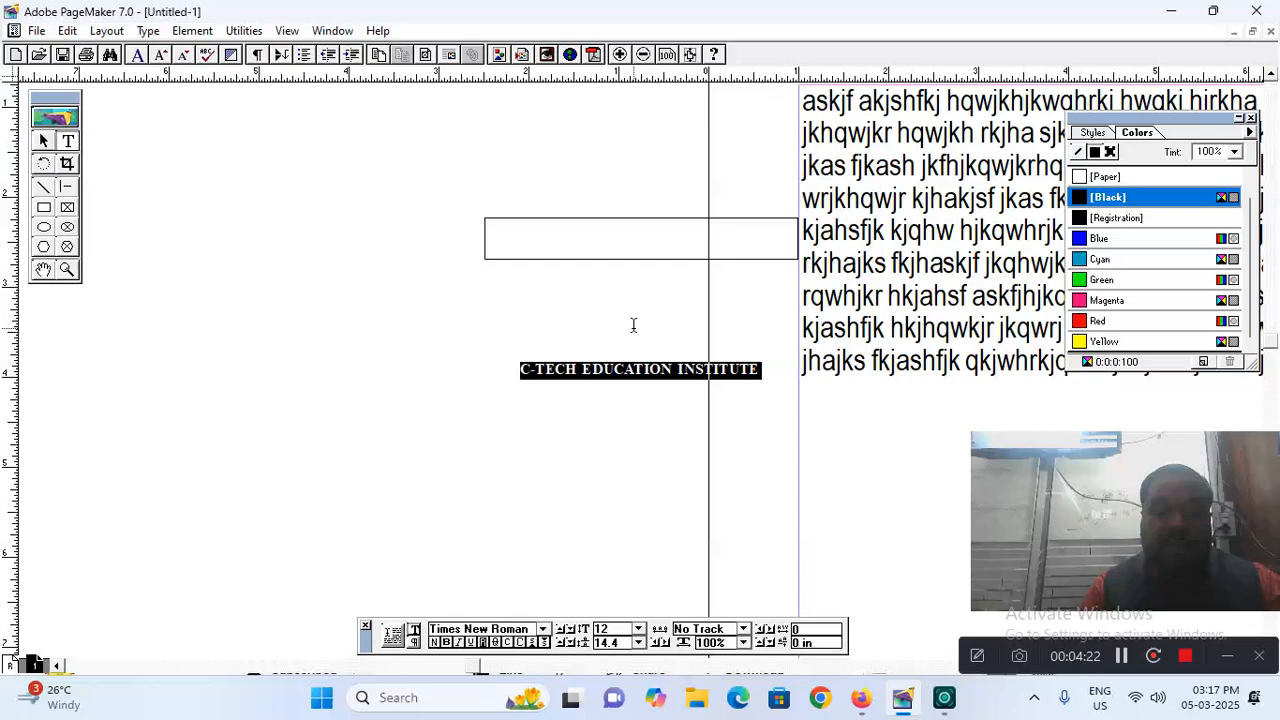
pyautogui.moveTo(633, 327); pyautogui.dragTo(238, 386)
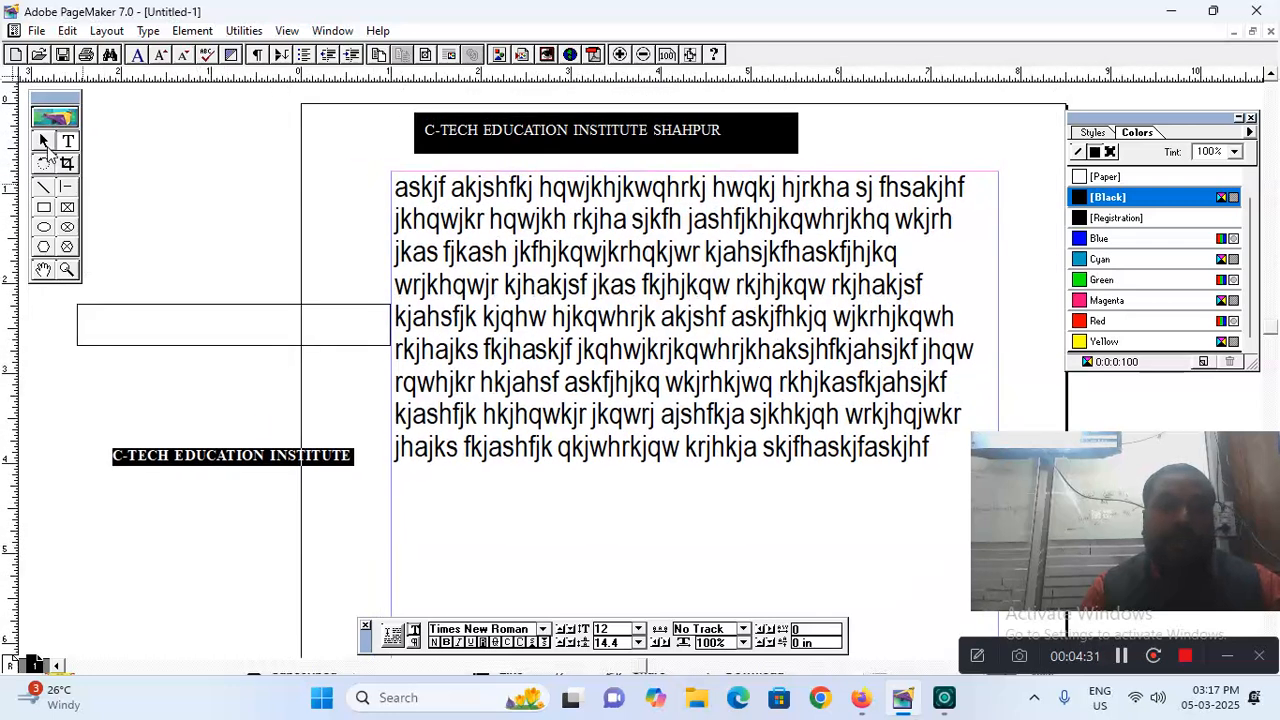
# Fill the second rectangle, beside the paragraph, with [Black]
pyautogui.click(44, 145)
pyautogui.click(182, 346)
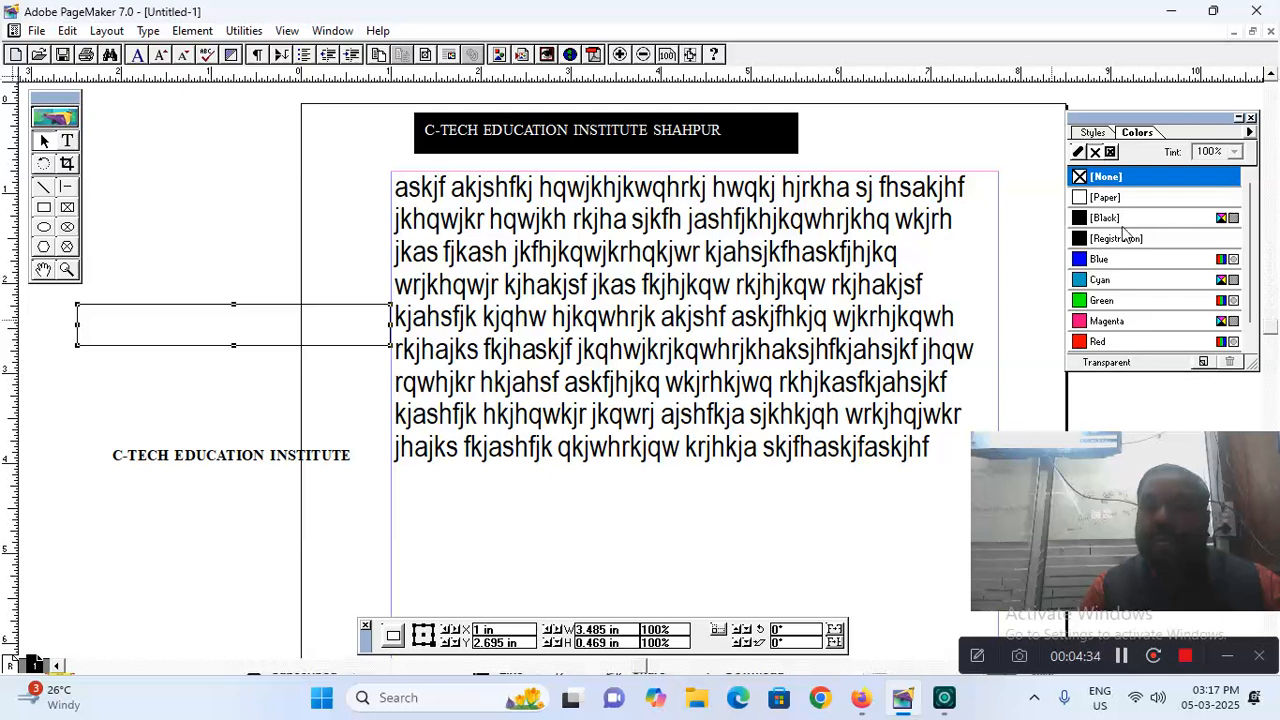
pyautogui.click(1104, 218)
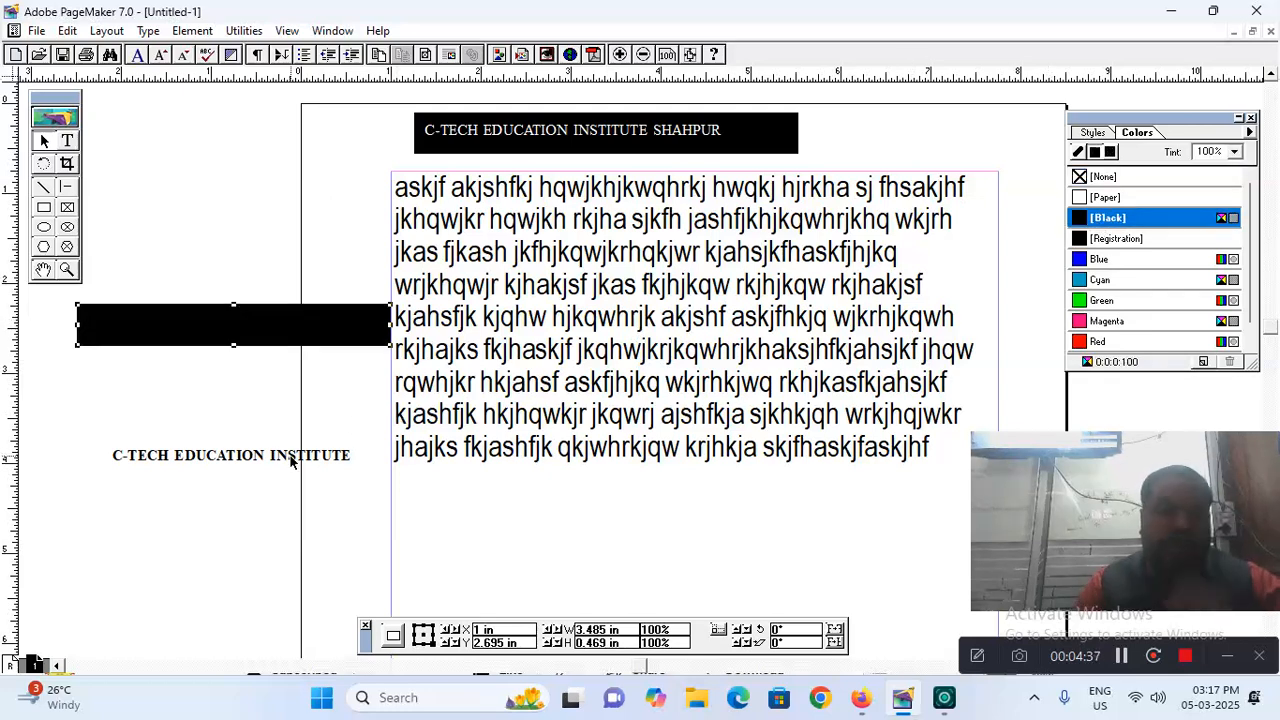
# Move the bold C-TECH EDUCATION INSTITUTE text onto the second black rectangle and apply the Reverse type style to it
pyautogui.moveTo(292, 458); pyautogui.dragTo(272, 335)
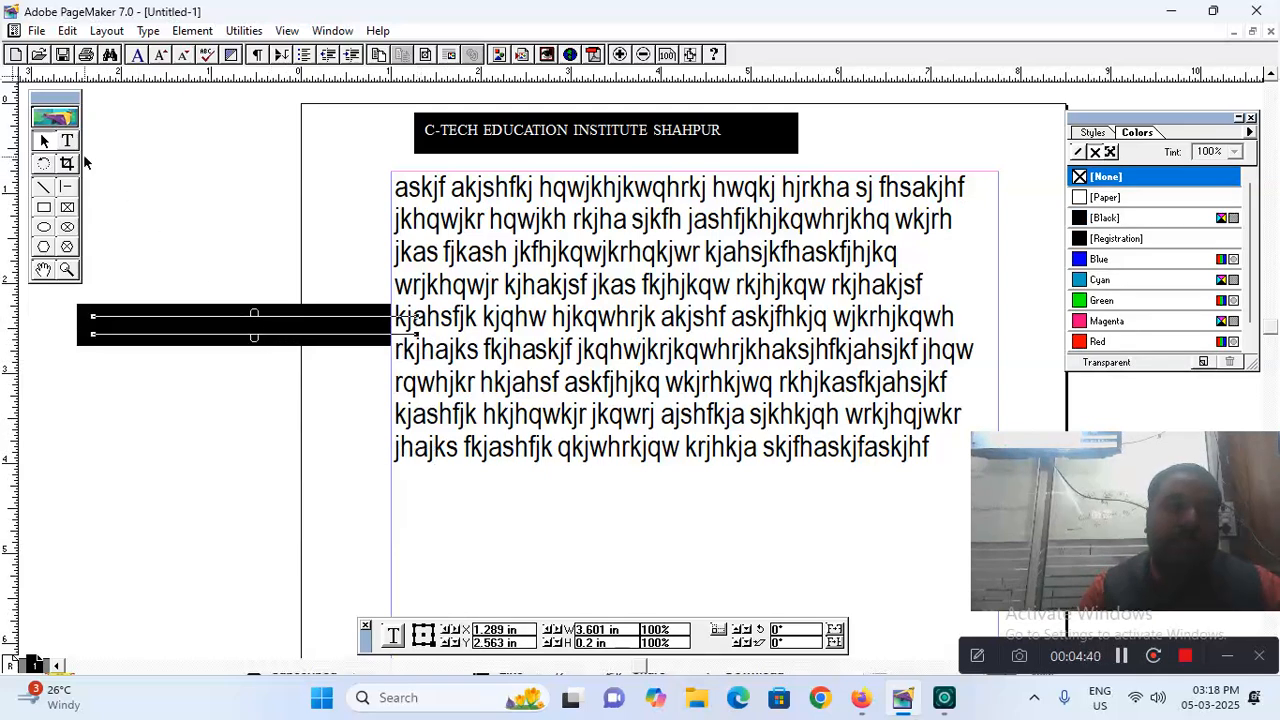
pyautogui.click(67, 141)
pyautogui.moveTo(390, 325); pyautogui.dragTo(167, 329)
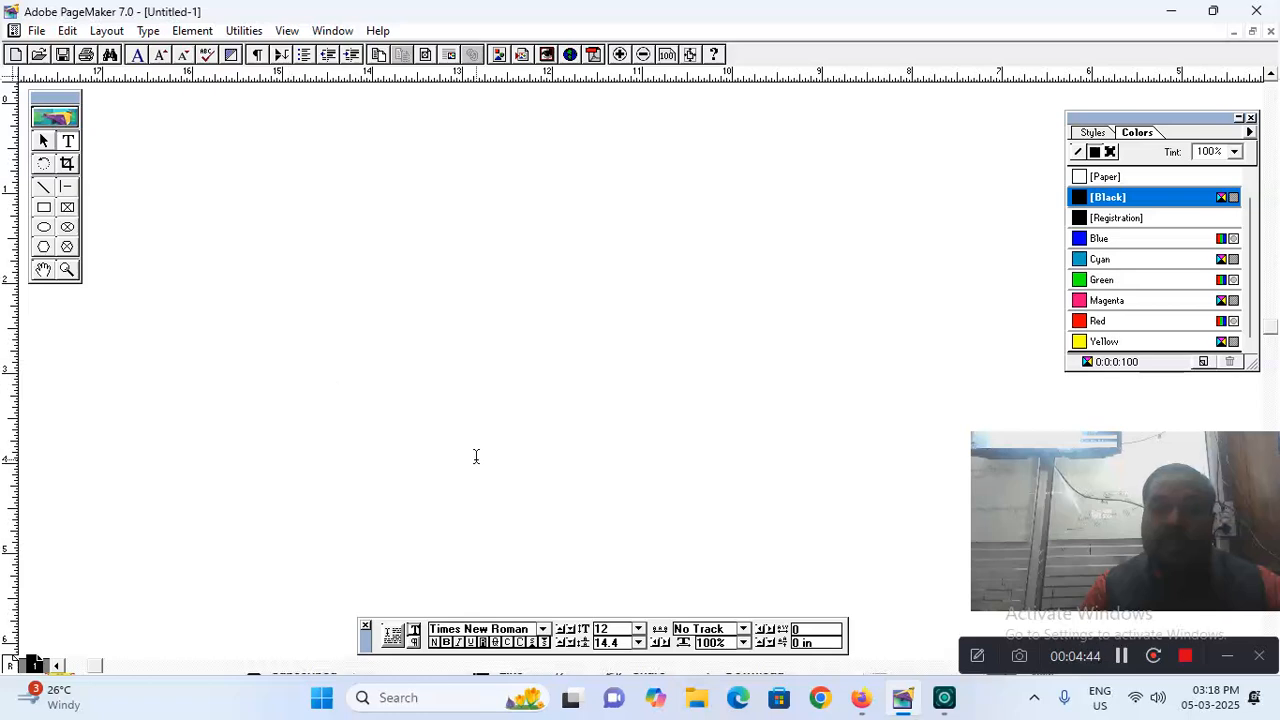
pyautogui.click(690, 54)
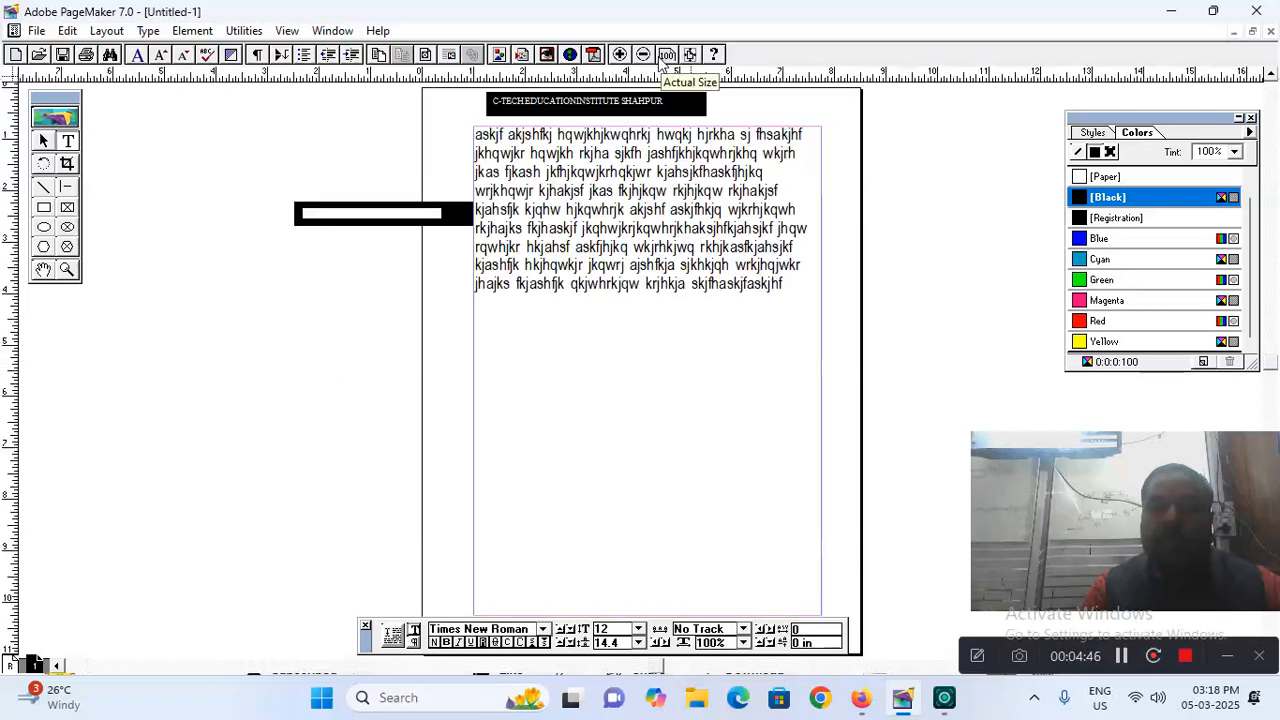
pyautogui.click(666, 55)
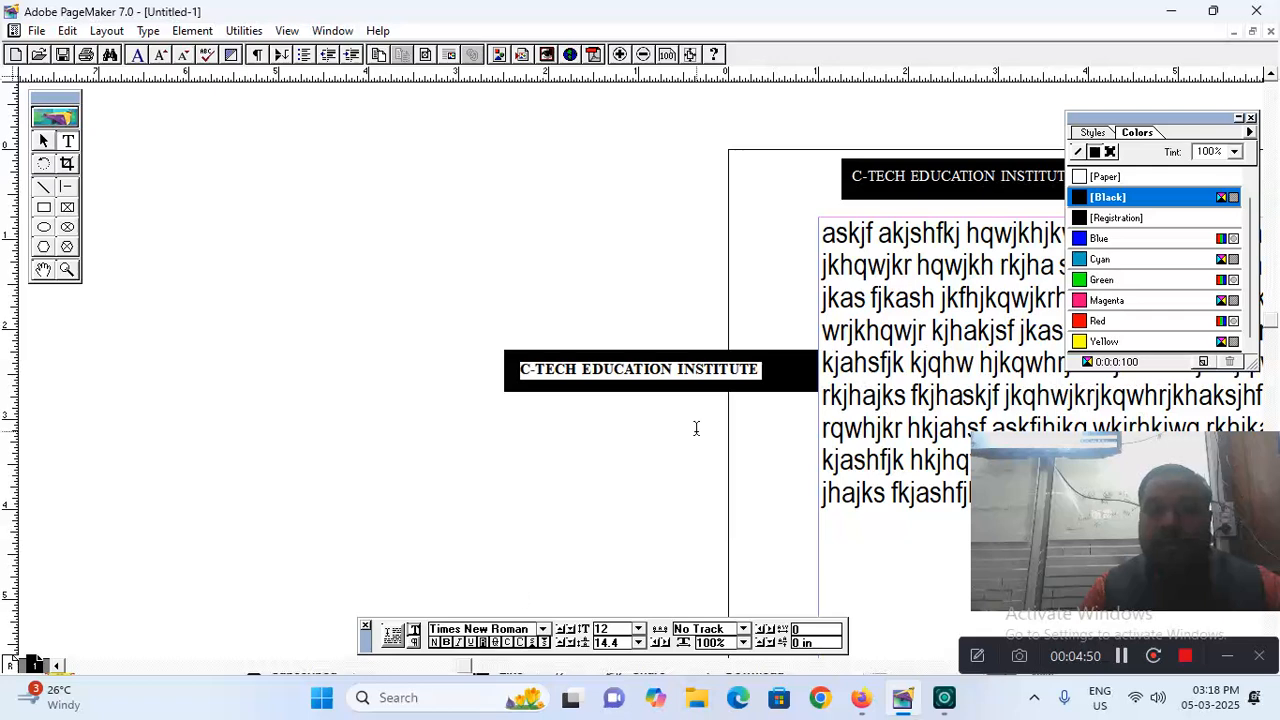
pyautogui.click(637, 404)
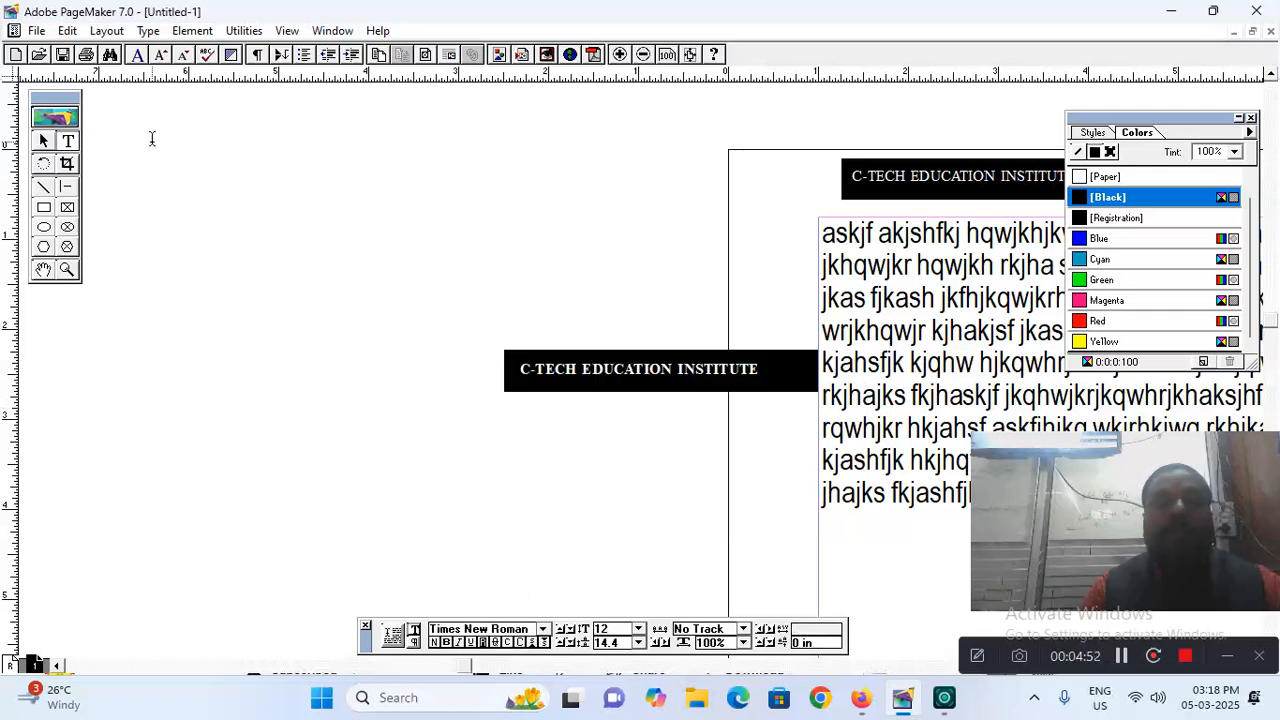
# Delete the second black rectangle beside the paragraph together with its C-TECH EDUCATION INSTITUTE text
pyautogui.click(44, 270)
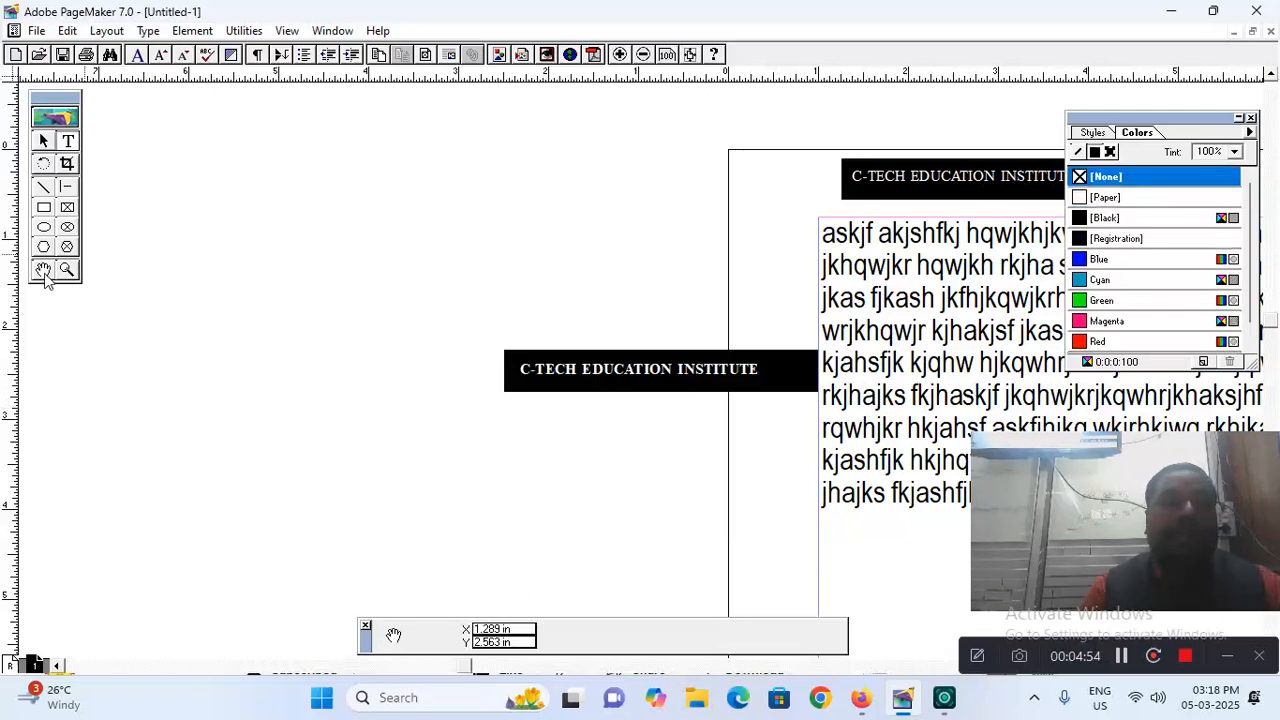
pyautogui.moveTo(402, 248); pyautogui.dragTo(217, 240)
pyautogui.moveTo(443, 240); pyautogui.dragTo(282, 228)
pyautogui.click(43, 142)
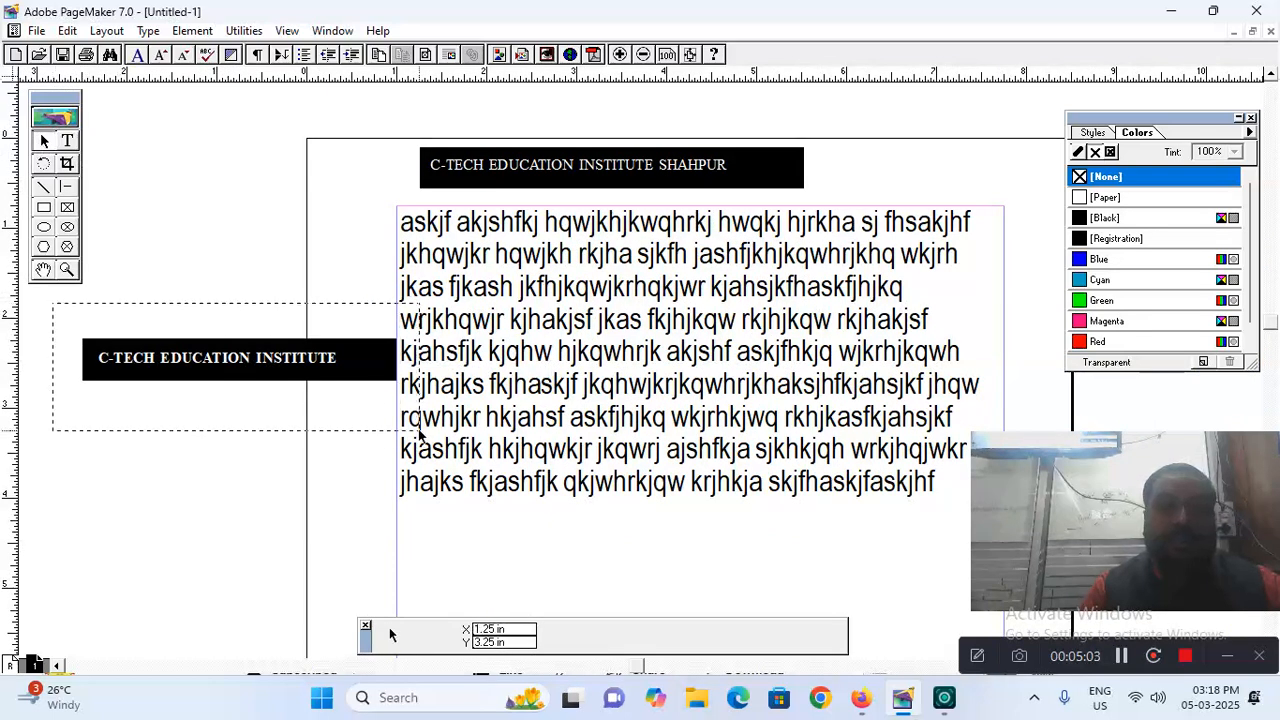
pyautogui.click(370, 360)
pyautogui.press('Delete')
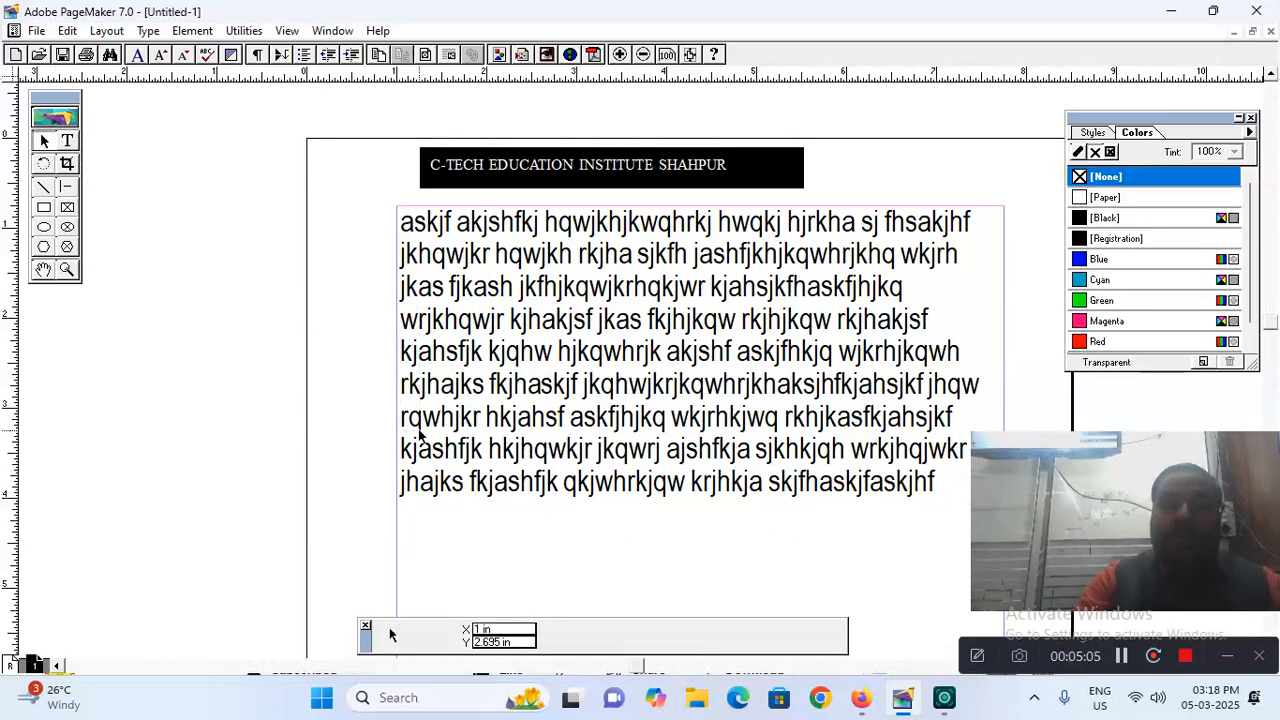
# Delete the black rectangle above the paragraph and the reversed C-TECH EDUCATION INSTITUTE SHAHPUR text block
pyautogui.moveTo(371, 105); pyautogui.dragTo(838, 207)
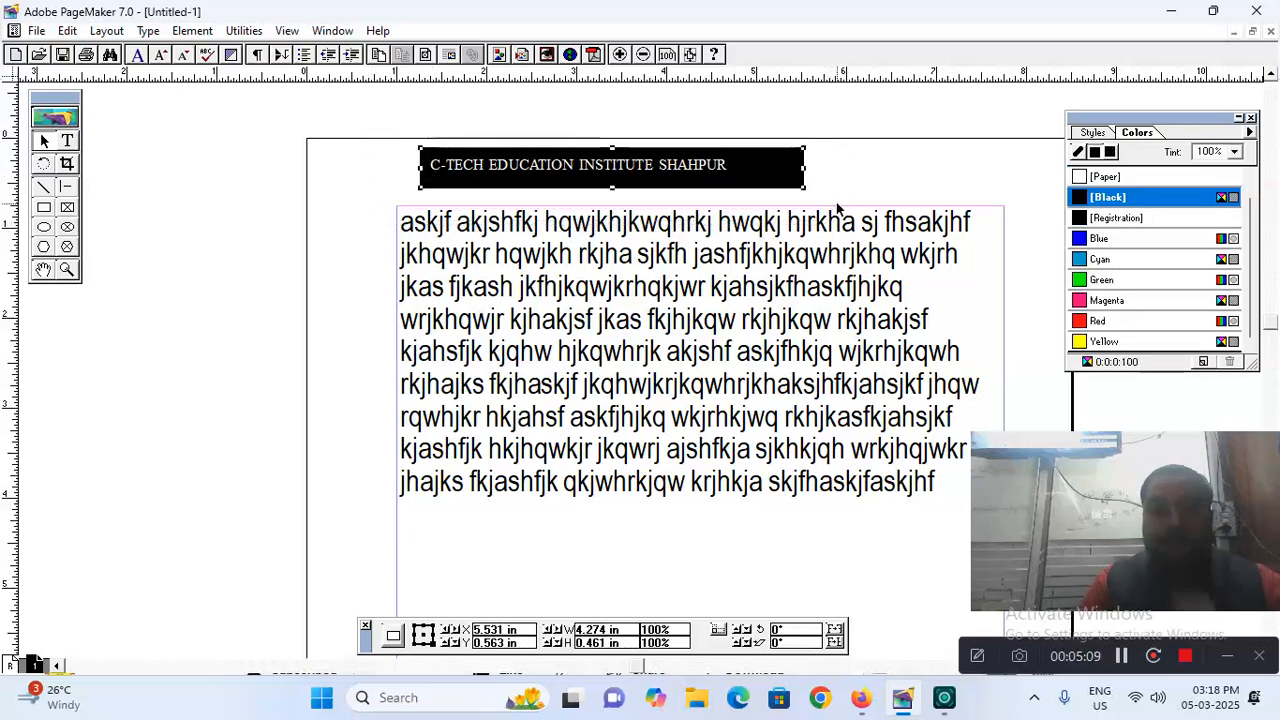
pyautogui.press('Delete')
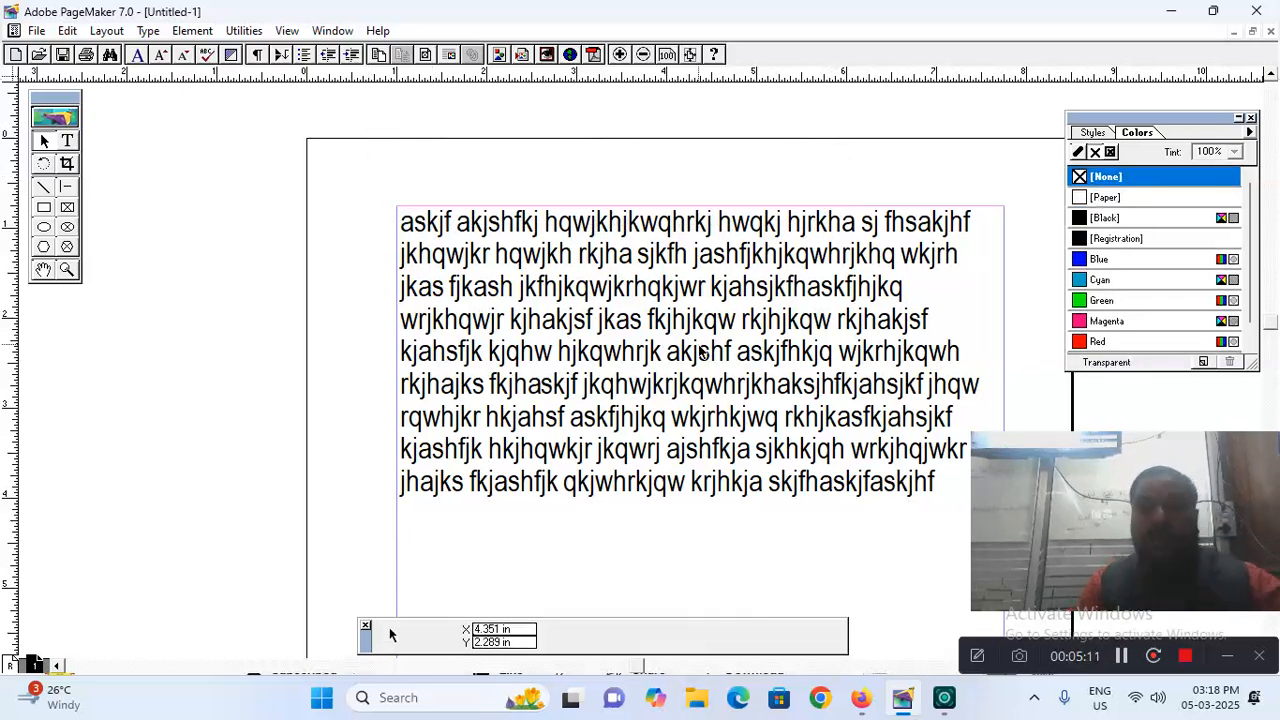
pyautogui.moveTo(705, 483); pyautogui.dragTo(604, 426)
pyautogui.click(150, 31)
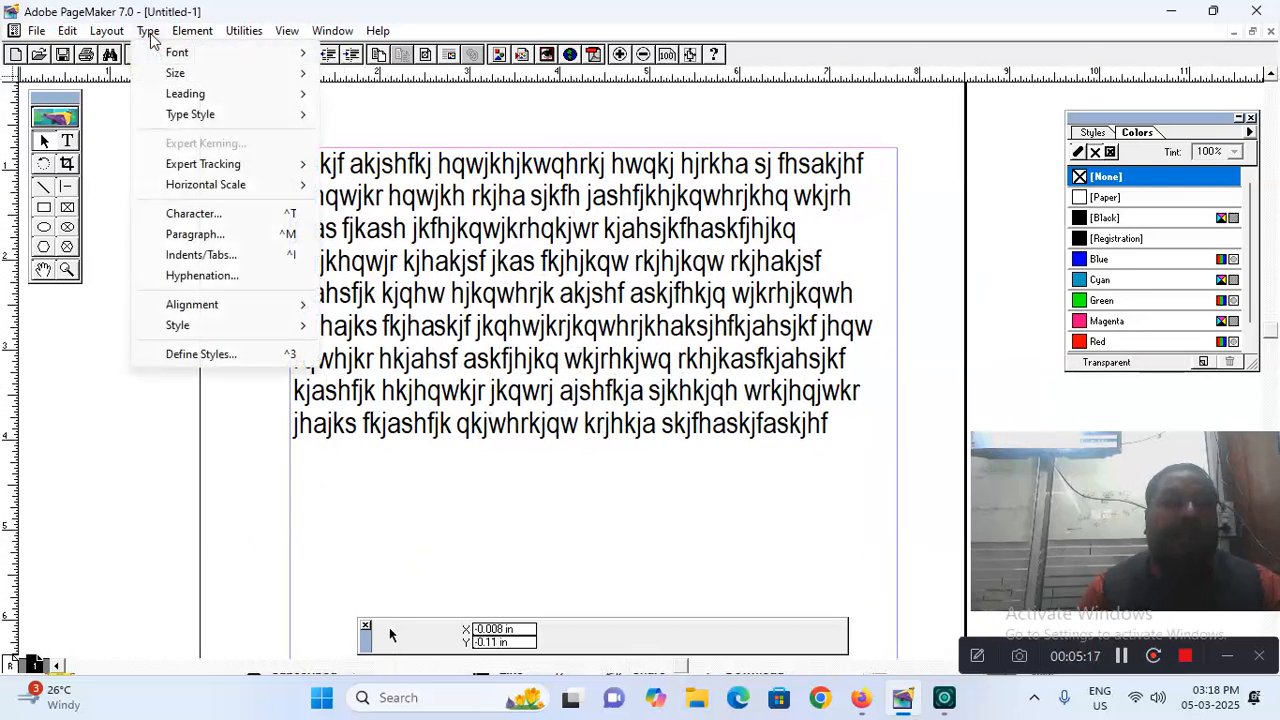
pyautogui.moveTo(195, 113)
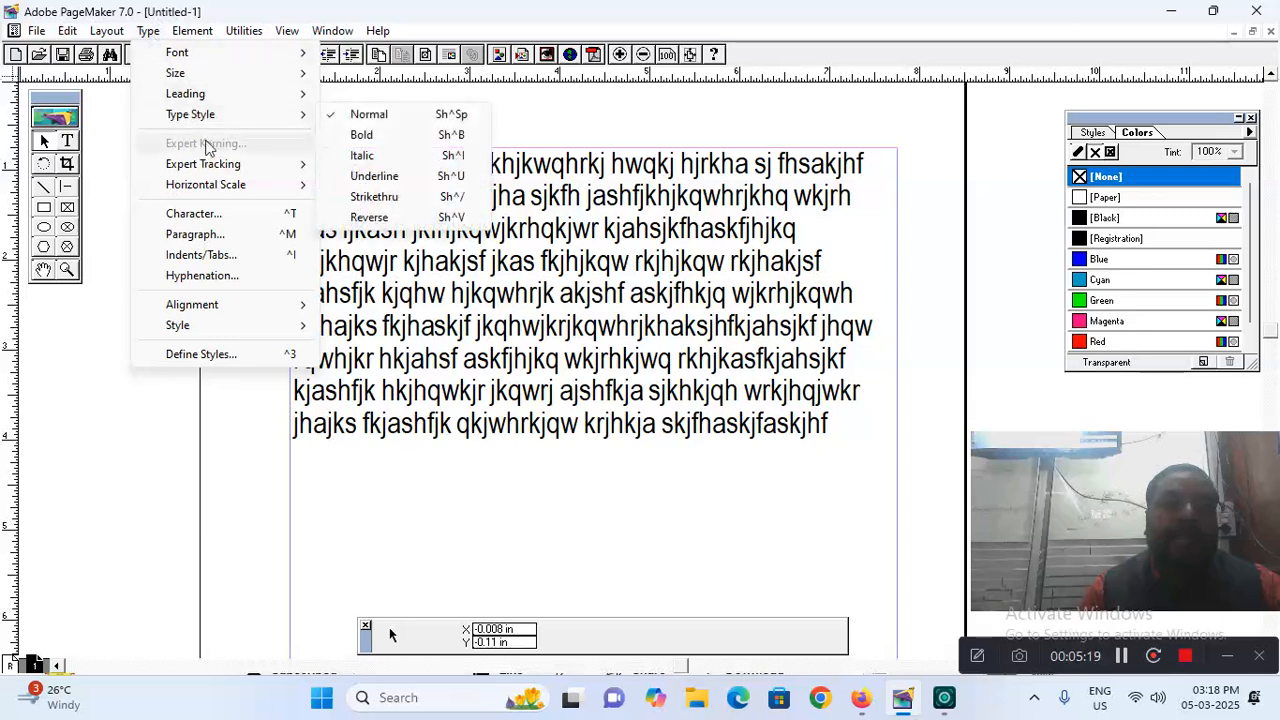
pyautogui.moveTo(214, 166)
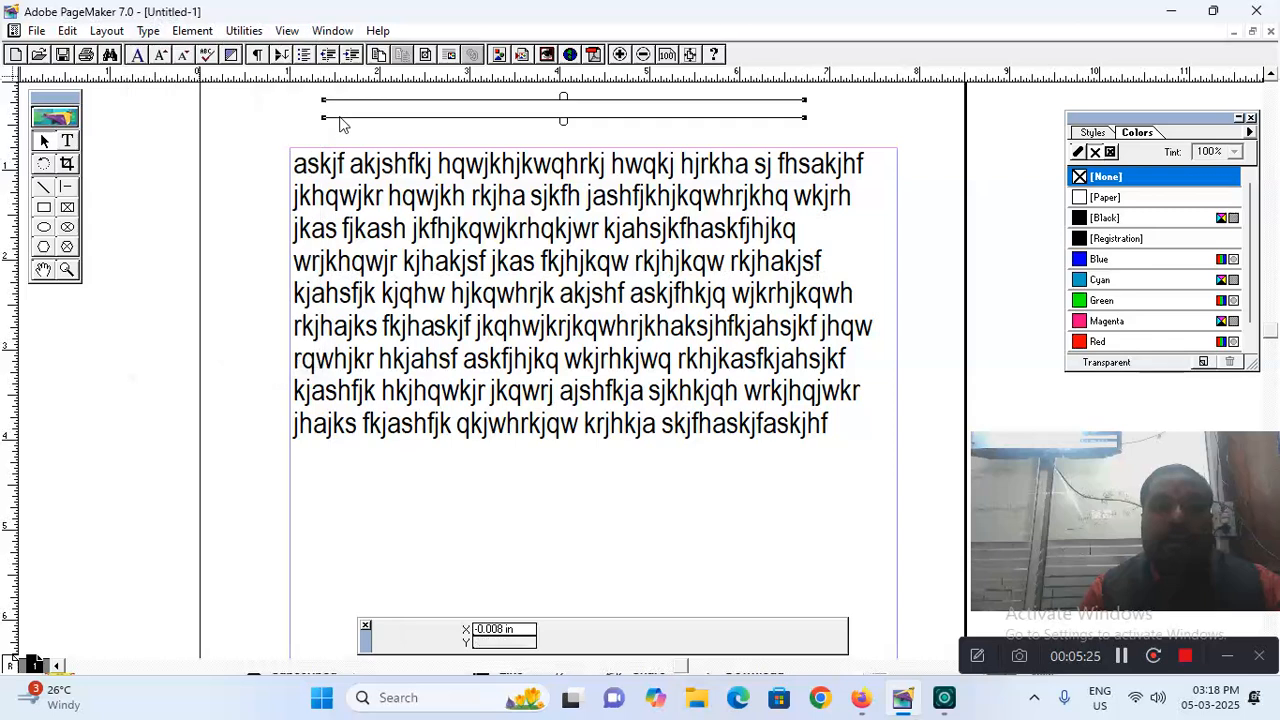
pyautogui.click(780, 288)
pyautogui.press('Delete')
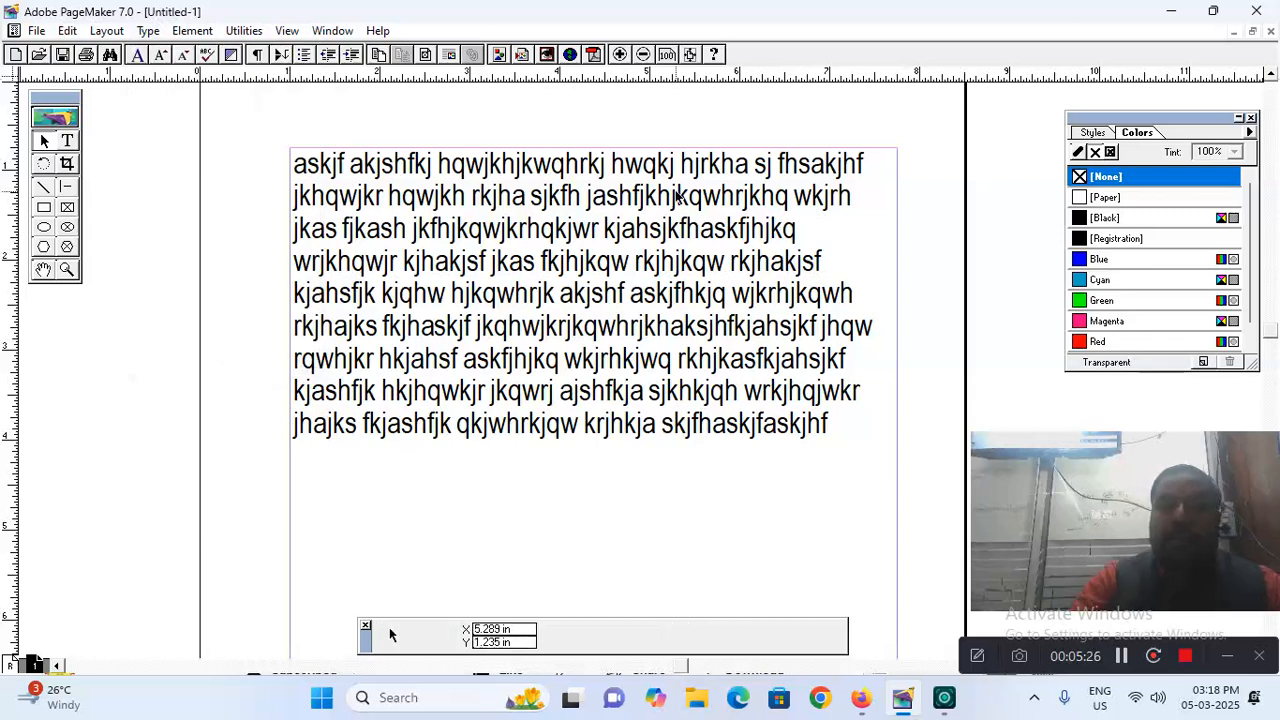
# Select the whole sample paragraph with the Text tool and set its expert tracking to Very Loose
pyautogui.click(67, 141)
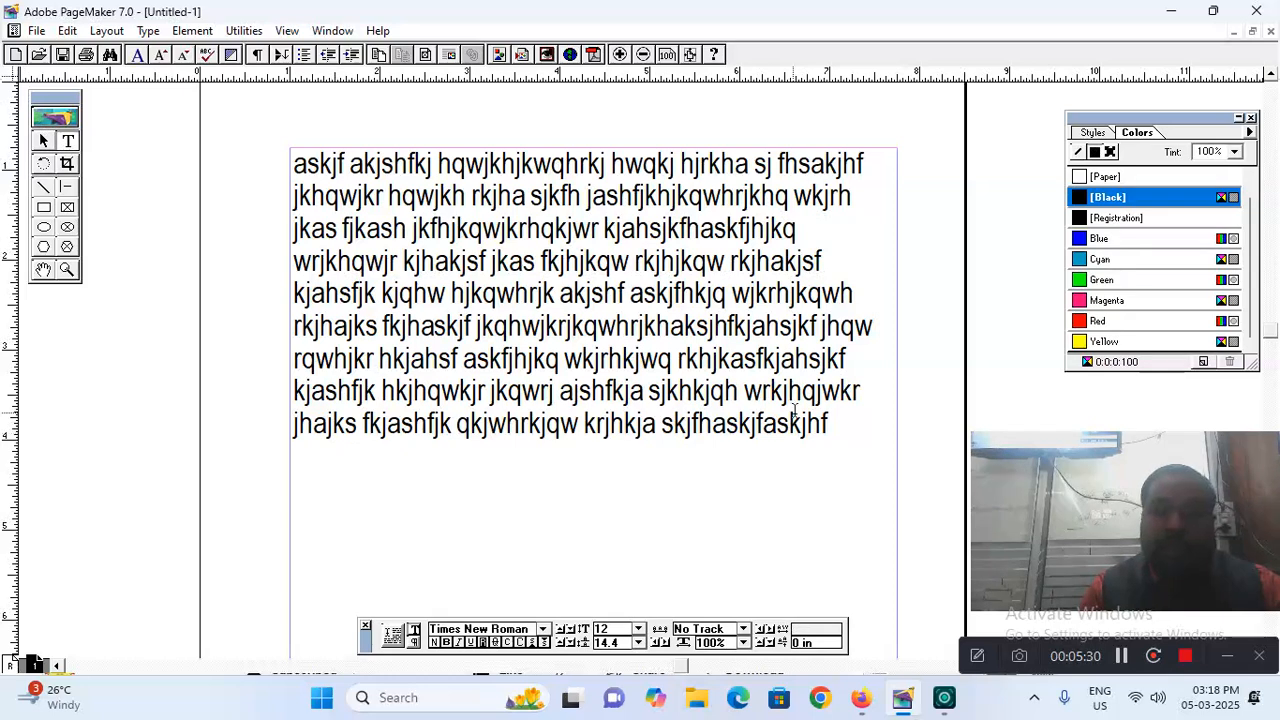
pyautogui.moveTo(829, 424); pyautogui.dragTo(292, 163)
pyautogui.click(148, 30)
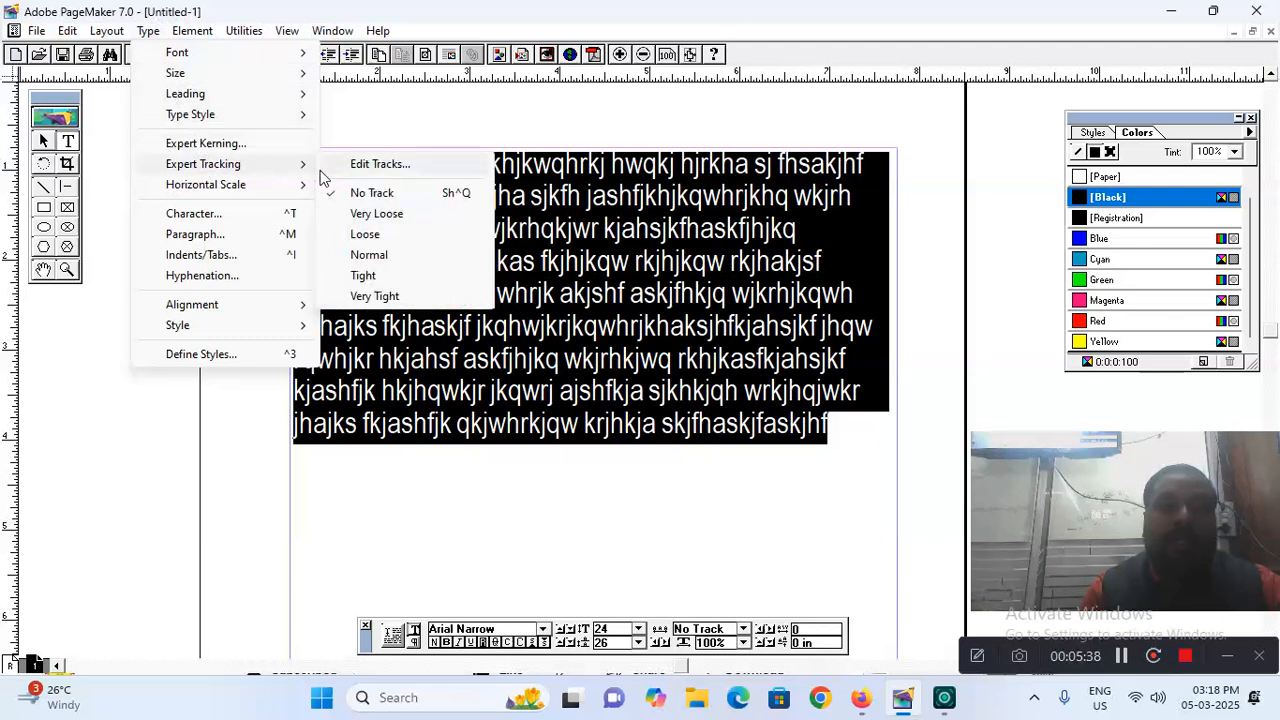
pyautogui.click(367, 214)
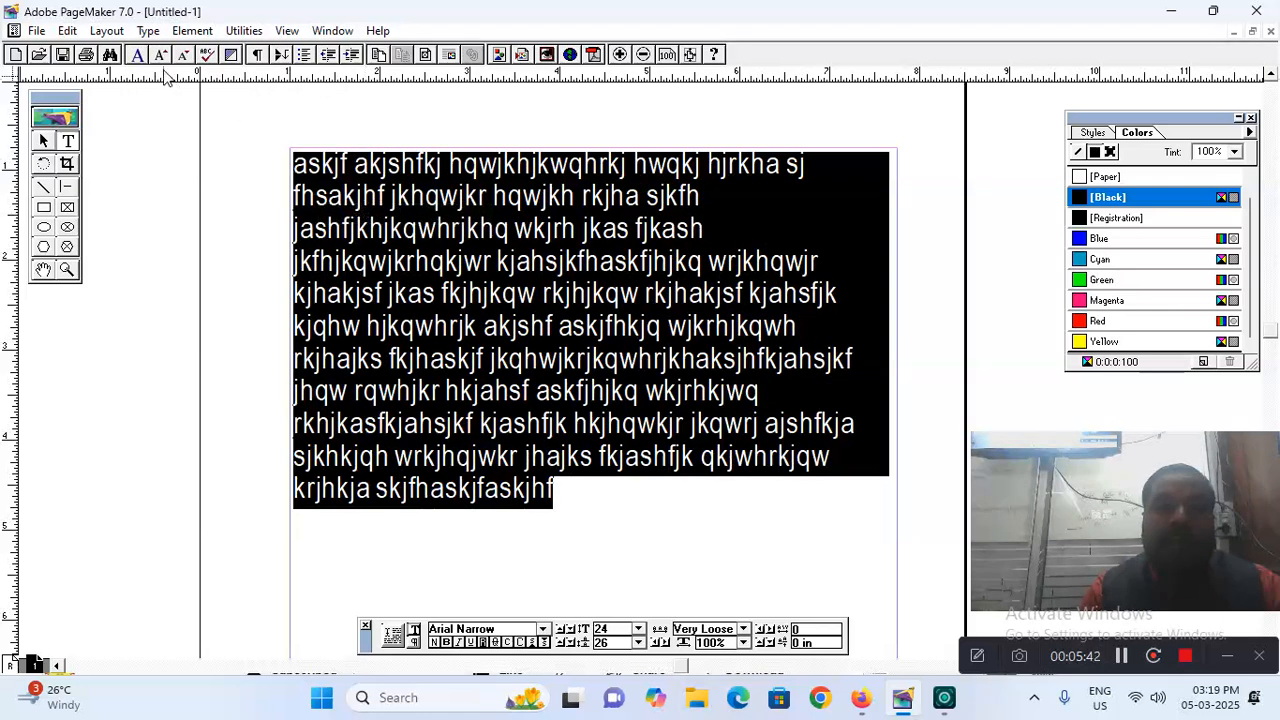
# Change the selected paragraph's expert tracking to Loose and then to Normal
pyautogui.click(155, 34)
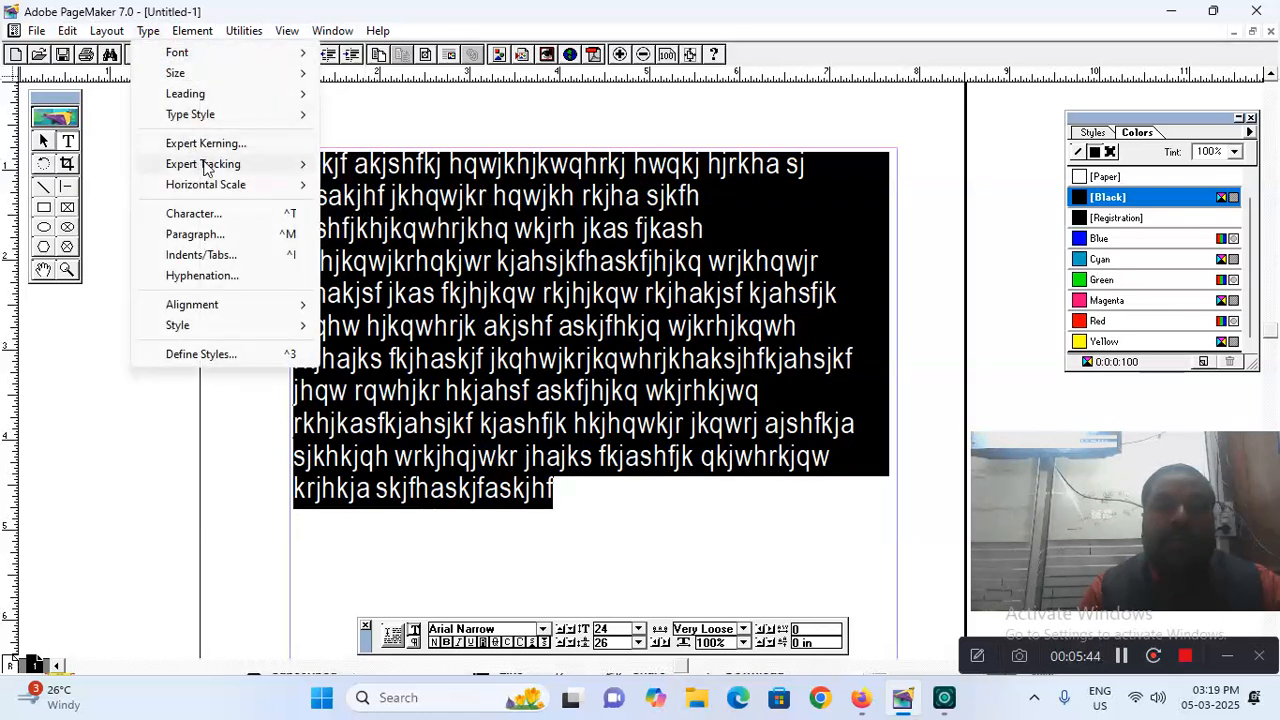
pyautogui.moveTo(206, 168)
pyautogui.click(391, 234)
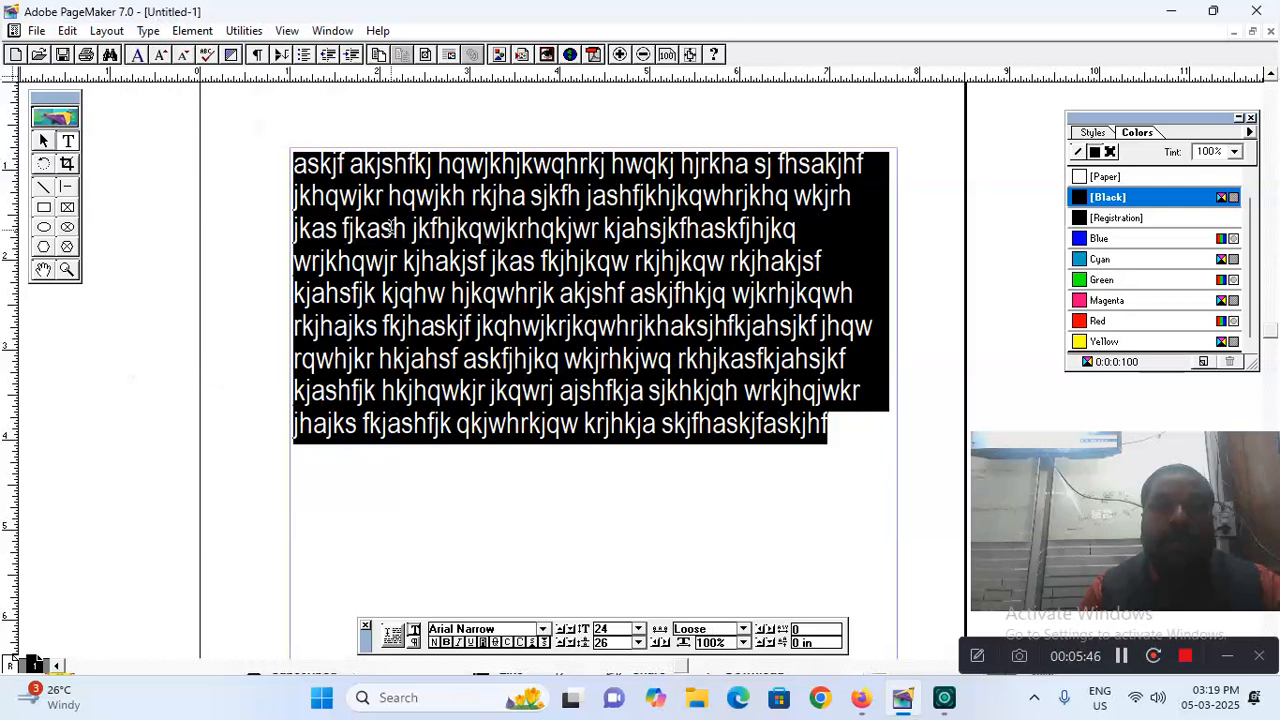
pyautogui.click(150, 31)
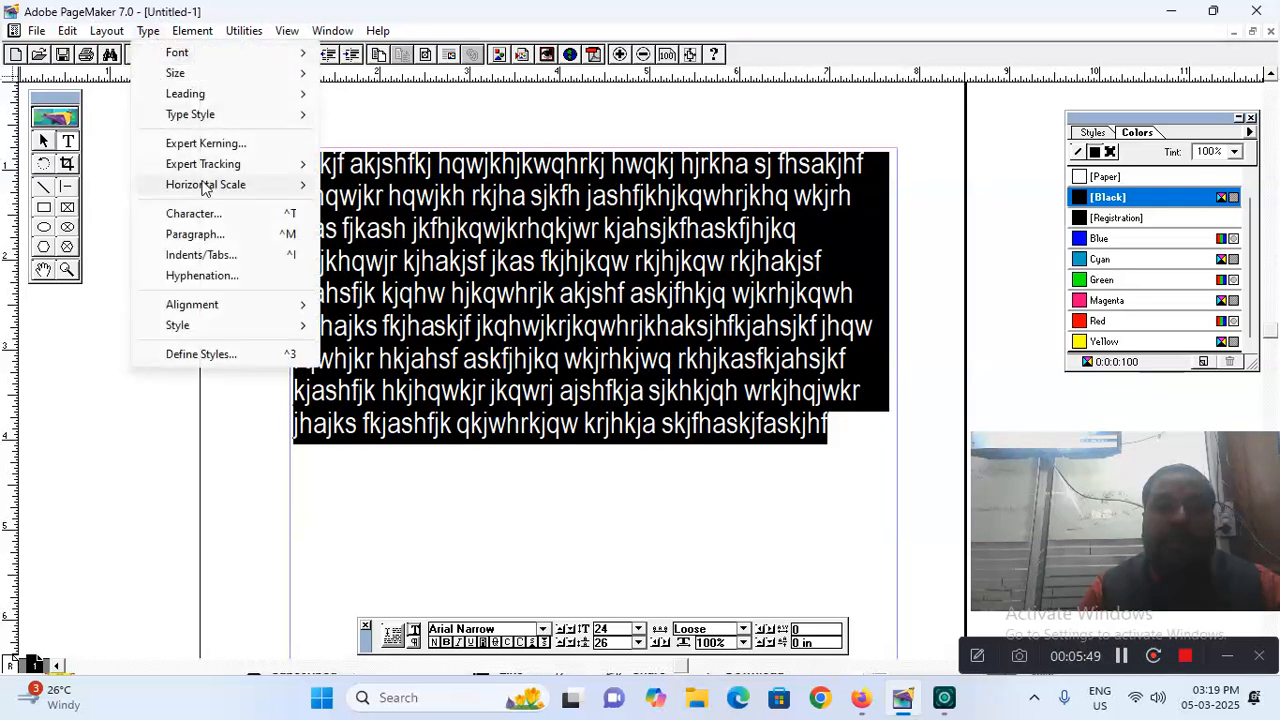
pyautogui.moveTo(210, 170)
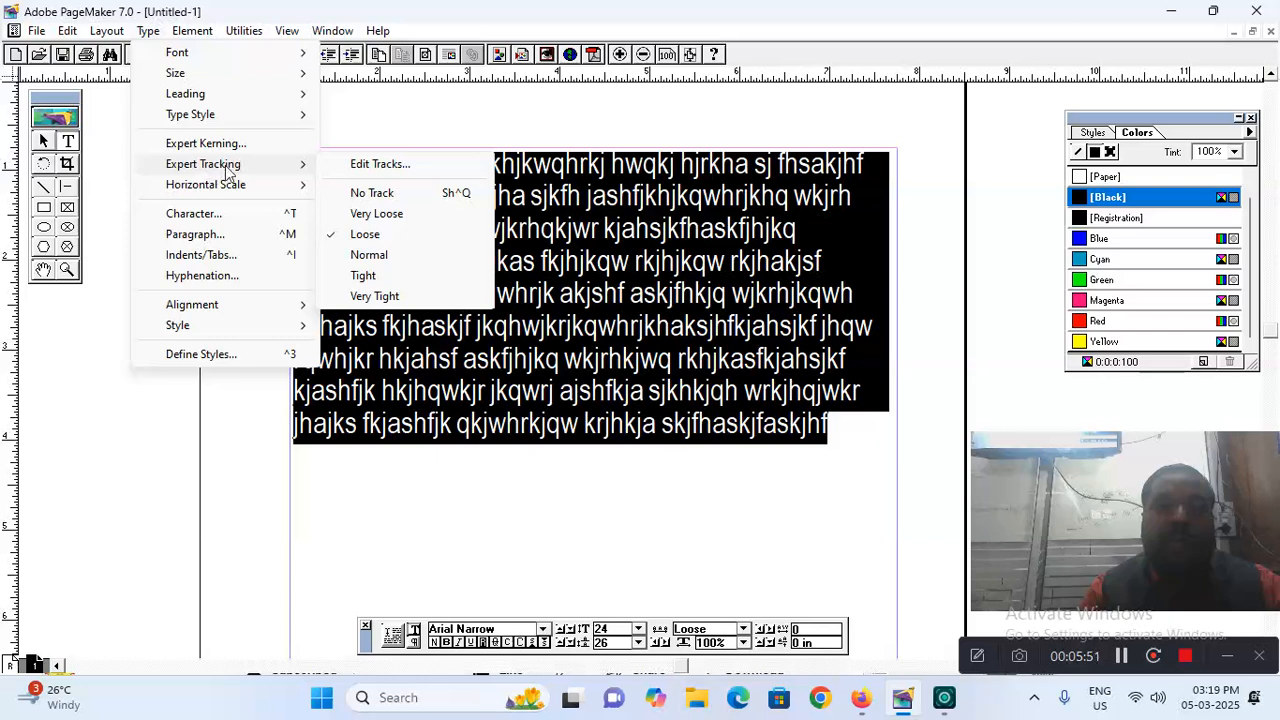
pyautogui.click(386, 255)
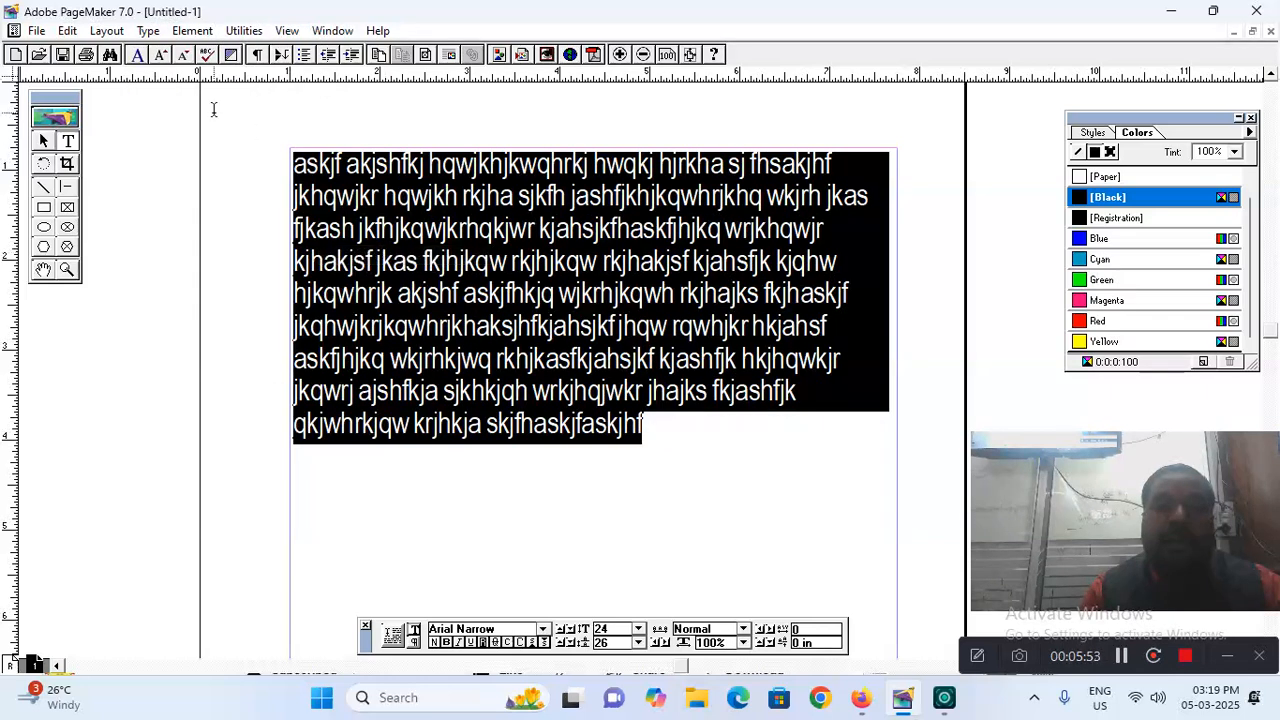
# Try Tight and then Very Tight expert tracking on the selected paragraph
pyautogui.click(150, 31)
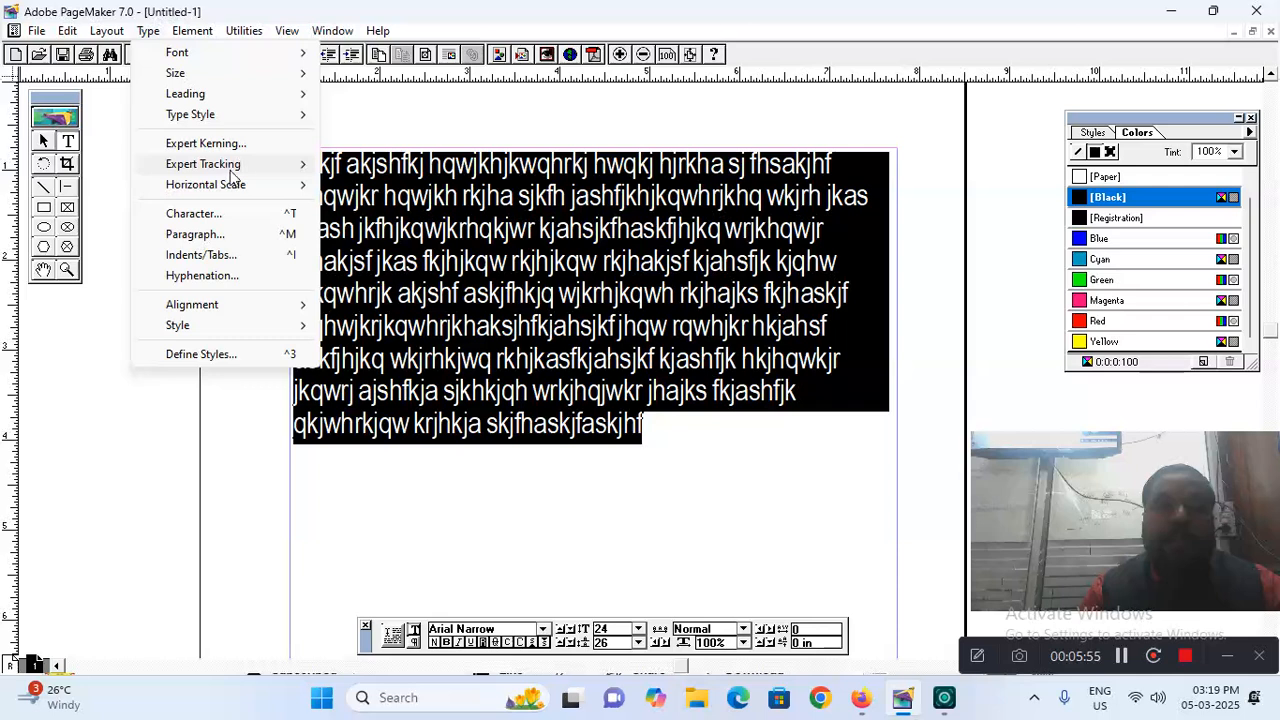
pyautogui.moveTo(233, 172)
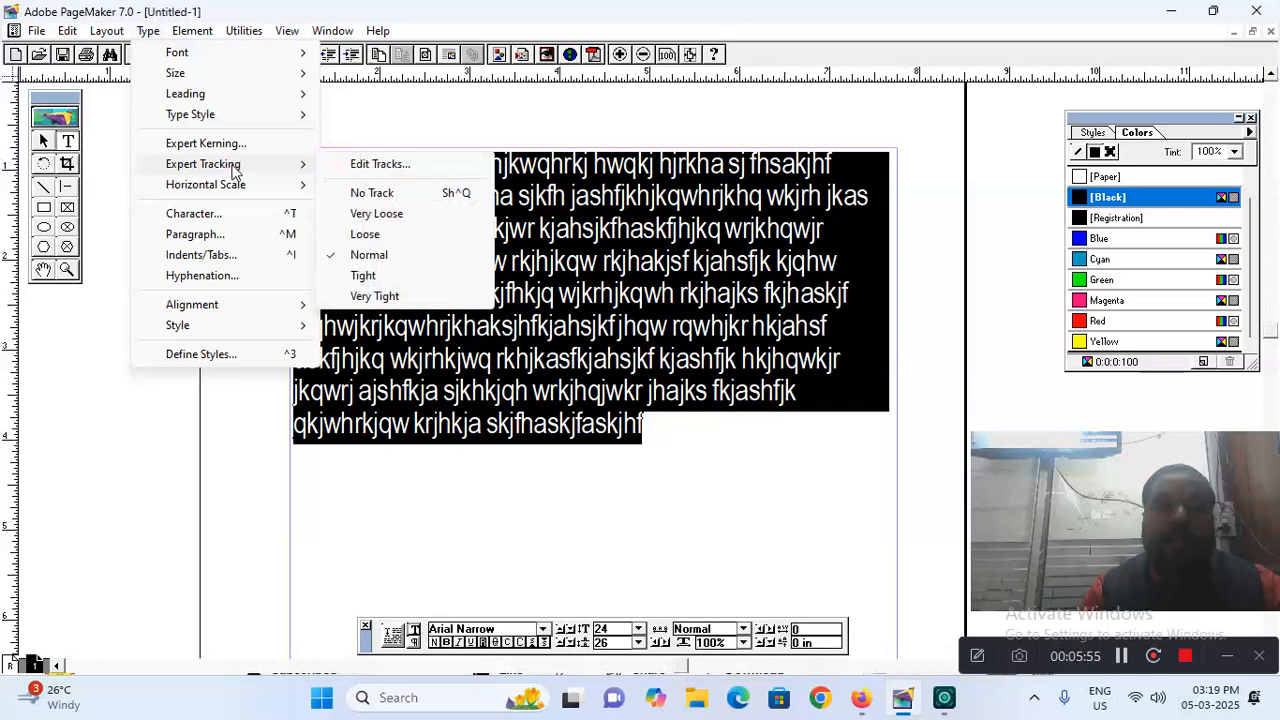
pyautogui.click(401, 277)
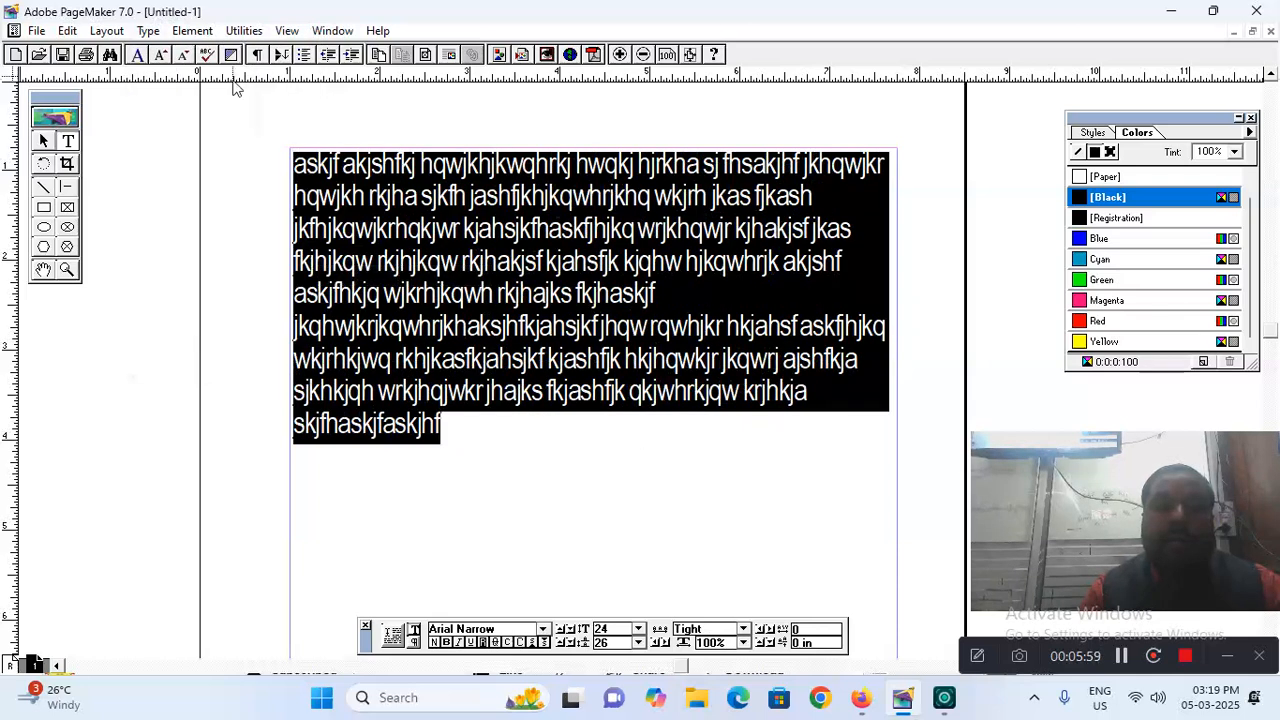
pyautogui.click(148, 31)
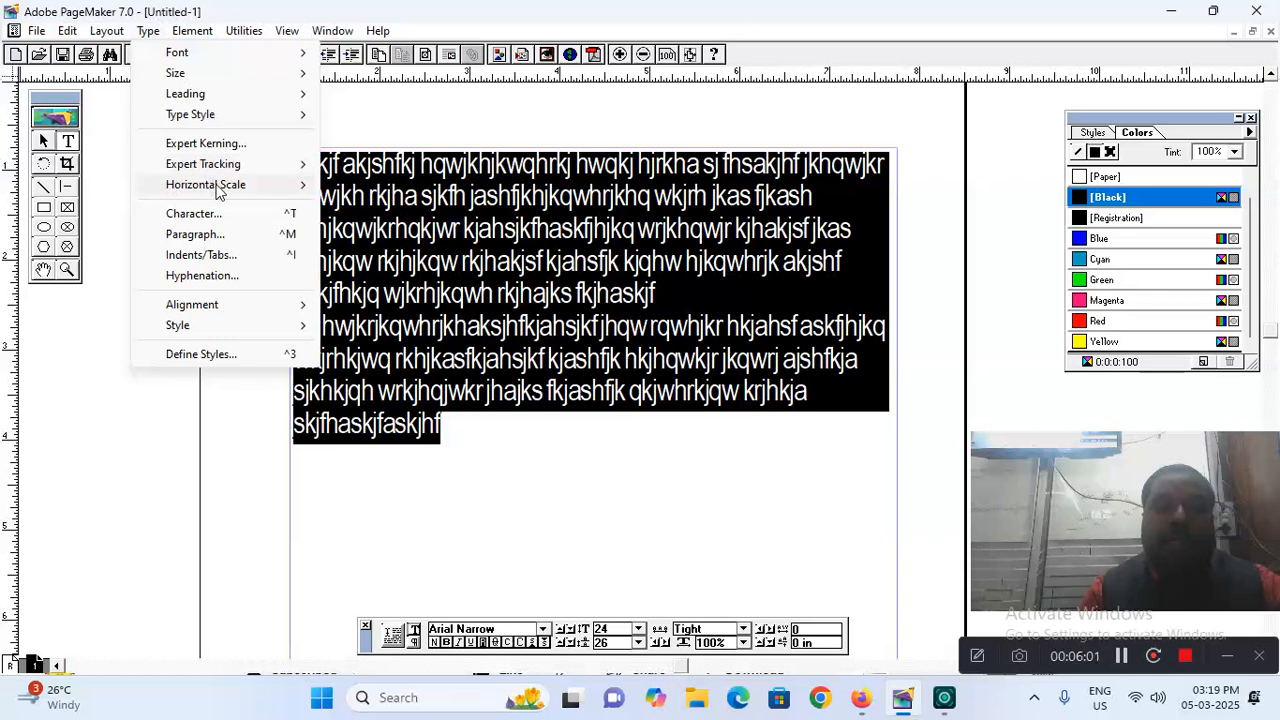
pyautogui.moveTo(240, 172)
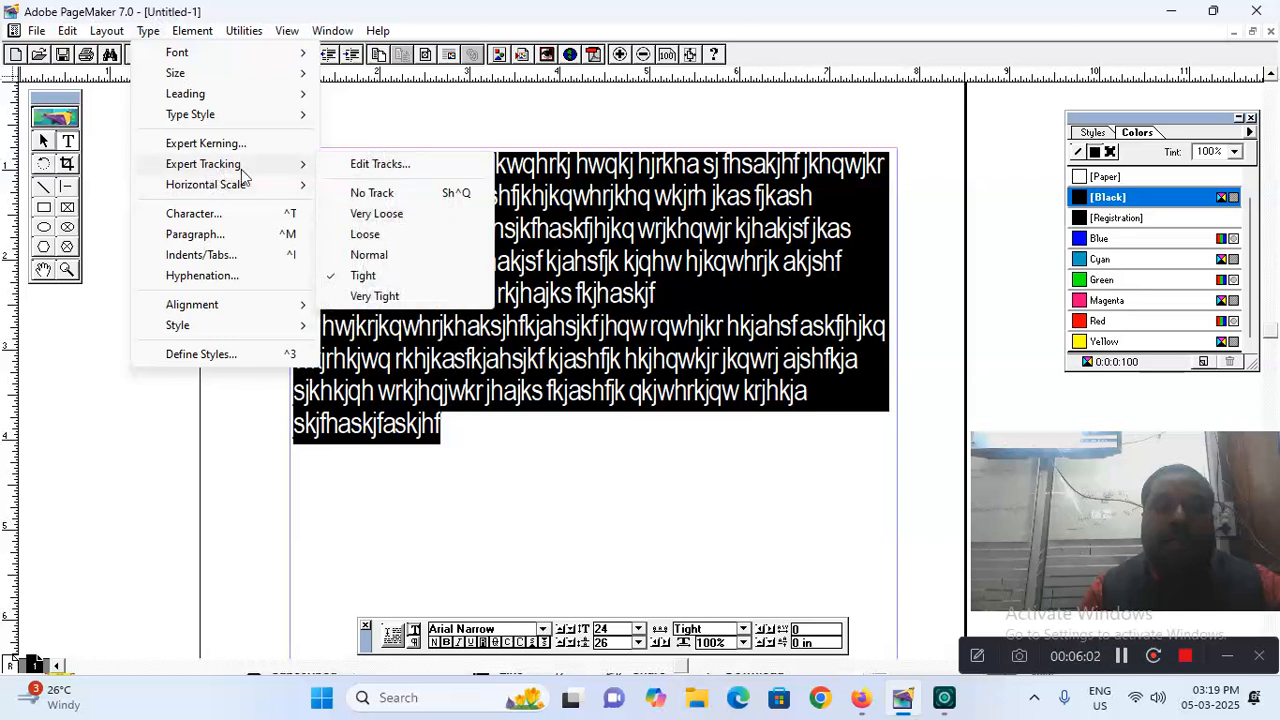
pyautogui.click(422, 299)
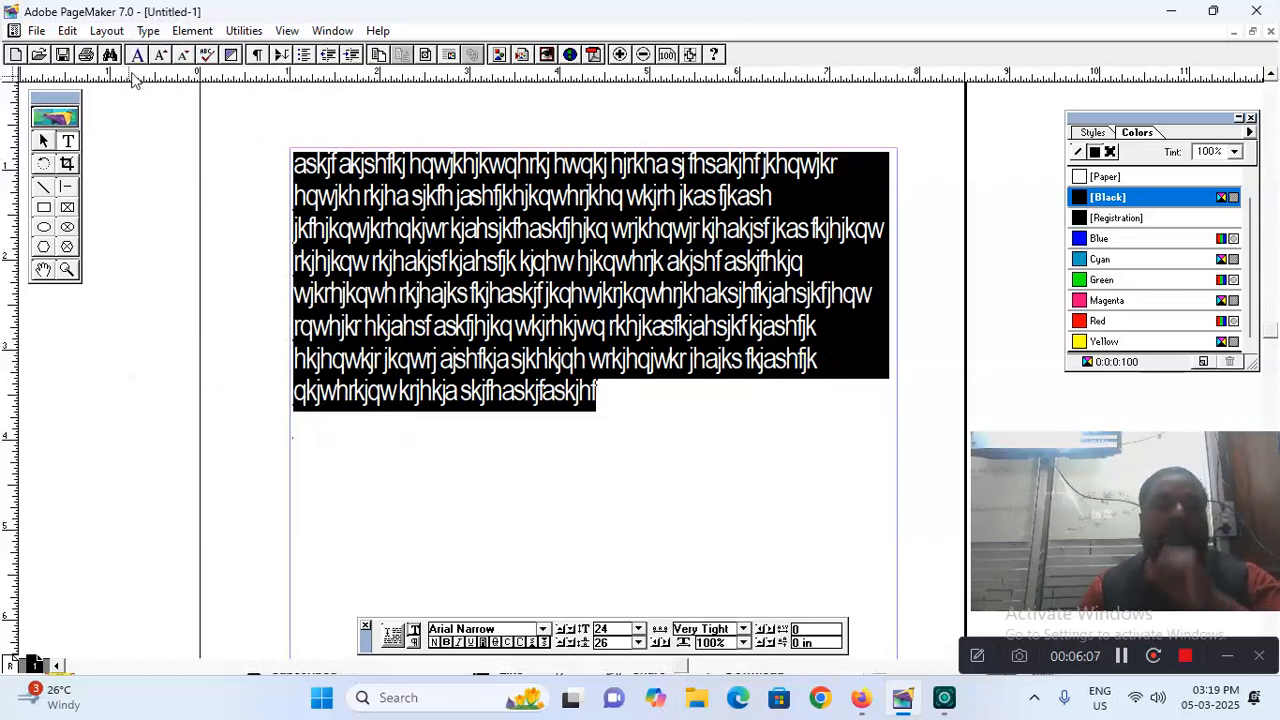
# Set the selected paragraph's expert tracking back to Normal
pyautogui.click(148, 31)
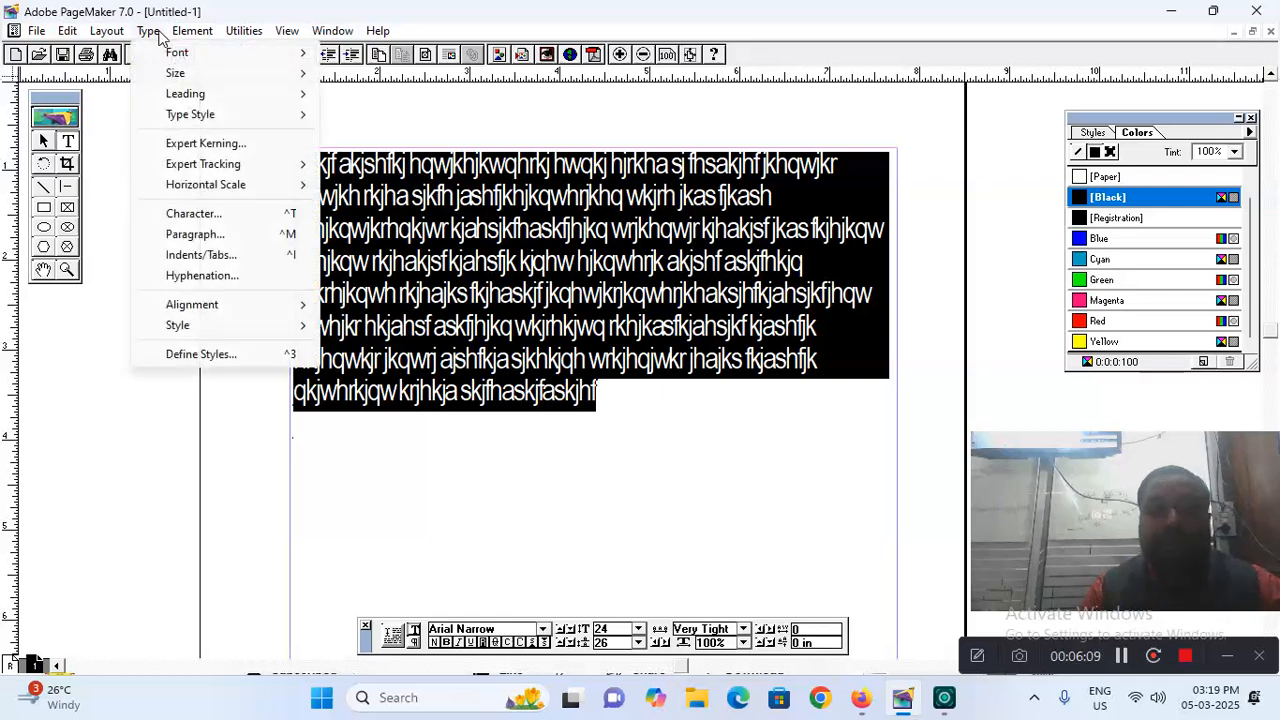
pyautogui.moveTo(209, 188)
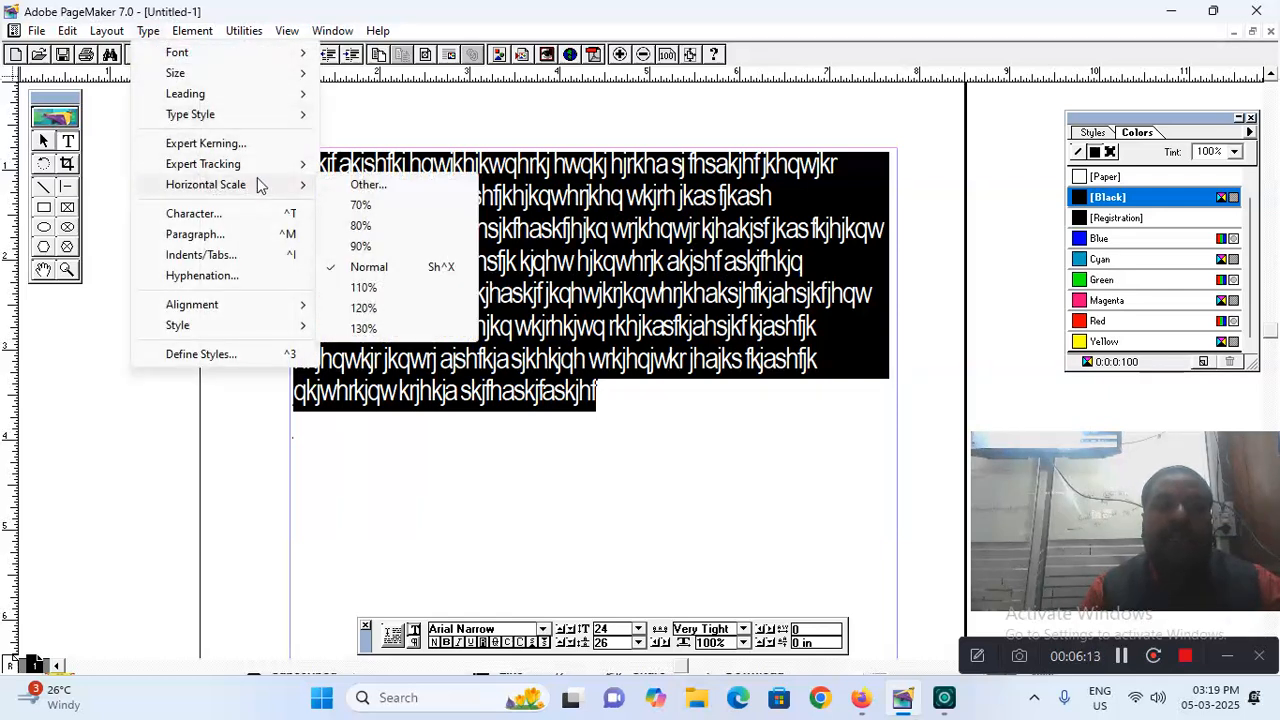
pyautogui.moveTo(250, 166)
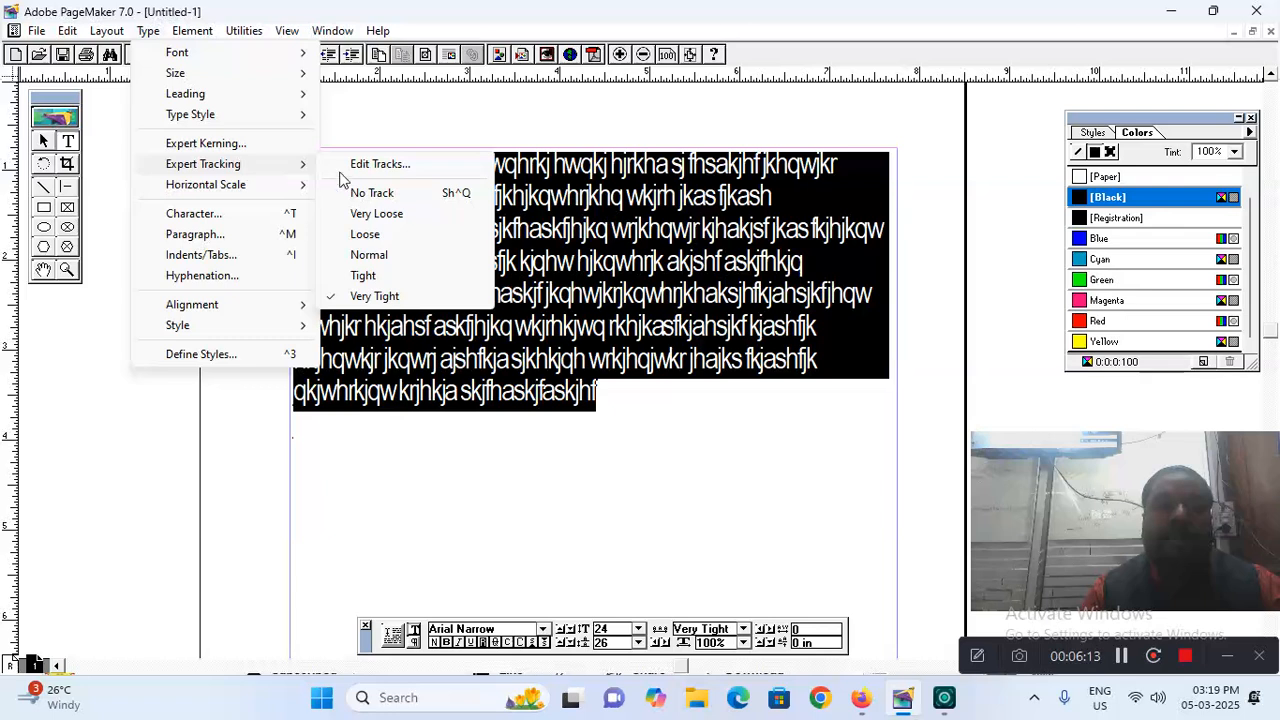
pyautogui.click(370, 256)
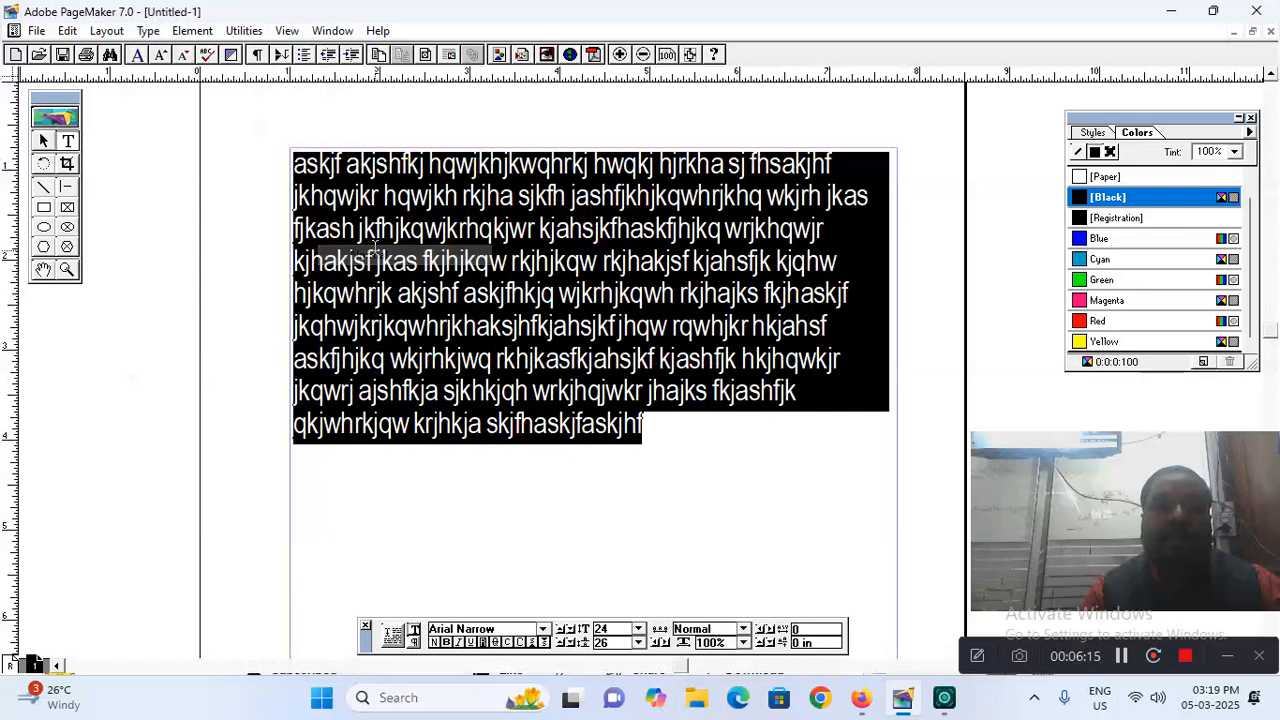
# Scale the selected paragraph's characters horizontally to 120%, then restore the Normal horizontal scale
pyautogui.click(149, 34)
pyautogui.moveTo(204, 190)
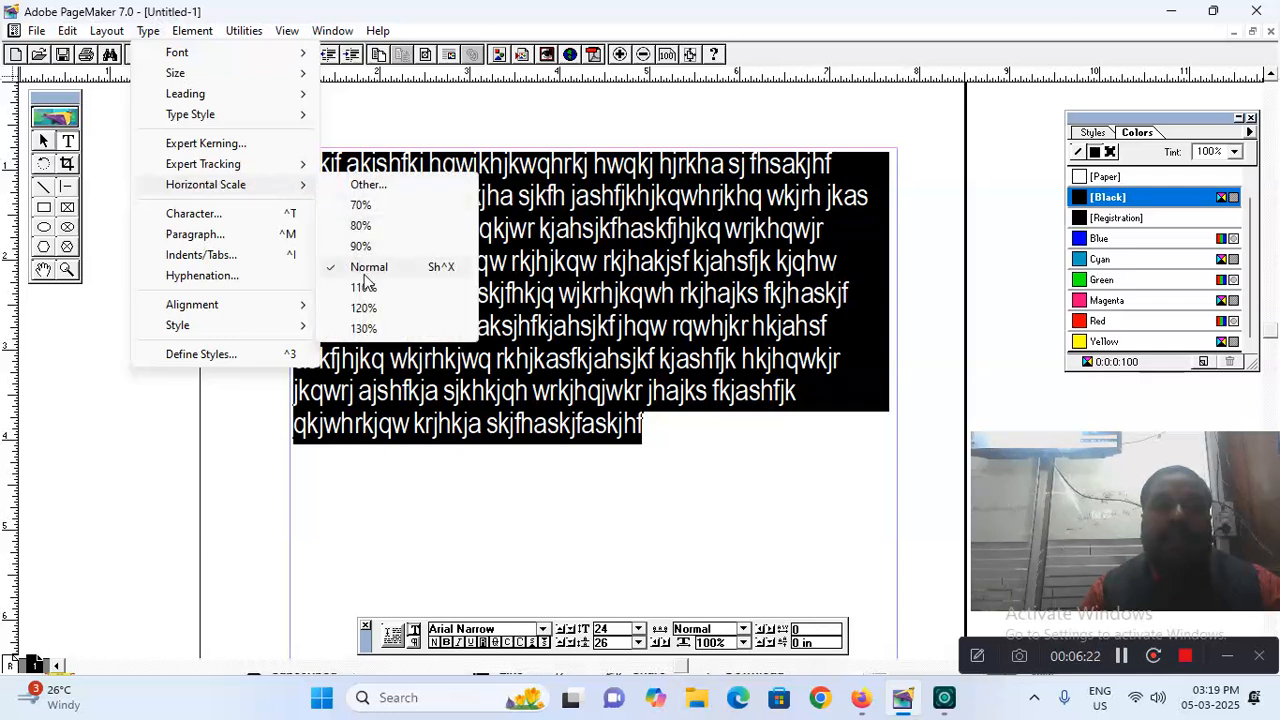
pyautogui.click(364, 308)
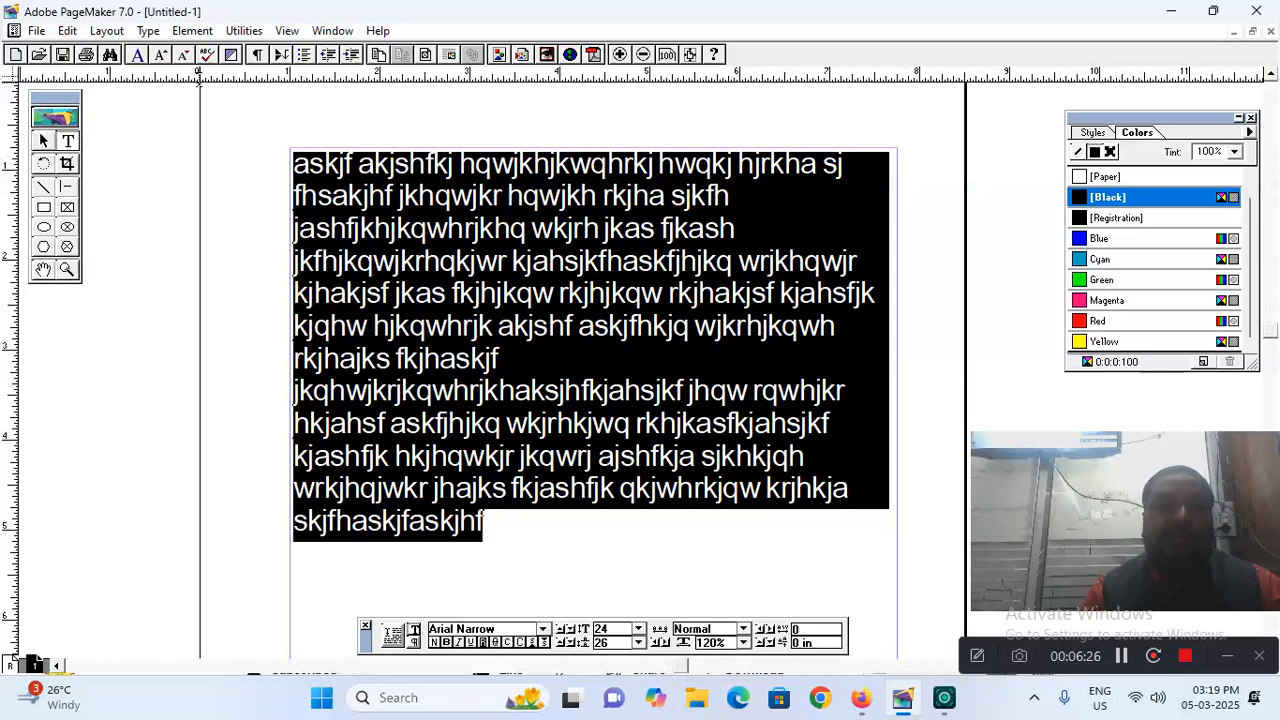
pyautogui.click(149, 31)
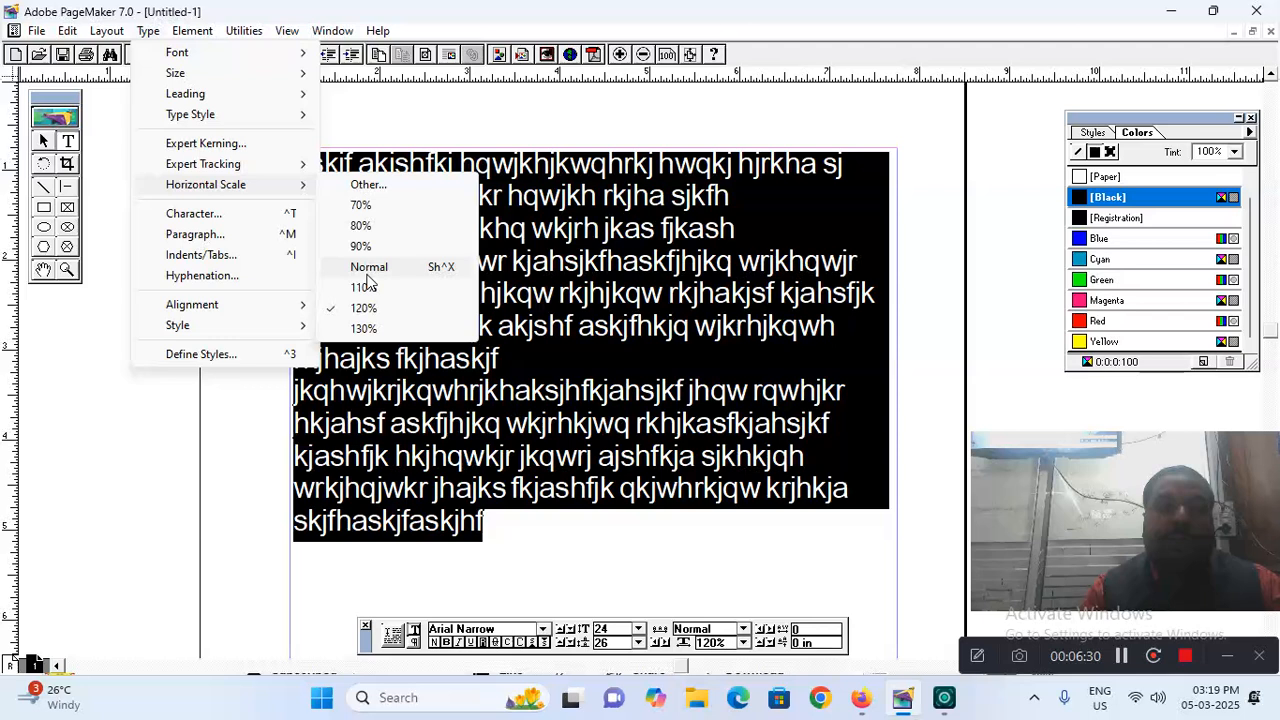
pyautogui.click(367, 272)
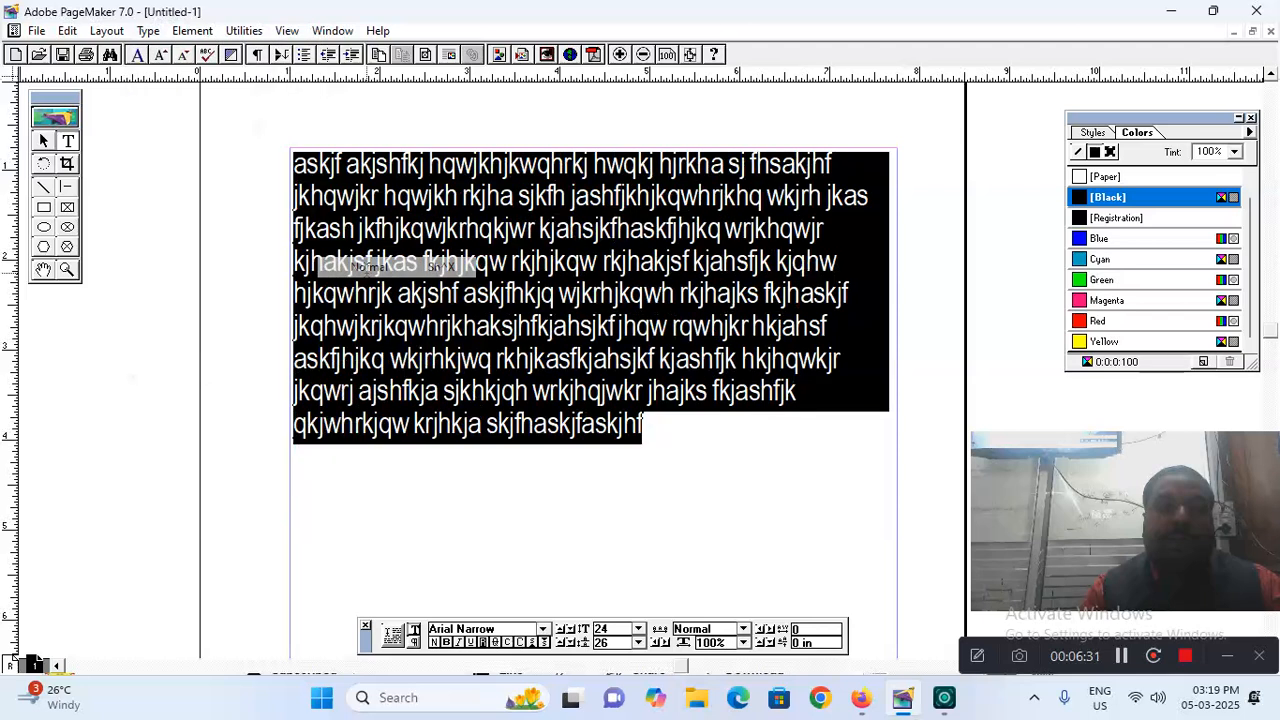
# In the character specifications, set the selected paragraph's font to Vassallo and its size to 18 points
pyautogui.click(153, 38)
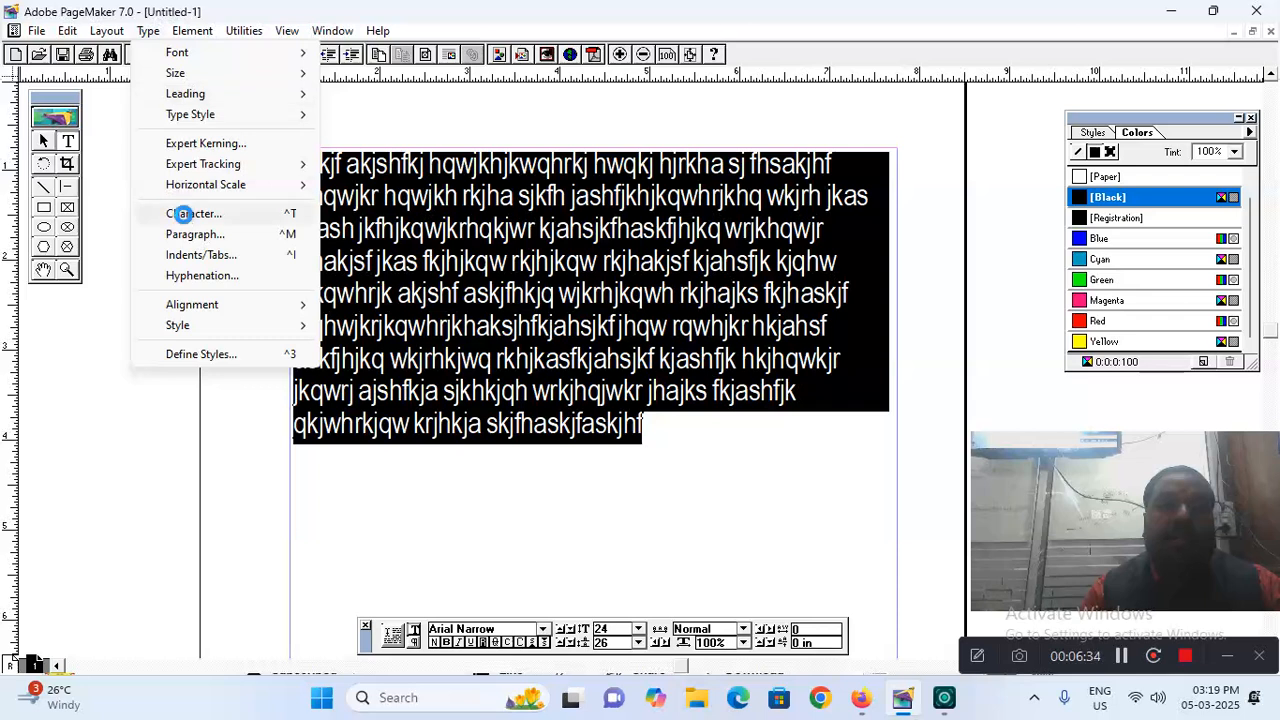
pyautogui.click(185, 216)
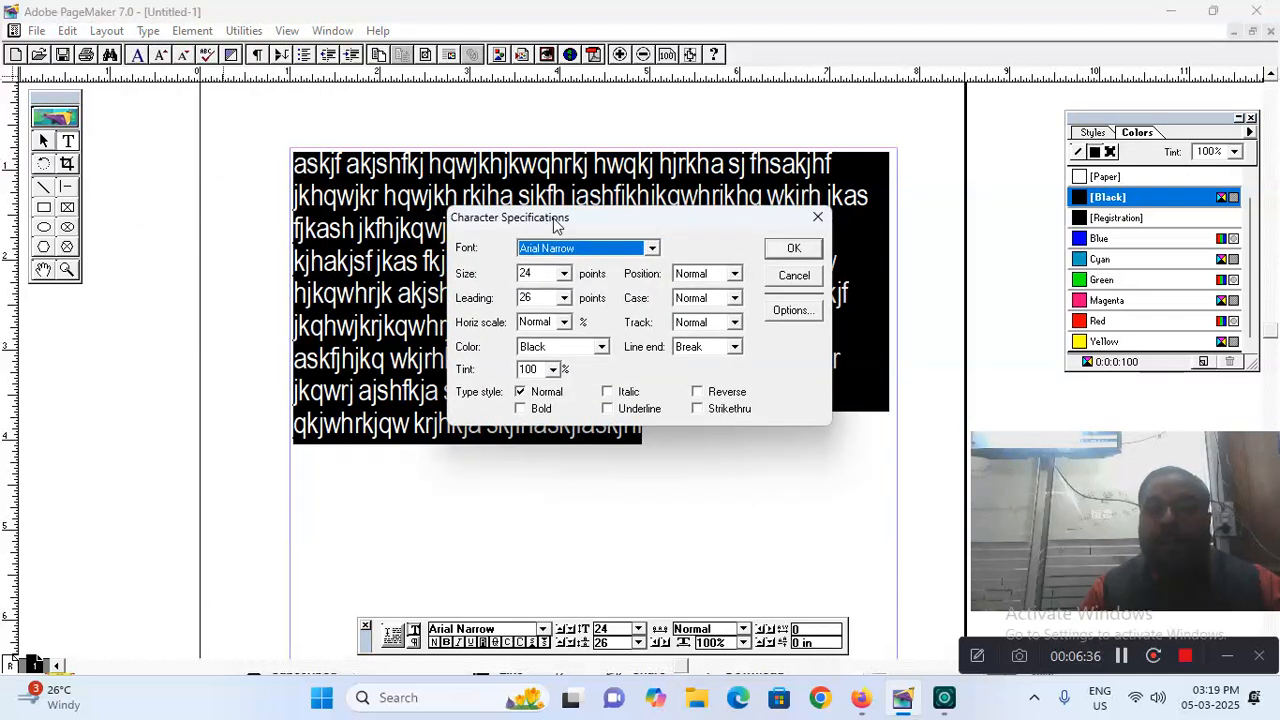
pyautogui.moveTo(556, 223); pyautogui.dragTo(444, 334)
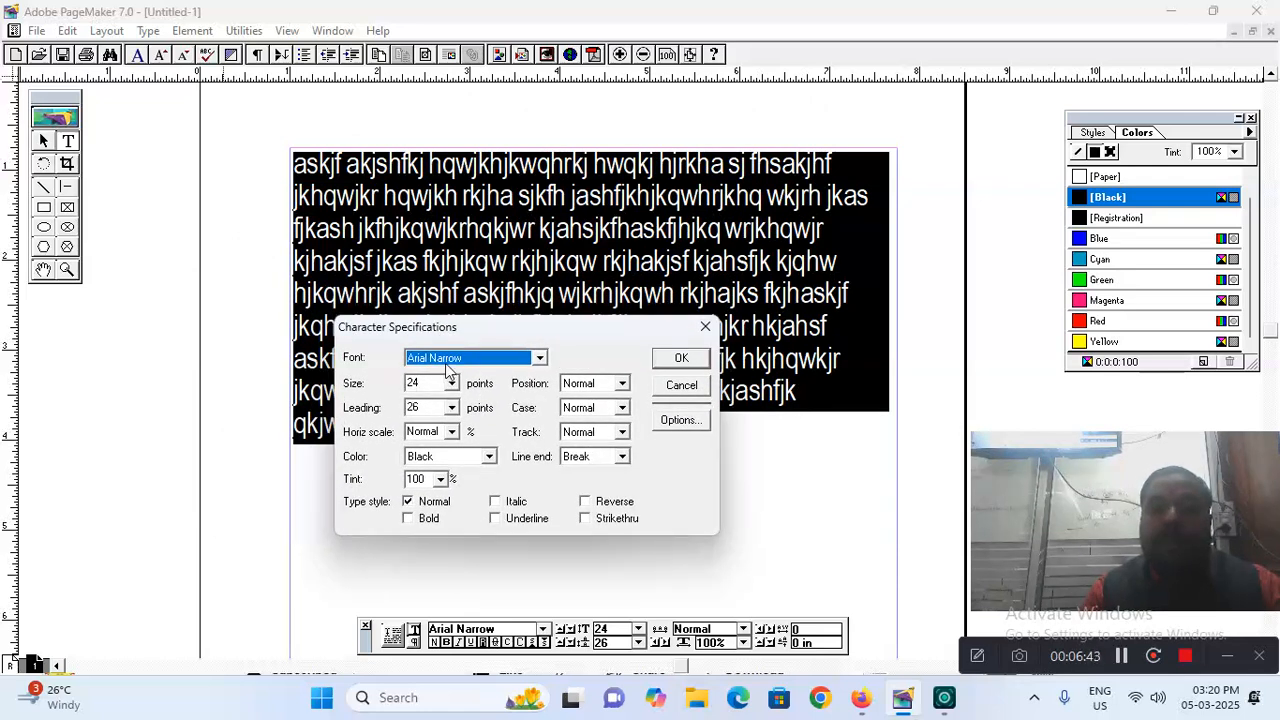
pyautogui.click(449, 358)
pyautogui.moveTo(540, 391); pyautogui.dragTo(541, 420)
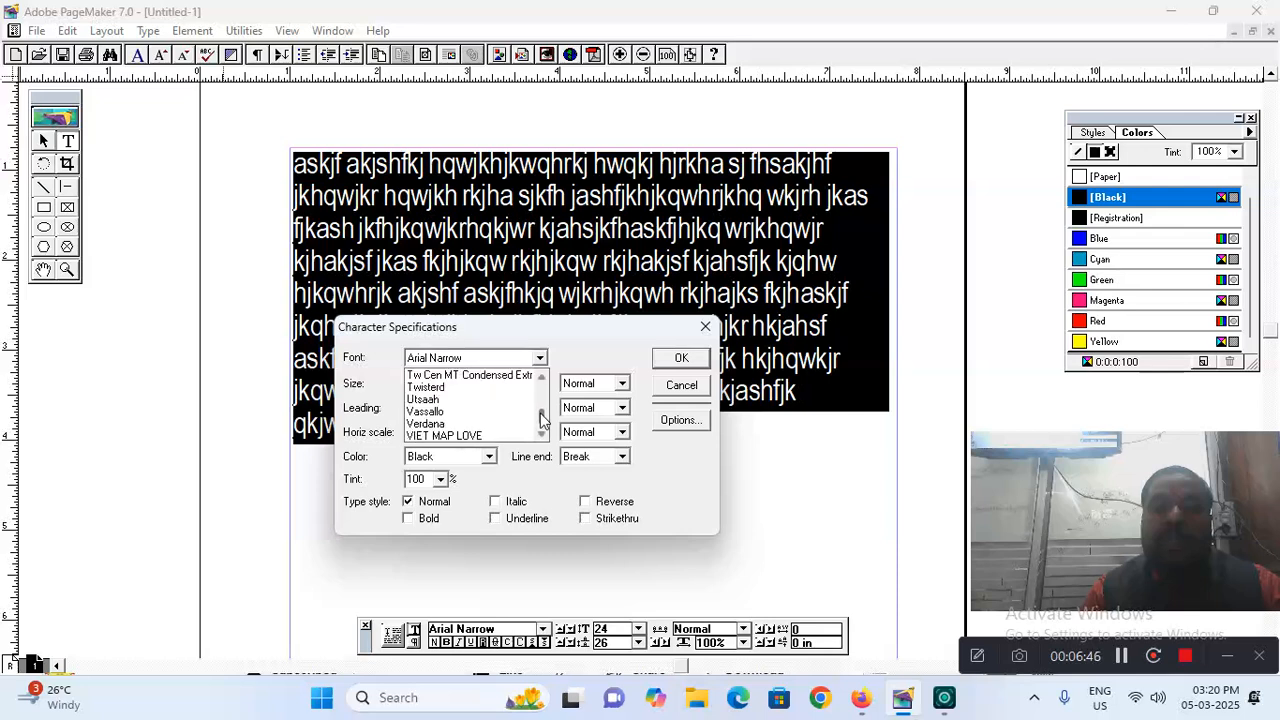
pyautogui.click(474, 412)
pyautogui.click(451, 385)
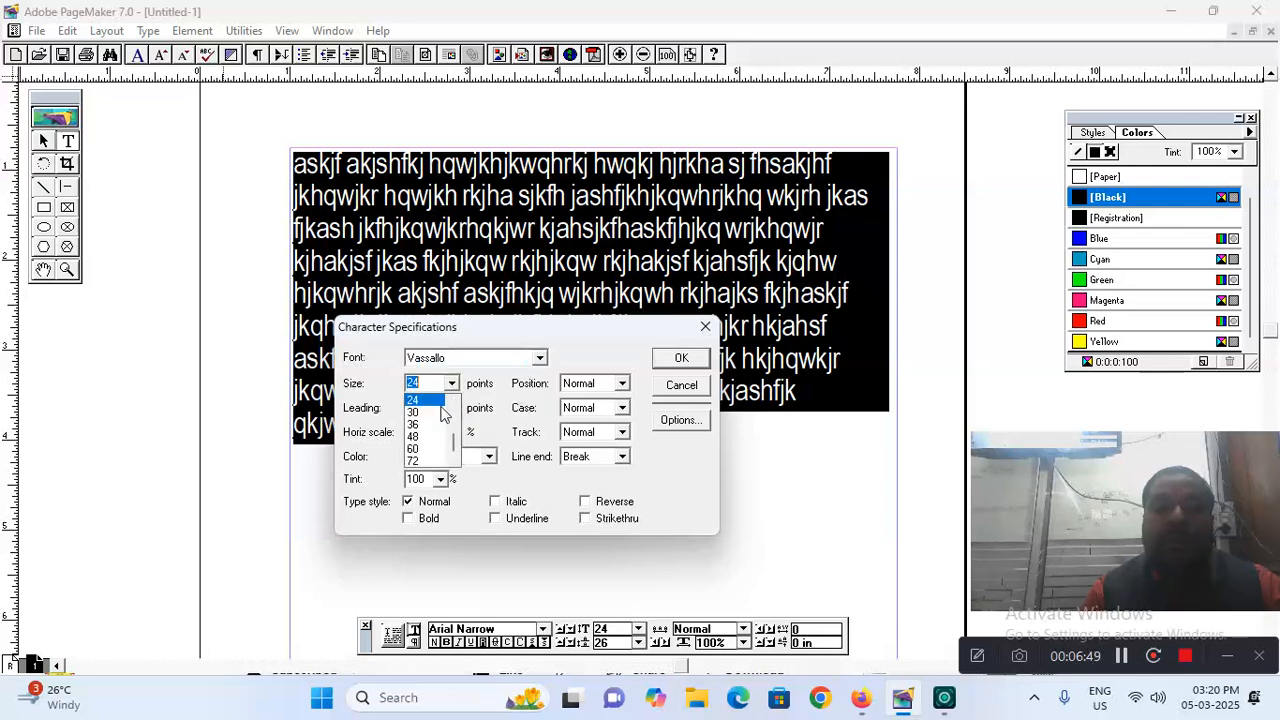
pyautogui.click(427, 401)
pyautogui.click(662, 360)
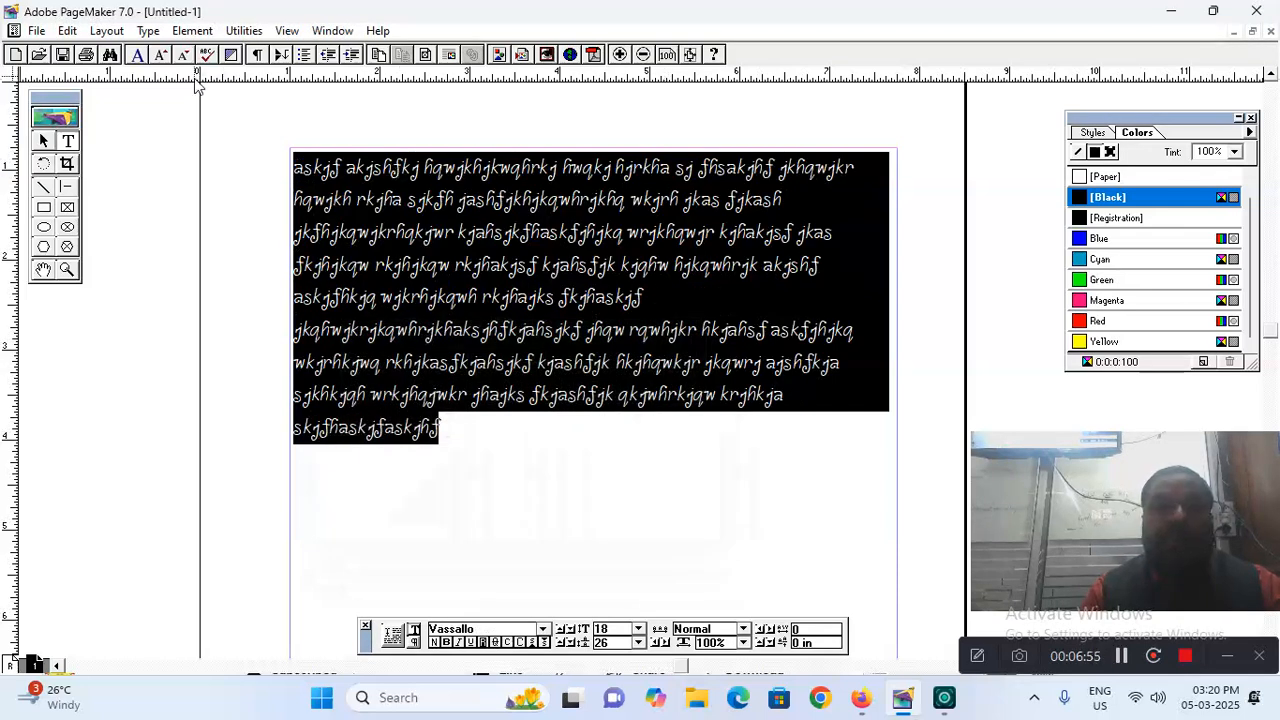
# Set the selected paragraph's text color to Blue in the character specifications
pyautogui.click(152, 33)
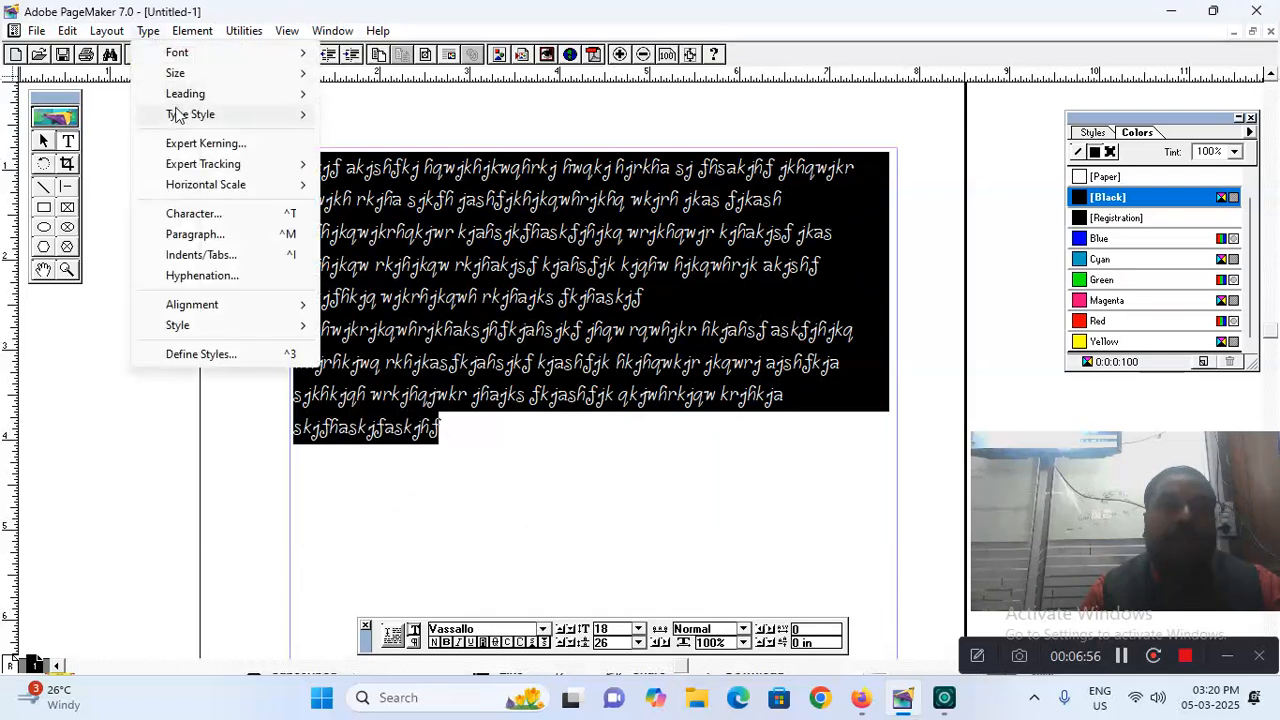
pyautogui.click(192, 212)
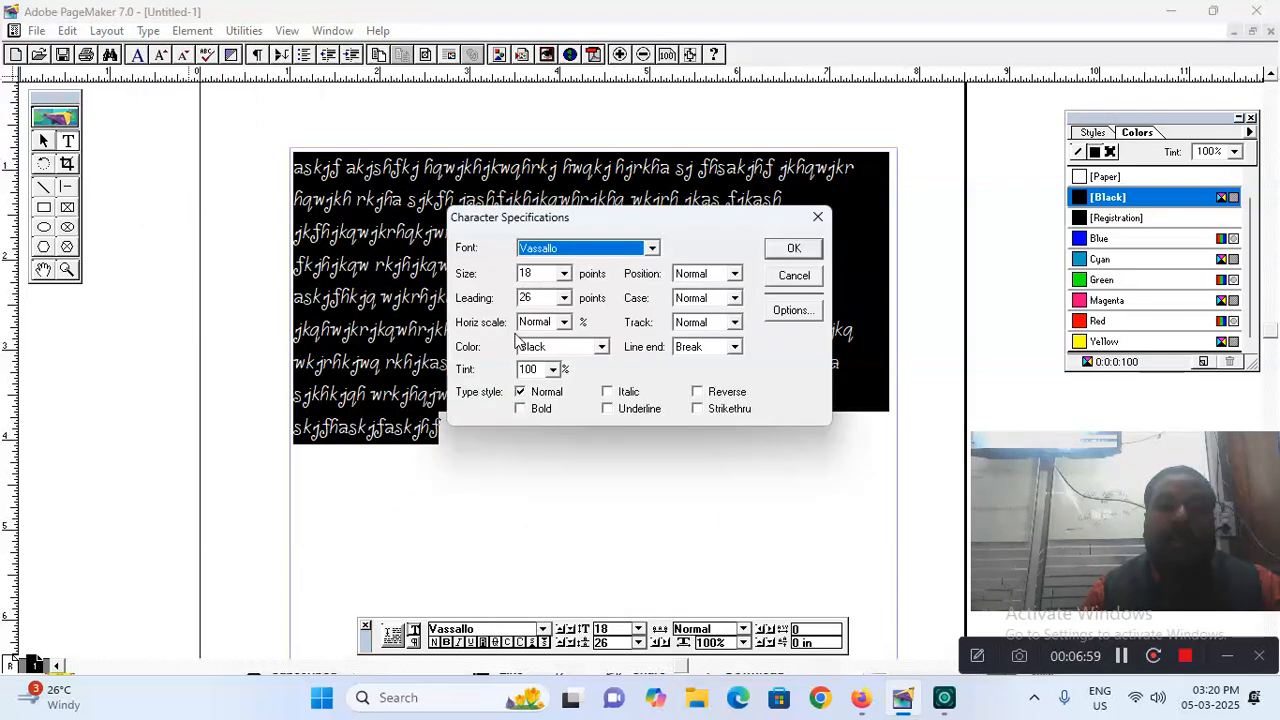
pyautogui.click(560, 346)
pyautogui.click(543, 390)
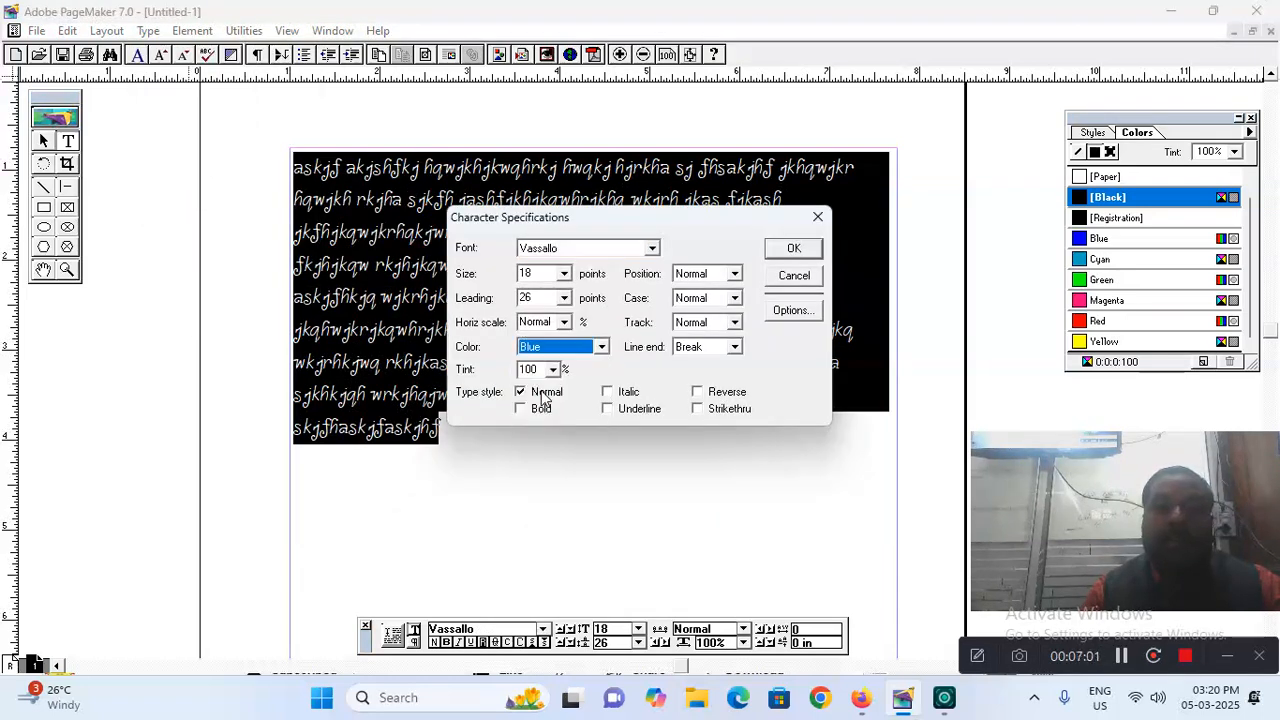
pyautogui.click(790, 250)
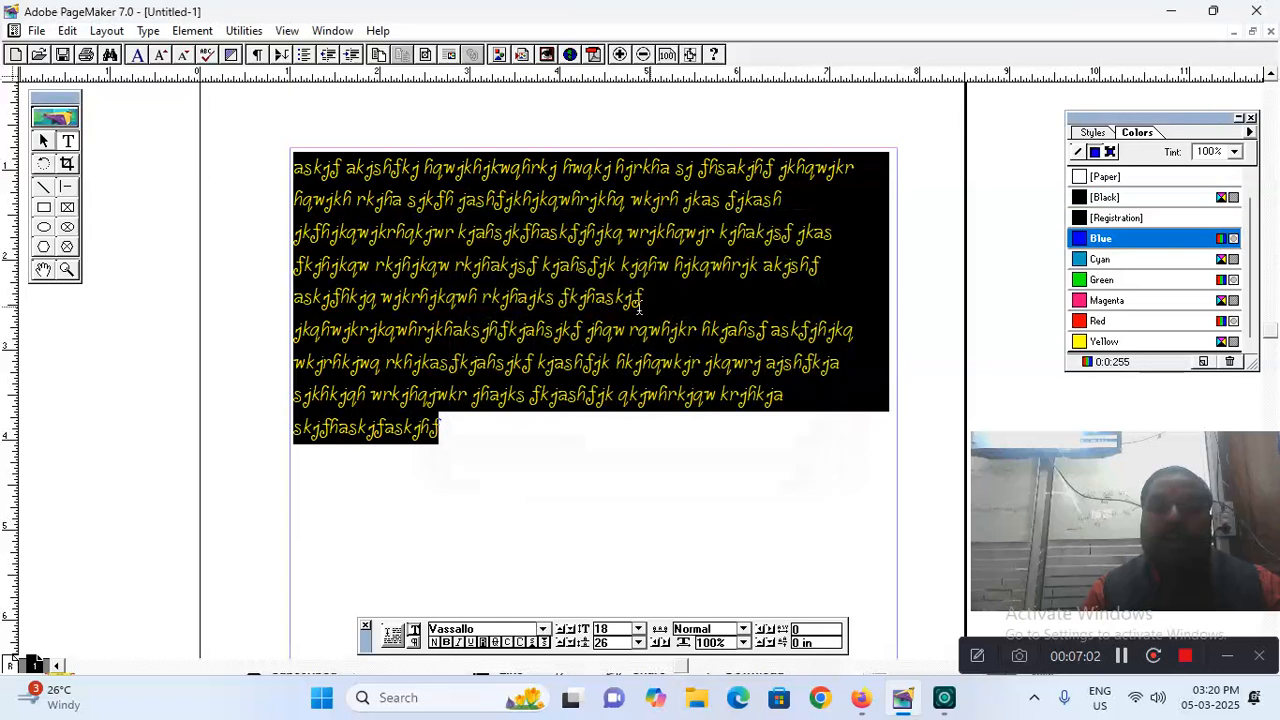
# Reselect the whole paragraph and choose Arial as its font in the character specifications
pyautogui.click(472, 432)
pyautogui.moveTo(449, 434); pyautogui.dragTo(237, 163)
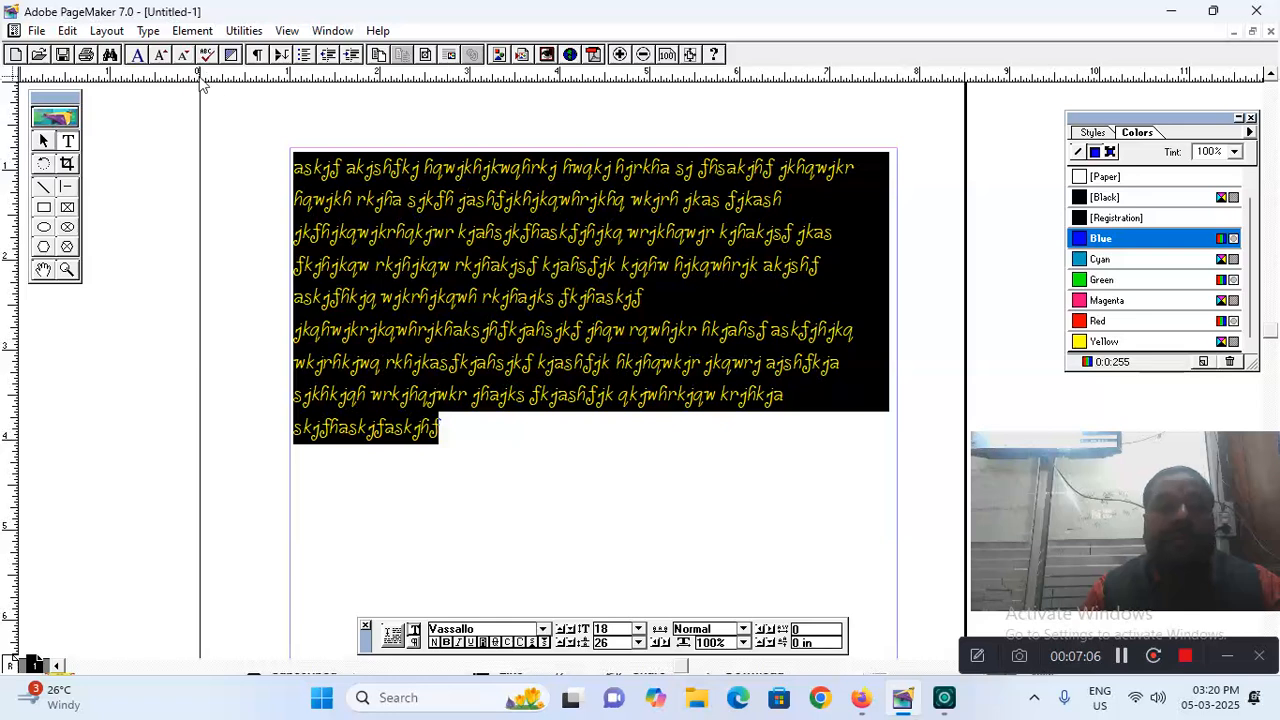
pyautogui.click(148, 30)
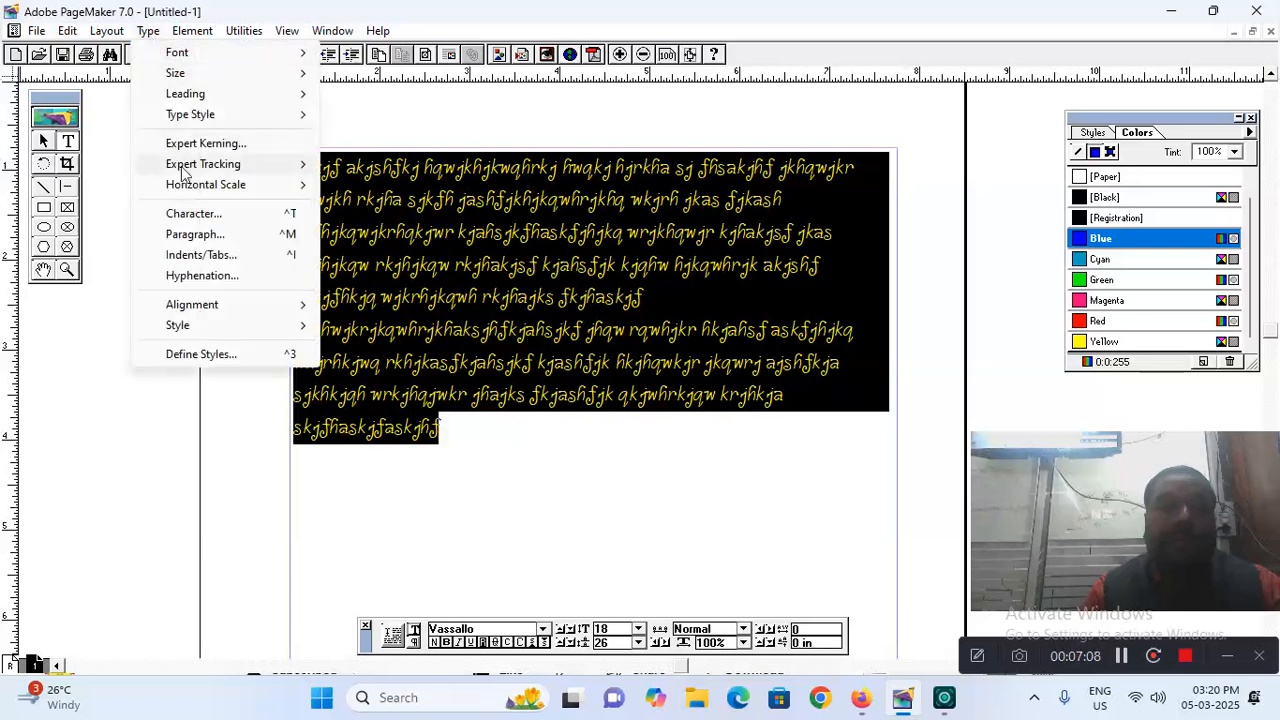
pyautogui.click(193, 213)
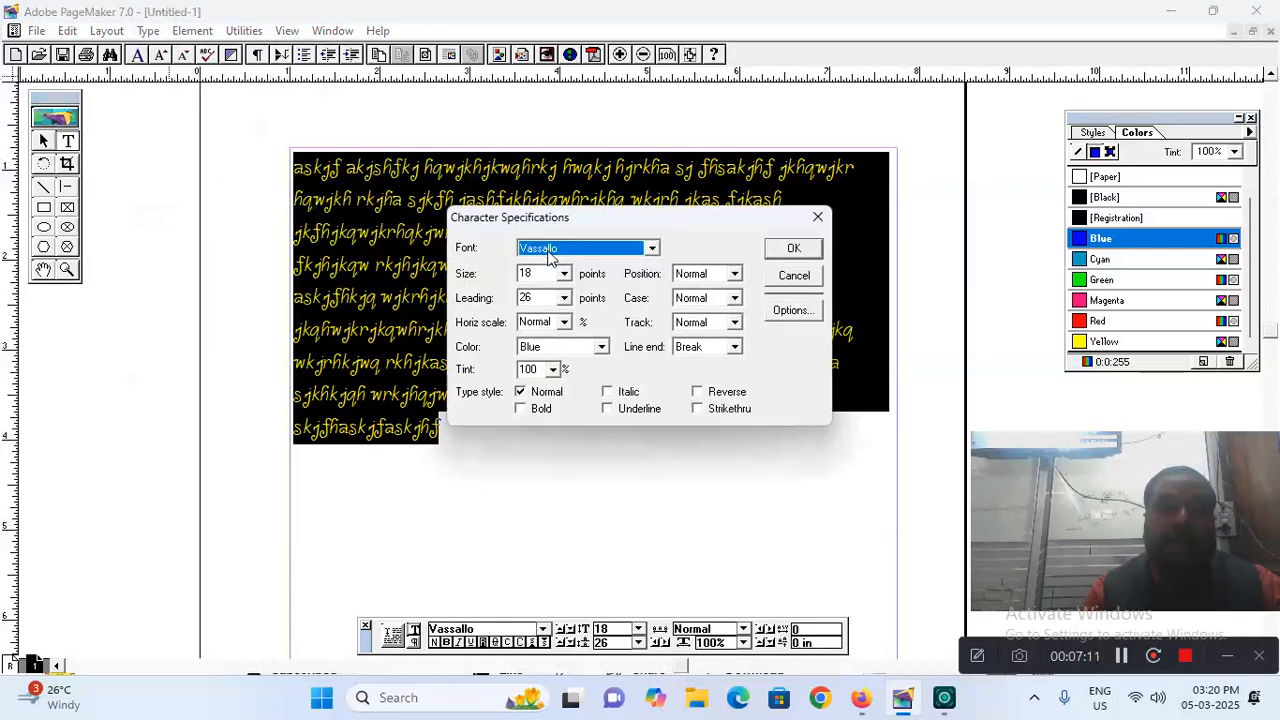
pyautogui.press('a')
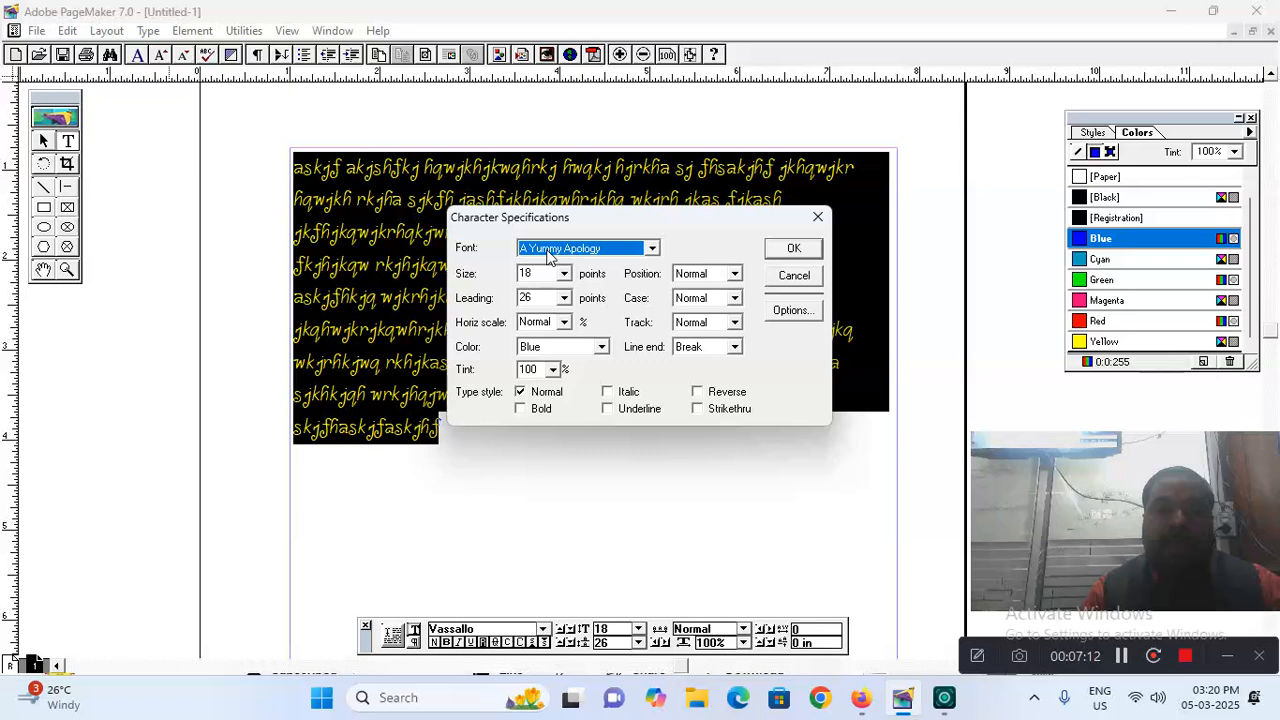
pyautogui.click(653, 250)
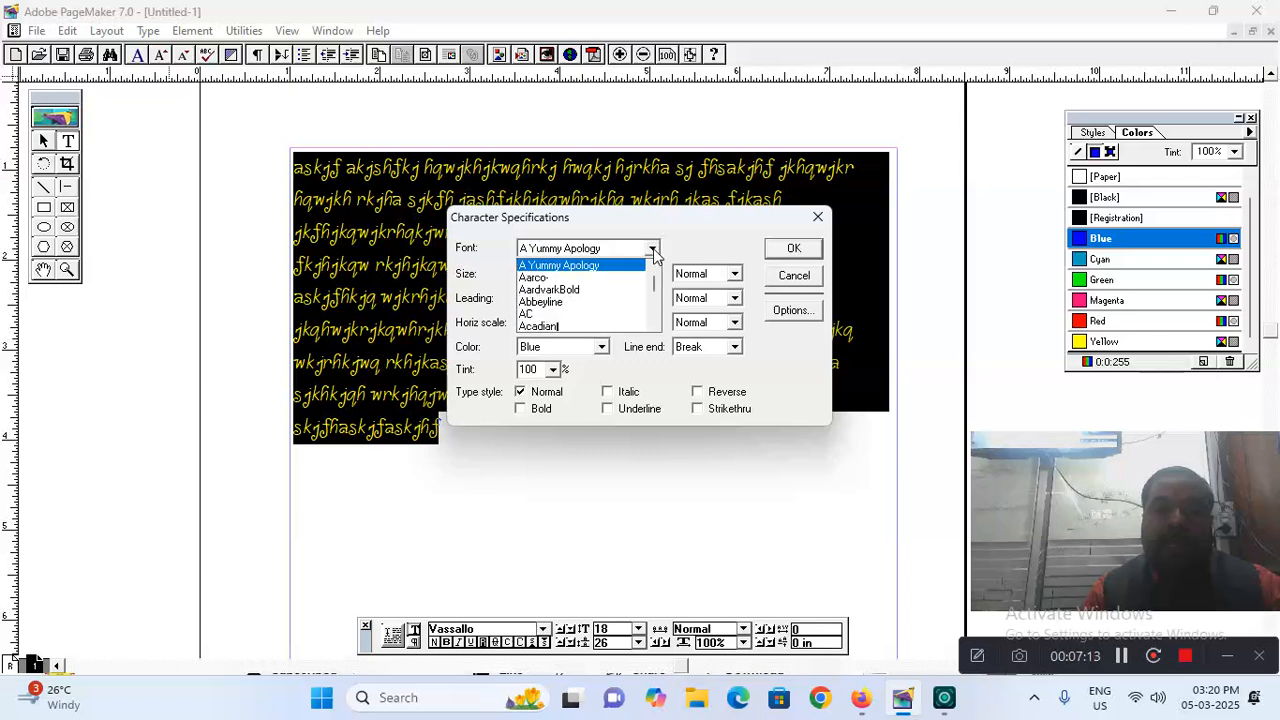
pyautogui.click(655, 328)
pyautogui.click(655, 328)
pyautogui.click(655, 328)
pyautogui.click(655, 328)
pyautogui.click(655, 328)
pyautogui.click(655, 328)
pyautogui.click(655, 328)
pyautogui.click(655, 328)
pyautogui.click(655, 328)
pyautogui.click(655, 328)
pyautogui.click(655, 328)
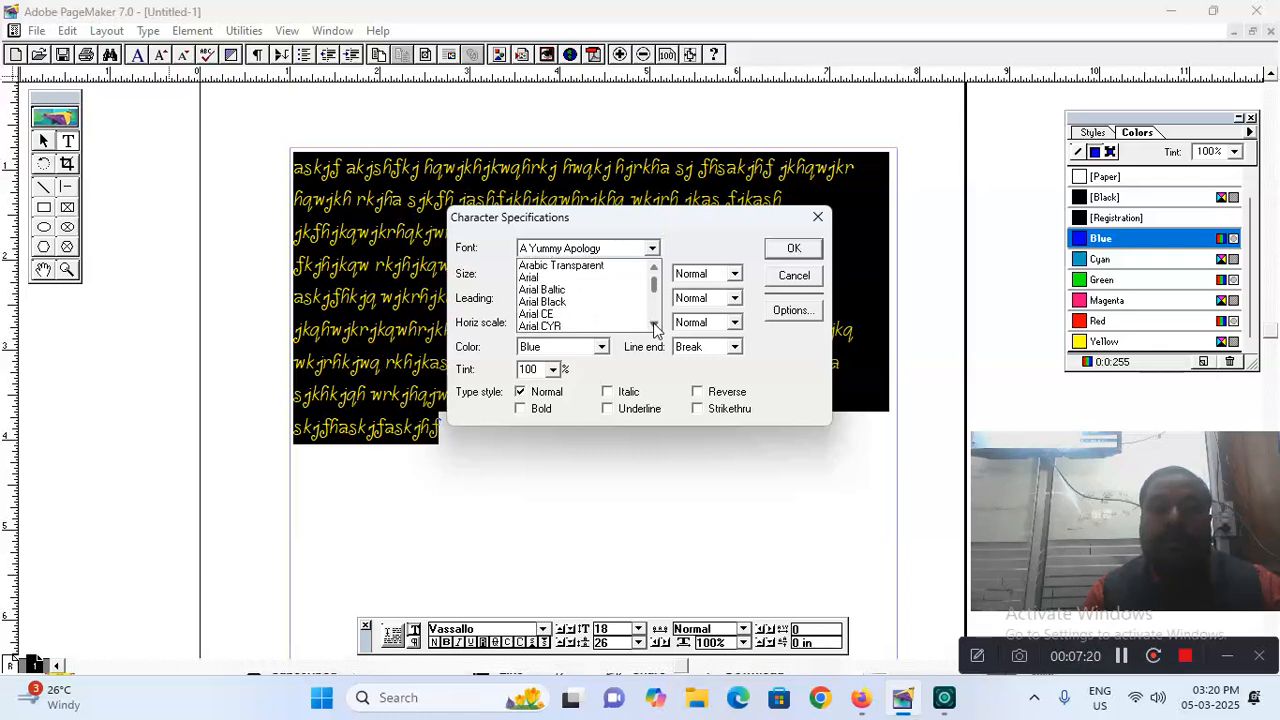
pyautogui.click(575, 280)
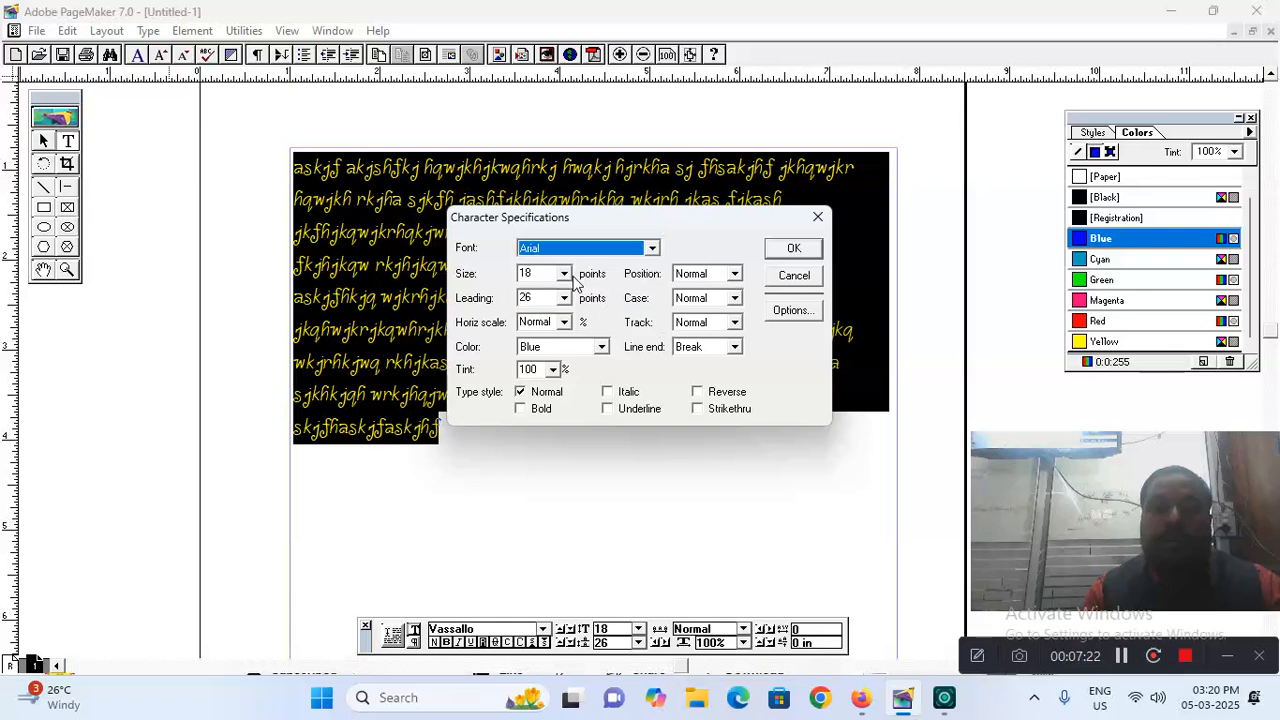
# Set the selected paragraph's text color to Black and apply the character specifications
pyautogui.click(572, 347)
pyautogui.scroll(3, 604, 373)
pyautogui.click(568, 376)
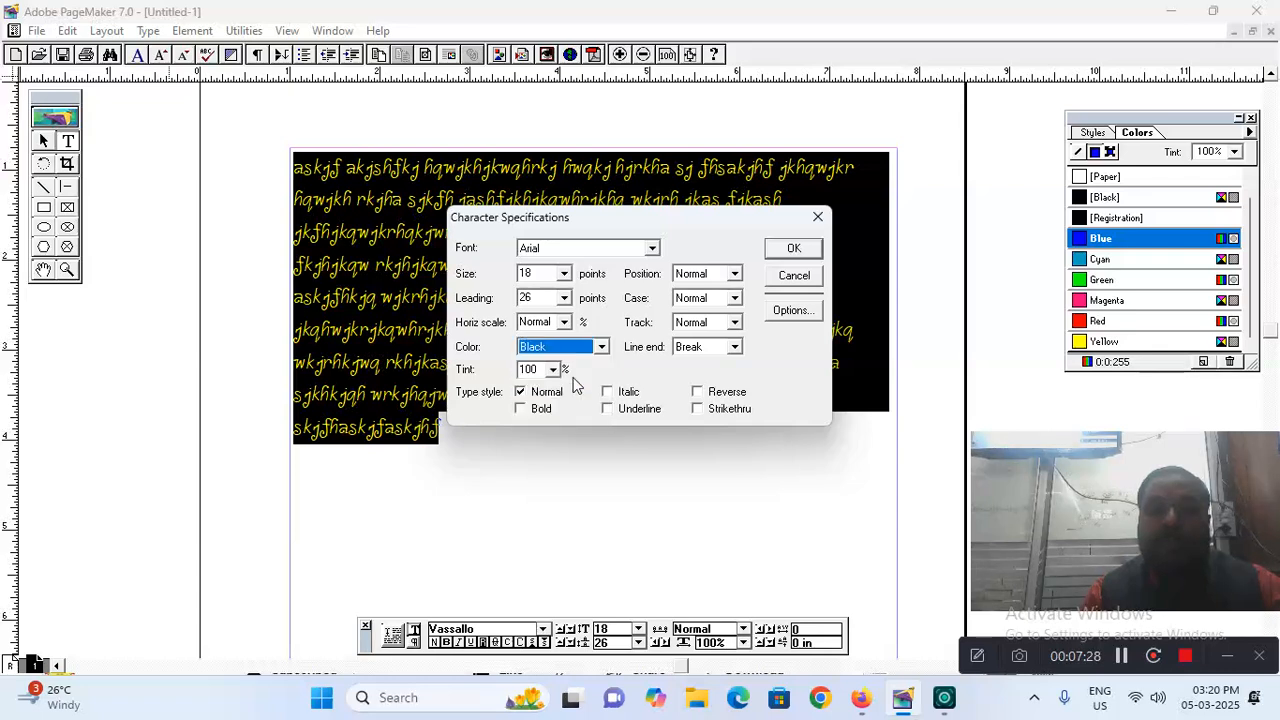
pyautogui.click(794, 252)
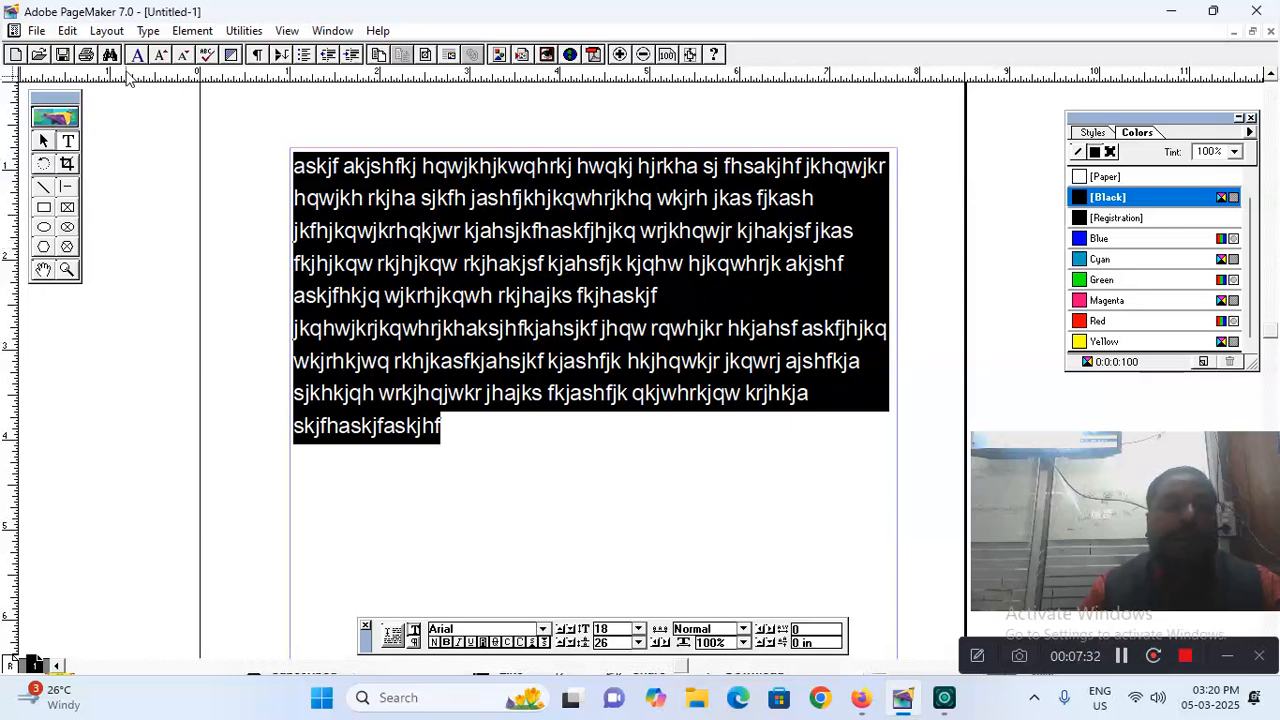
# In the paragraph specifications, set the left, first and right indents to 0.5 inches with Left alignment
pyautogui.click(150, 31)
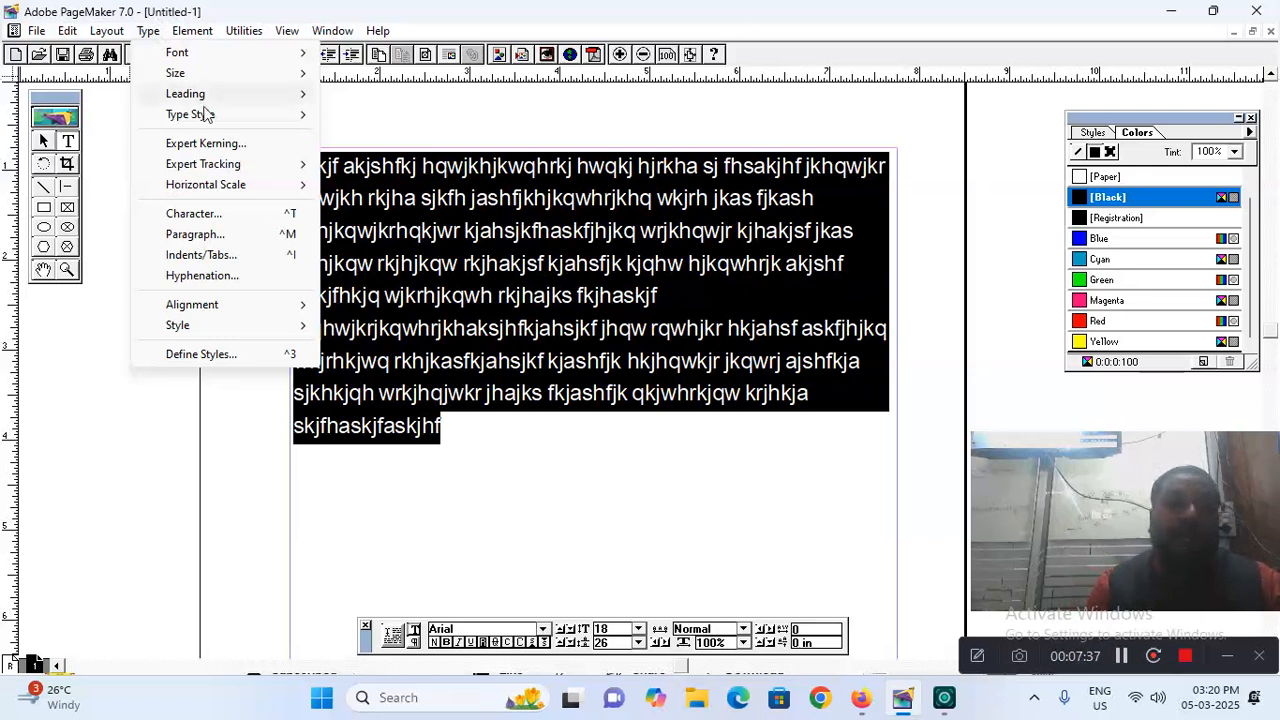
pyautogui.moveTo(226, 172)
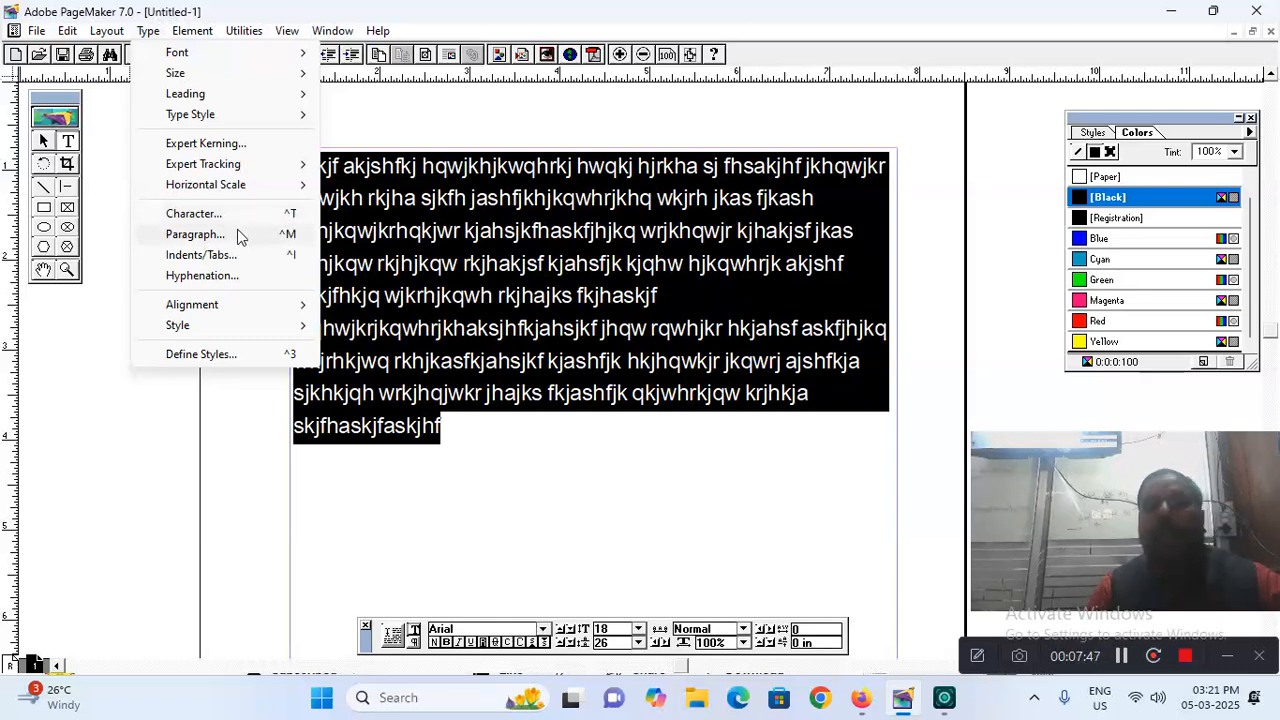
pyautogui.click(289, 237)
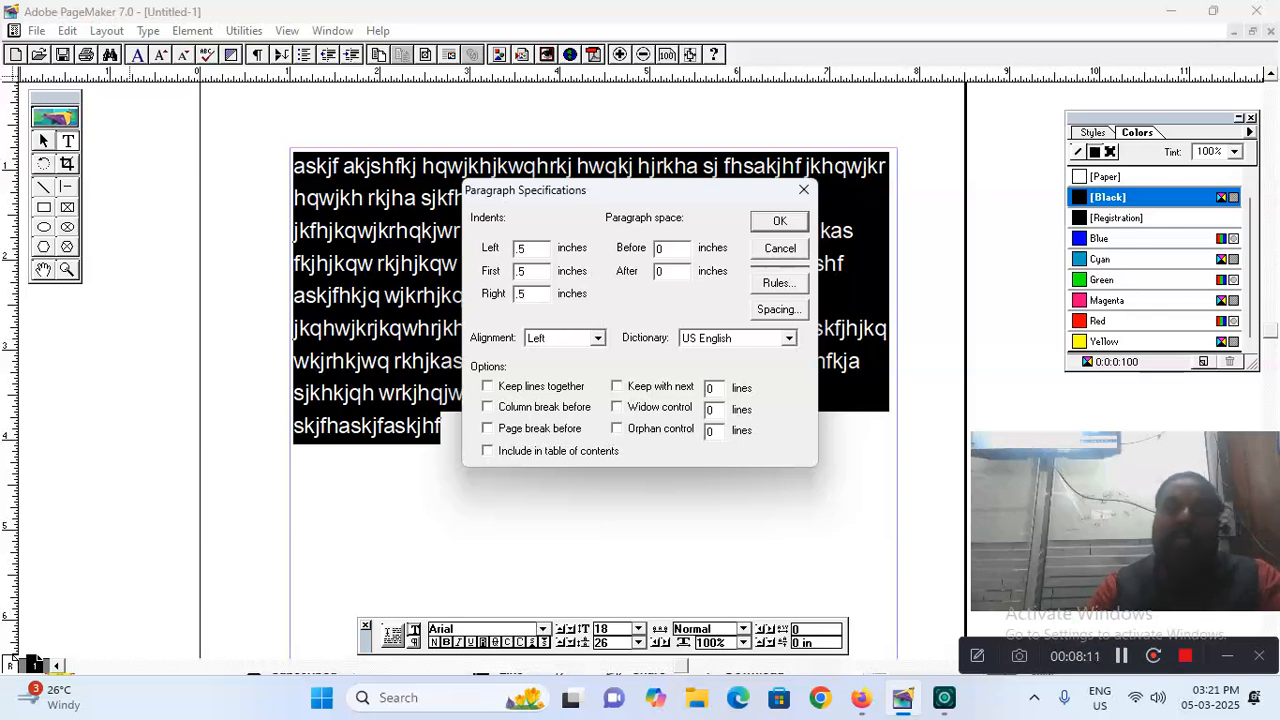
pyautogui.click(545, 340)
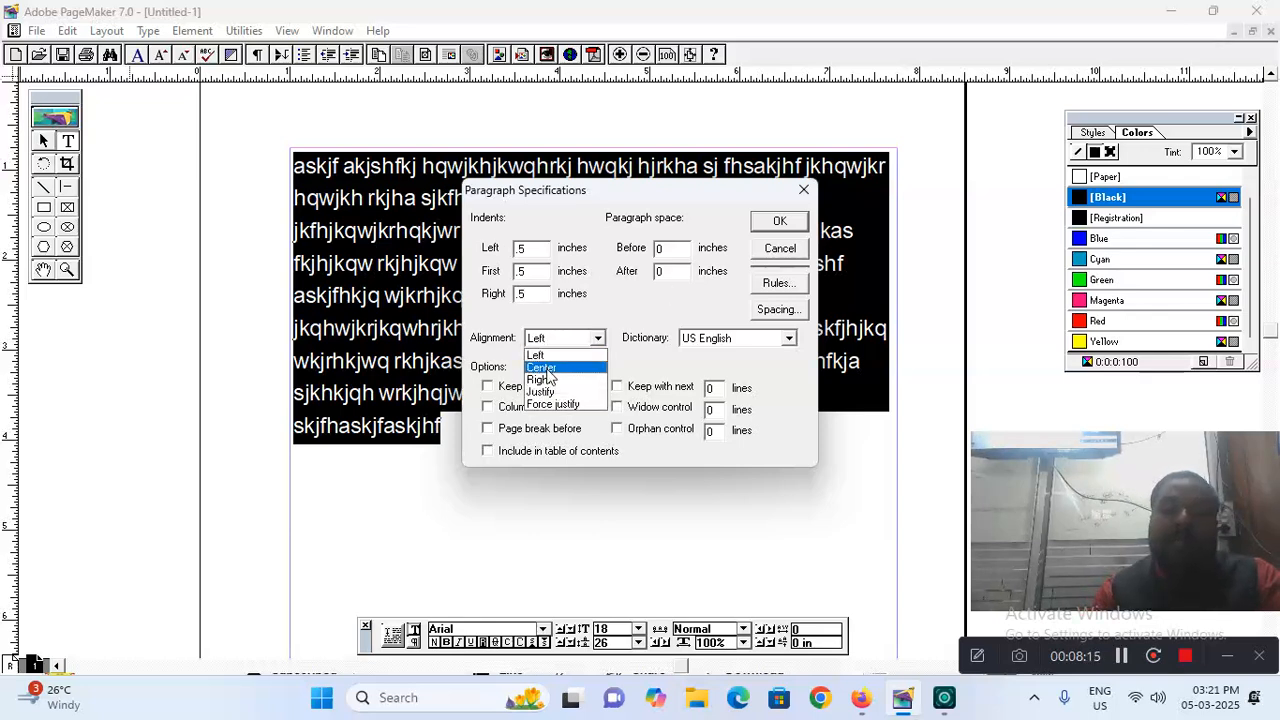
pyautogui.click(543, 357)
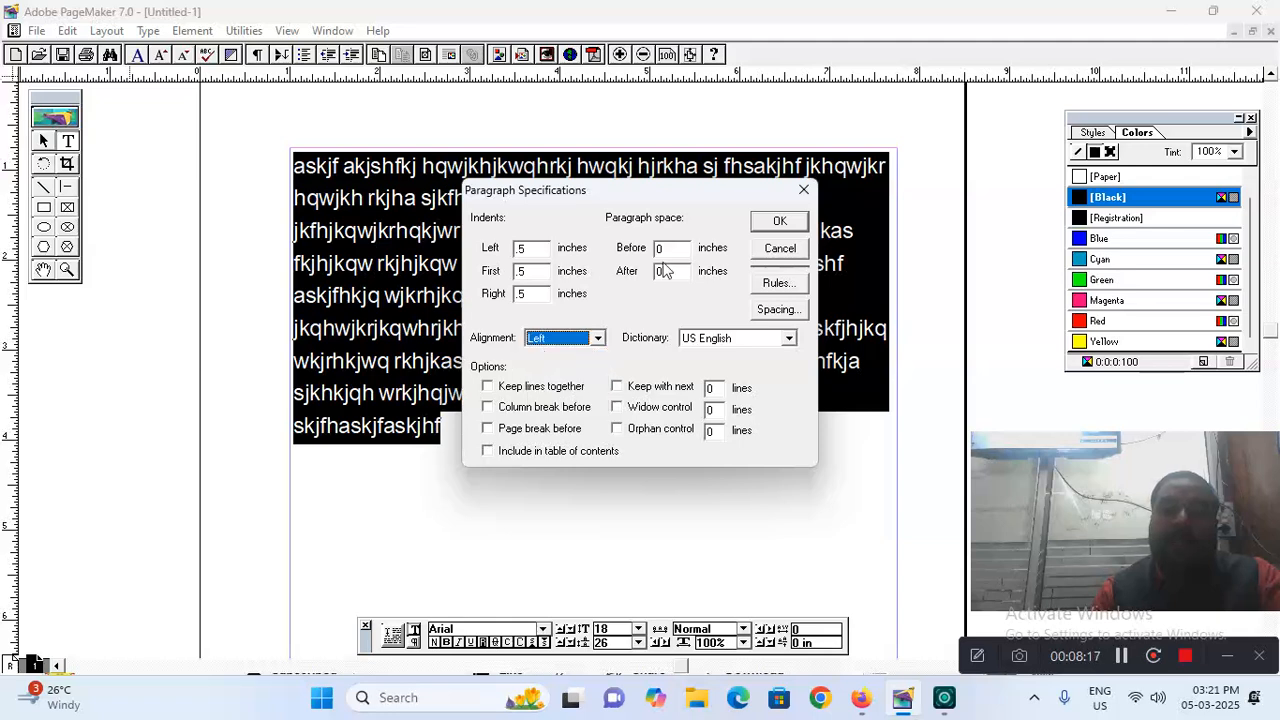
pyautogui.click(770, 223)
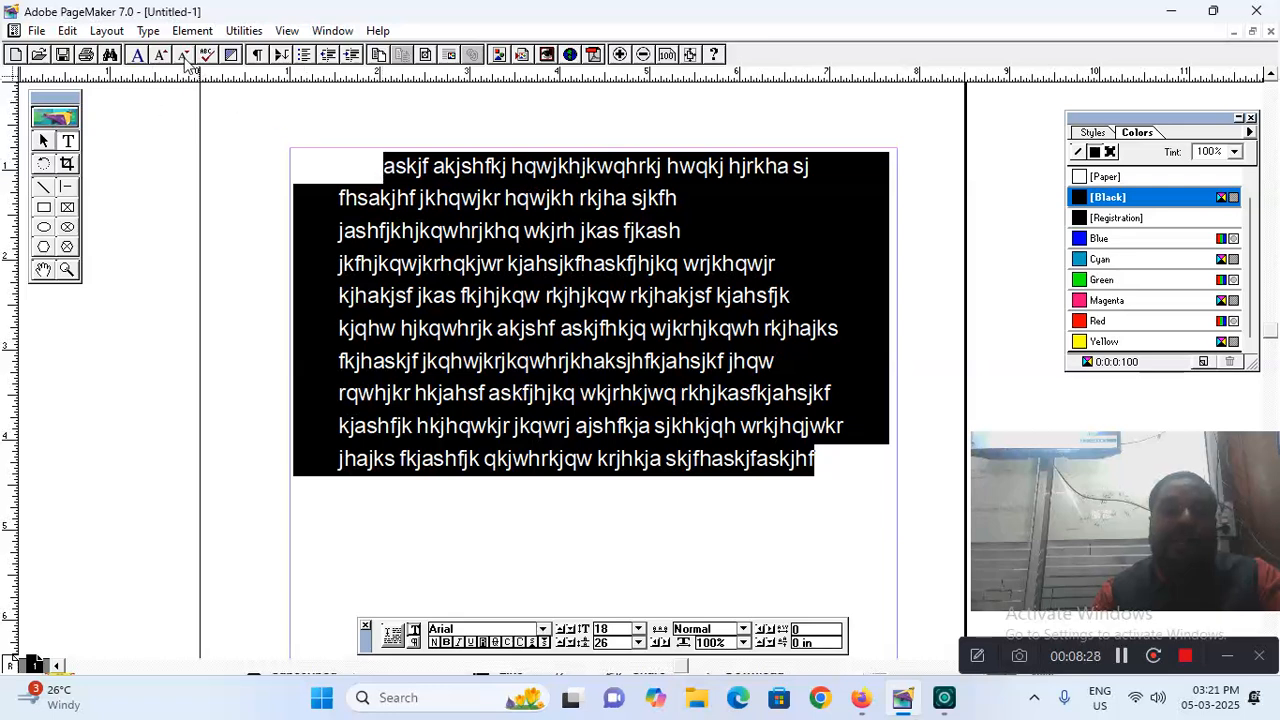
# Reset the selected paragraph's left, first and right indents to 0 inches
pyautogui.click(147, 31)
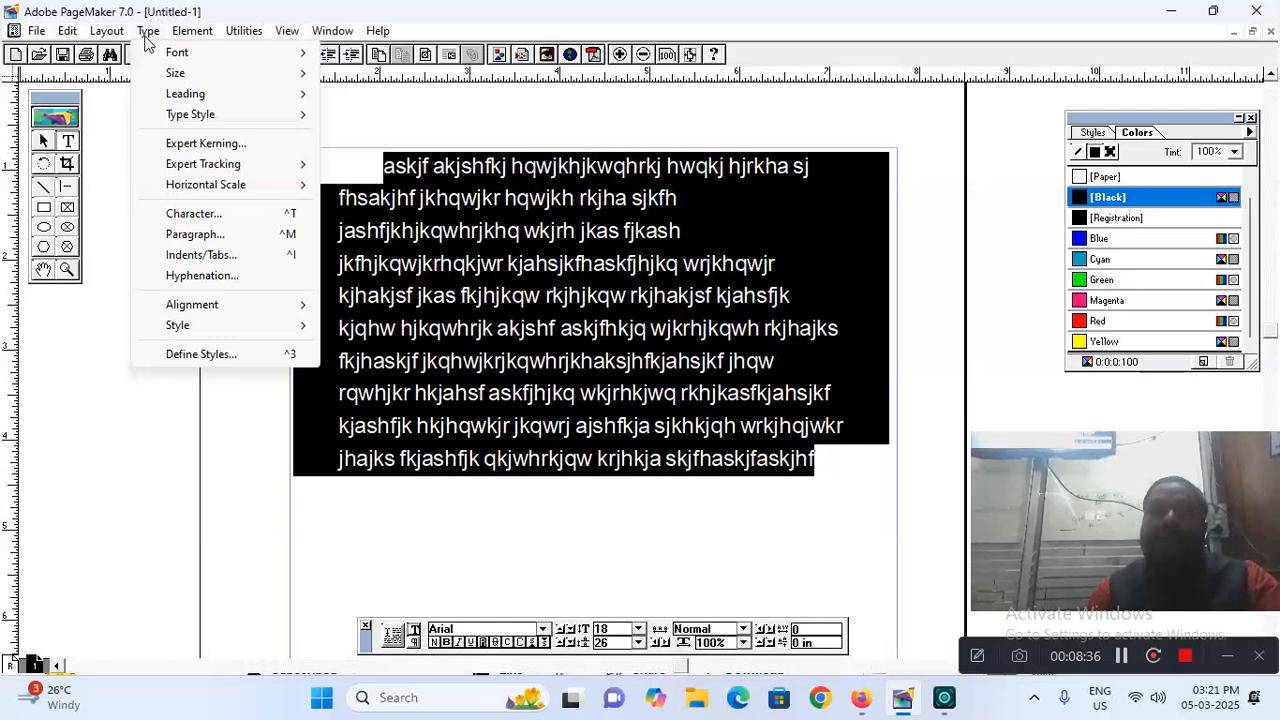
pyautogui.moveTo(178, 166)
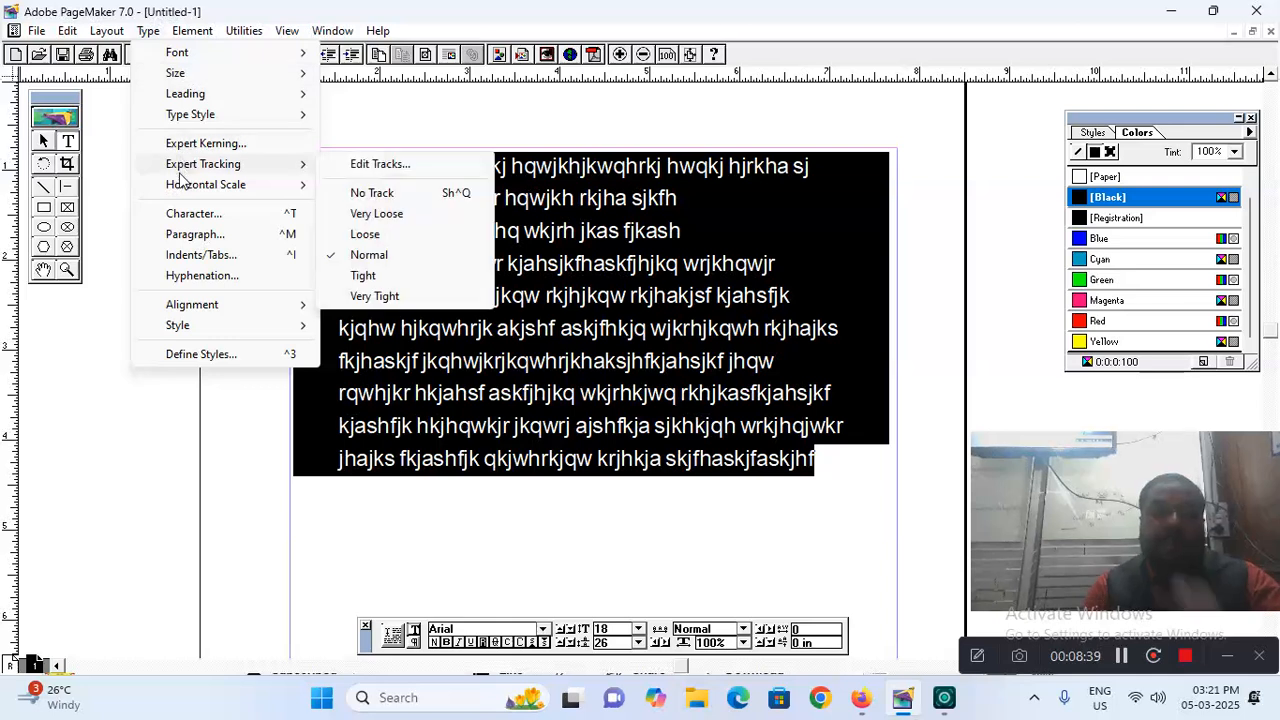
pyautogui.click(200, 233)
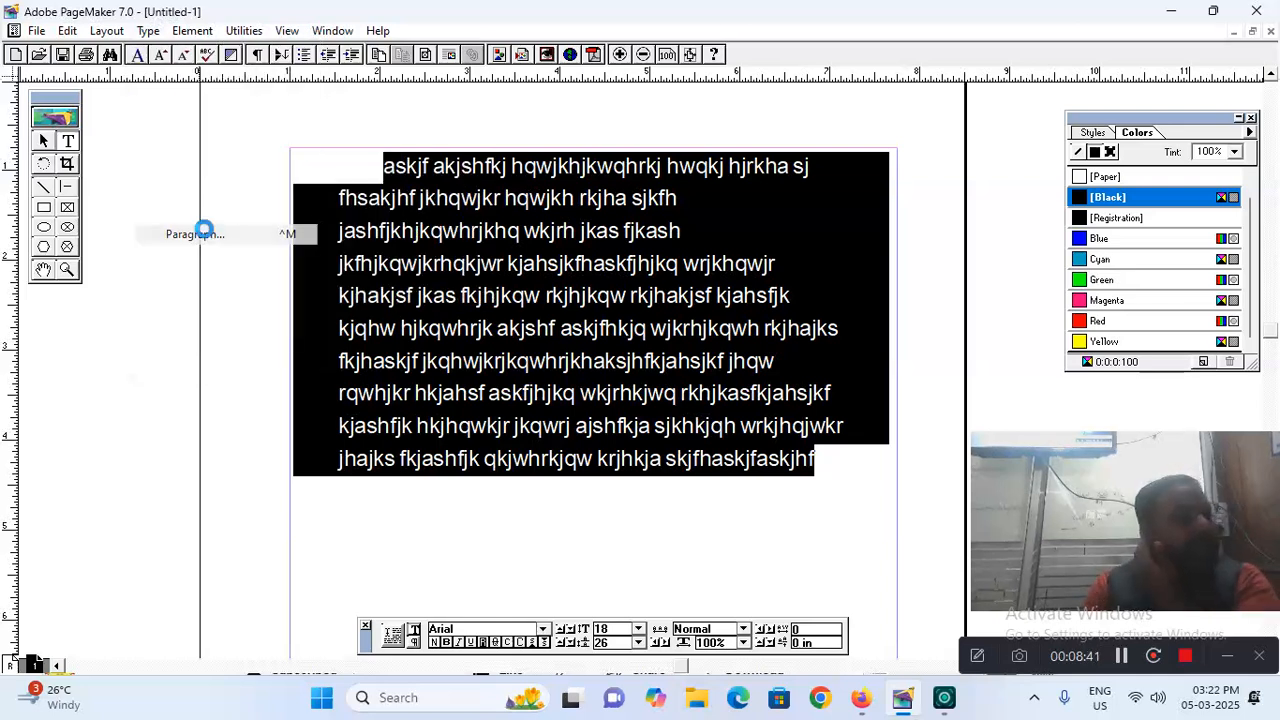
pyautogui.write('0')
pyautogui.press('Tab')
pyautogui.write('0')
pyautogui.press('Tab')
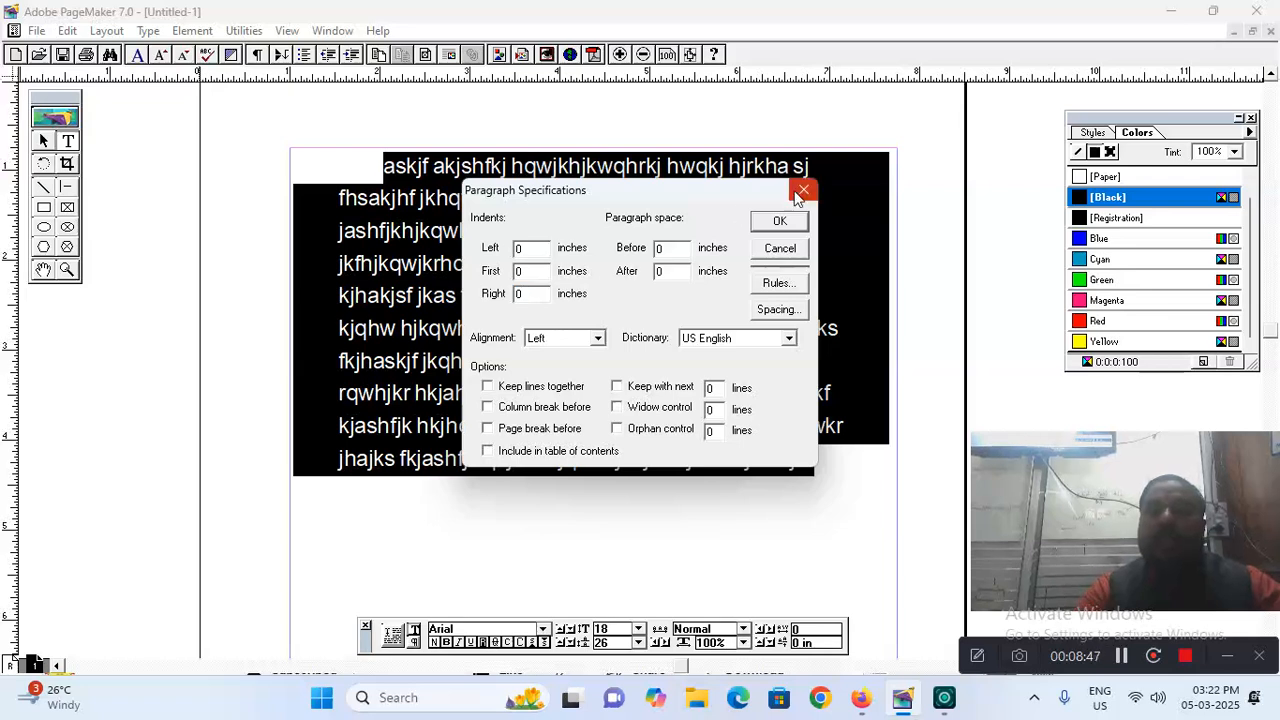
pyautogui.click(779, 220)
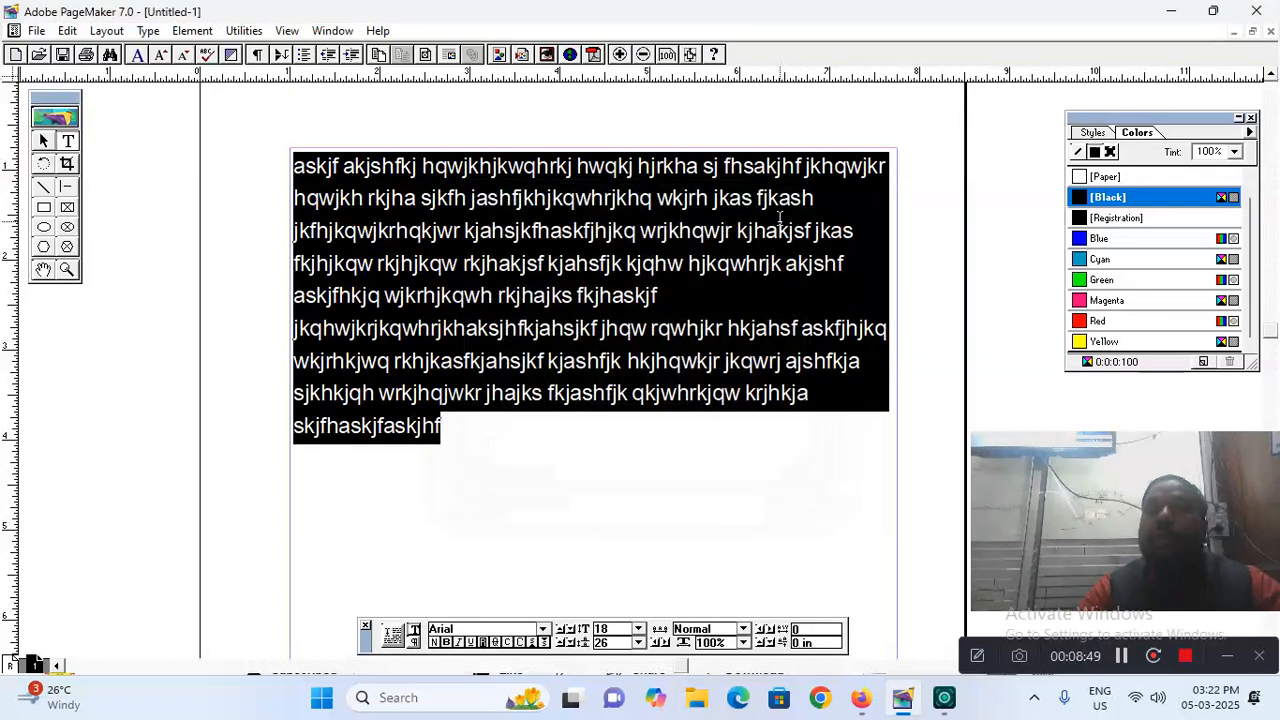
pyautogui.click(147, 31)
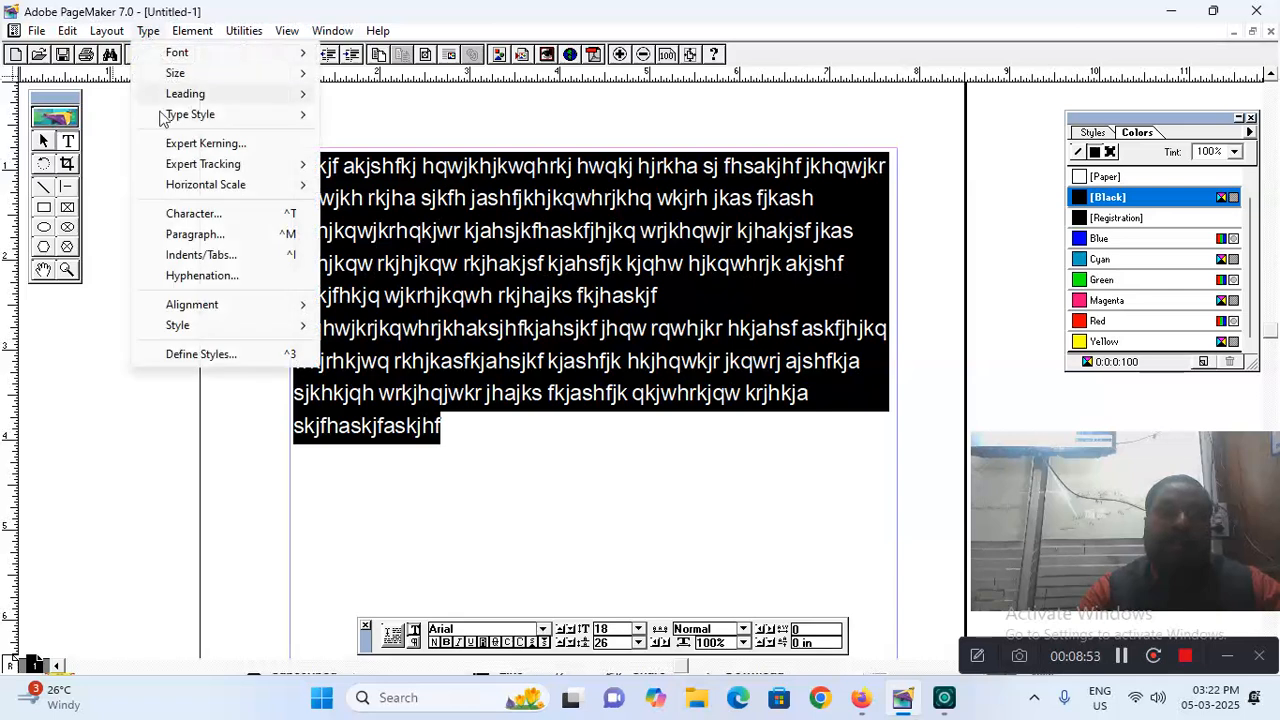
pyautogui.click(203, 256)
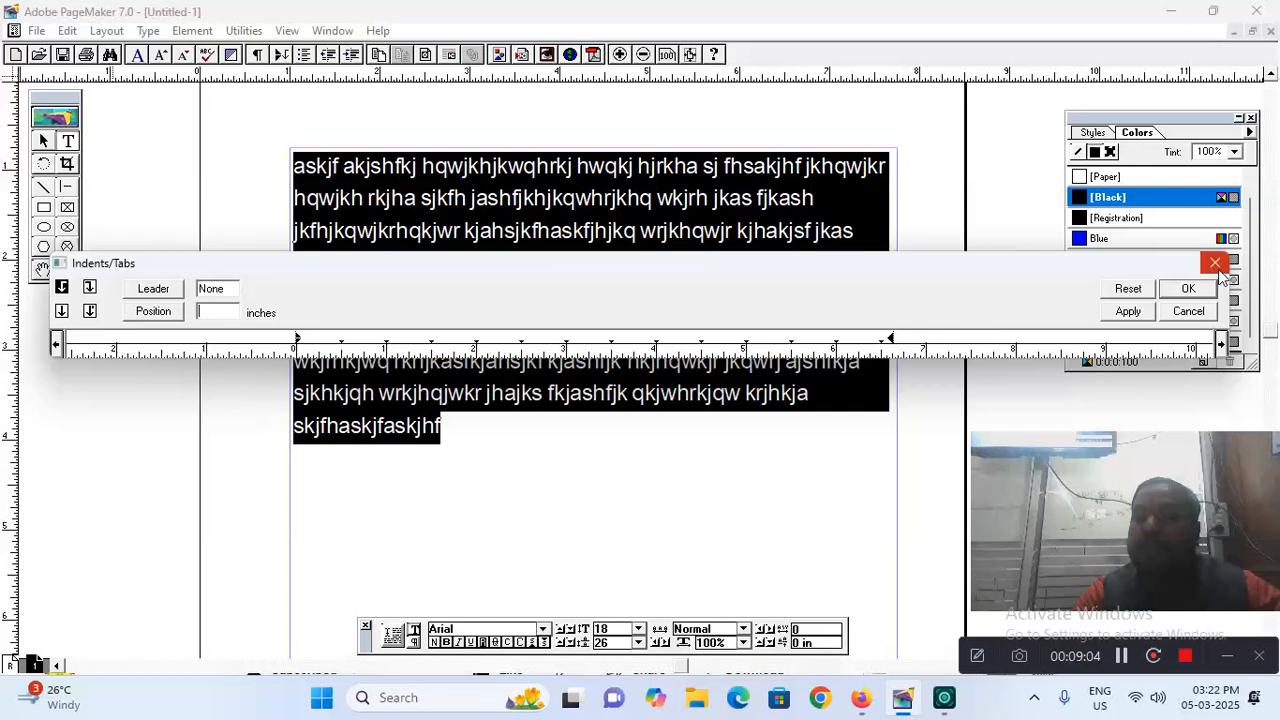
pyautogui.click(1215, 262)
# Delete the sample paragraph and add tab stops at 2 and 4 inches for the new text
pyautogui.press('BackSpace')
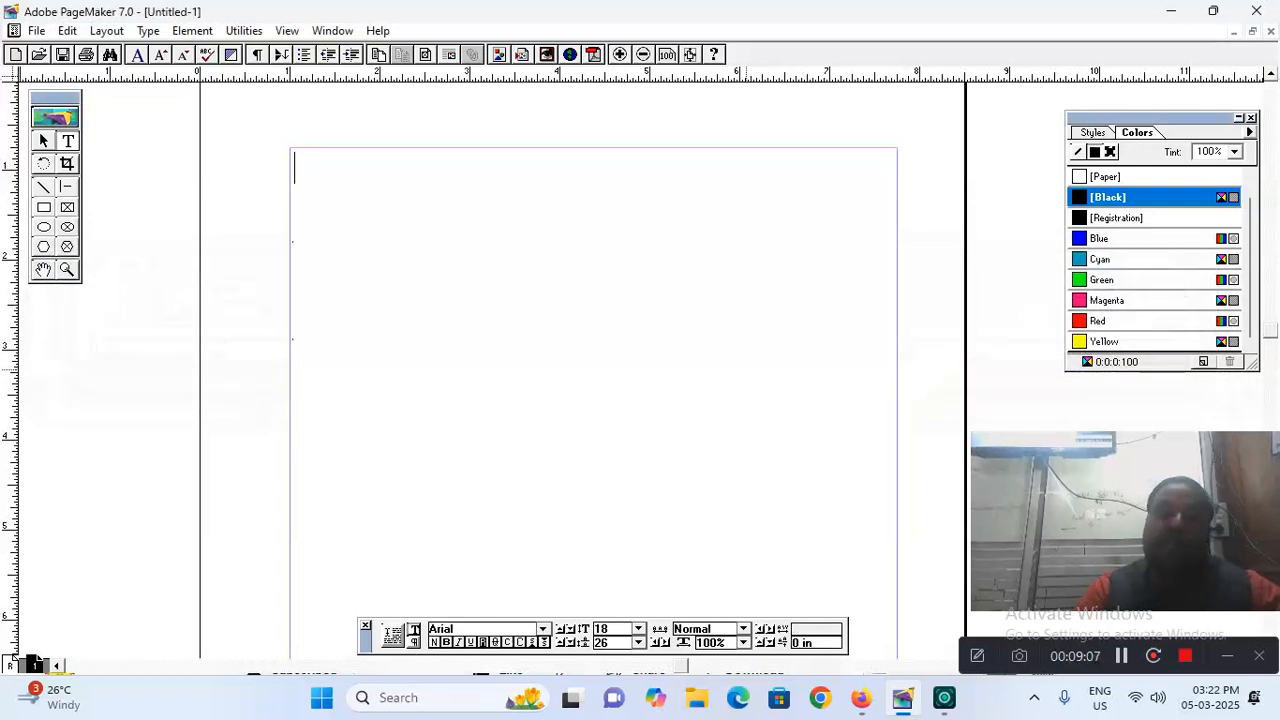
pyautogui.click(157, 33)
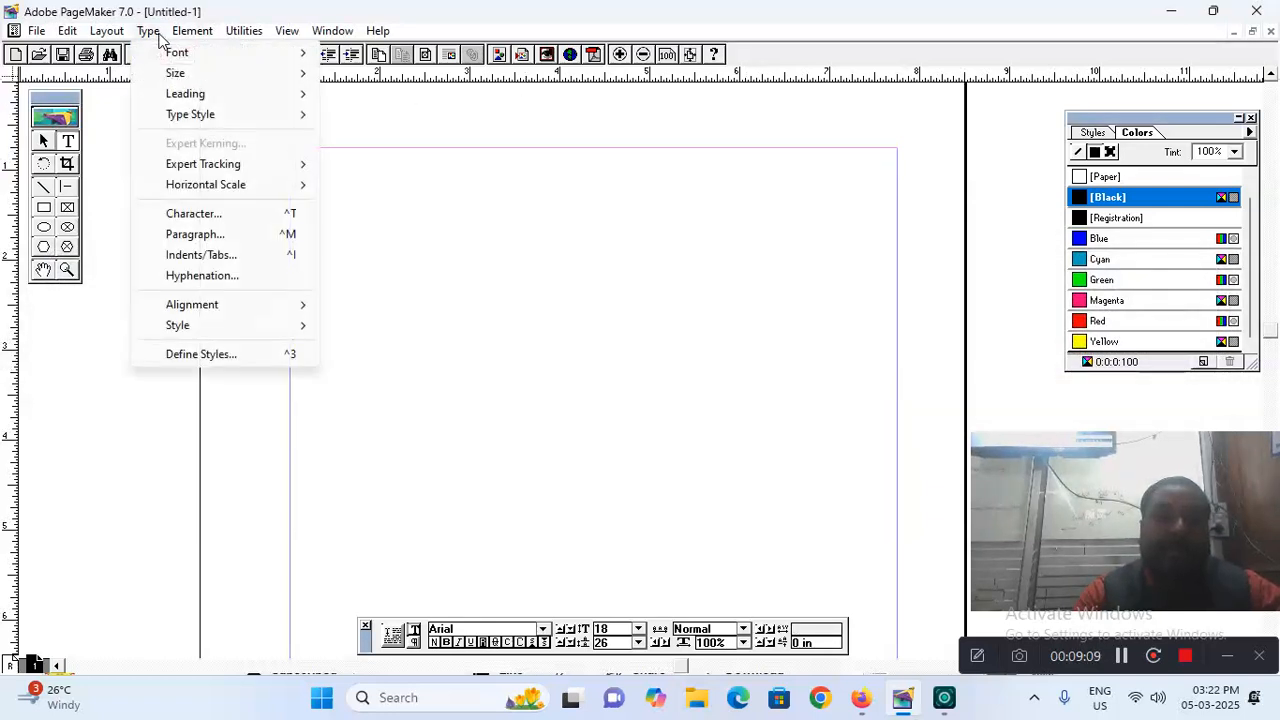
pyautogui.click(195, 258)
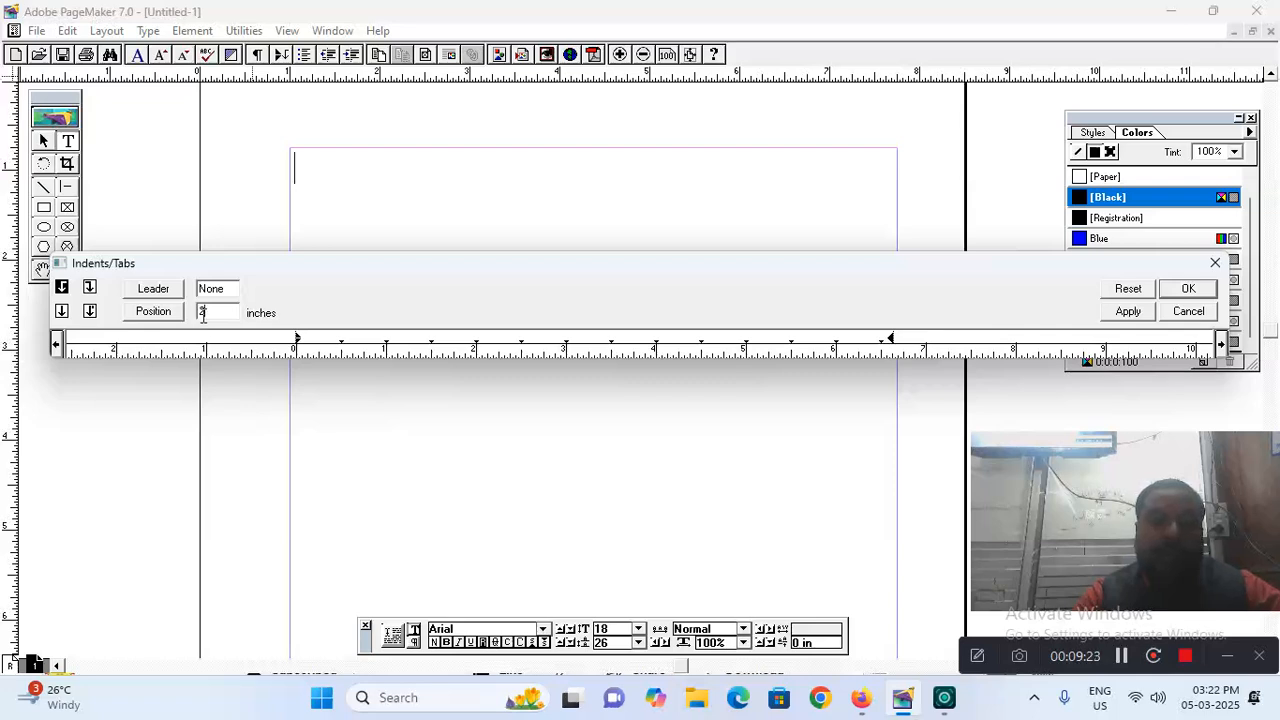
pyautogui.click(170, 318)
pyautogui.click(175, 335)
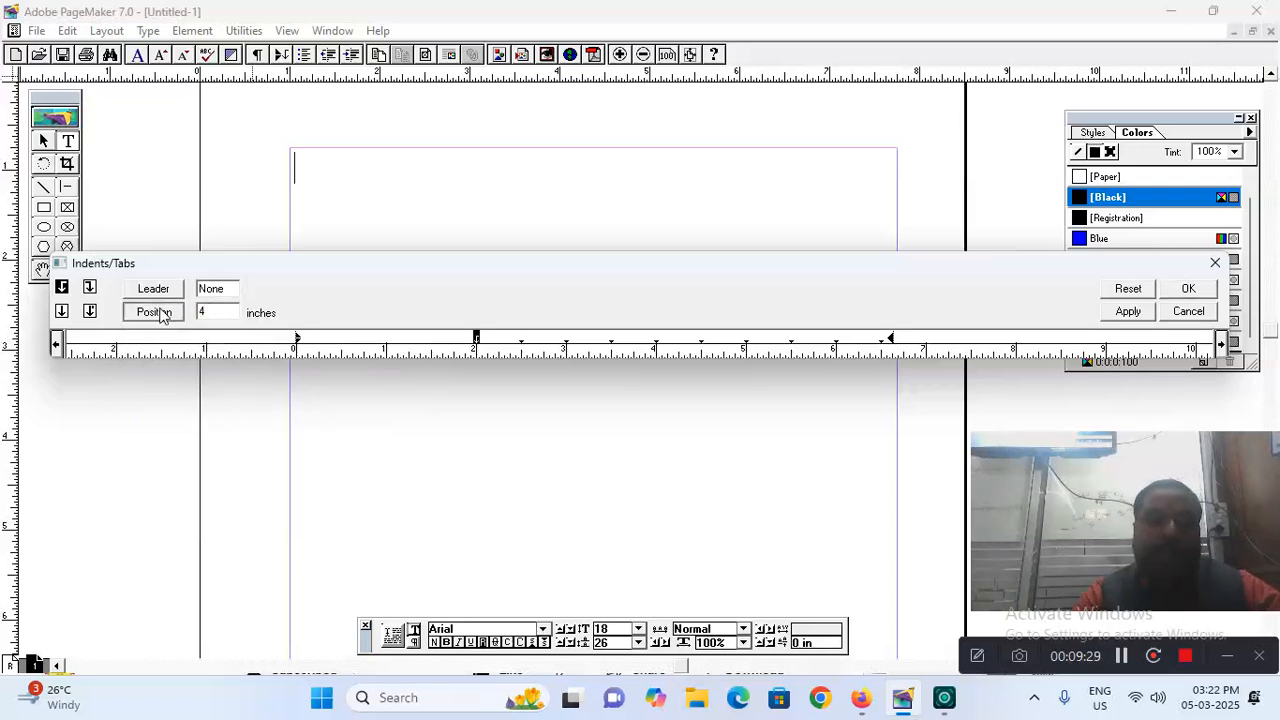
pyautogui.click(160, 312)
pyautogui.click(168, 335)
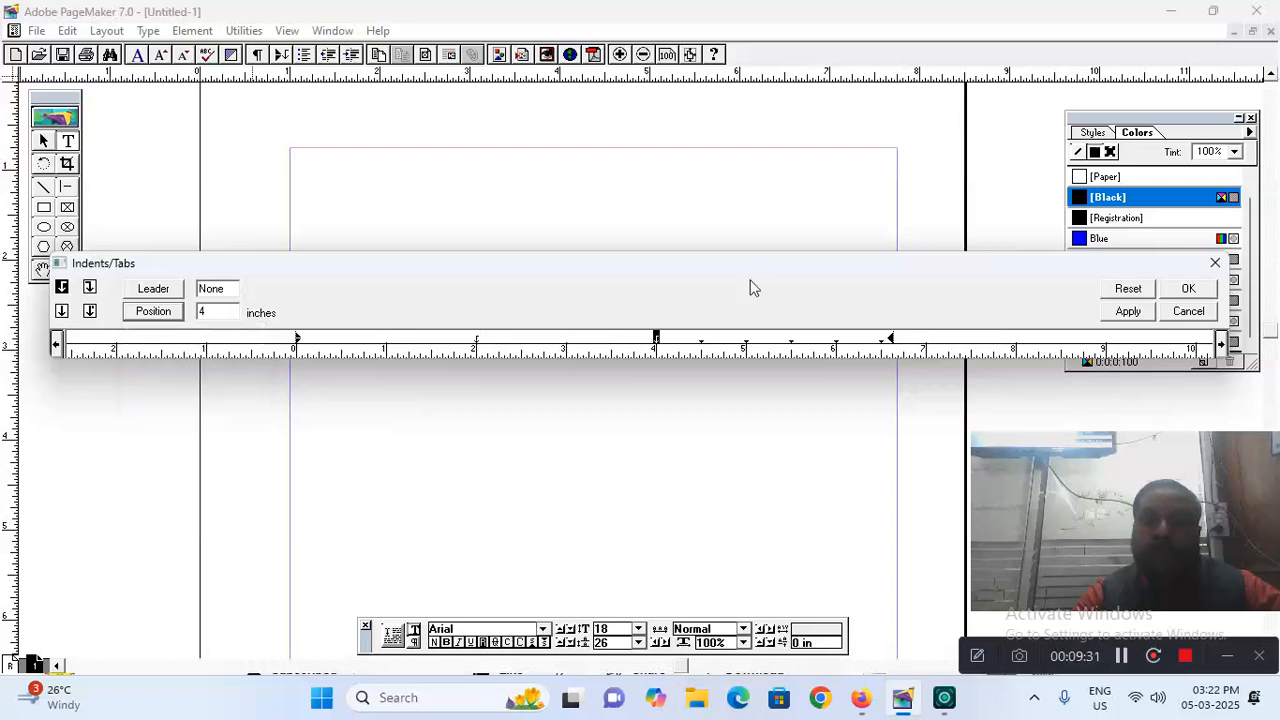
pyautogui.click(1115, 316)
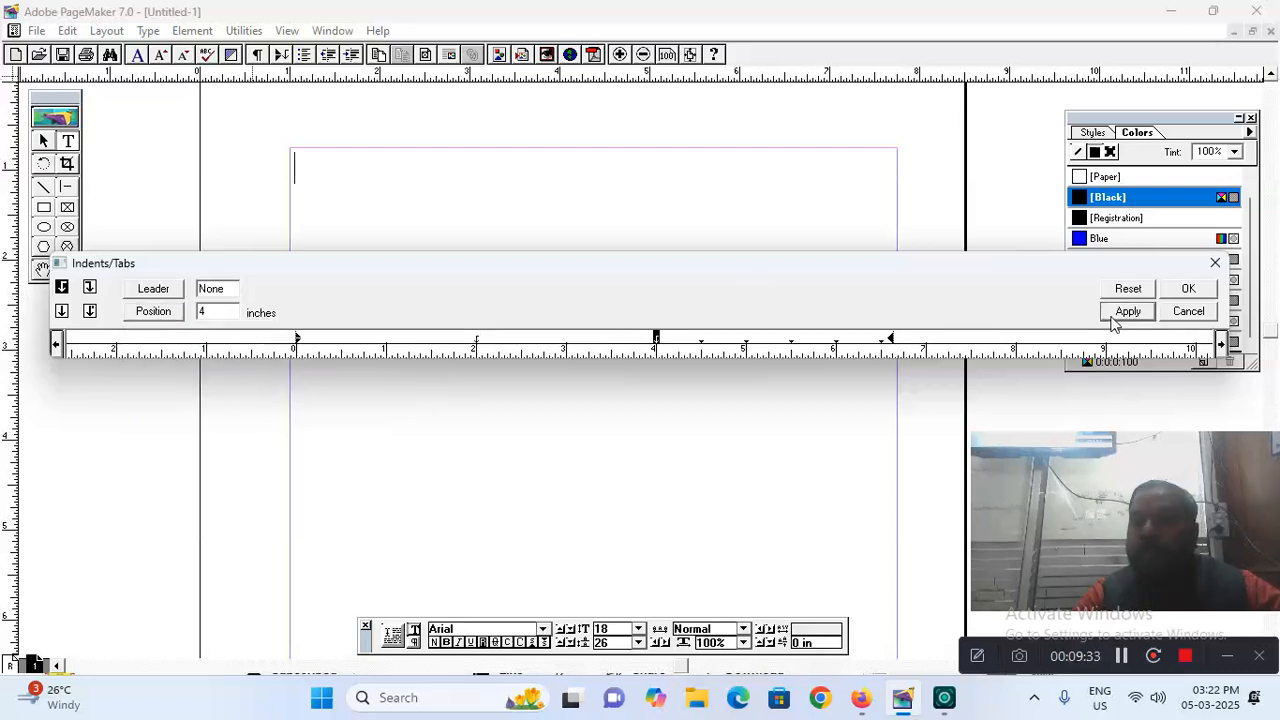
pyautogui.click(1188, 289)
# Enter the column headings name, address and phone on one line, aligned to the tab stops
pyautogui.write('name')
pyautogui.press('Tab')
pyautogui.write('address\t')
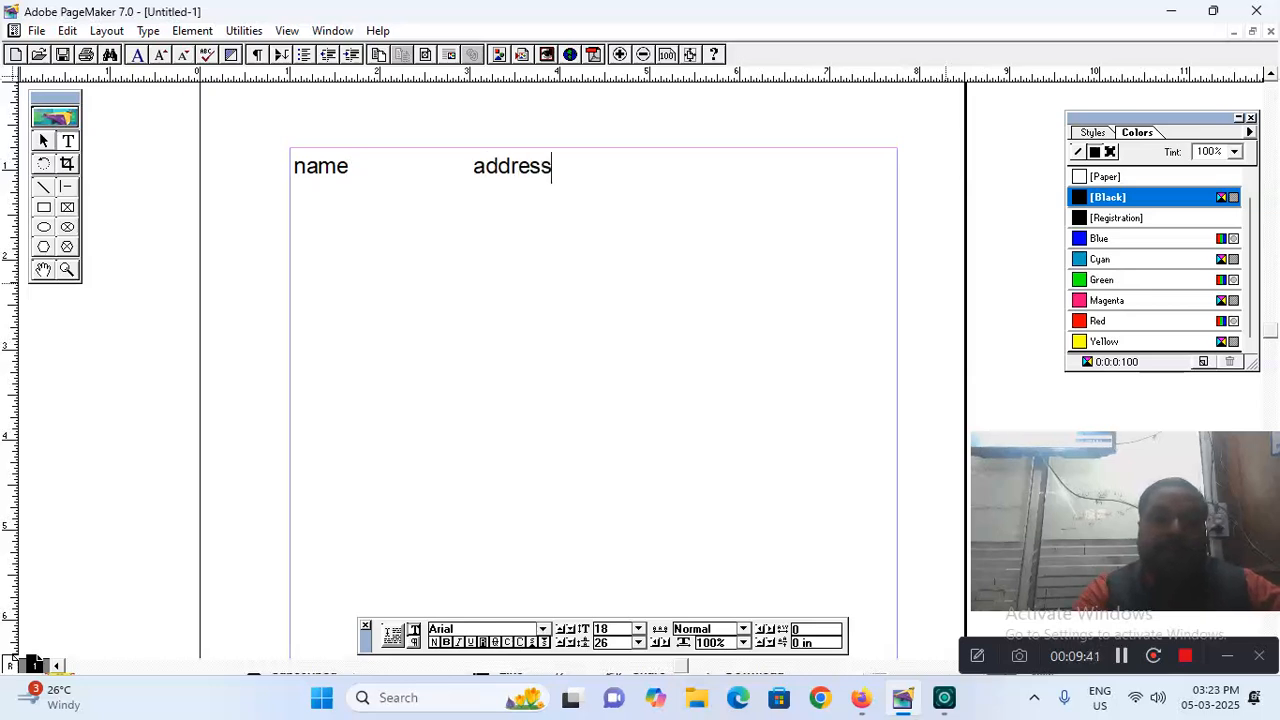
pyautogui.write('phone ')
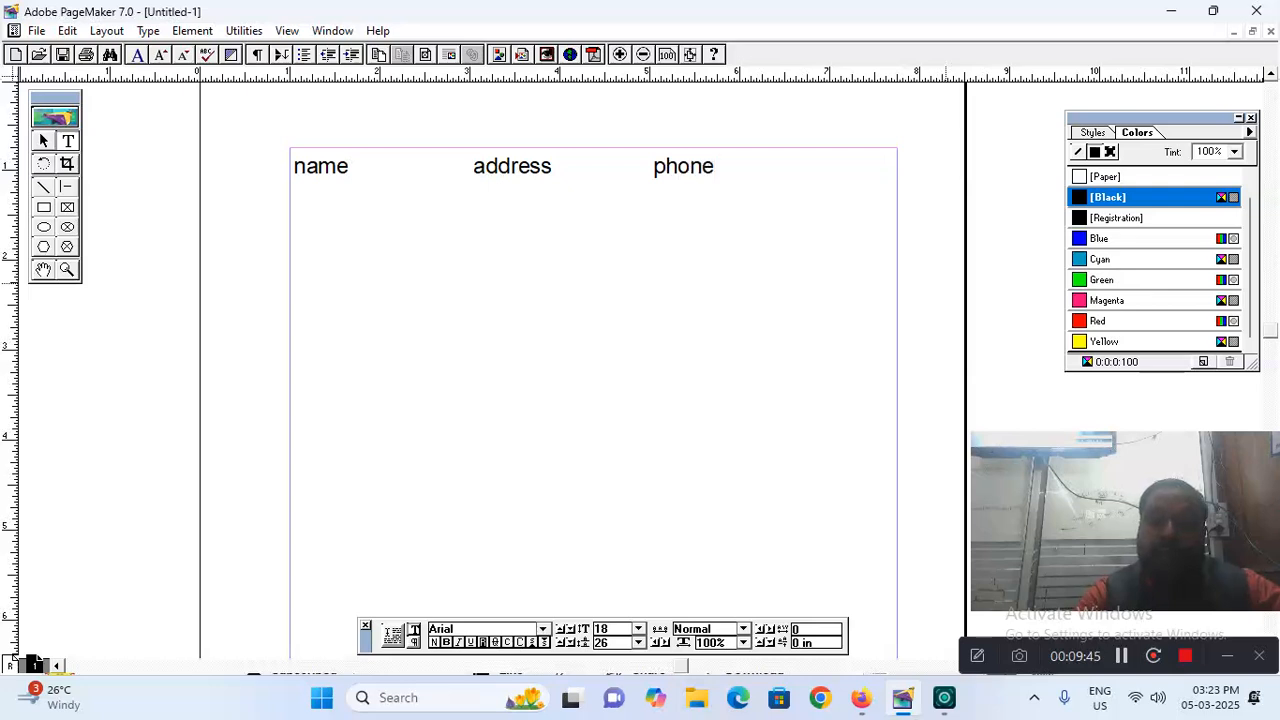
# Fill in the first row below the headings with a person's name, address and phone number, aligned to the tab stops
pyautogui.write('monu\t')
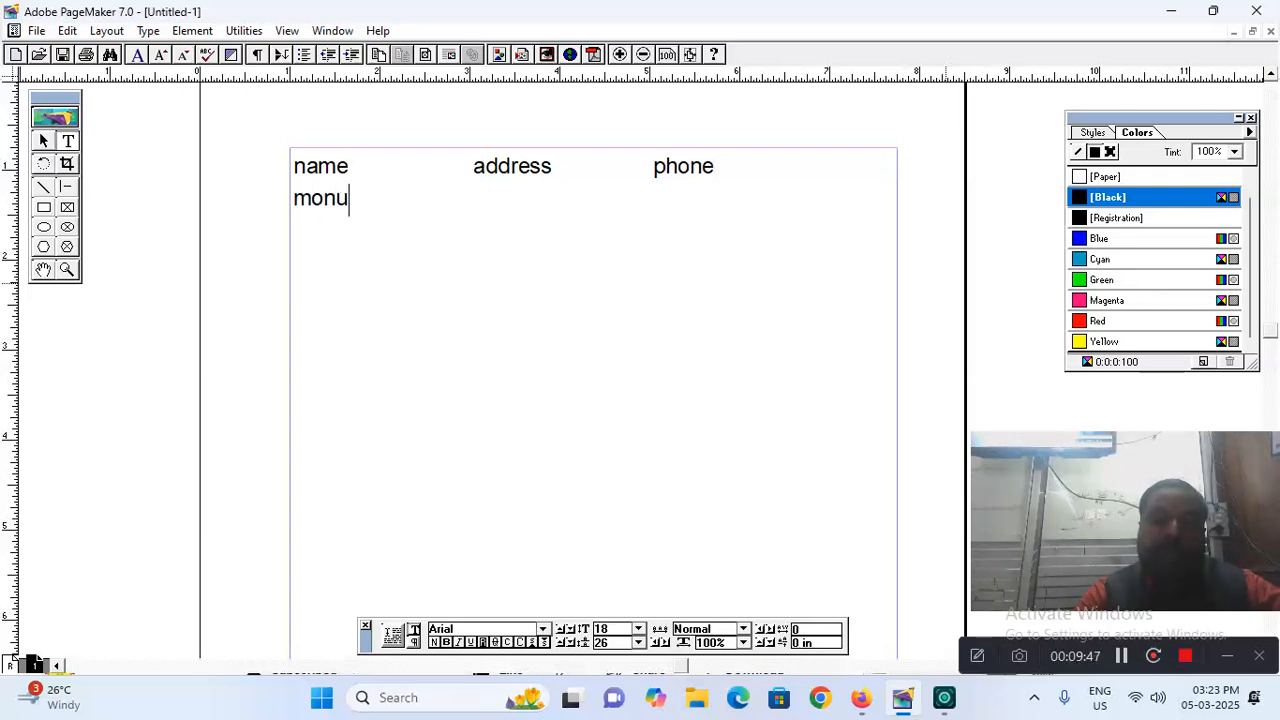
pyautogui.write('shamli')
pyautogui.press('Tab')
pyautogui.write('9898')
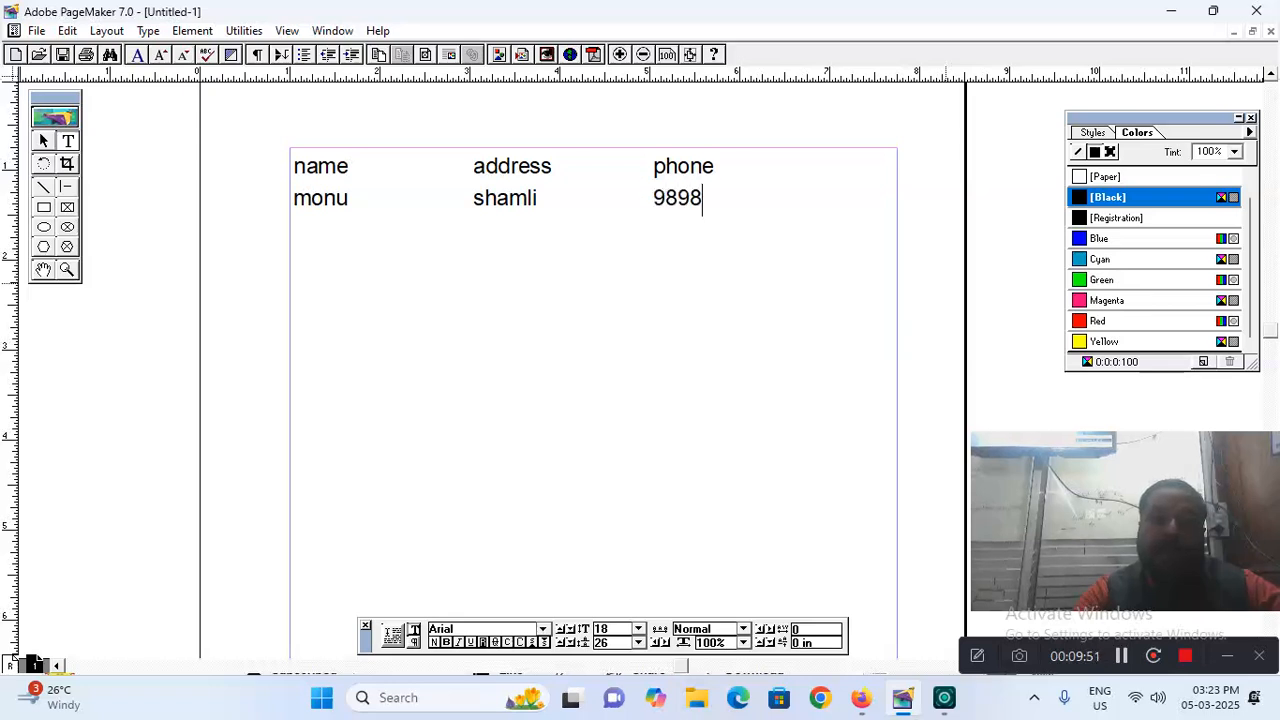
pyautogui.write('88999 ')
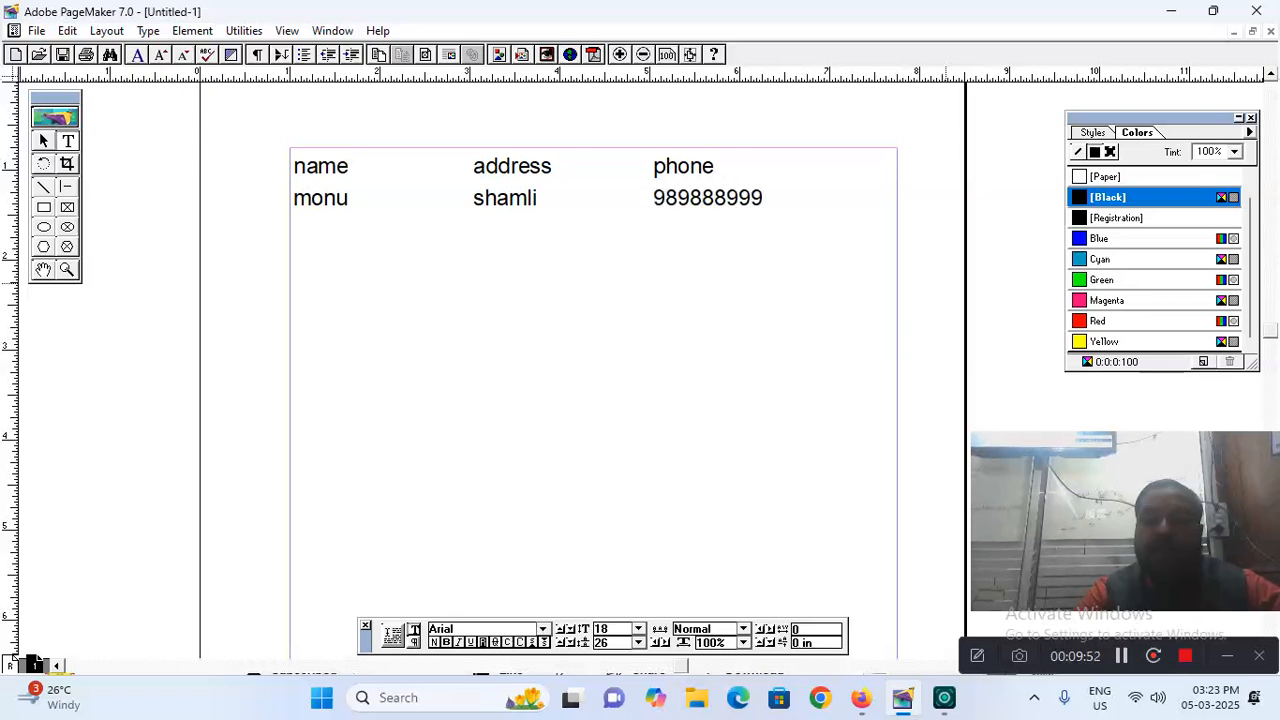
# Add a second contact row with name, address and phone number under the matching headings
pyautogui.write('vijay')
pyautogui.press('Tab')
pyautogui.write('shahpur')
pyautogui.press('Tab')
pyautogui.write('889899988 ')
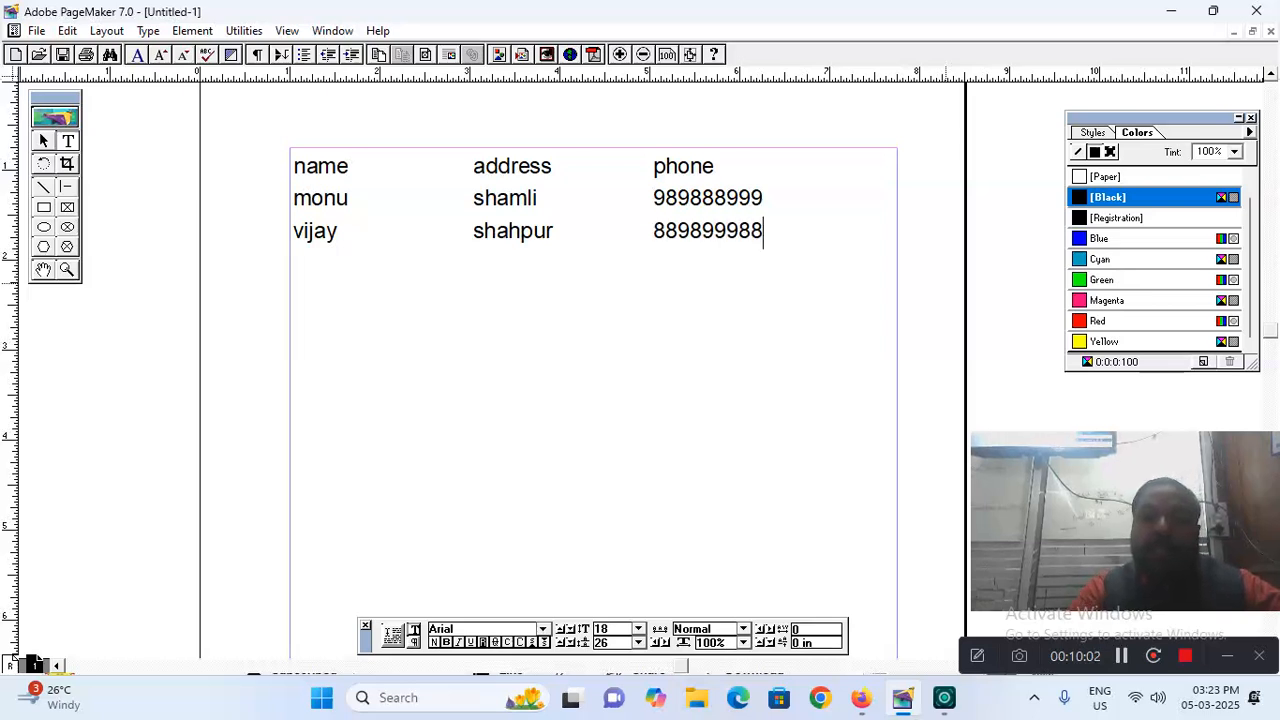
# Add a third contact row with name, address and phone number, and end the line
pyautogui.write('mo')
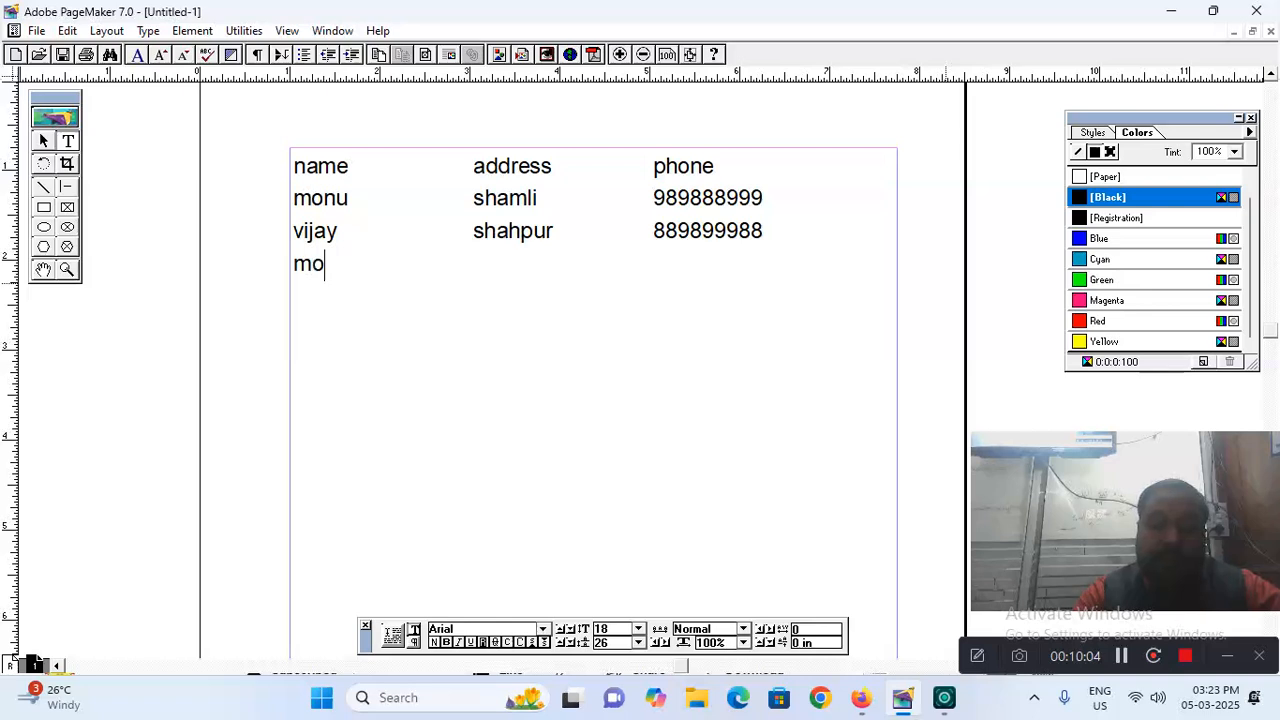
pyautogui.write('hit')
pyautogui.press('Tab')
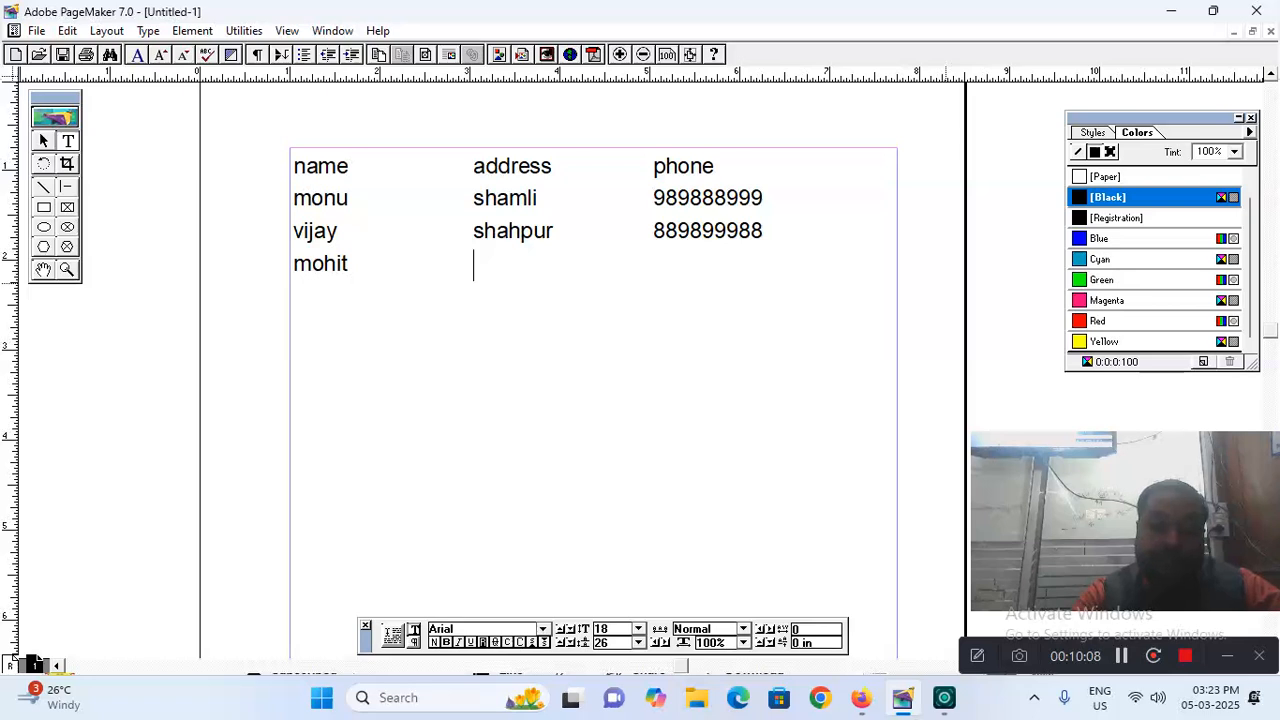
pyautogui.write('kamal')
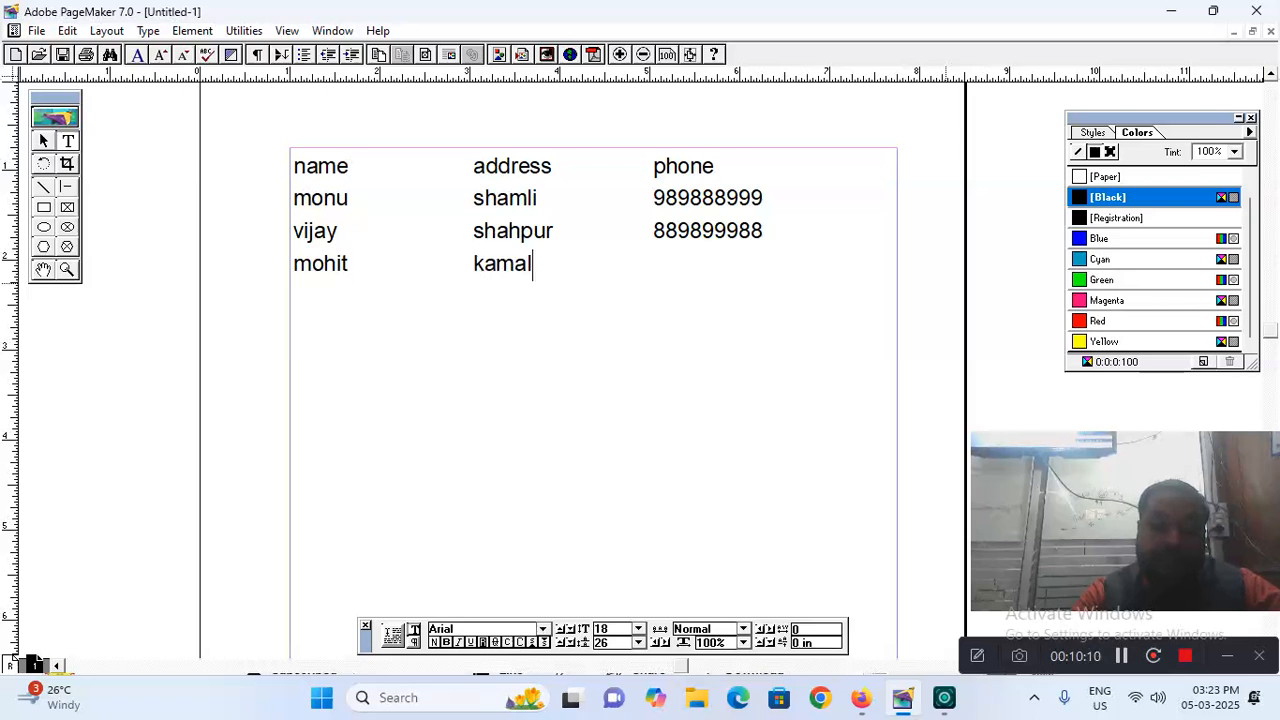
pyautogui.write('pur')
pyautogui.press('Tab')
pyautogui.write('8899')
pyautogui.write('9999')
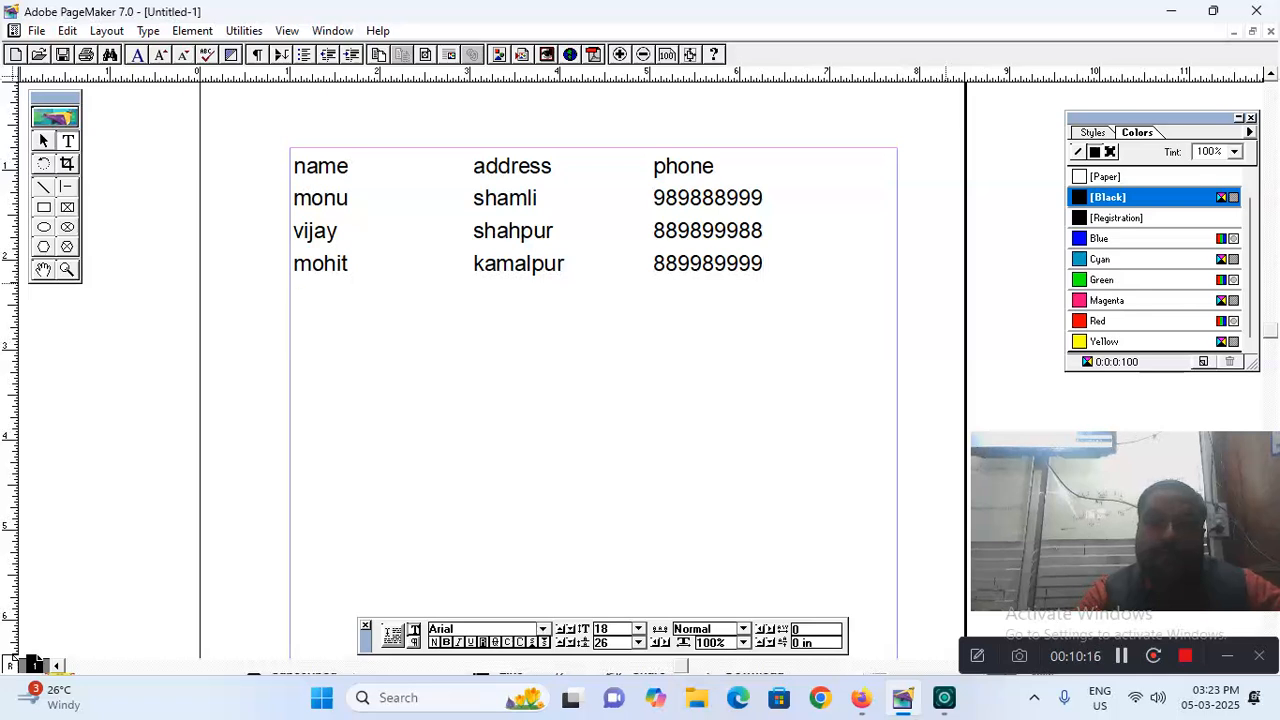
pyautogui.press('Return')
# Add a fourth contact row with name, address and phone number to complete the list
pyautogui.write('ravi\t')
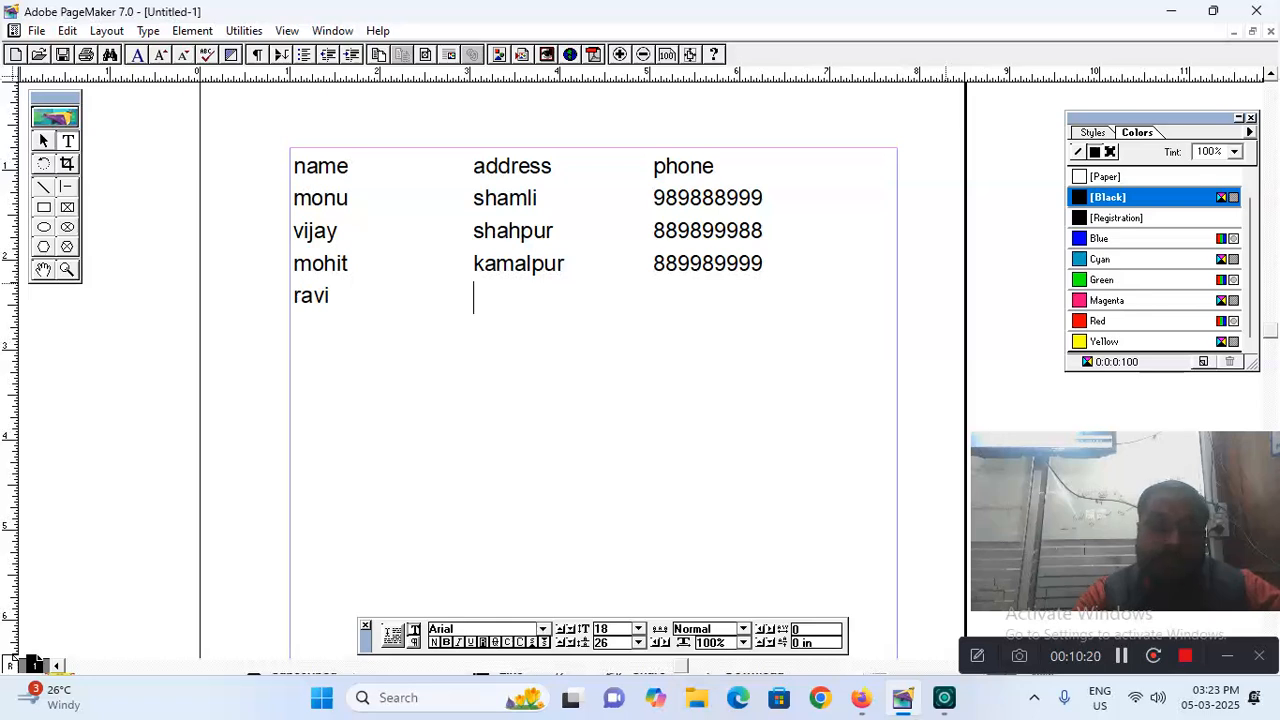
pyautogui.write('shamli')
pyautogui.press('Tab')
pyautogui.write('89998899')
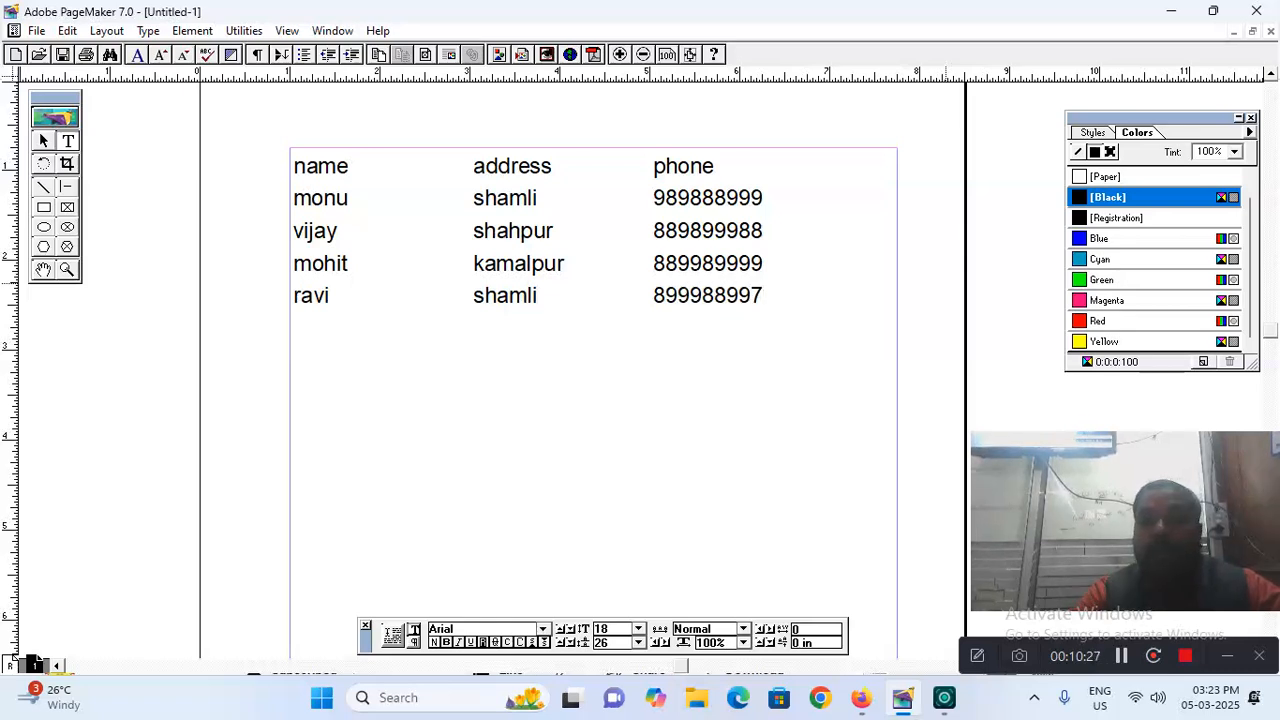
pyautogui.press('Return')
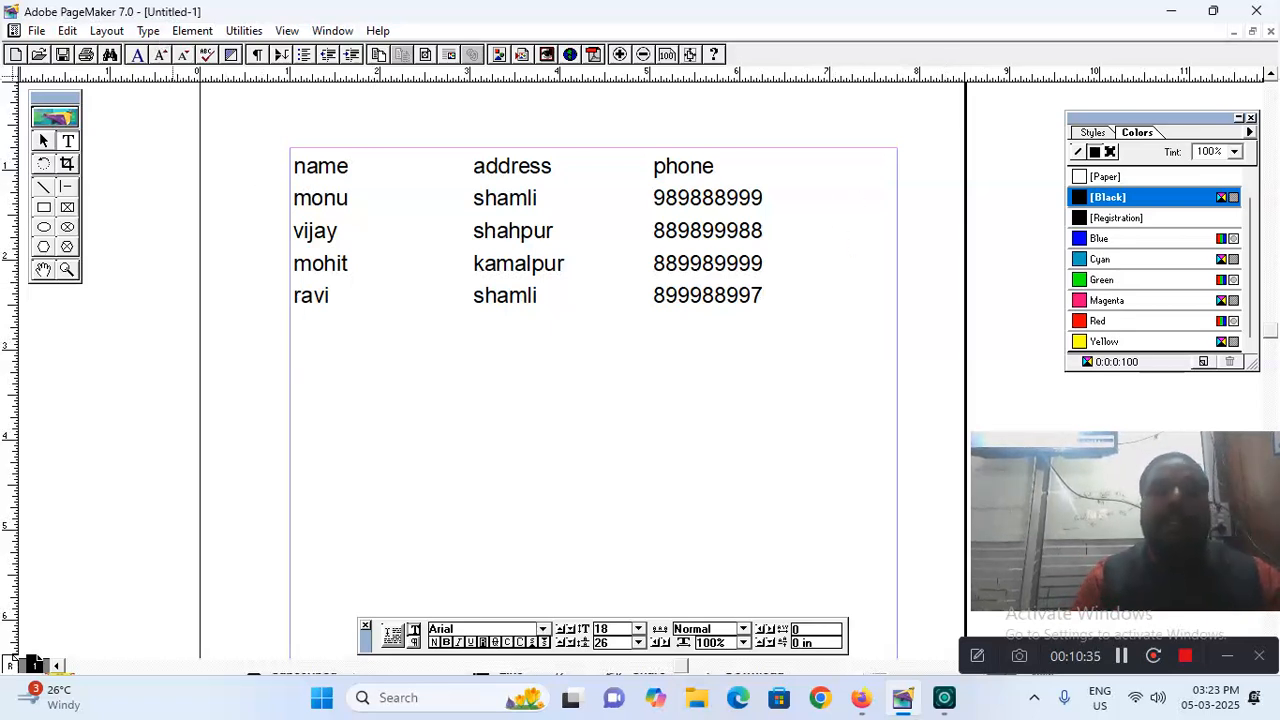
# Reset the custom tab stops to the defaults for the empty line below the contact list
pyautogui.click(148, 31)
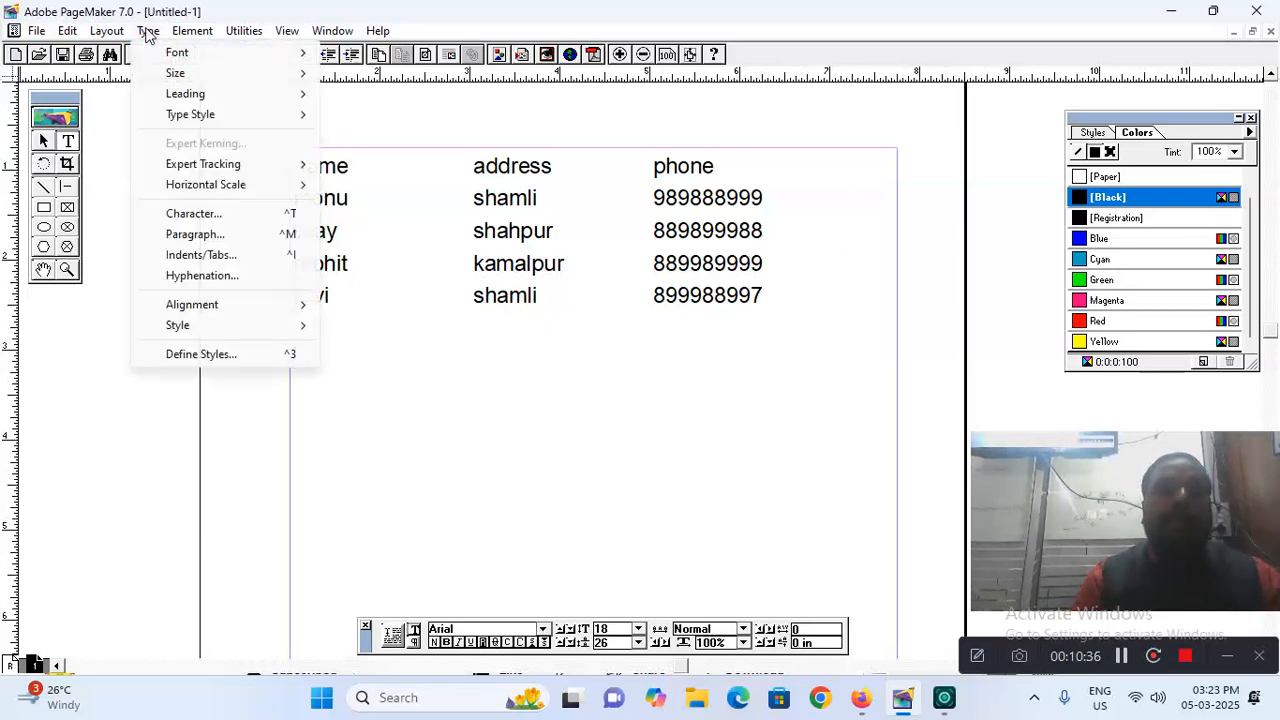
pyautogui.click(198, 256)
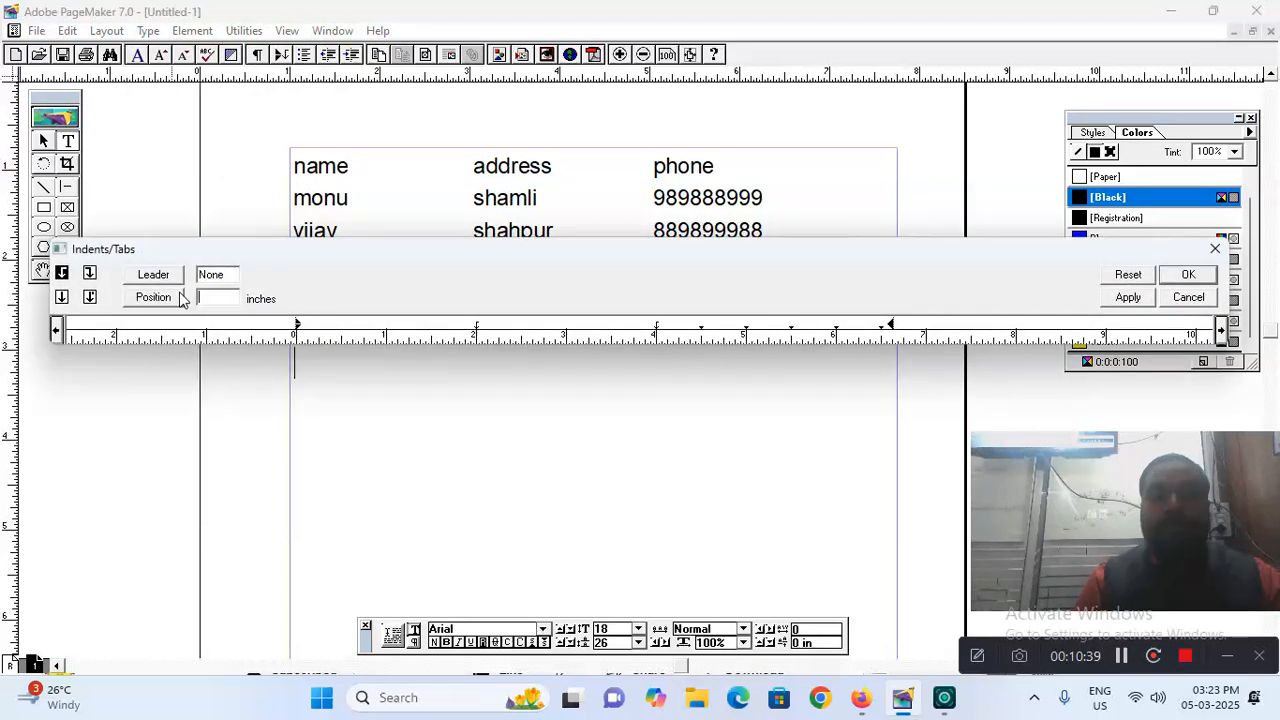
pyautogui.click(1136, 279)
pyautogui.click(1140, 298)
pyautogui.click(1186, 275)
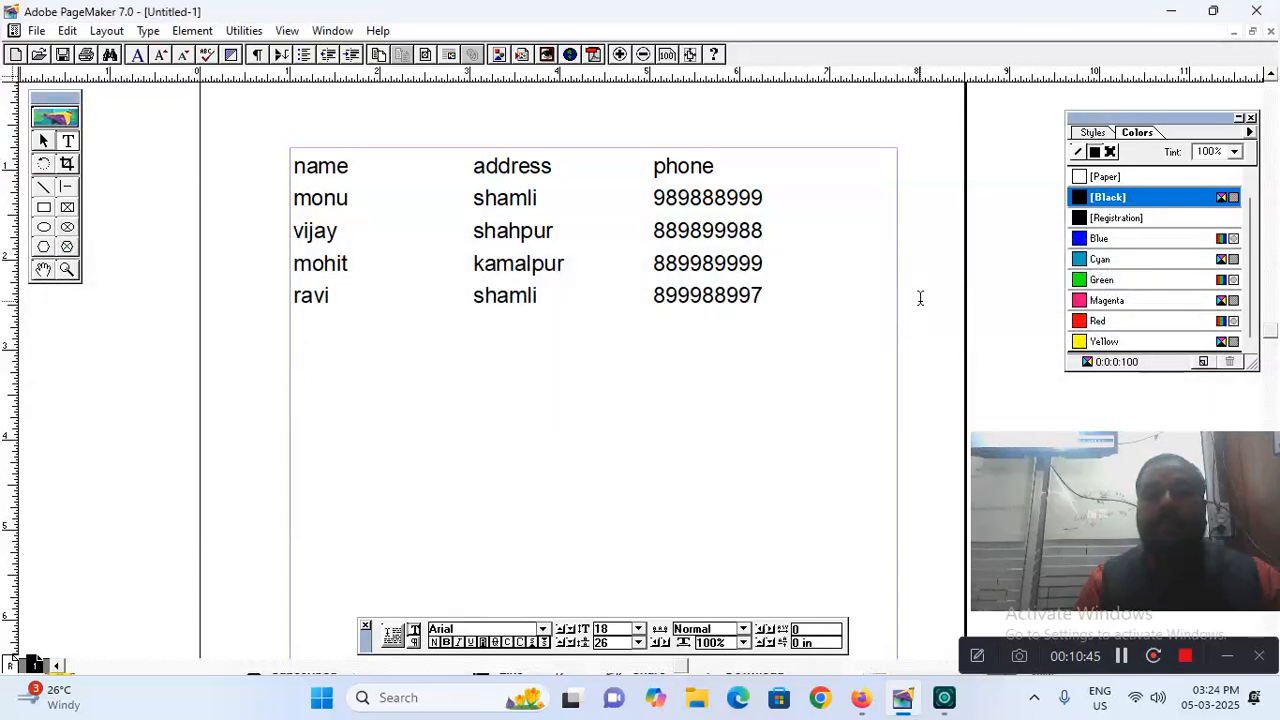
# Enter a test line below the list with a name followed by "sds", "sdsd" and "sdsf", spaced with the default tabs
pyautogui.write('m')
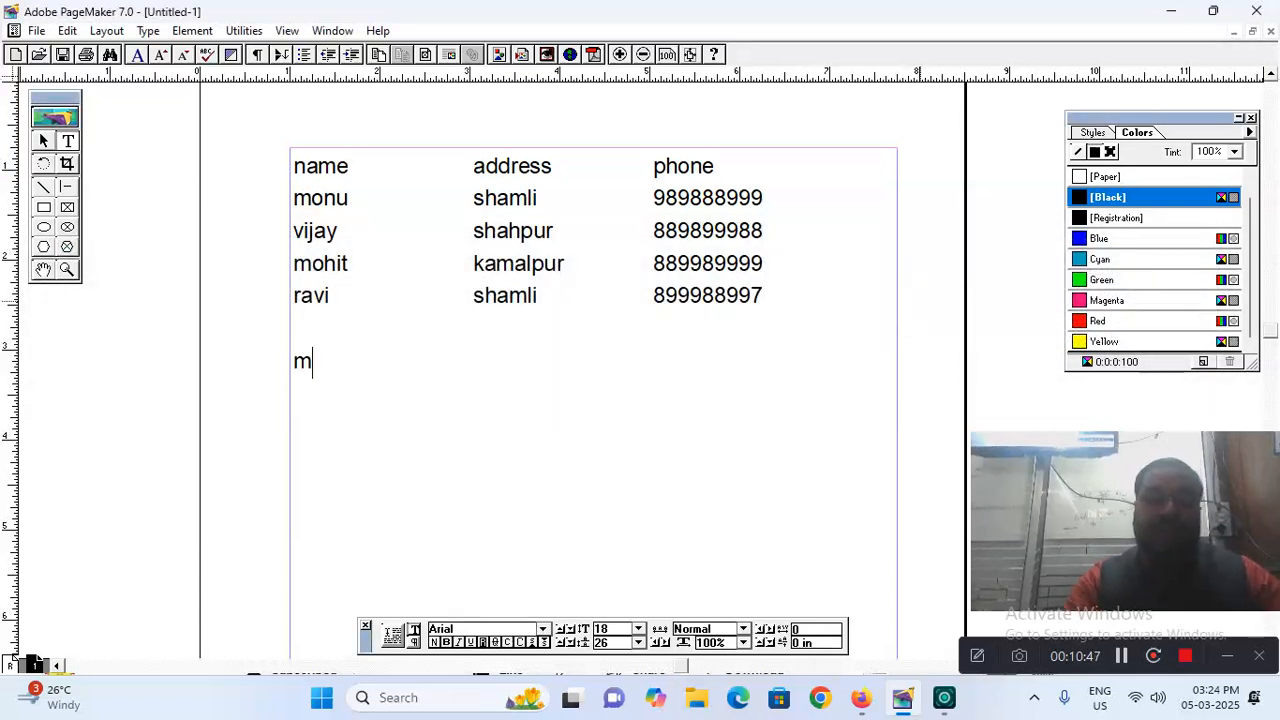
pyautogui.write('anoj')
pyautogui.press('Tab')
pyautogui.write('sds  sdsd      ')
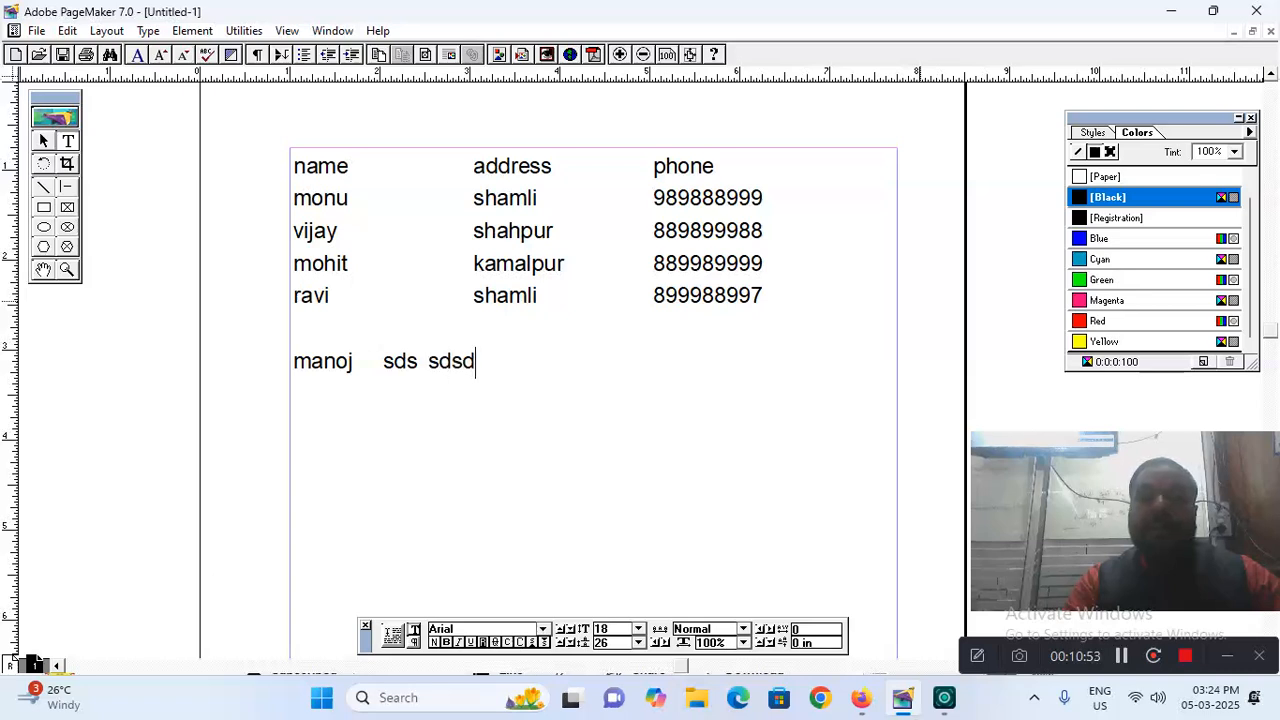
pyautogui.write('sdsf')
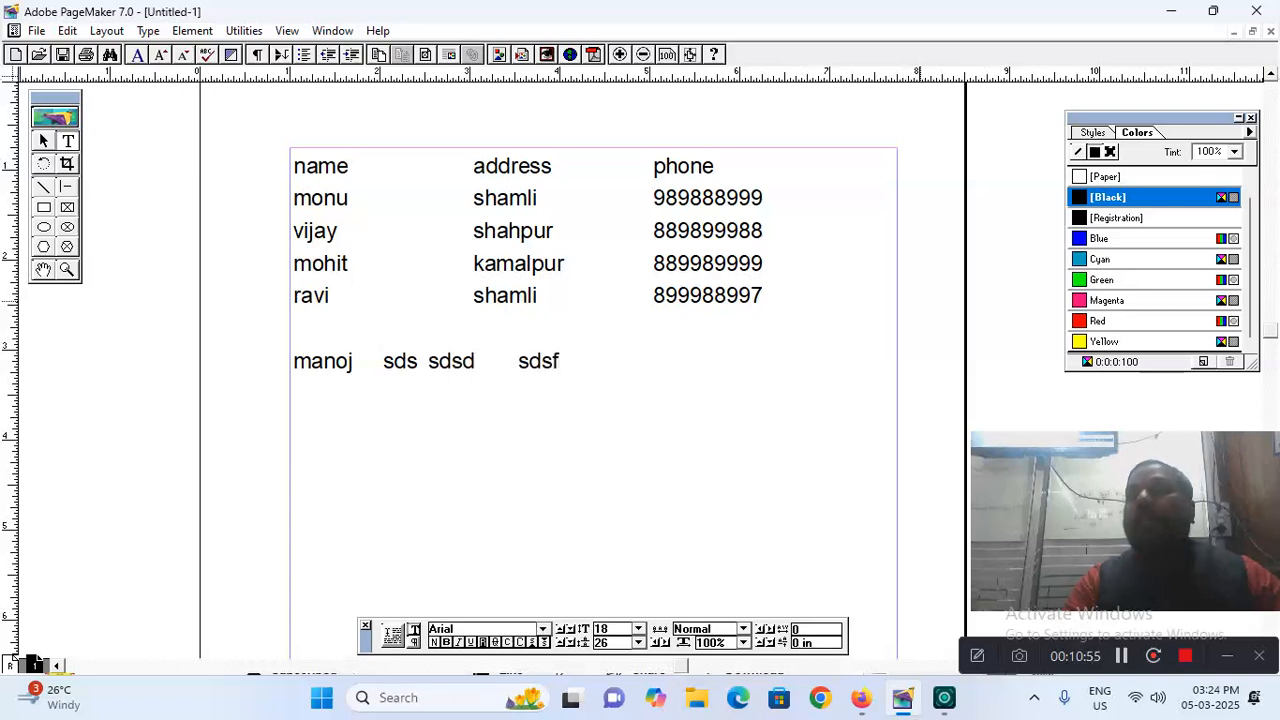
# Delete the whole contact list together with the test line below it
pyautogui.moveTo(591, 394); pyautogui.dragTo(266, 143)
pyautogui.moveTo(560, 363); pyautogui.dragTo(280, 155)
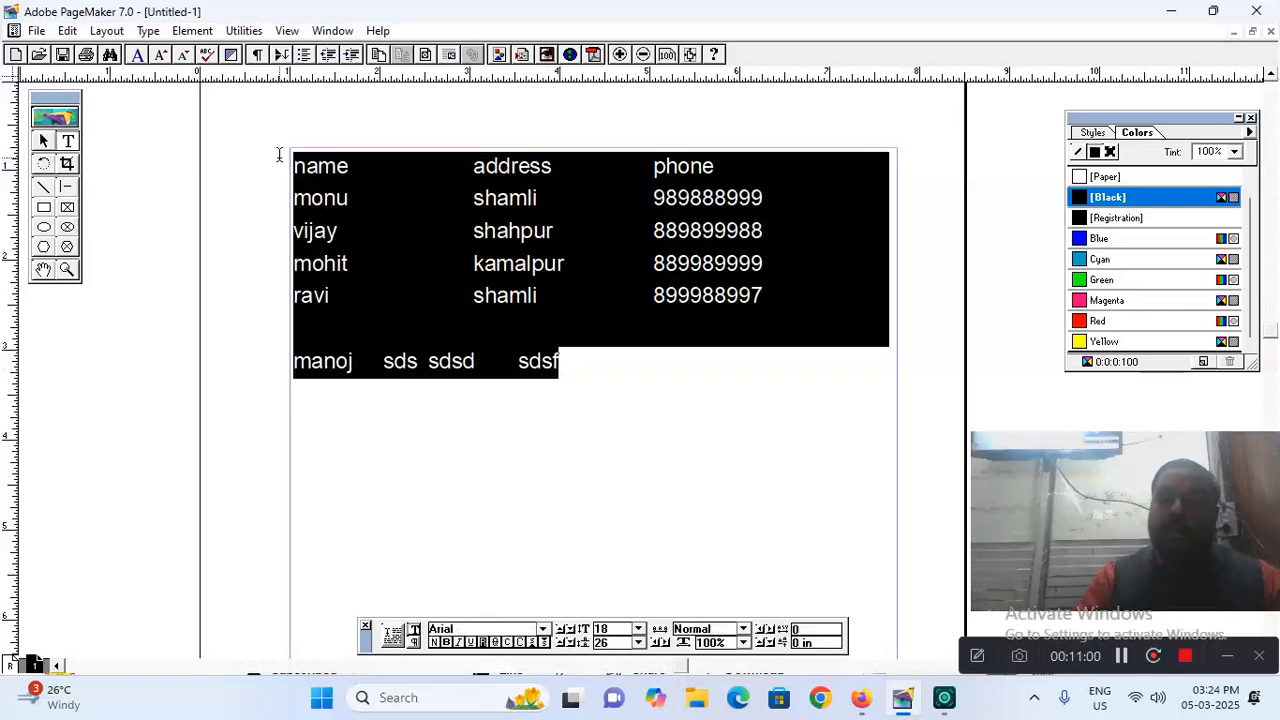
pyautogui.press('BackSpace')
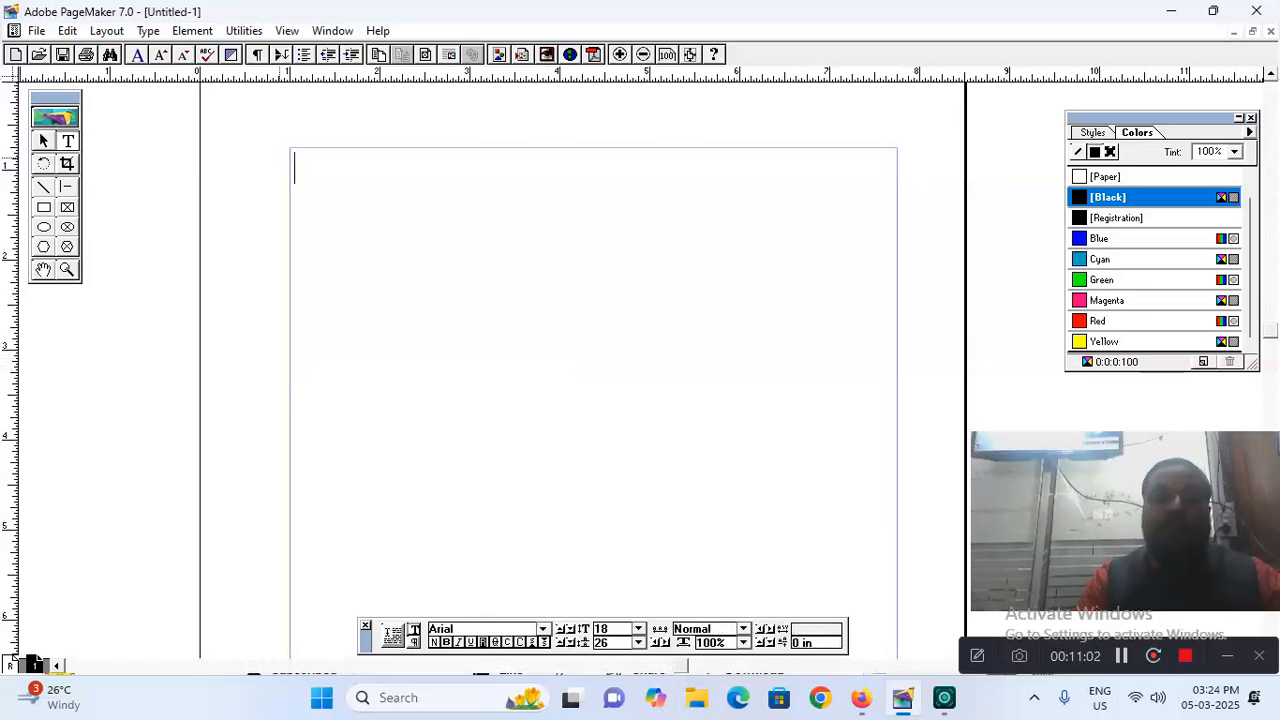
pyautogui.click(150, 31)
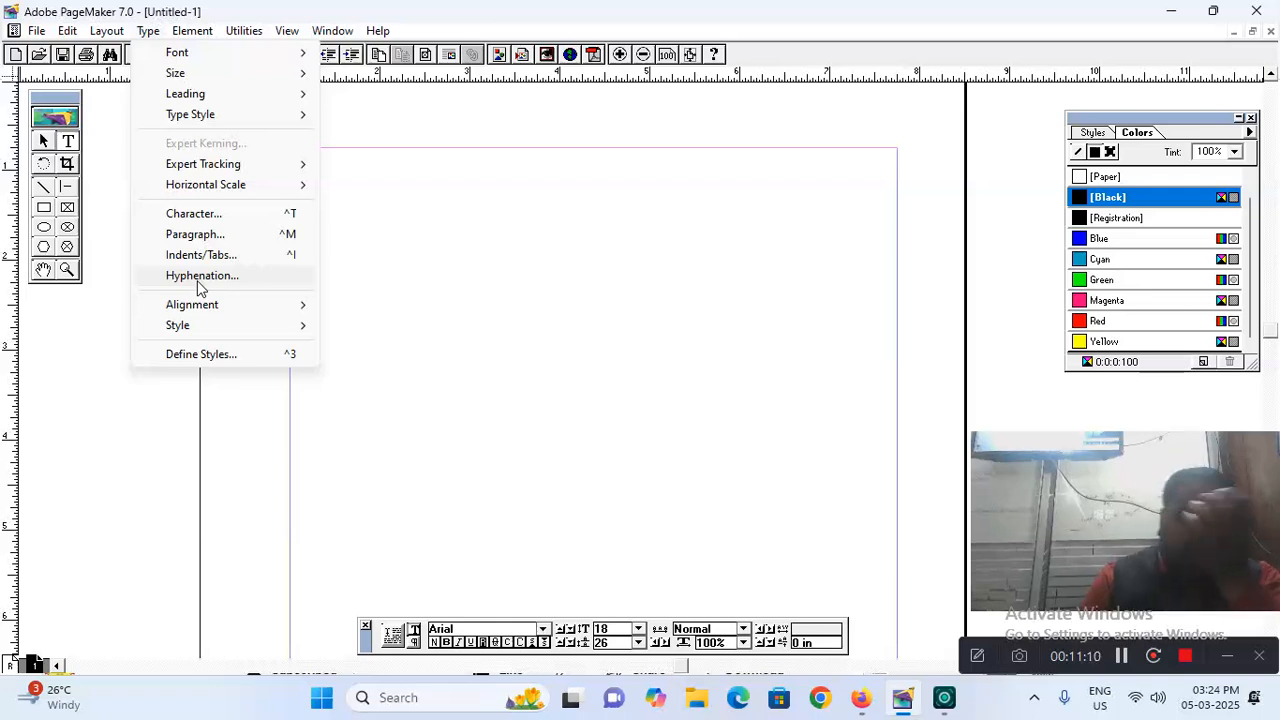
pyautogui.click(340, 216)
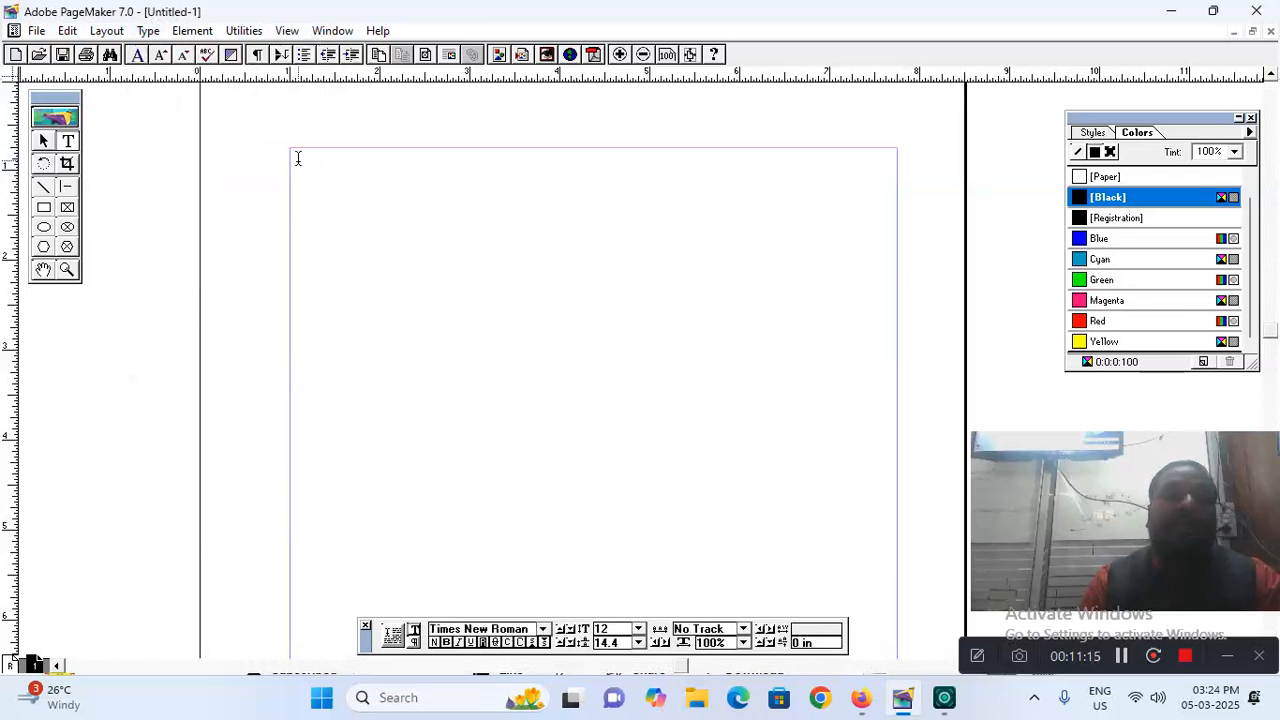
# Draw a text block across the width between the page margins and fill it with over two lines of random filler text
pyautogui.moveTo(290, 152); pyautogui.dragTo(563, 306)
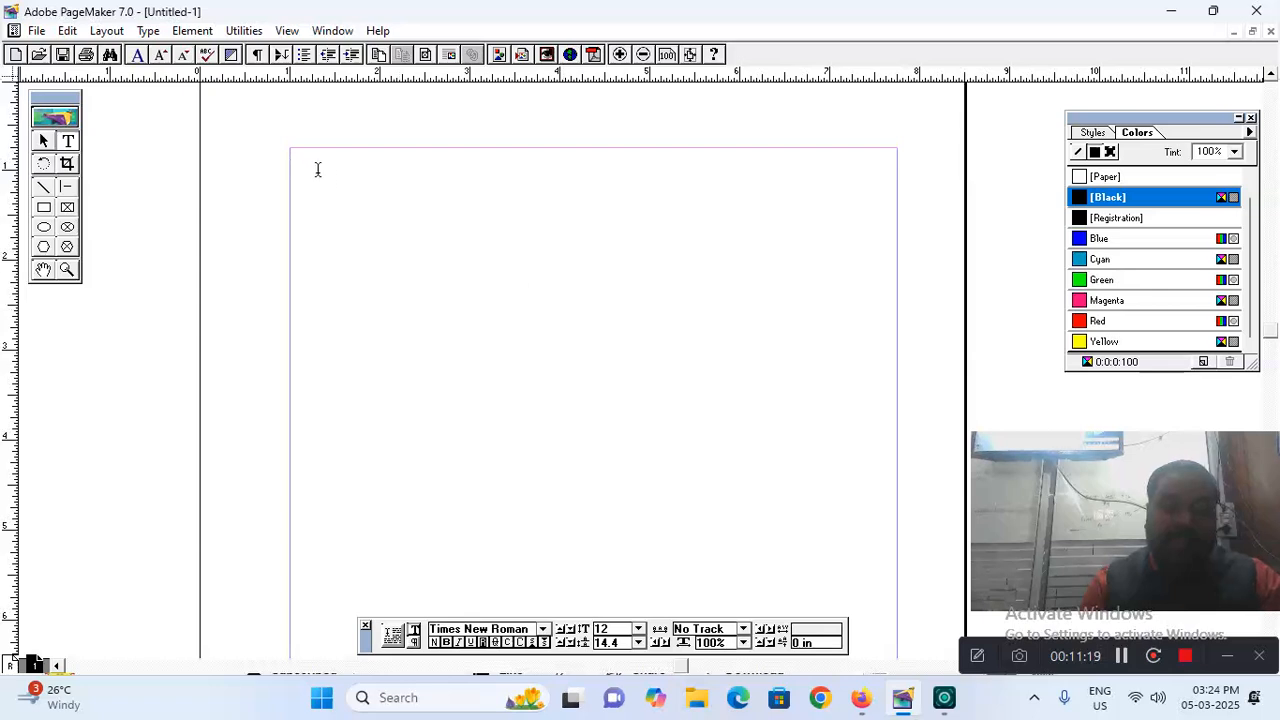
pyautogui.moveTo(294, 152); pyautogui.dragTo(890, 487)
pyautogui.write('askjhdaskj hdkjhqwjkrh kwqjrkljqwlk rjklja')
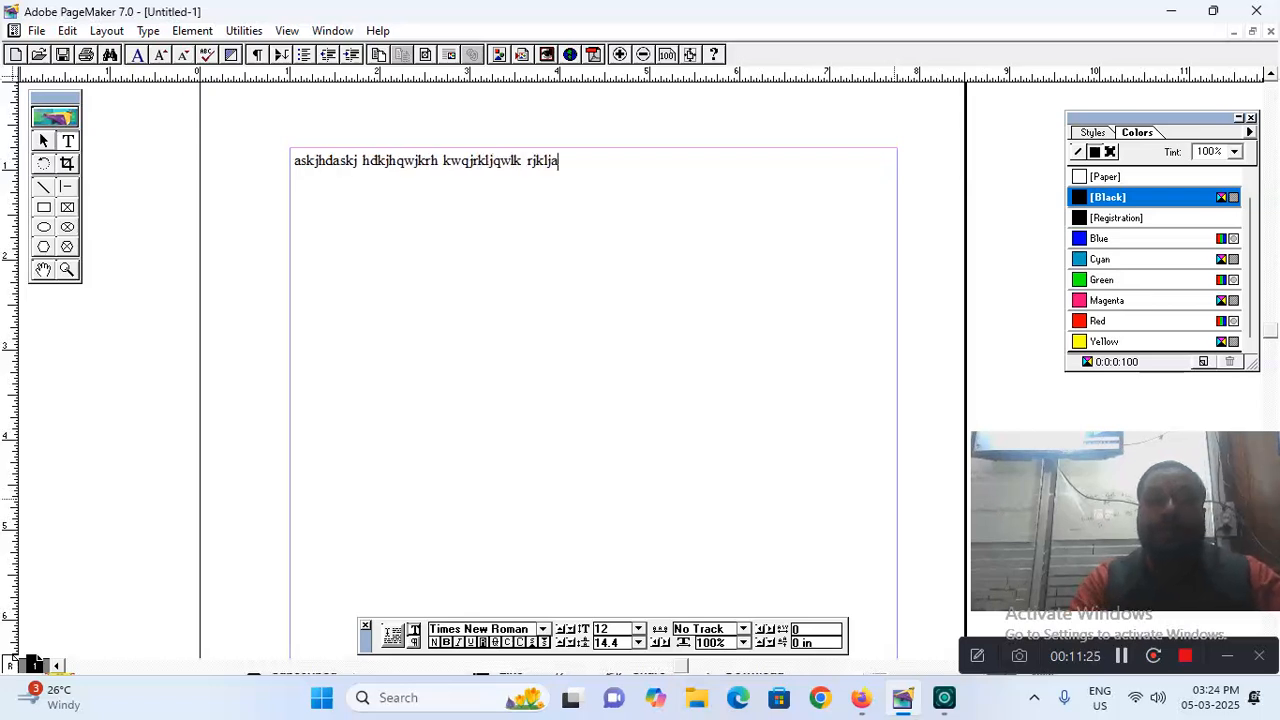
pyautogui.write('kls fjklasjfkl jqlkwj rklqjwklr jlkajsfkl salkjf')
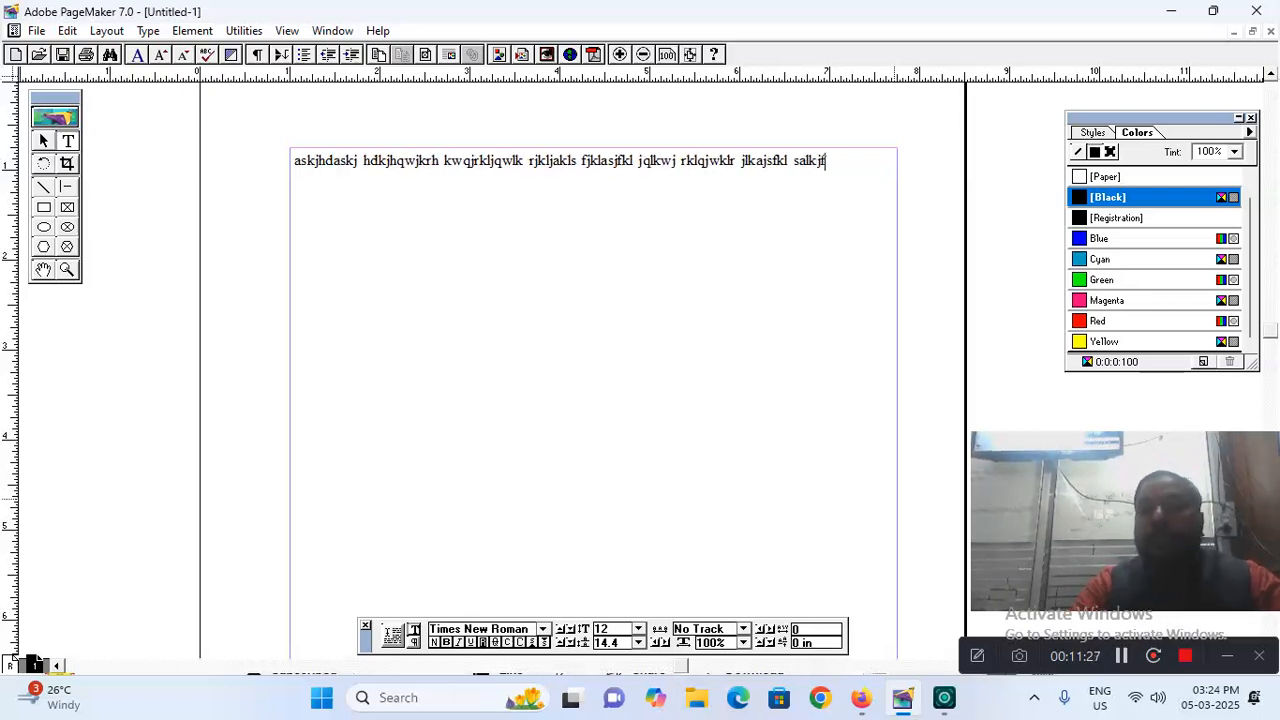
pyautogui.write('klqlkwrlkjq wrlkjlkaj sklfjasklf jlkjqwkr')
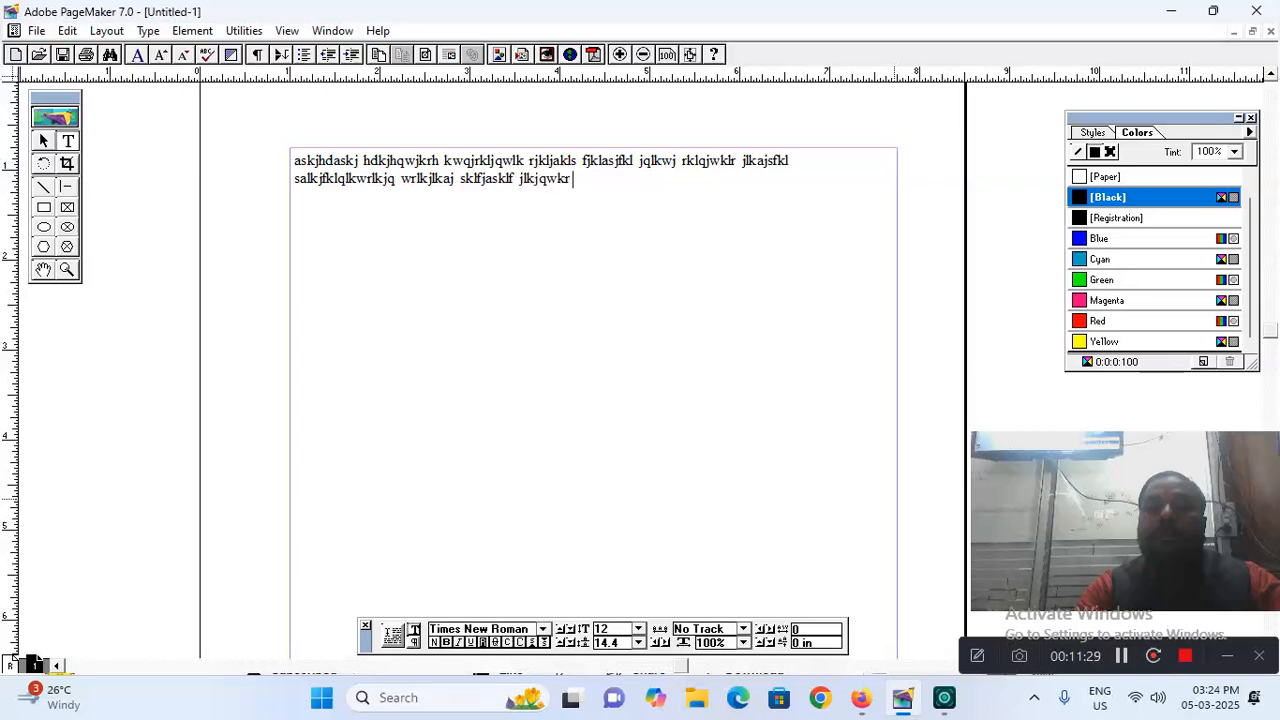
pyautogui.write(' kqw rjkaj skfjaskf jkjqkwr qkjwrklj aklsjf')
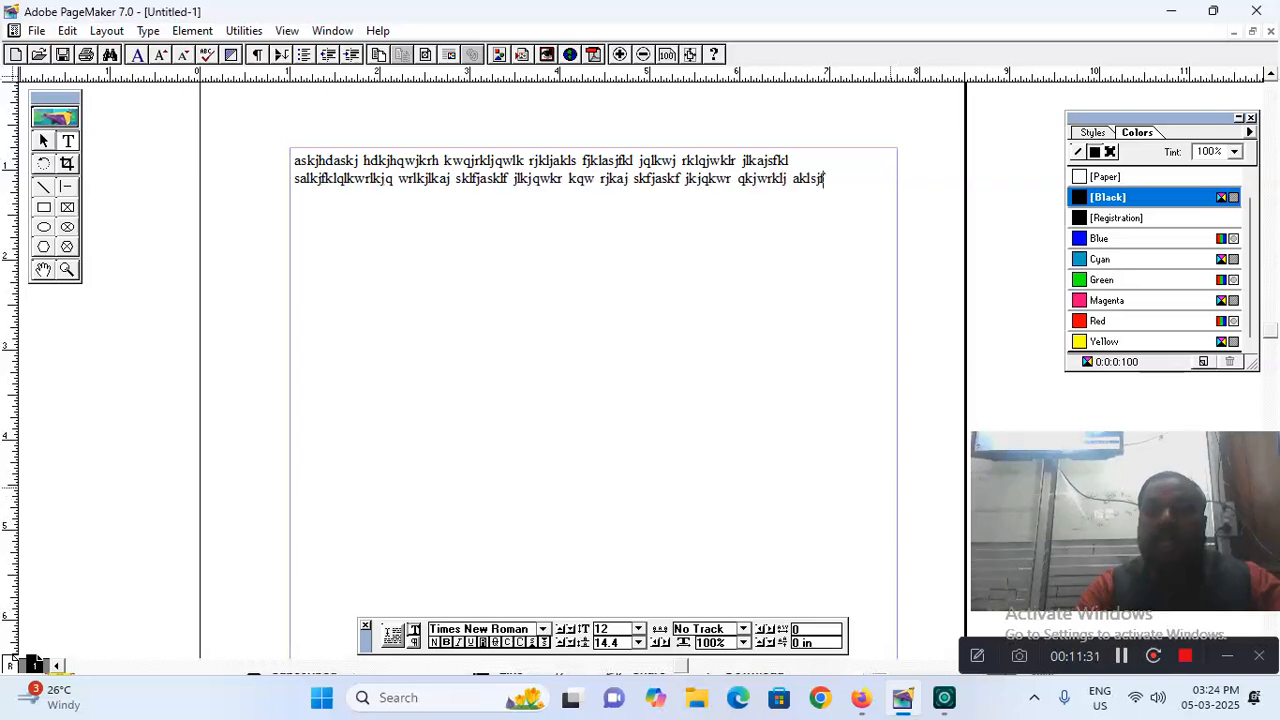
pyautogui.write(' klajs fkjqklwr jkljqwkl alksjfkja skfj')
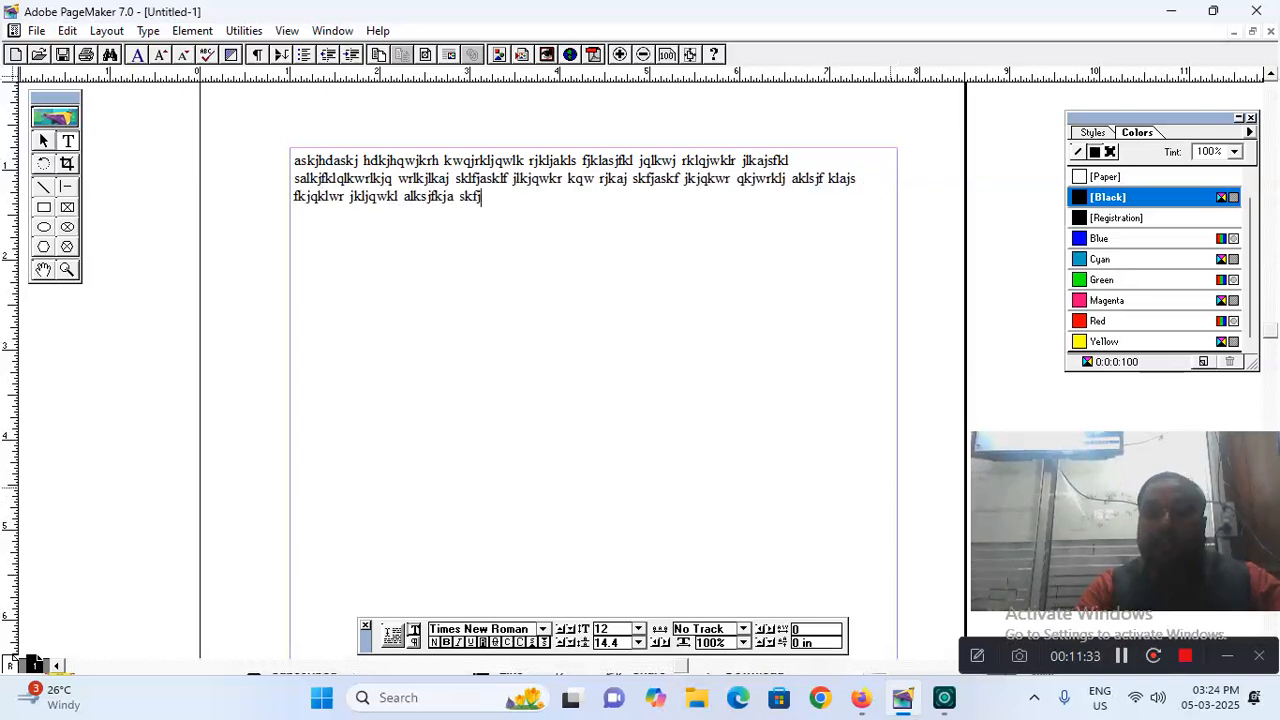
# Continue the filler paragraph with more random words, followed by "c-tech education institute of computer education"
pyautogui.write('klq jwklrjkqlw rkljqkwlrj  c-te')
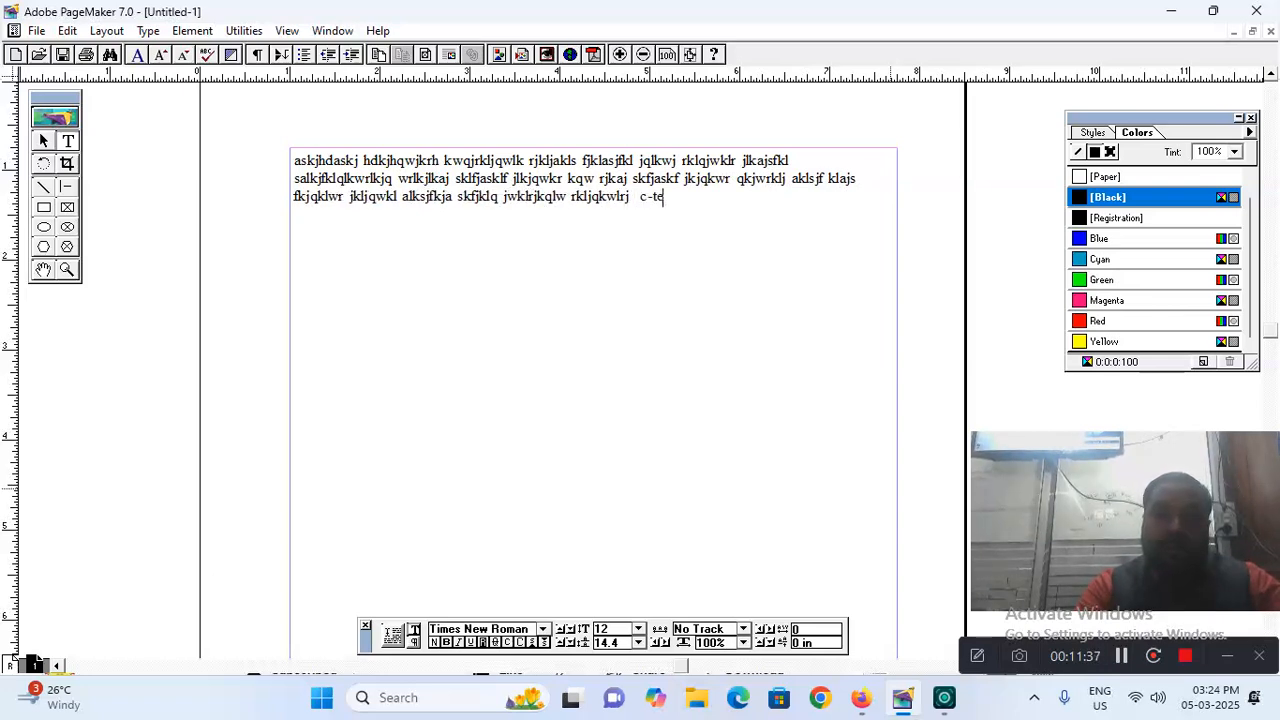
pyautogui.write('ch e')
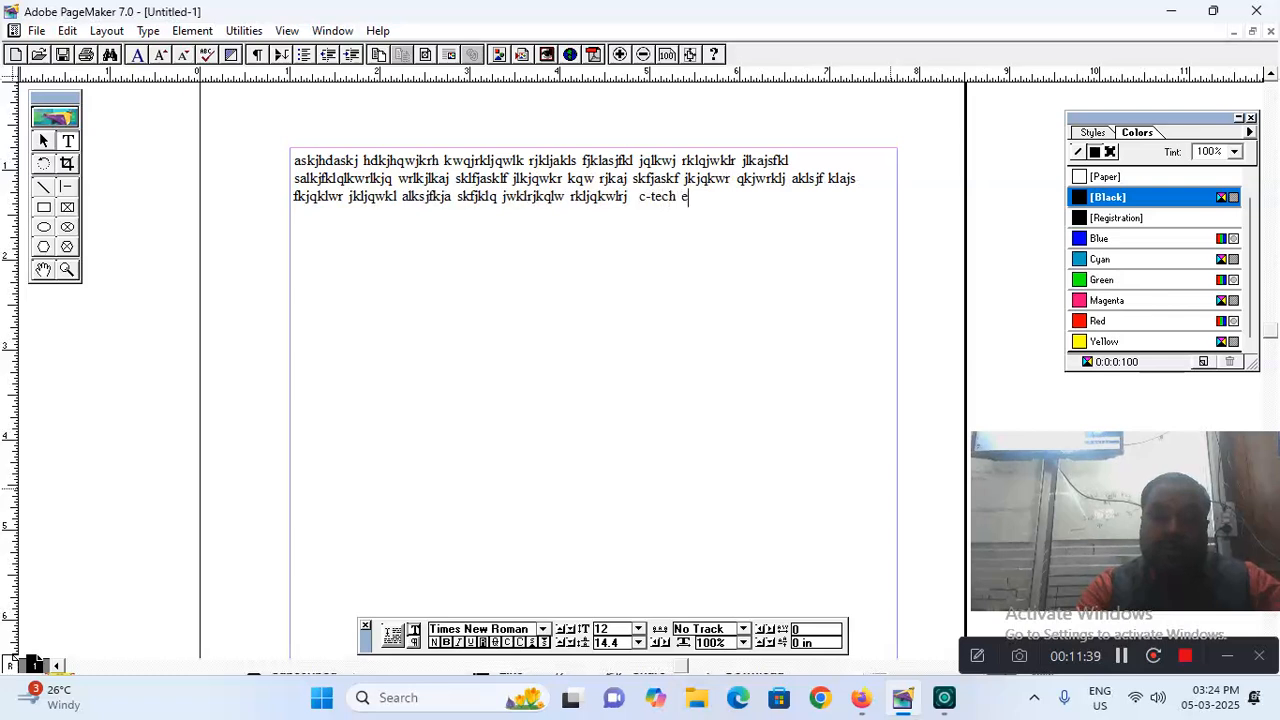
pyautogui.write('ducation')
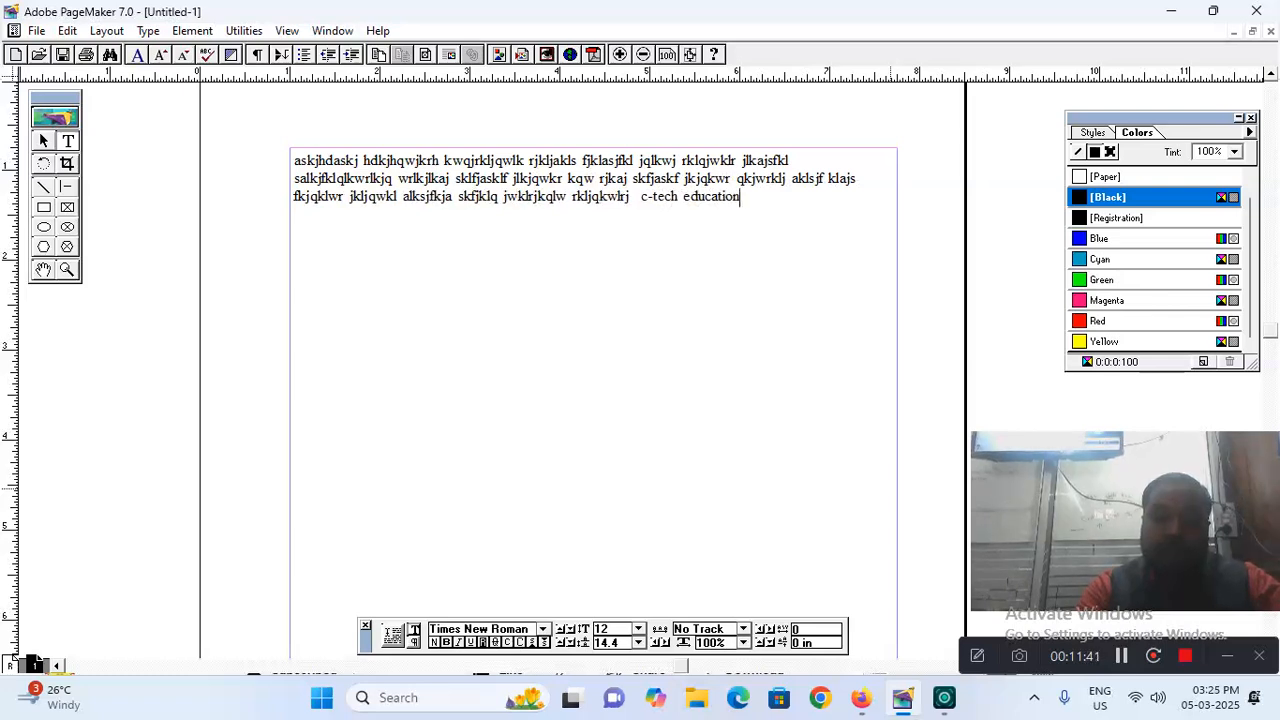
pyautogui.write(' inst')
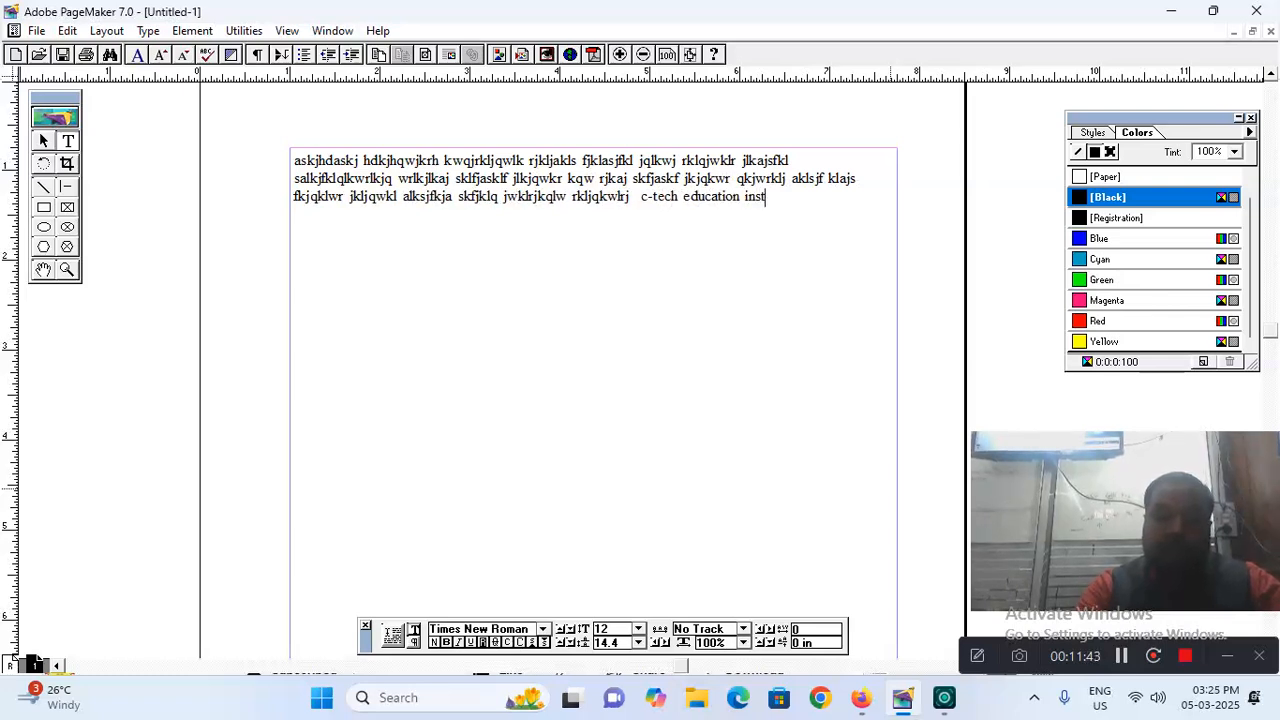
pyautogui.write('itute')
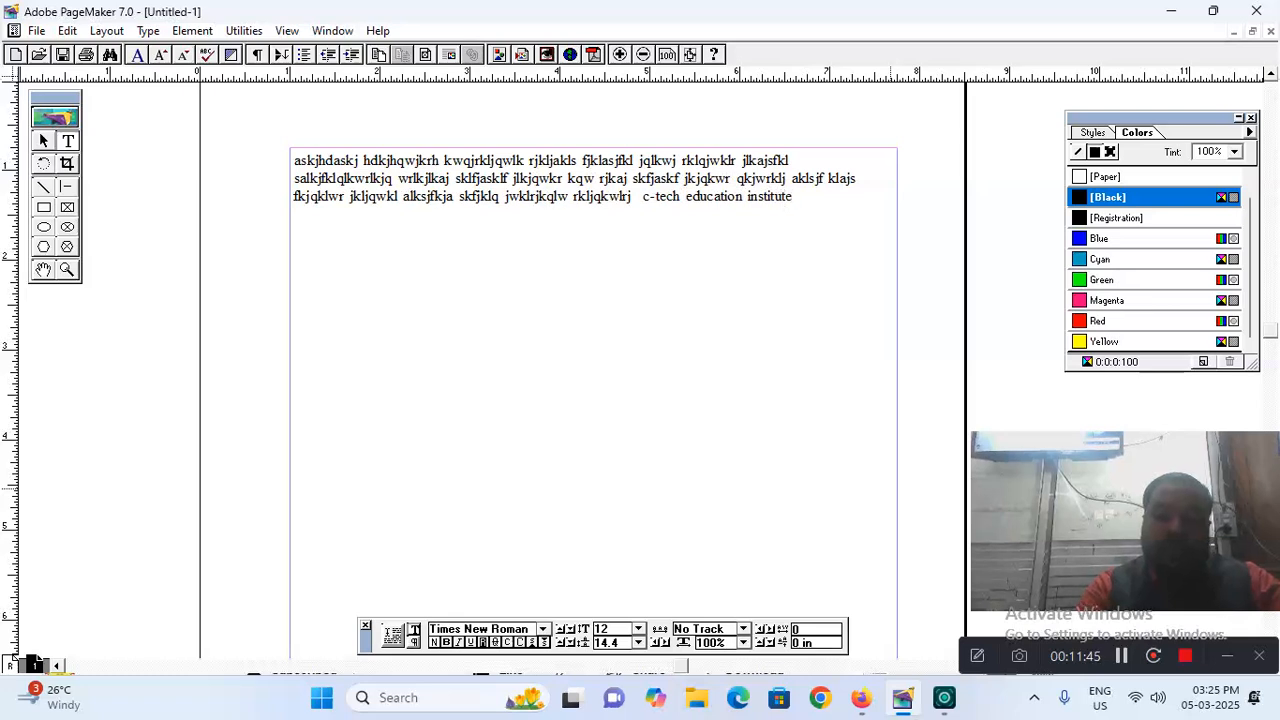
pyautogui.write(' of comp')
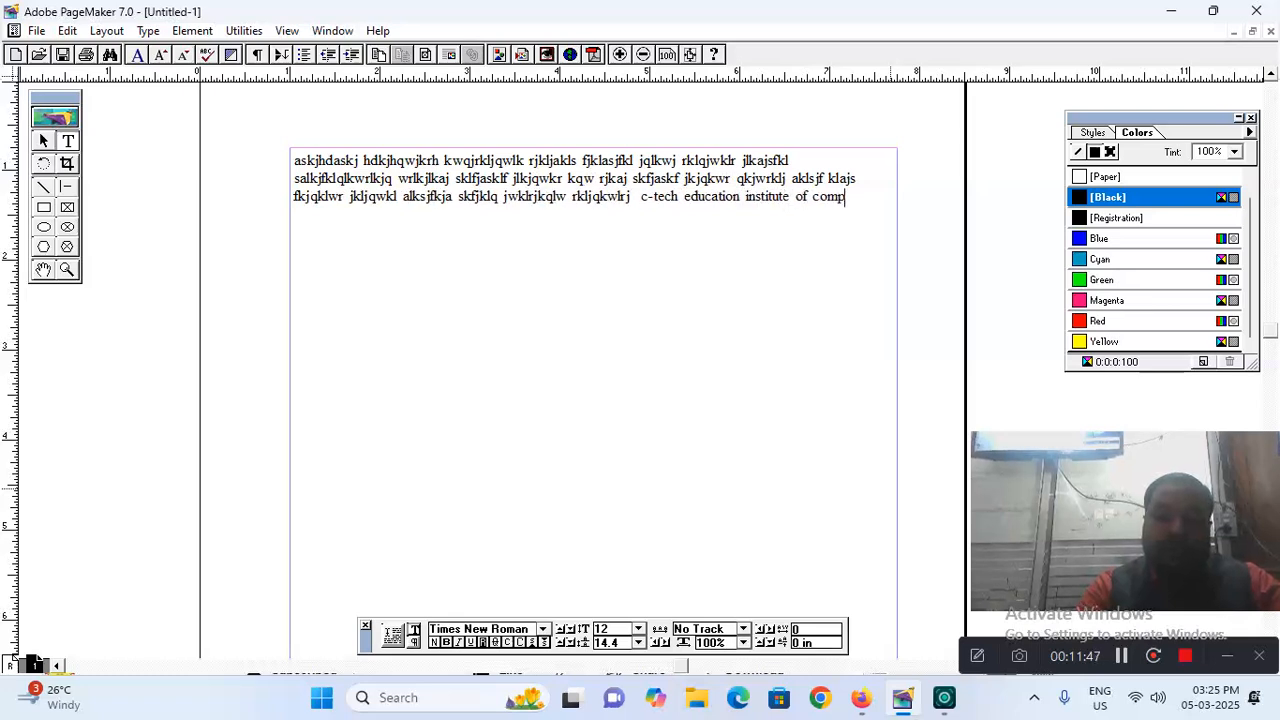
pyautogui.write('uter educat')
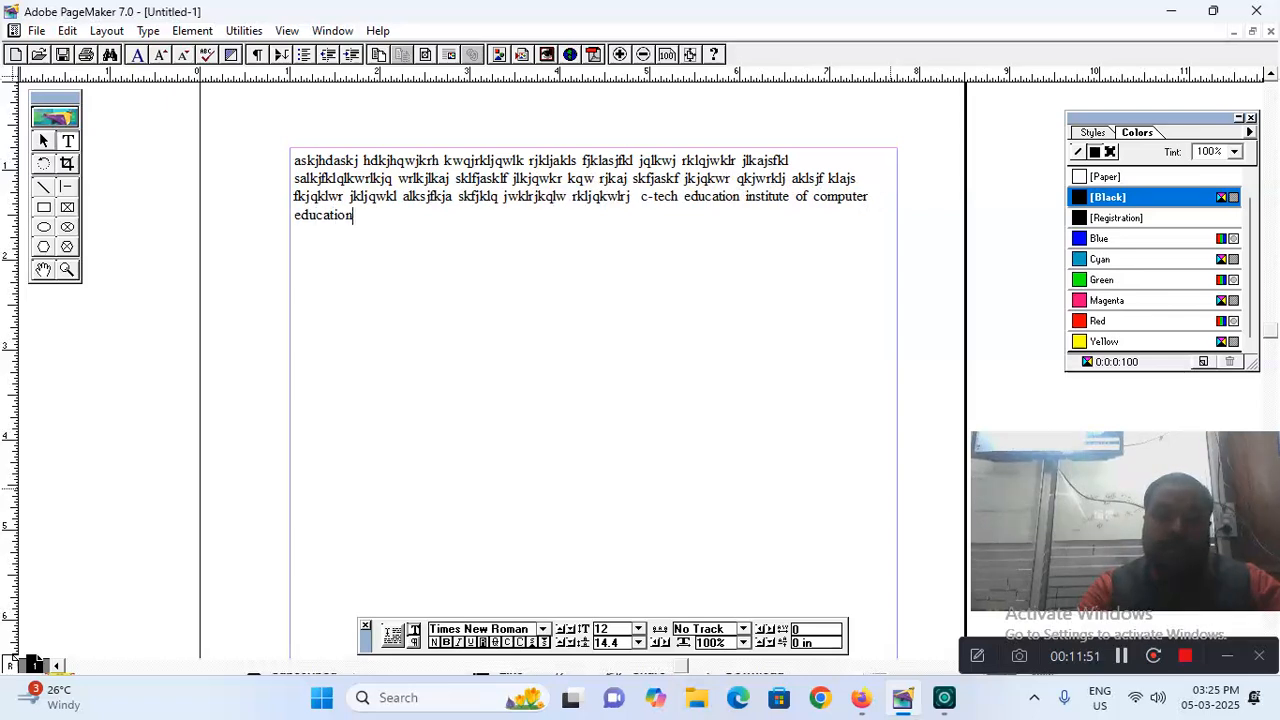
# Complete the paragraph with the institute's town, district, state and postal code, and start a new line below it
pyautogui.write('ion shah')
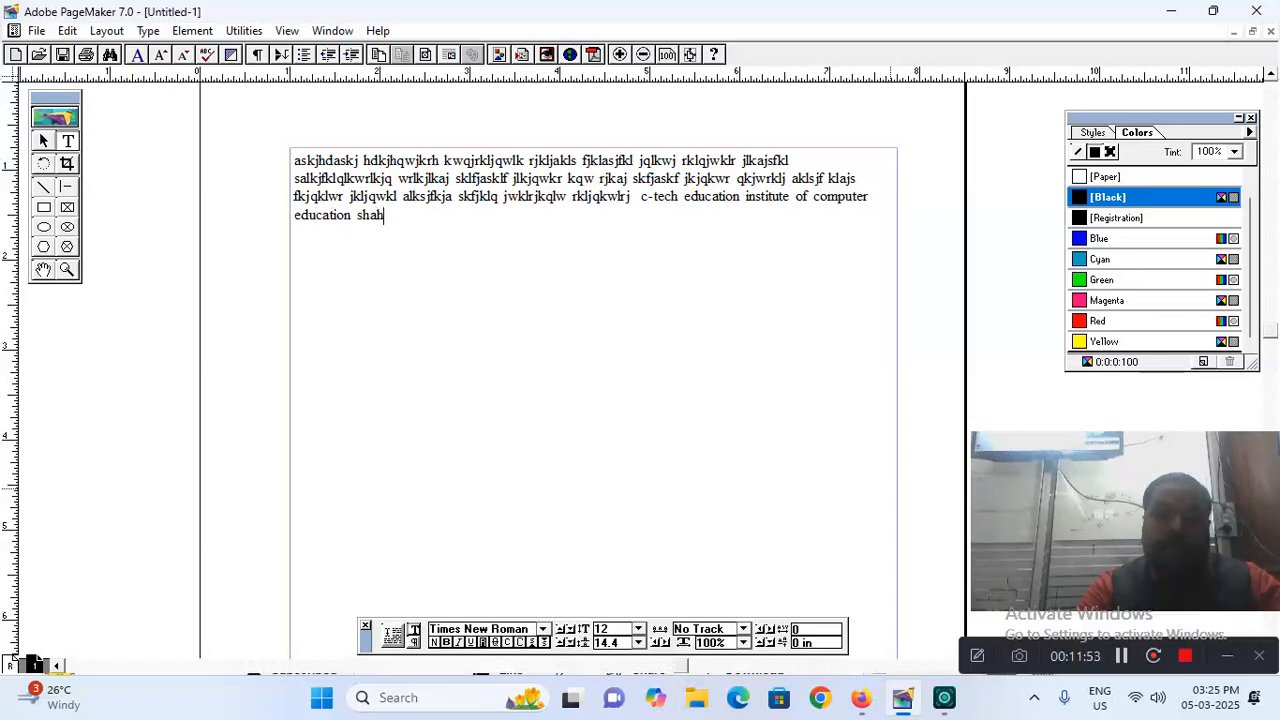
pyautogui.write('pur ')
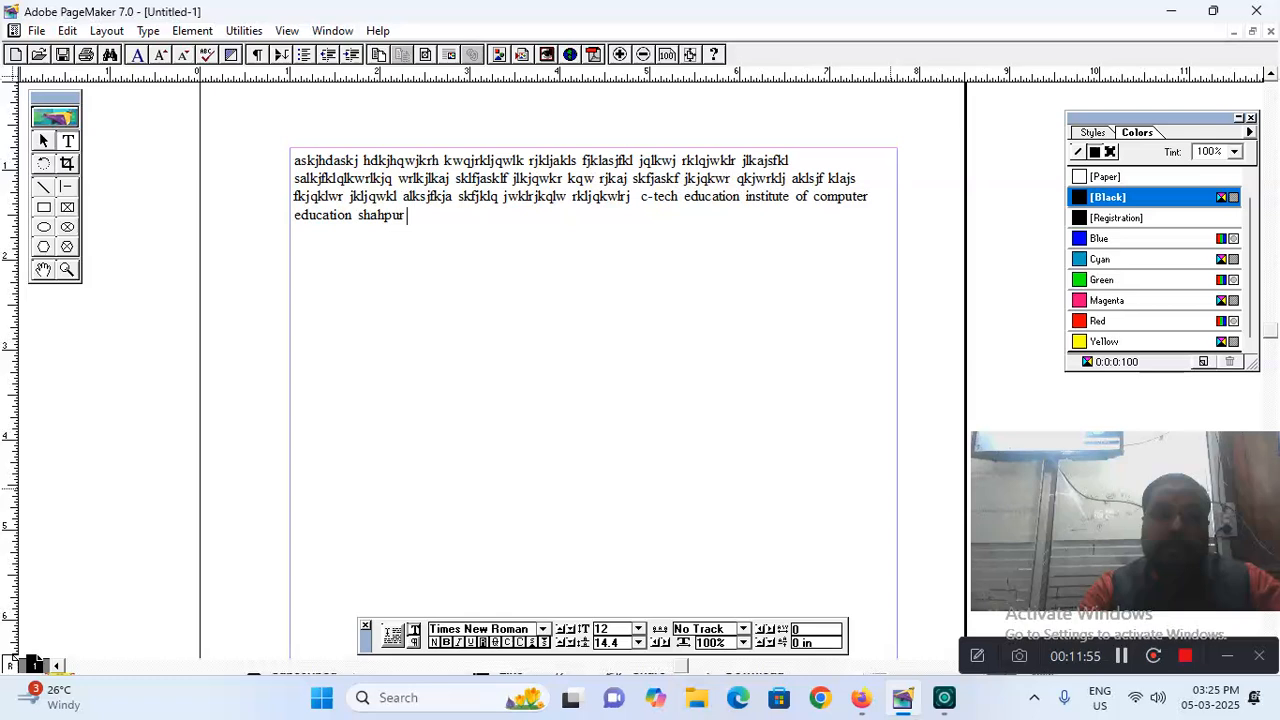
pyautogui.write('distt')
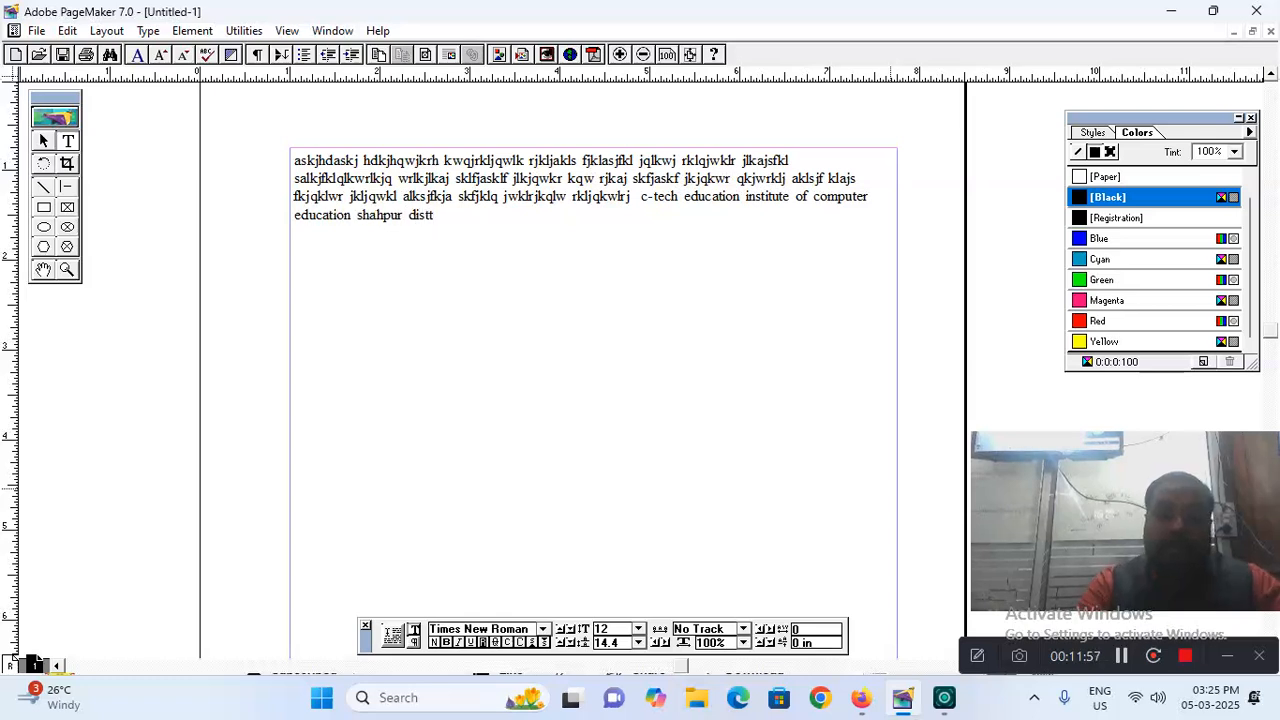
pyautogui.write('- muzaffar')
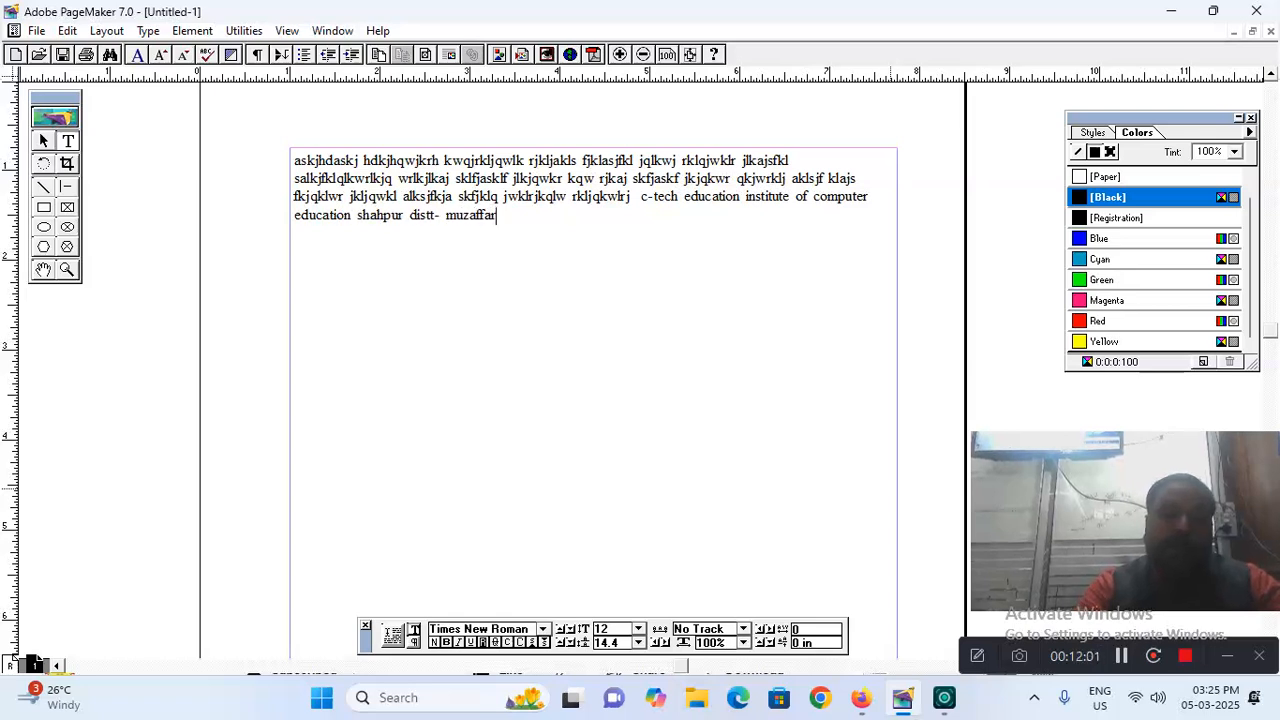
pyautogui.write('nagar')
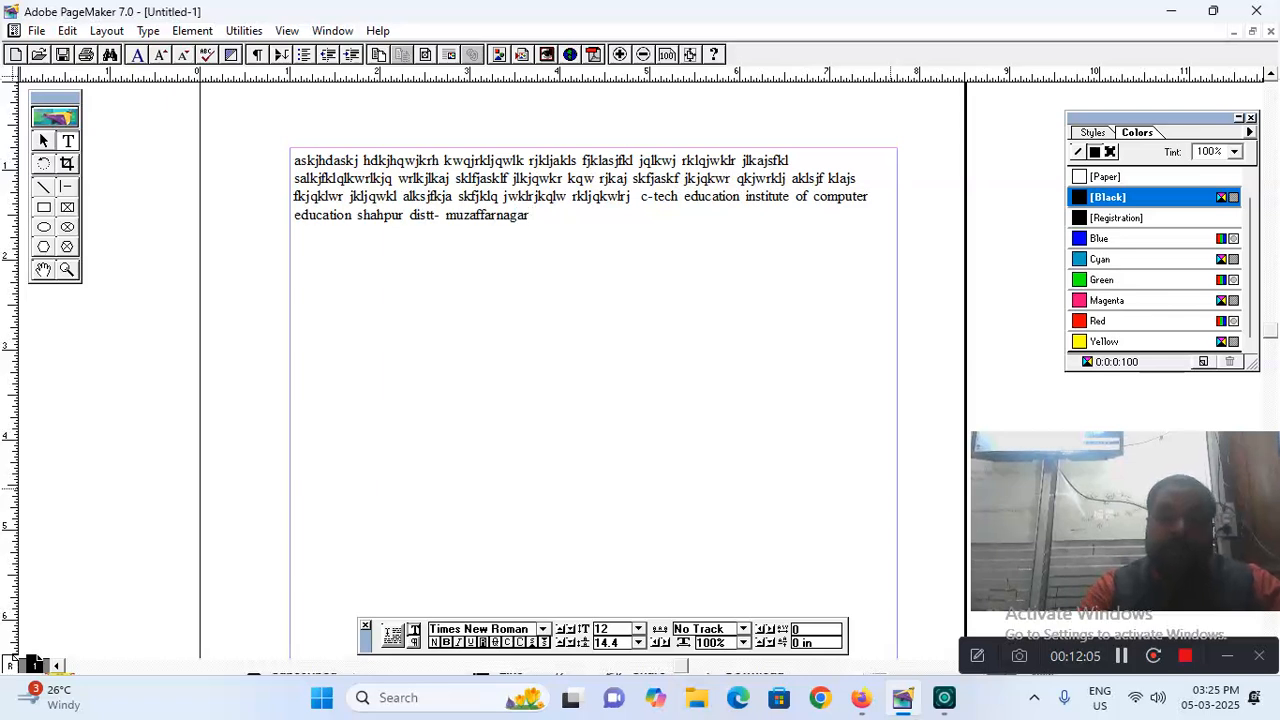
pyautogui.write('(U')
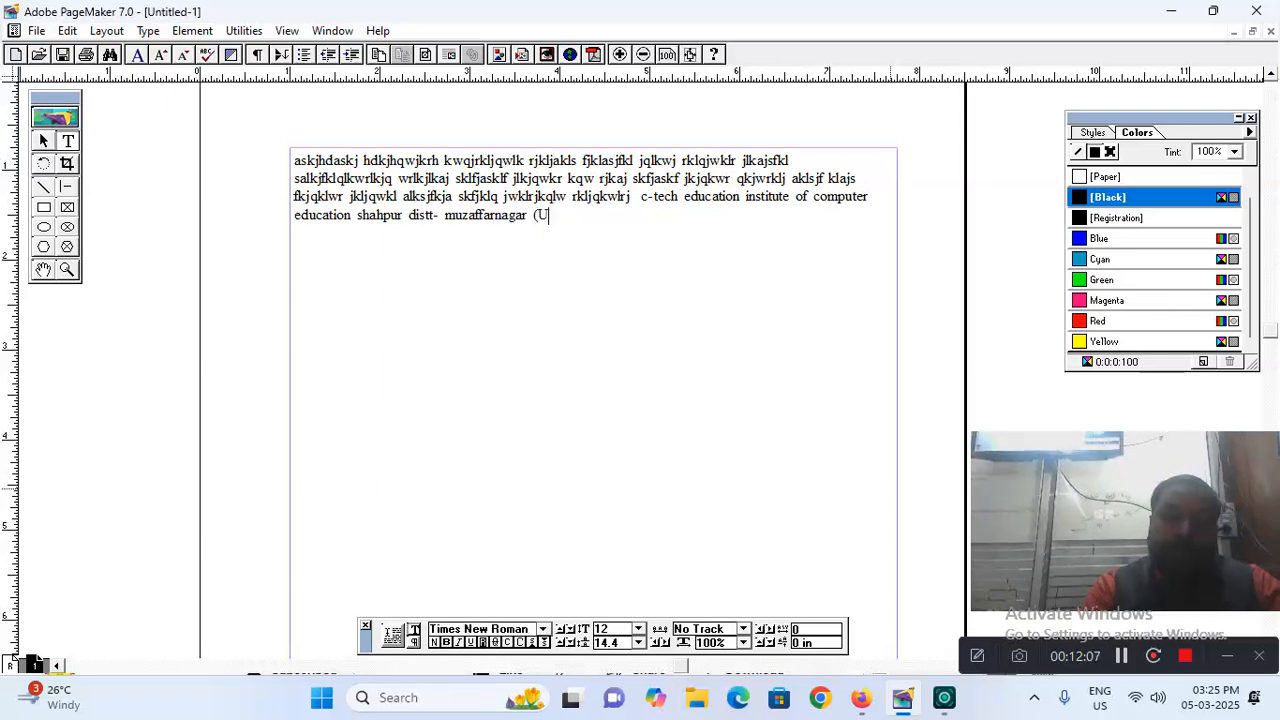
pyautogui.write('.P)')
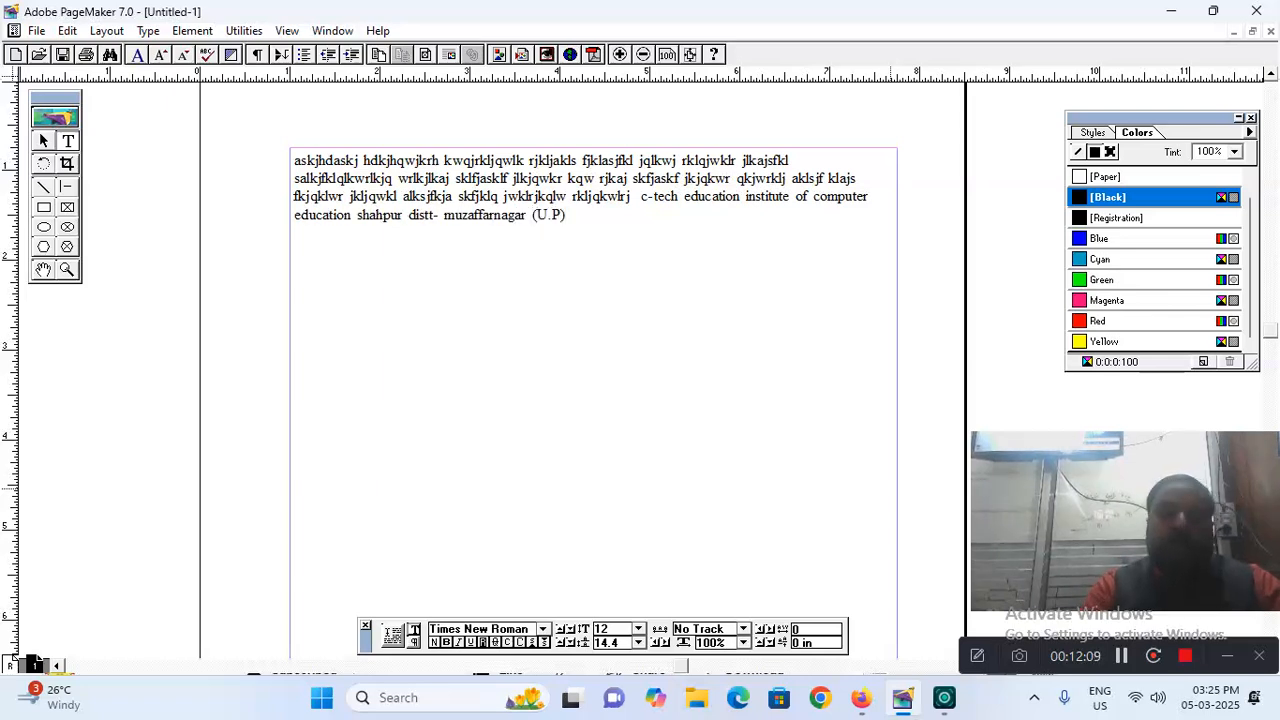
pyautogui.write(' pin')
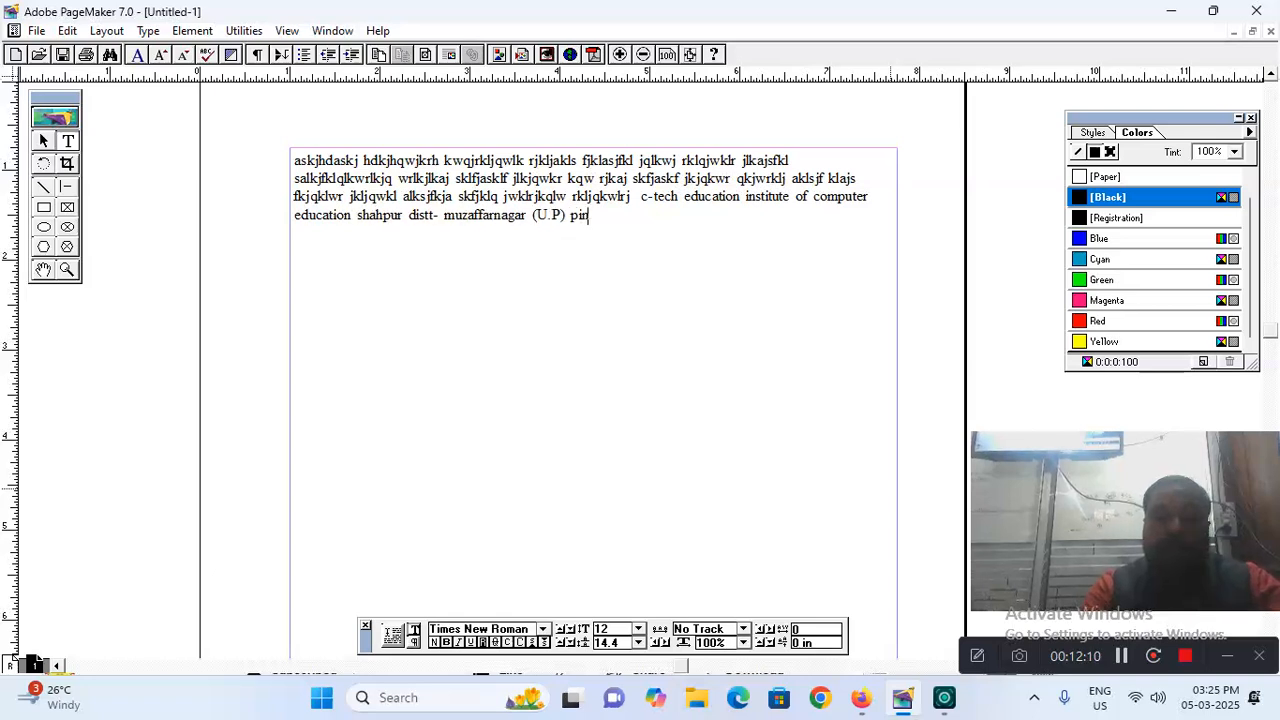
pyautogui.write(' 251318')
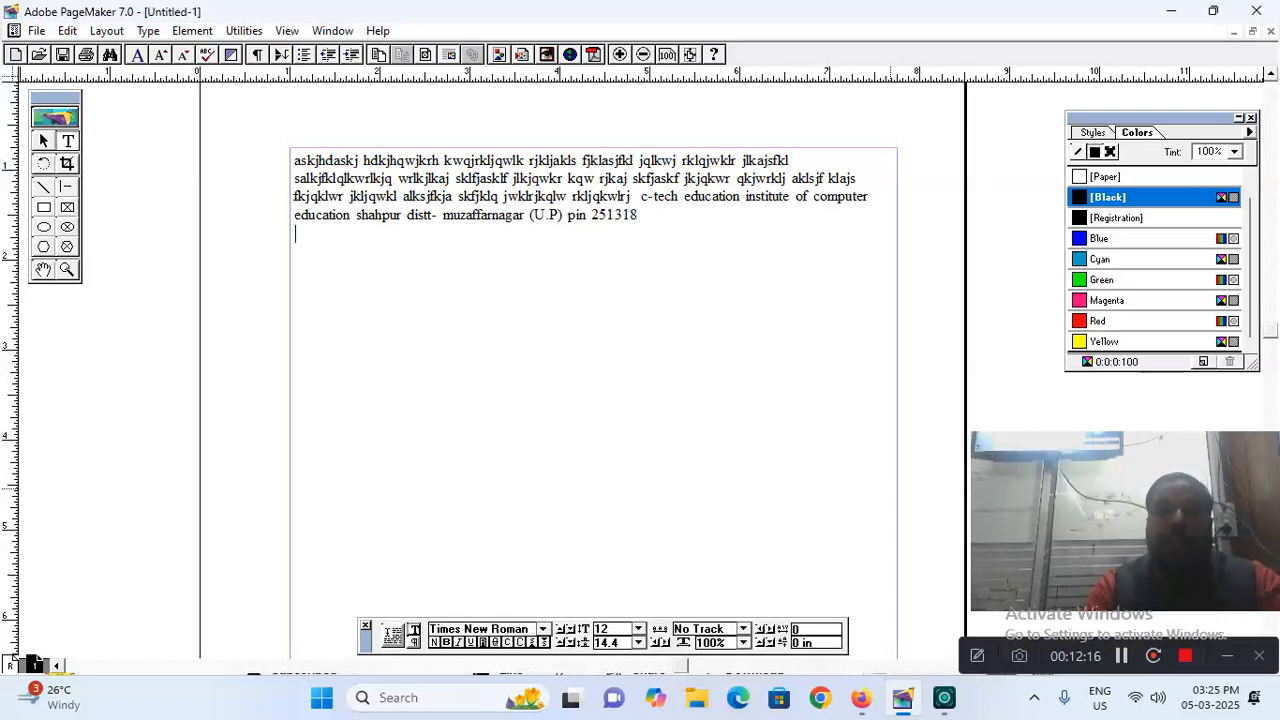
pyautogui.press('Return')
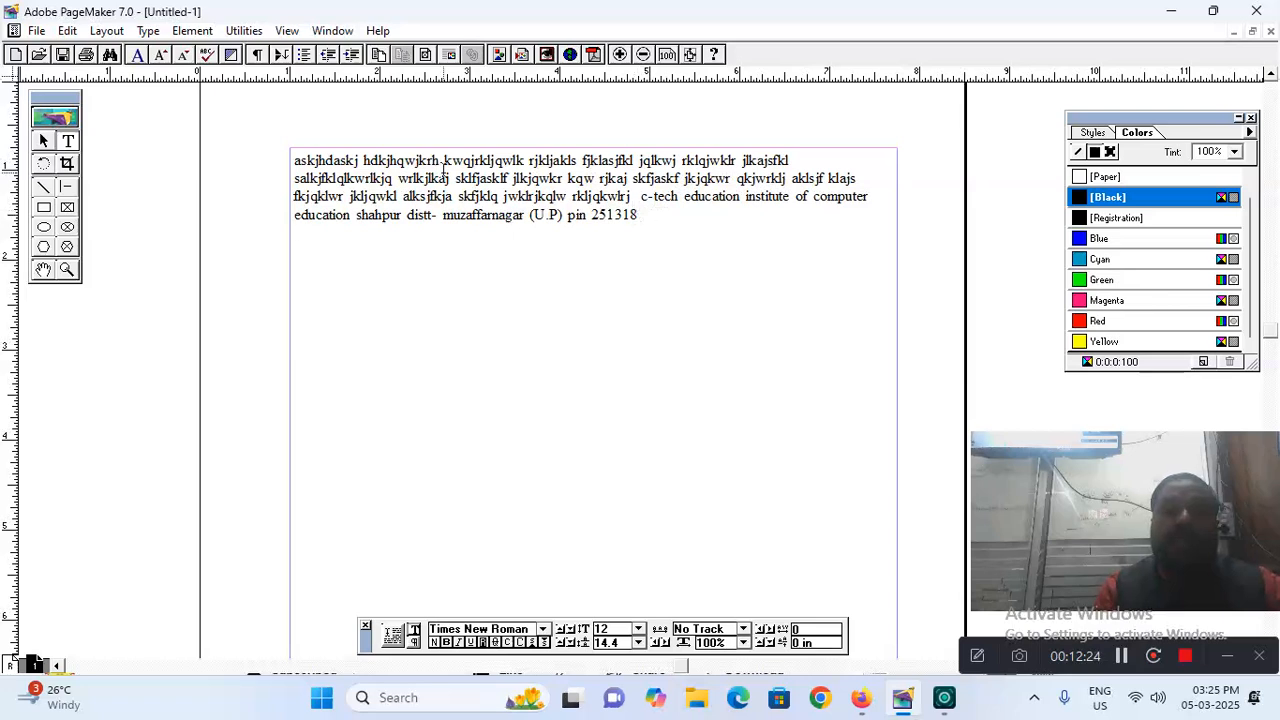
# Insert "asdas" before "c-tech" in the paragraph's third line to shift the words toward the line end
pyautogui.click(147, 30)
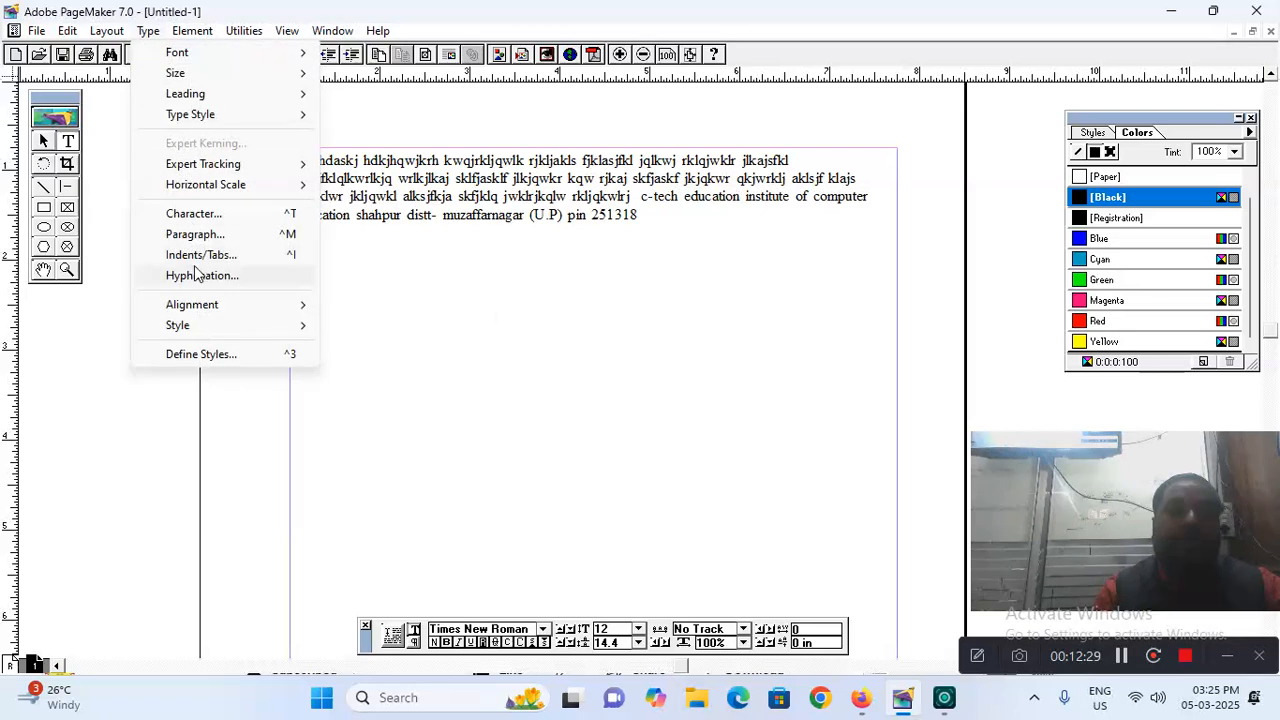
pyautogui.click(635, 205)
pyautogui.write('asdas')
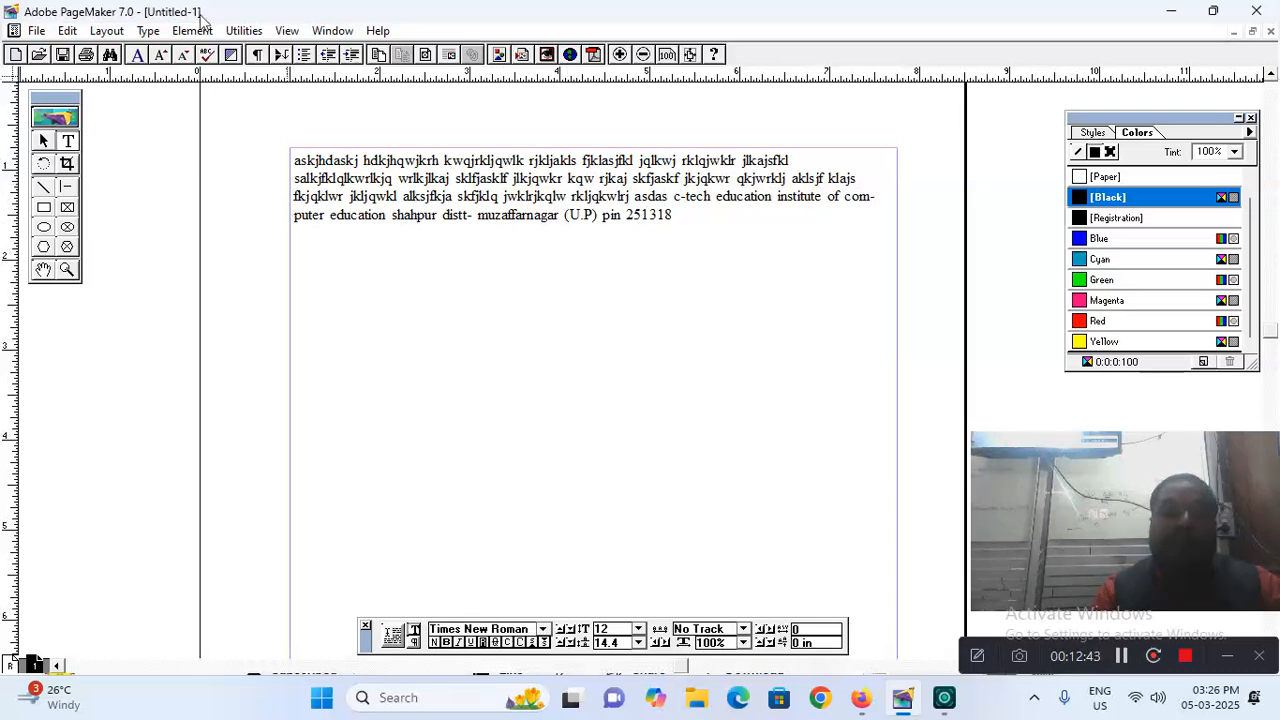
# Turn hyphenation off for the filler paragraph
pyautogui.click(164, 30)
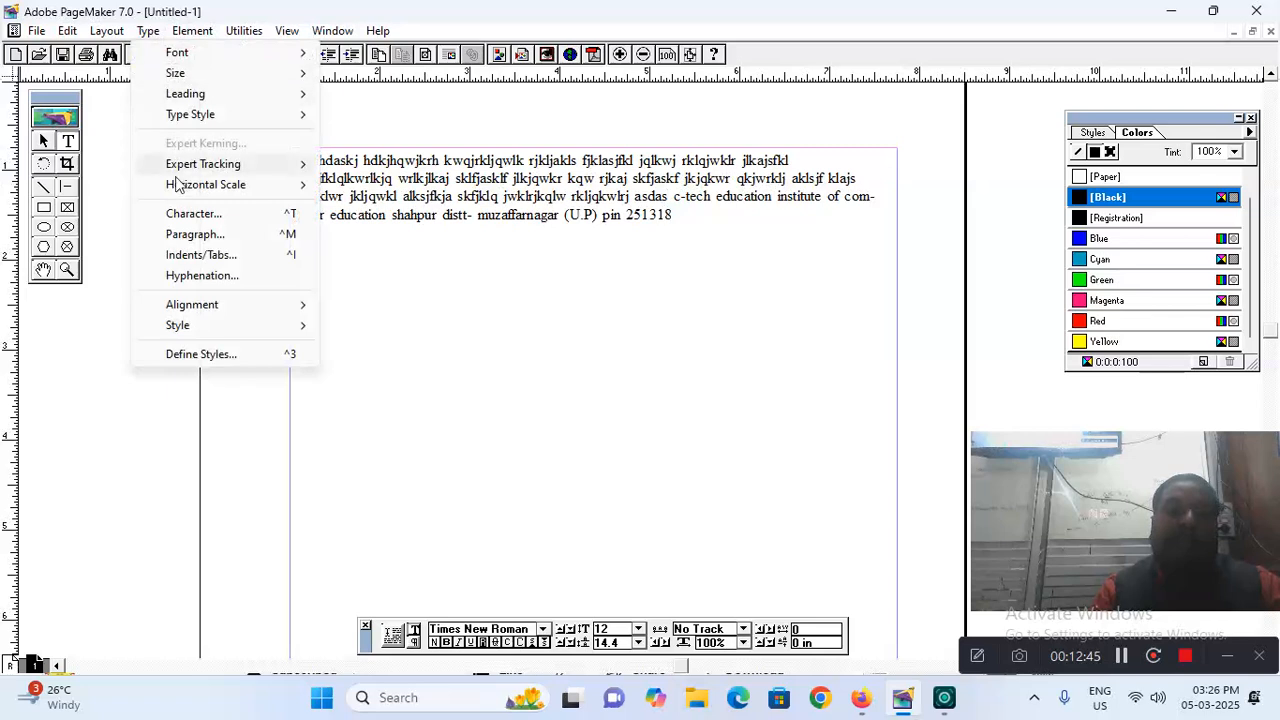
pyautogui.click(203, 276)
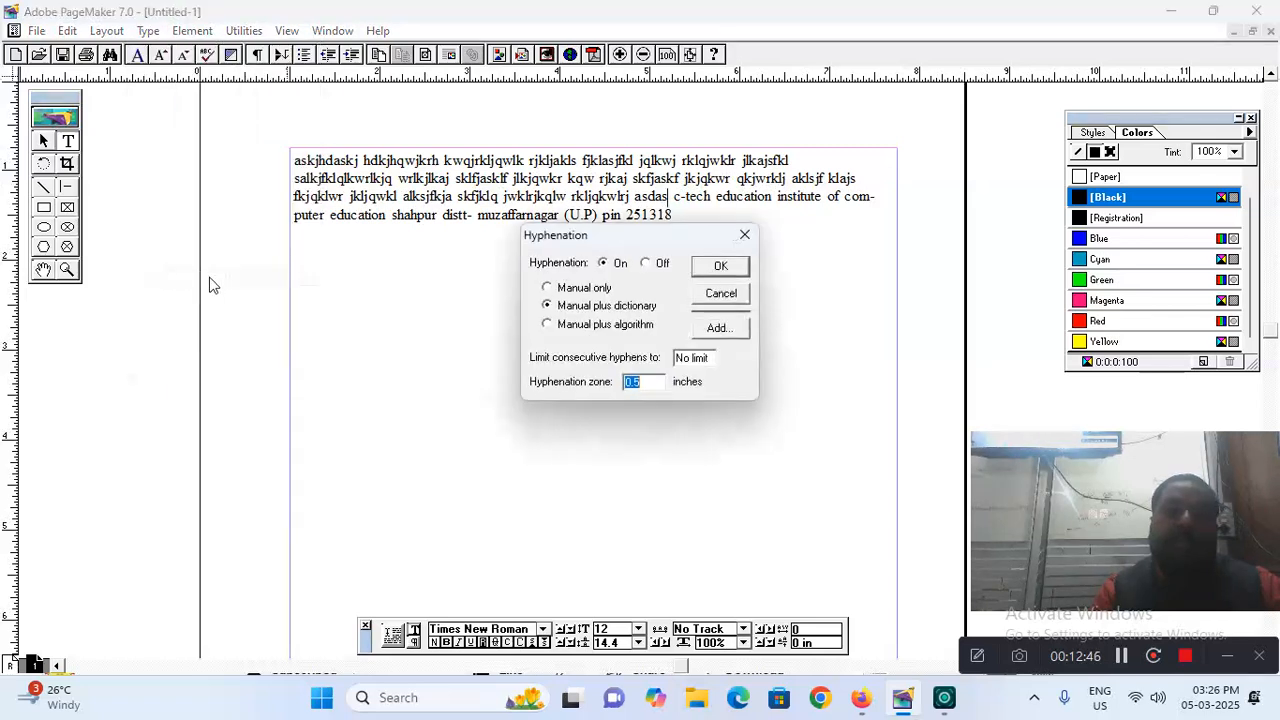
pyautogui.click(645, 264)
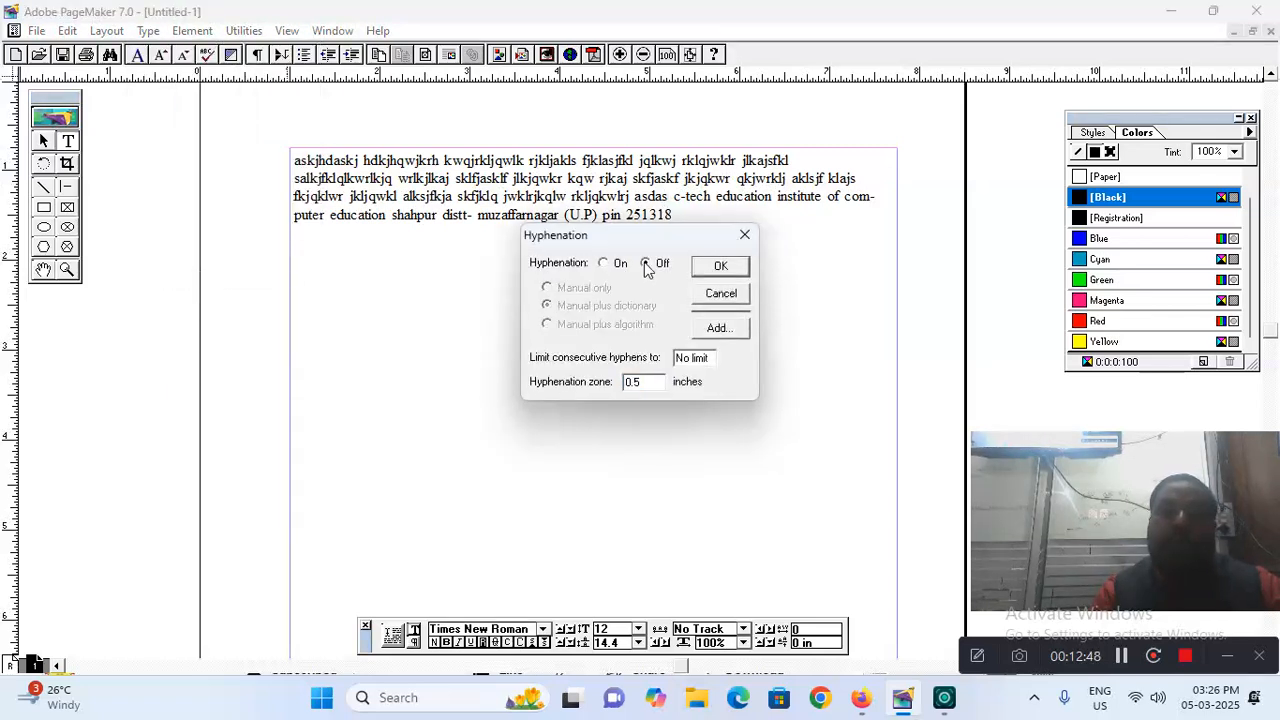
pyautogui.click(716, 265)
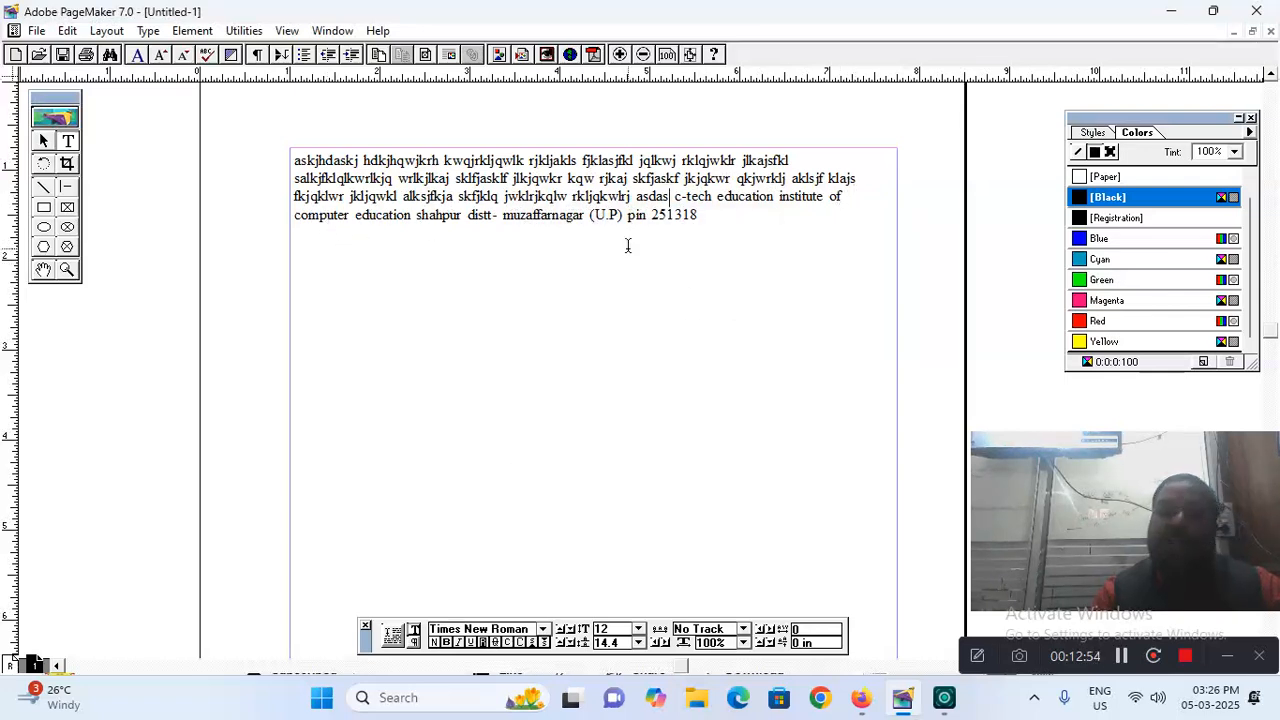
# Turn hyphenation back on for the paragraph with the manual plus dictionary method
pyautogui.click(148, 31)
pyautogui.click(203, 276)
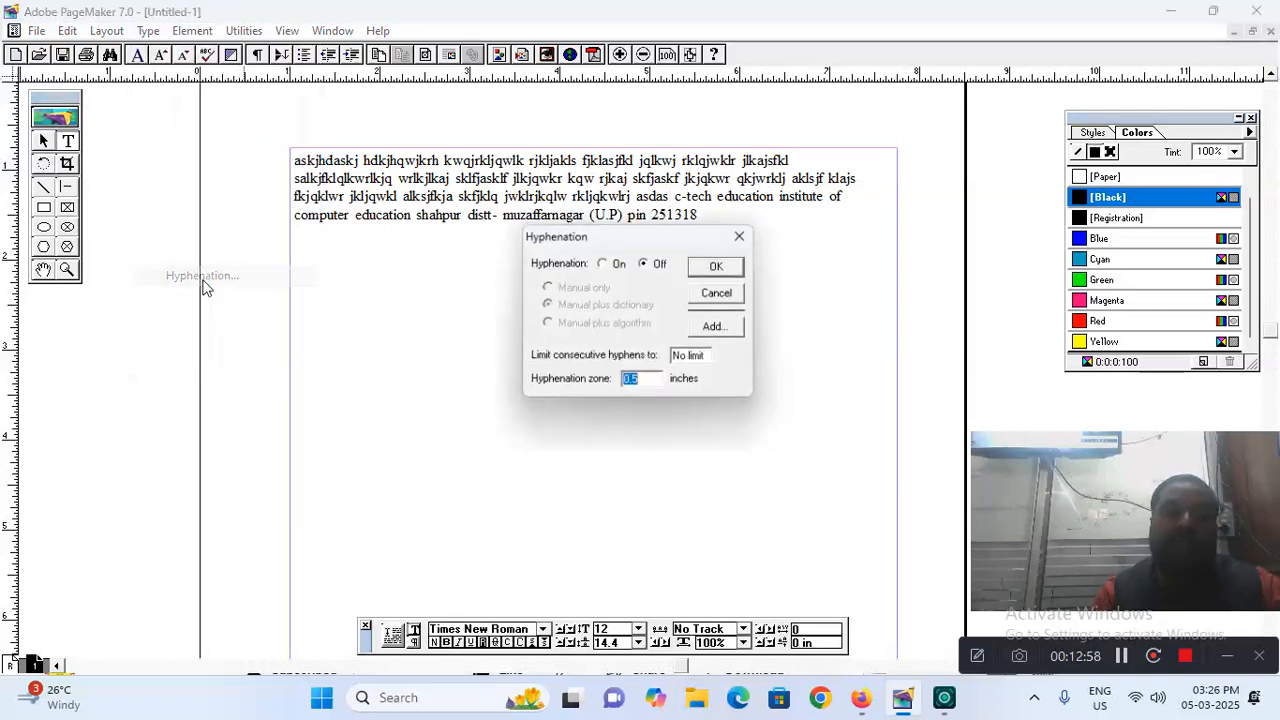
pyautogui.click(621, 266)
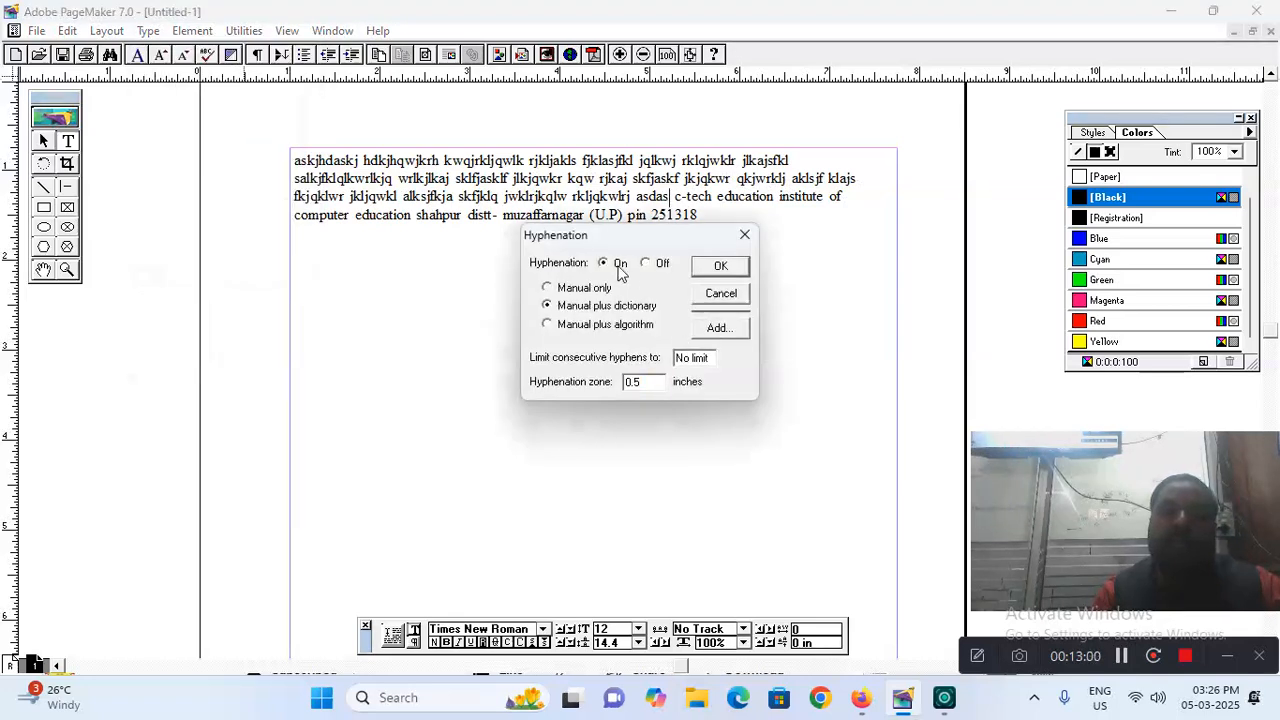
pyautogui.click(720, 266)
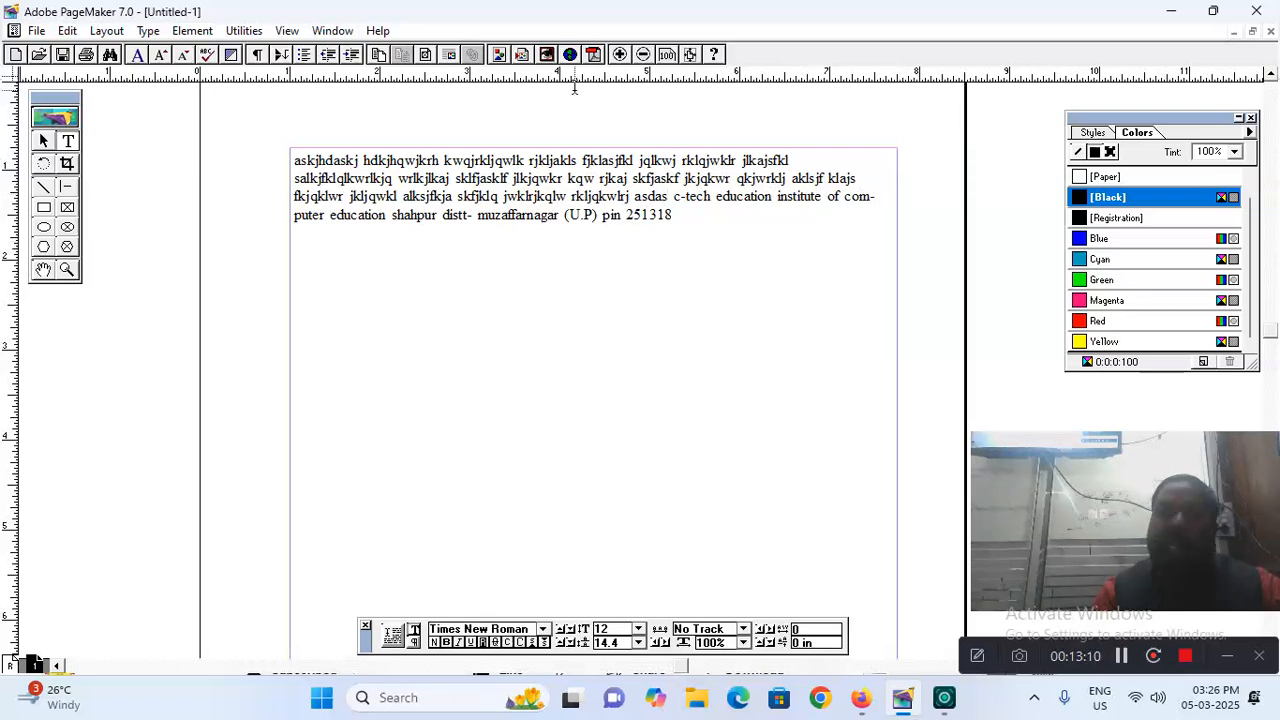
# Switch the paragraph's hyphenation off again
pyautogui.click(148, 30)
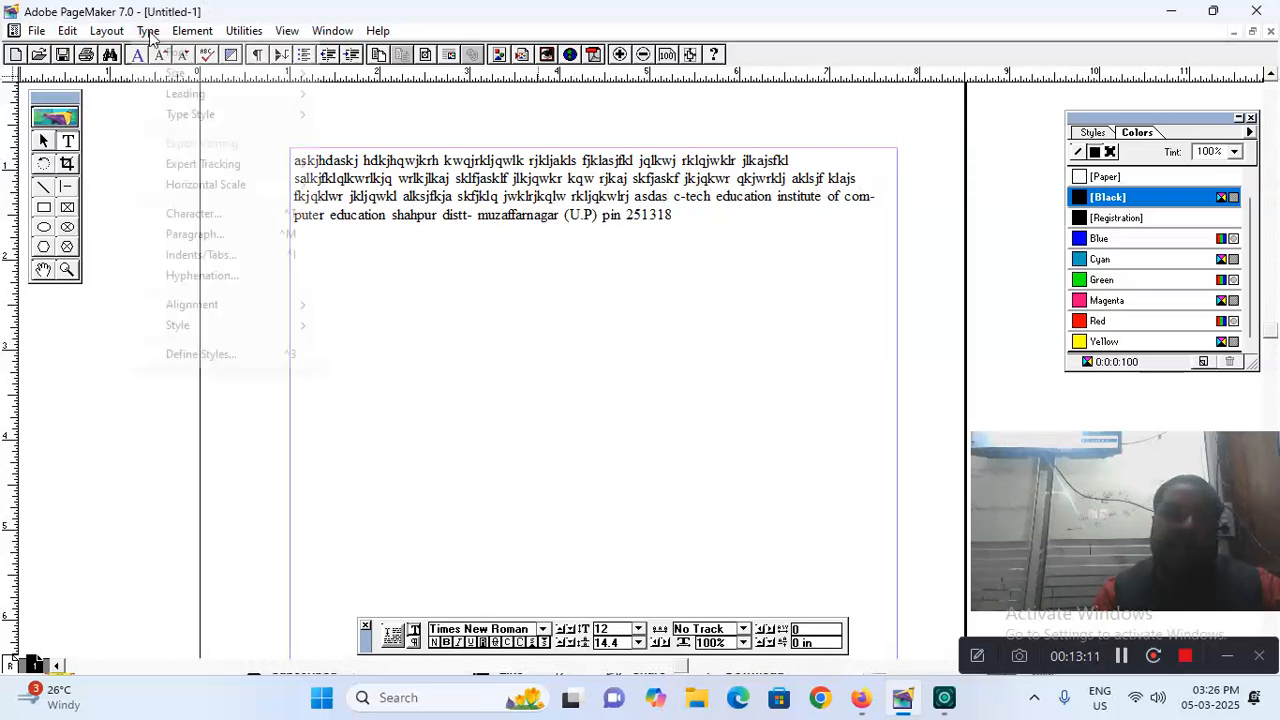
pyautogui.click(204, 276)
pyautogui.click(646, 263)
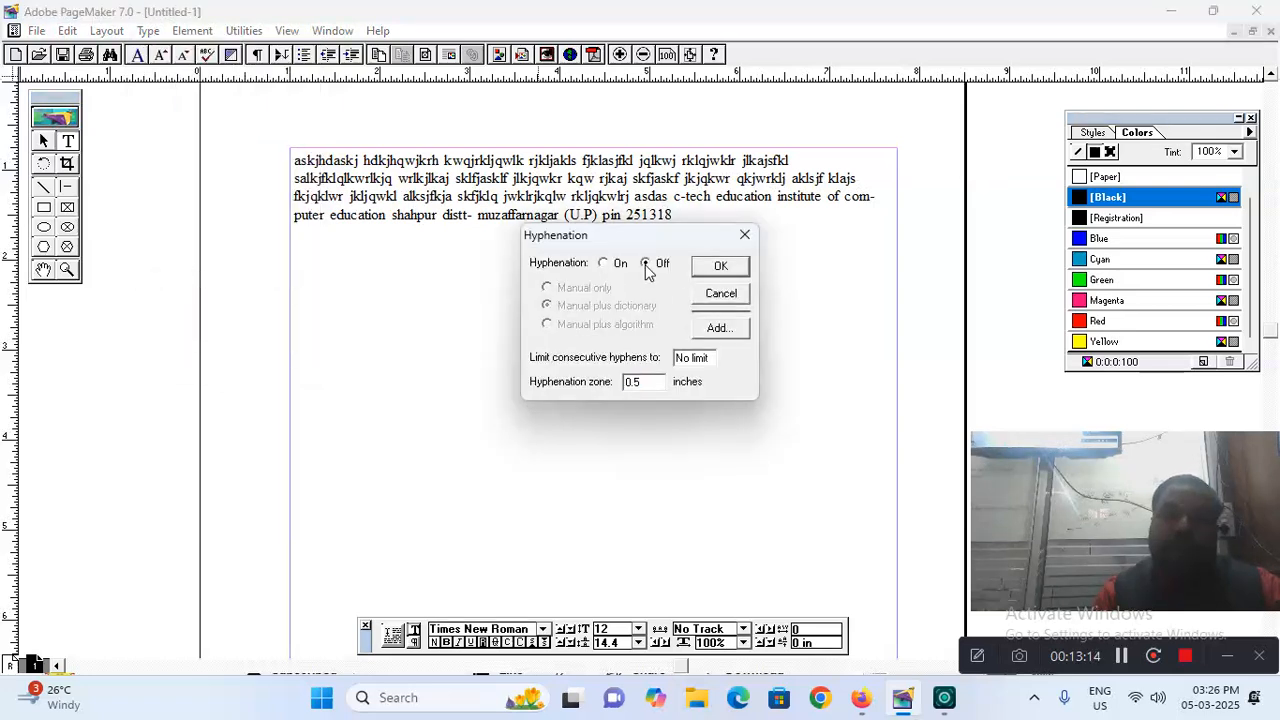
pyautogui.click(720, 265)
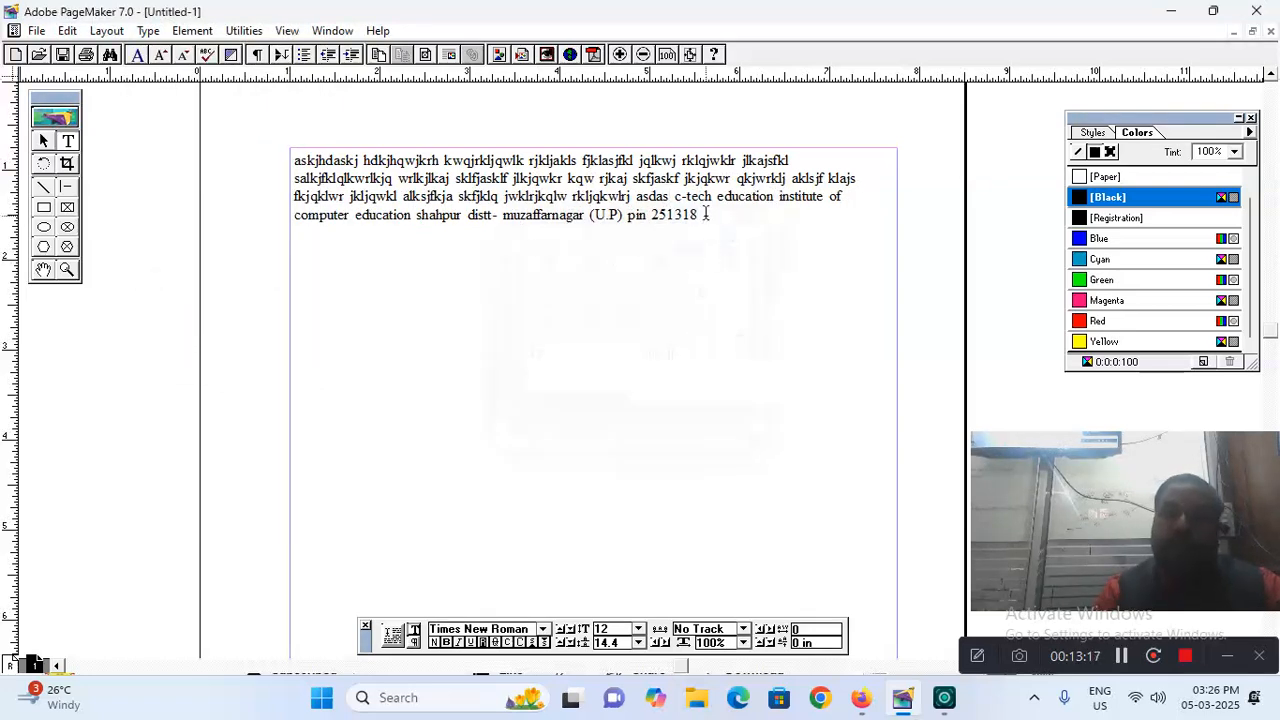
# Center-align the empty line below the paragraph and fill it with over three lines of random filler text
pyautogui.click(148, 30)
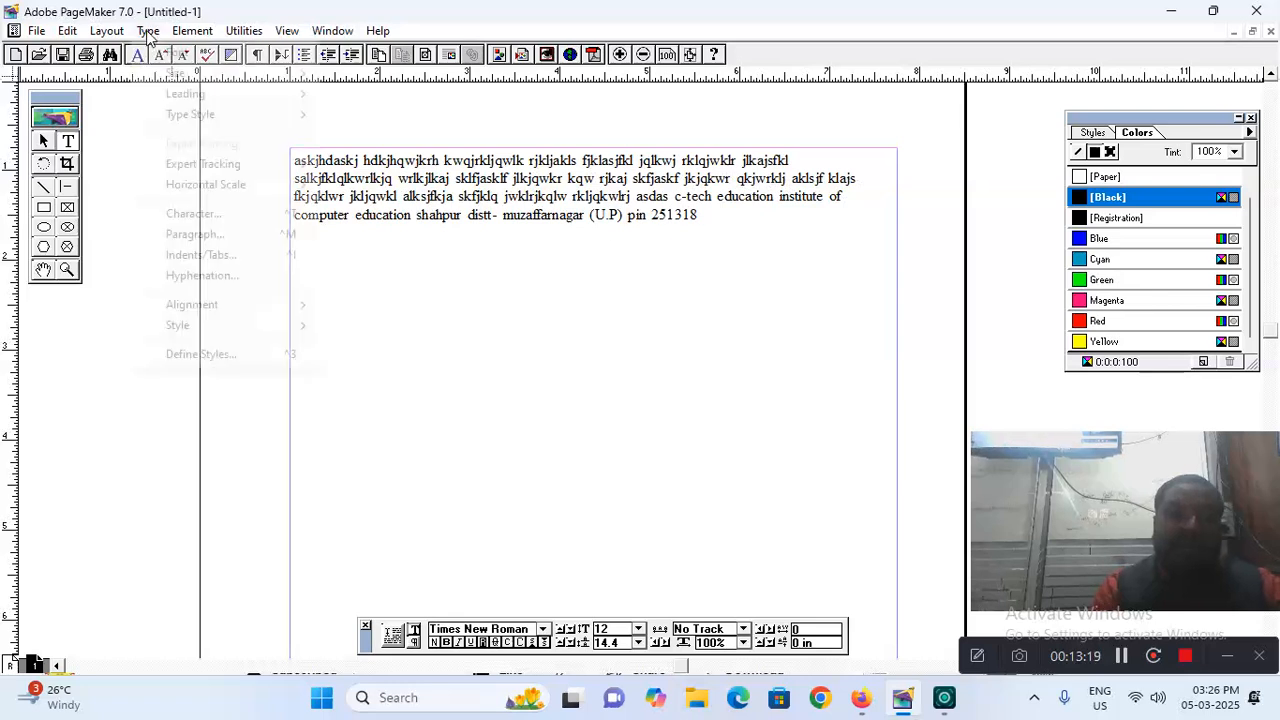
pyautogui.moveTo(212, 305)
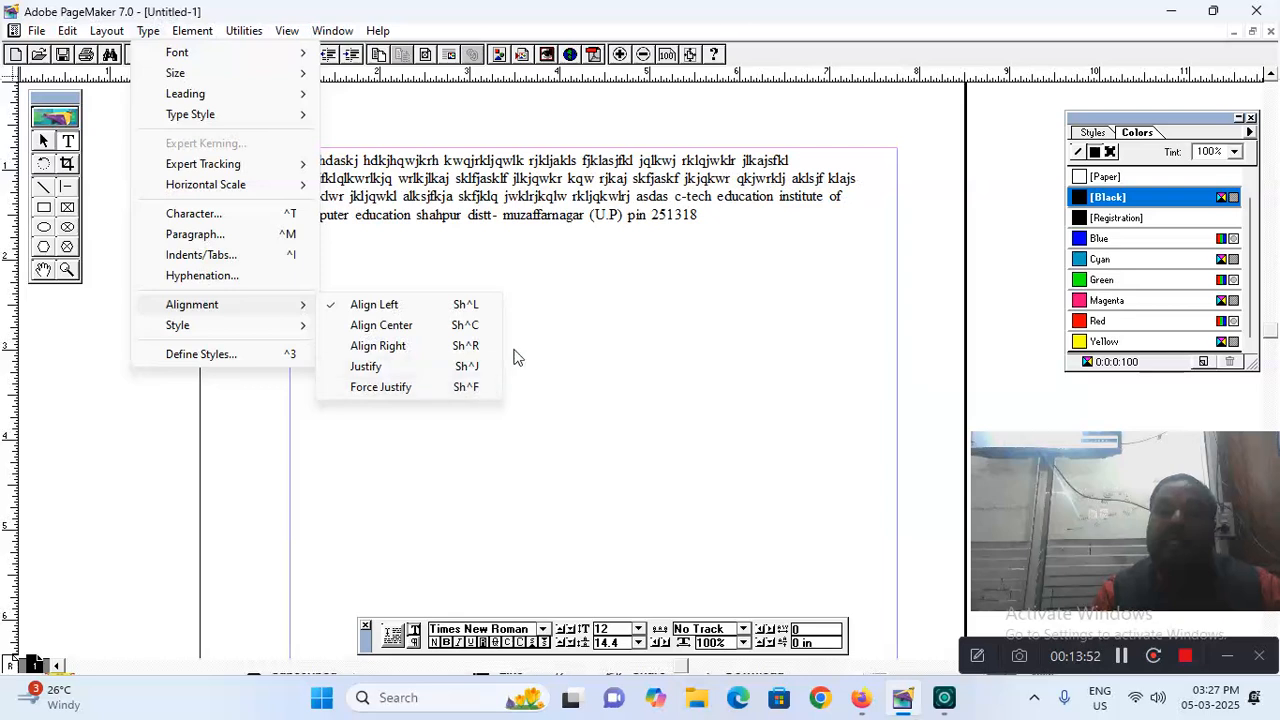
pyautogui.click(385, 326)
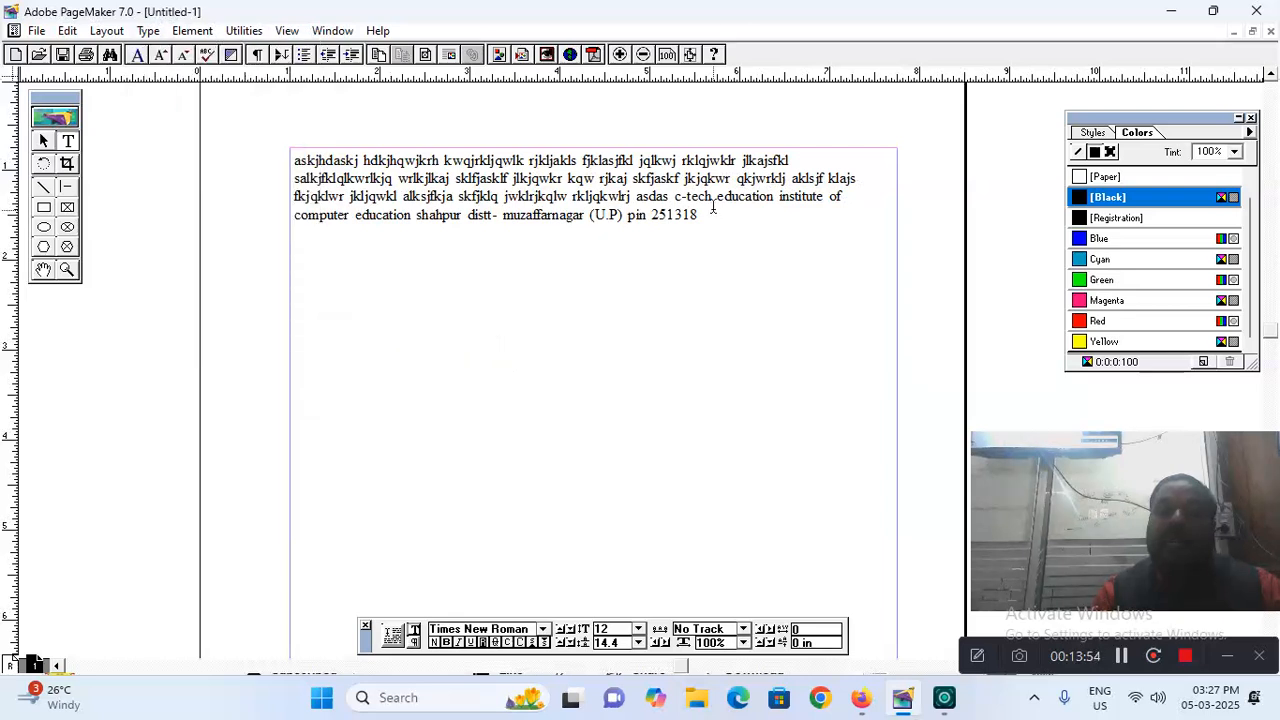
pyautogui.write('safh gaskjfhkjh kjqhwkjr hqjkwh rkjh jkas hfkjahsjkhf kjhqwjkrhjkqw rjkhajks hfjkashfkj kjqhwjrk hqwkjrhjka hskjfhaskfh kjhqjwh rkjqwh krjh jkas hjkfhasjkfh jkqhwjkrh qkjwrhjk hajksf hjkahs fjkhjqkw hrjkhqwkjr hjkash fjkhaskjf hkjqhwjrkhqjwkr jkahsfkj ahskjfhjkqwh rkjhqwkjr kjahsjkf hakjsfh kj')
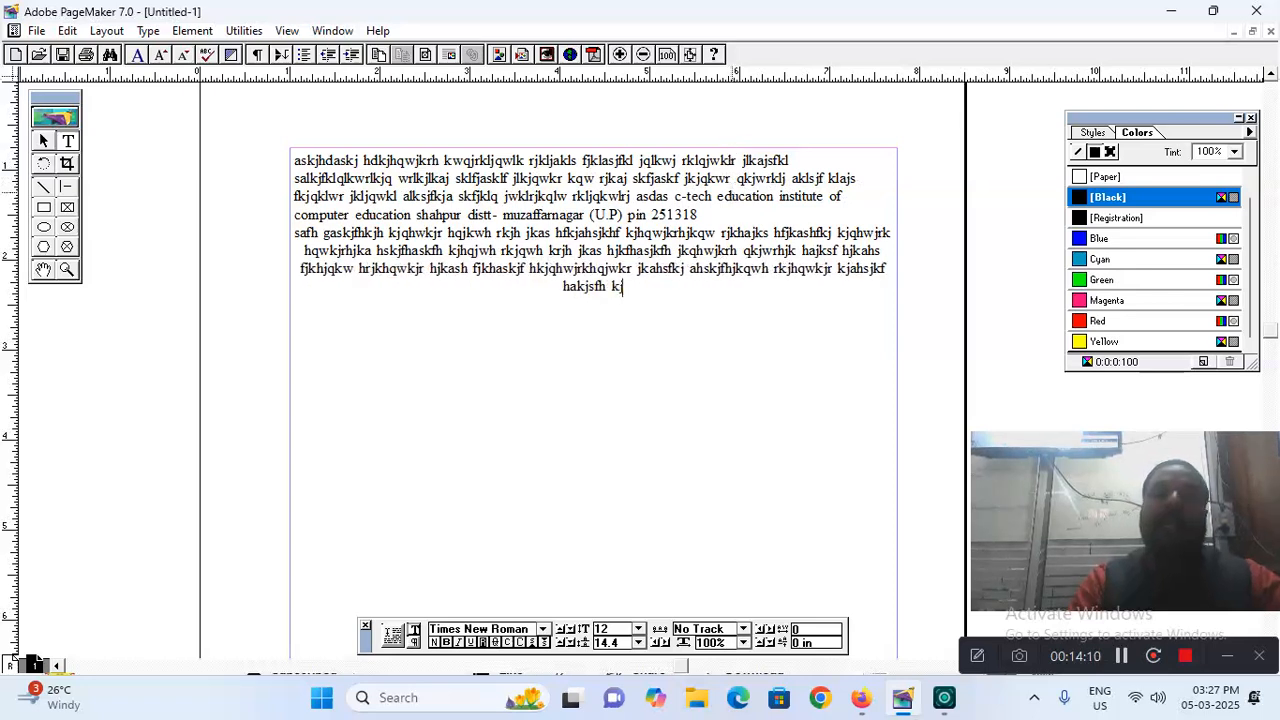
# Right-align the second paragraph and extend it with about three more lines of random filler text
pyautogui.click(152, 34)
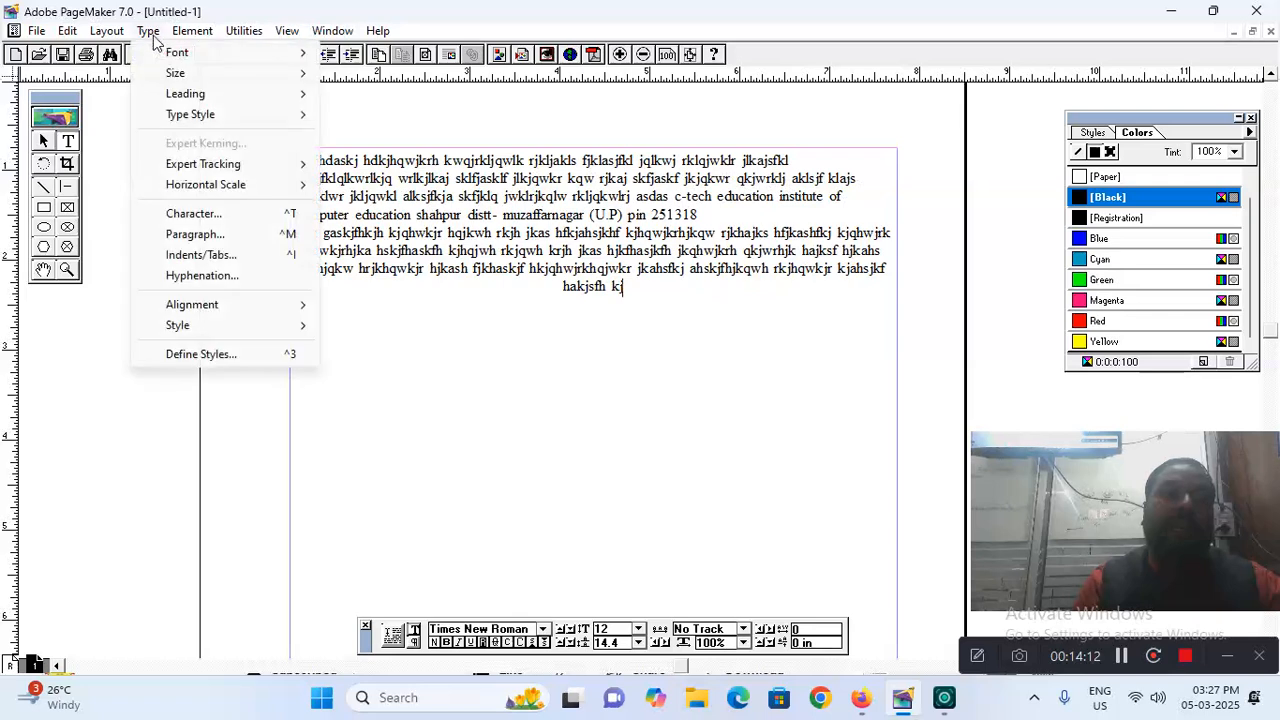
pyautogui.moveTo(214, 306)
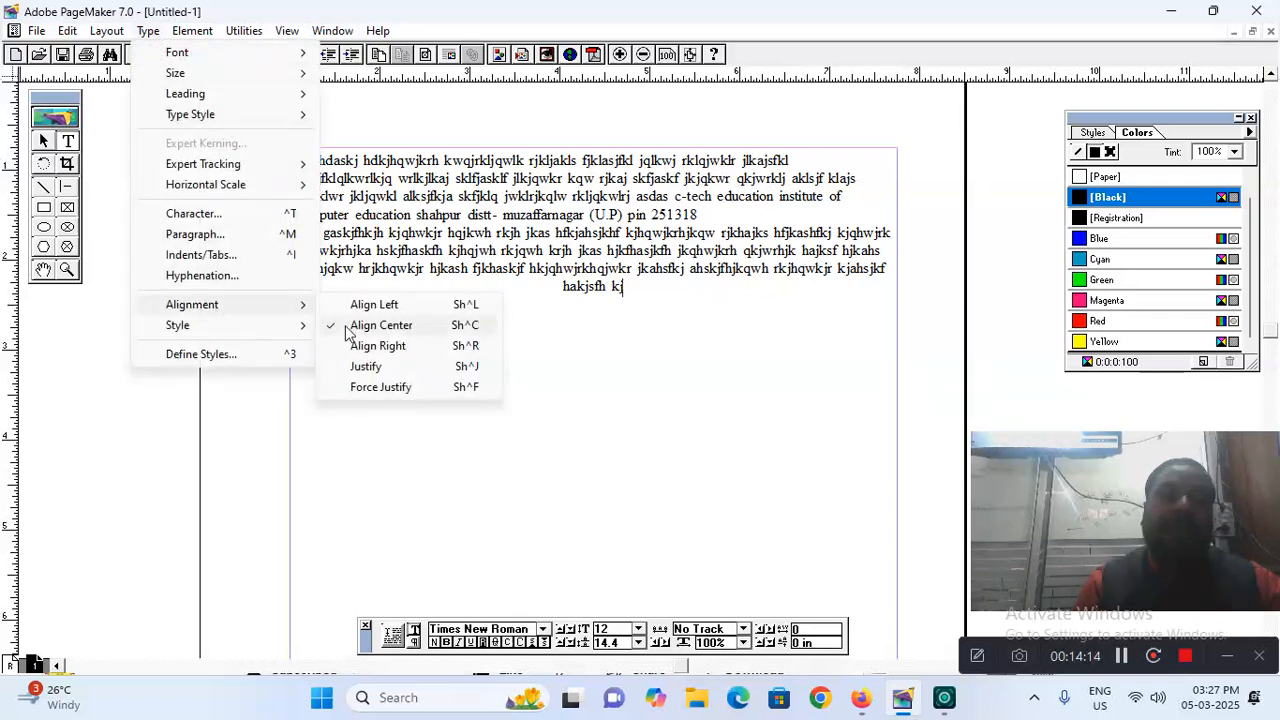
pyautogui.click(380, 346)
pyautogui.write('aw')
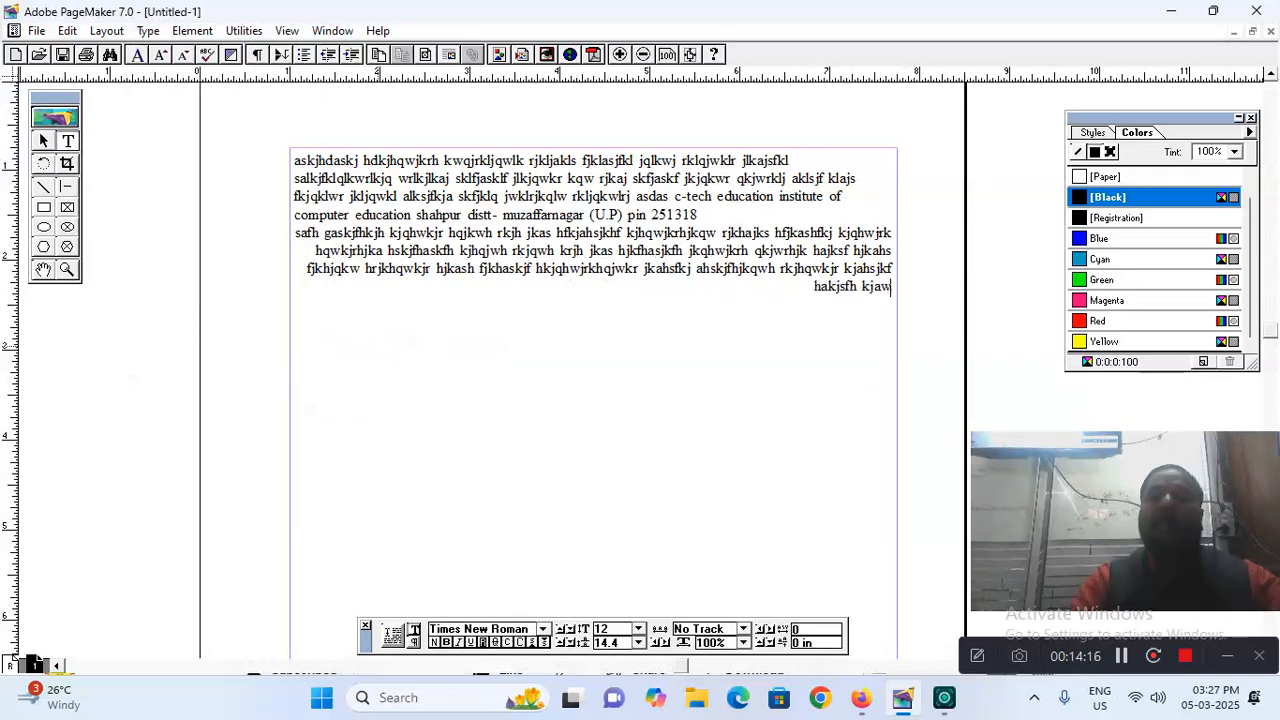
pyautogui.write('hdasf kjash fkjhkjqwh rkjhqwkjrh jkhaskjfh kajsfh kjh qkjwhrk')
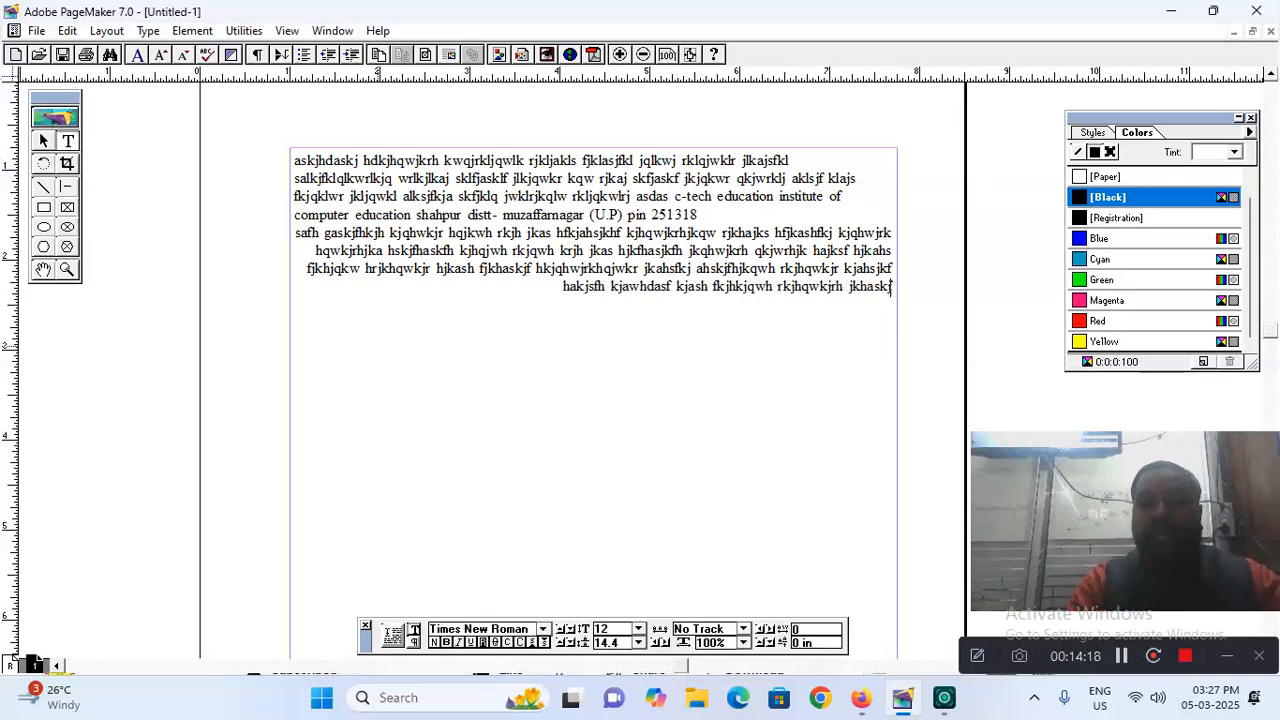
pyautogui.write('jq whkjrhakjs hfjkh asjkfhjkqhw kjrhqjkwhrjk')
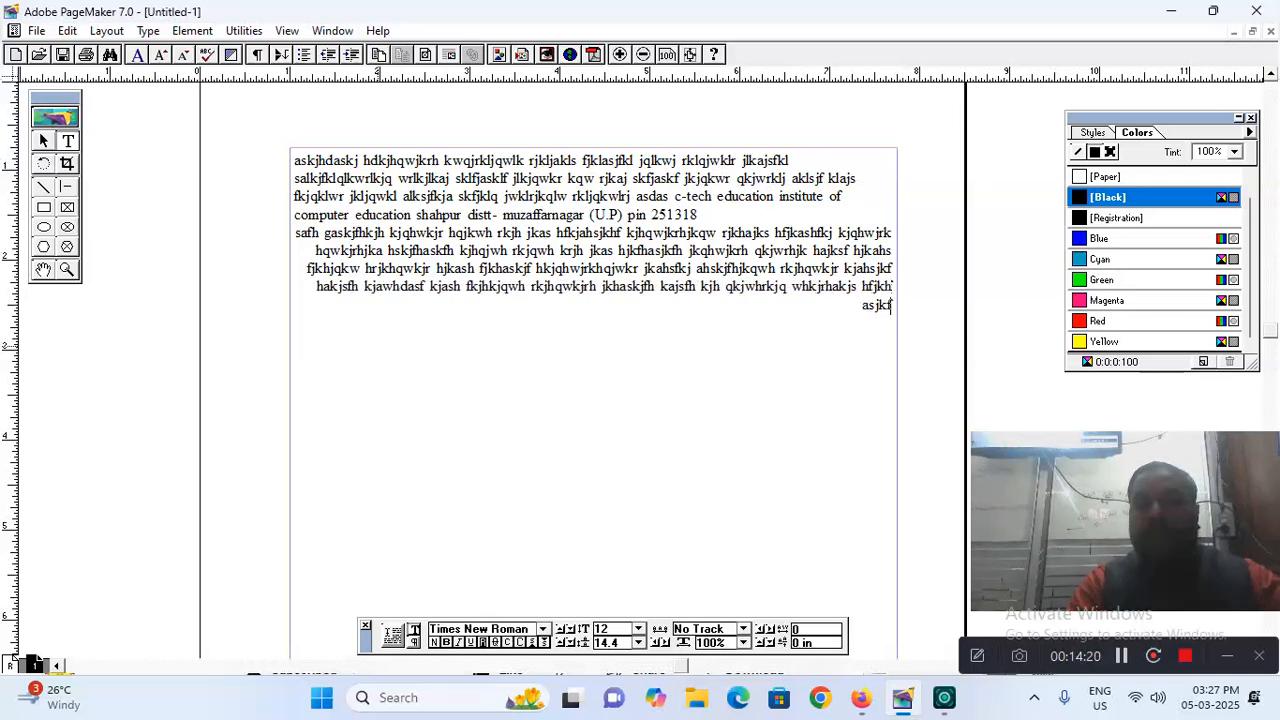
pyautogui.write('ha sjfhjkas fkjhqkwj')
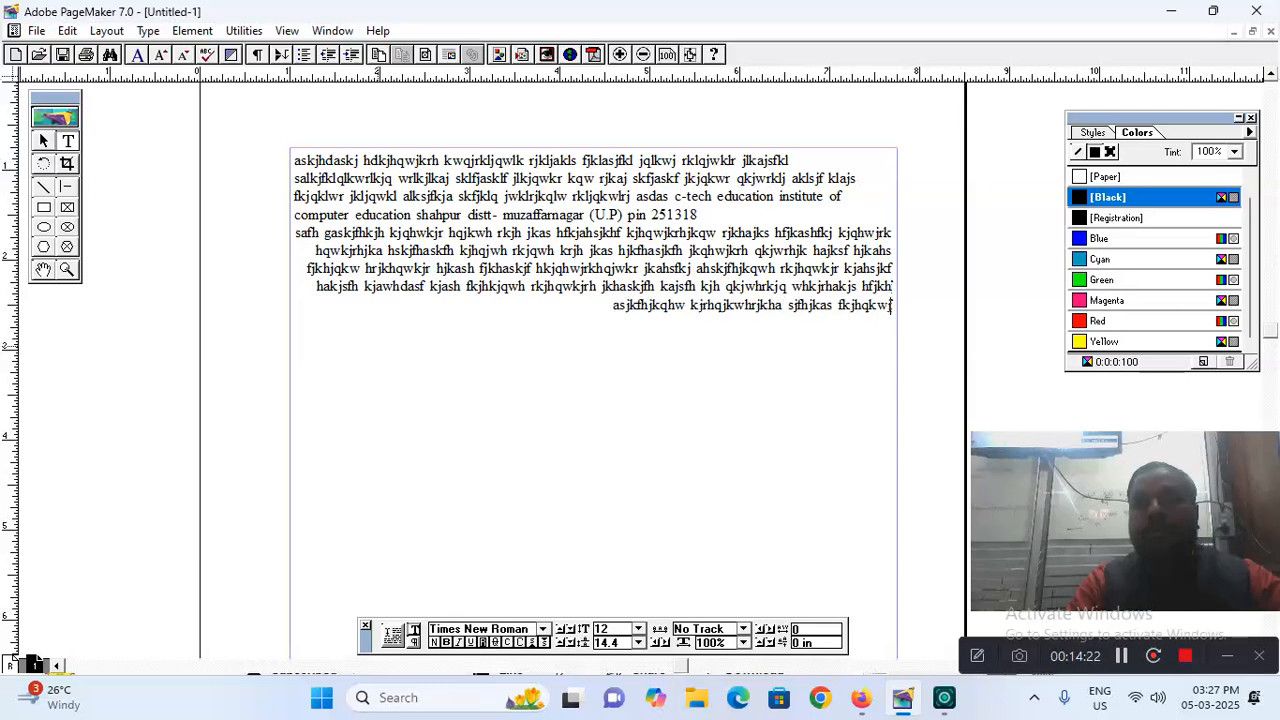
pyautogui.write(' rkjqhwrj kjhaf akjshfkj kjqwh')
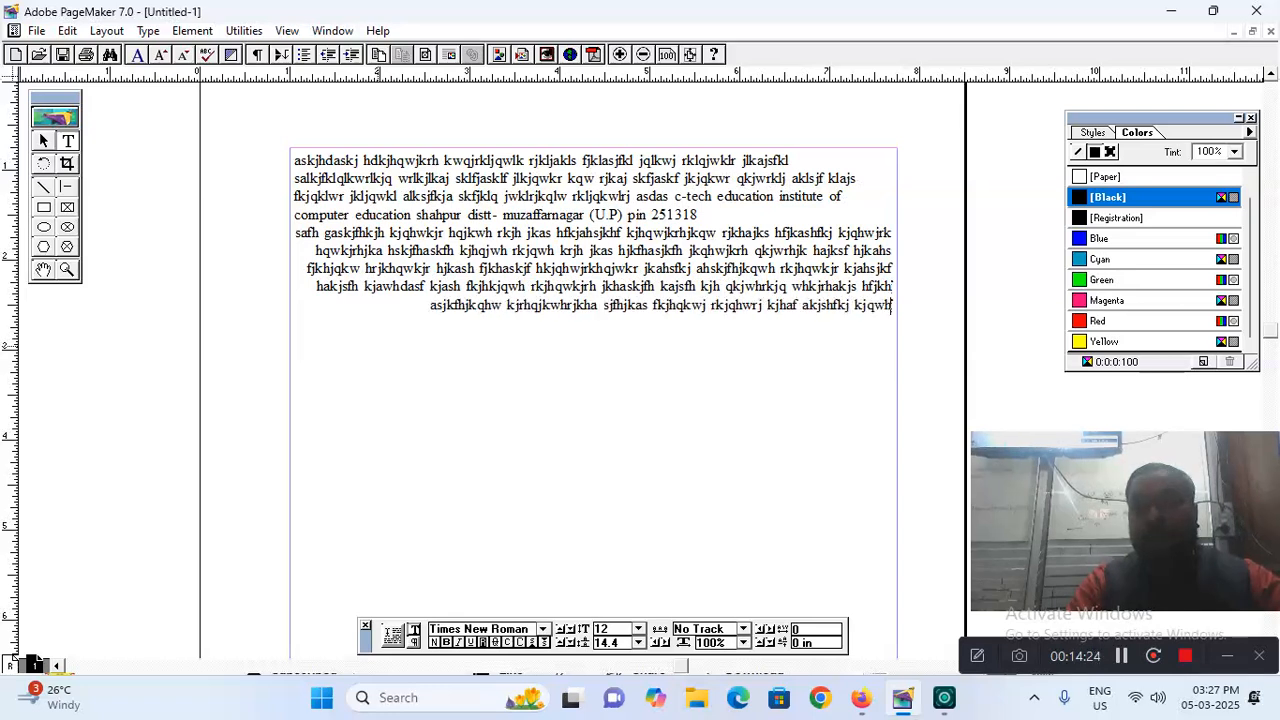
pyautogui.write('qwkjrkjqhwrkjh kjhakjfhaskjhfkj')
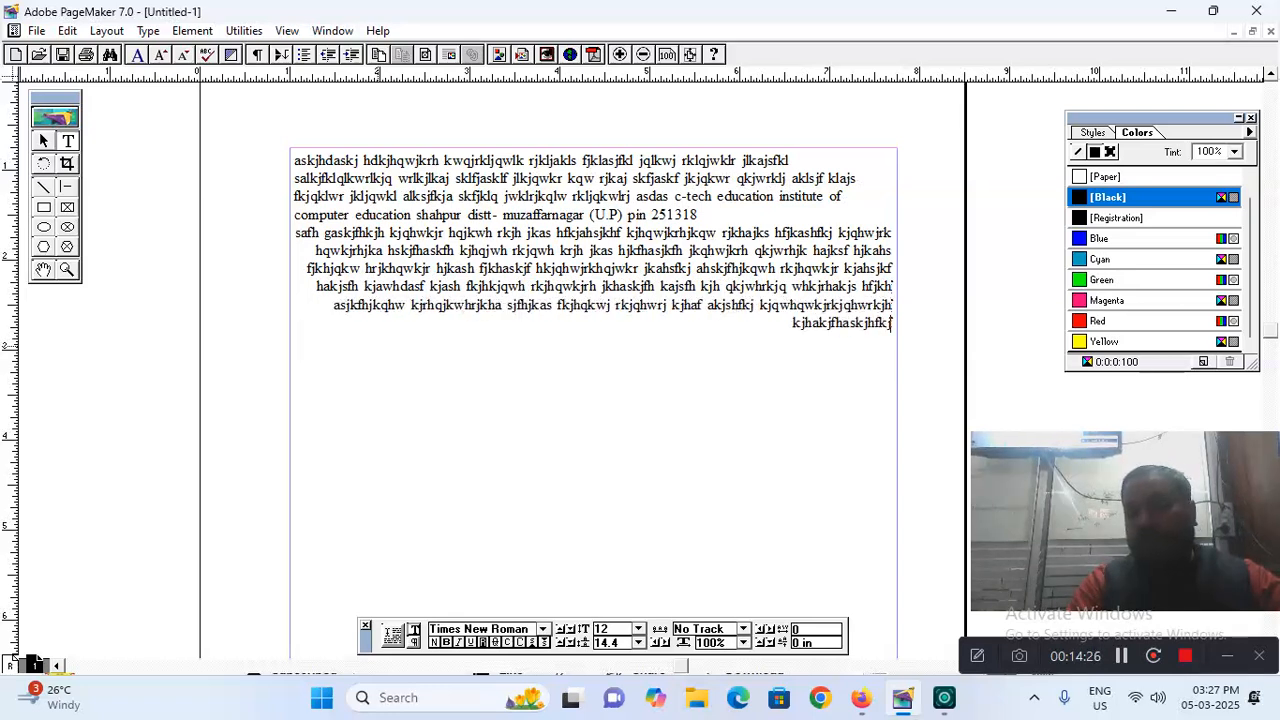
pyautogui.write(' qkwjhrjkqw hrkjhjasjkfhajksfjahsfjkh')
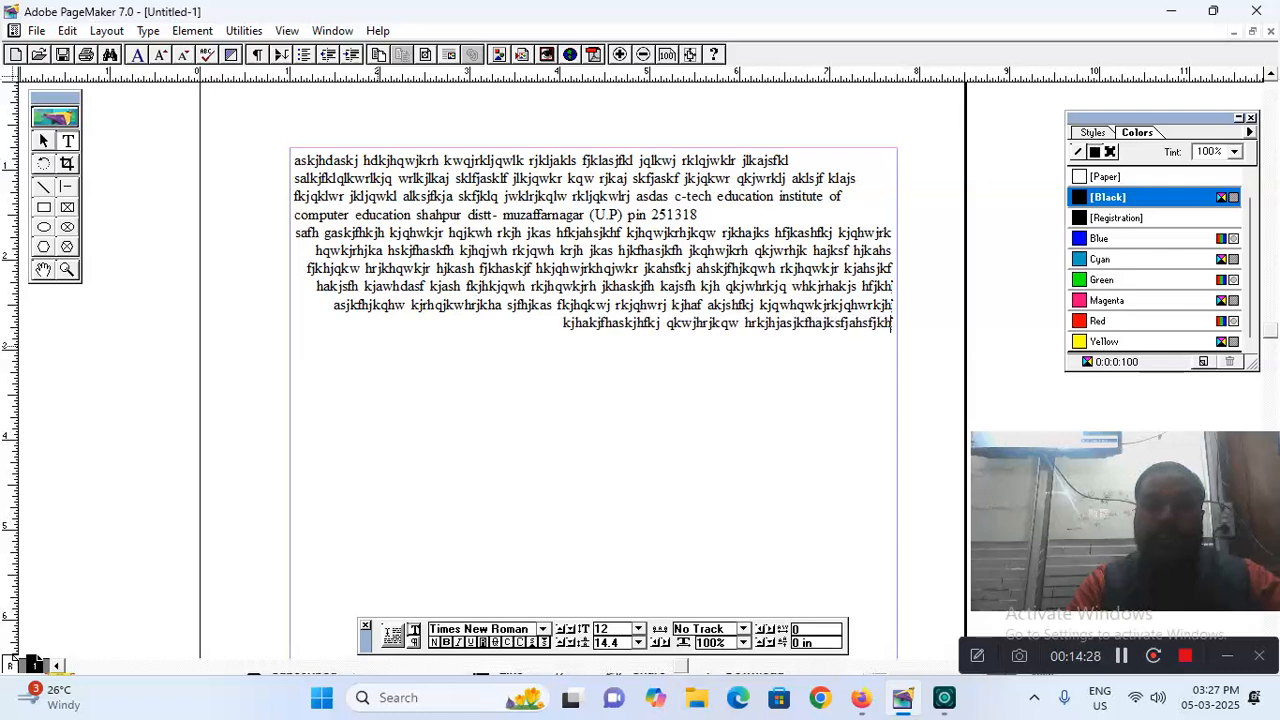
pyautogui.write('asfhkajhfkjas fjkh qwhrjhqjkwrkjhjhjkwqhr')
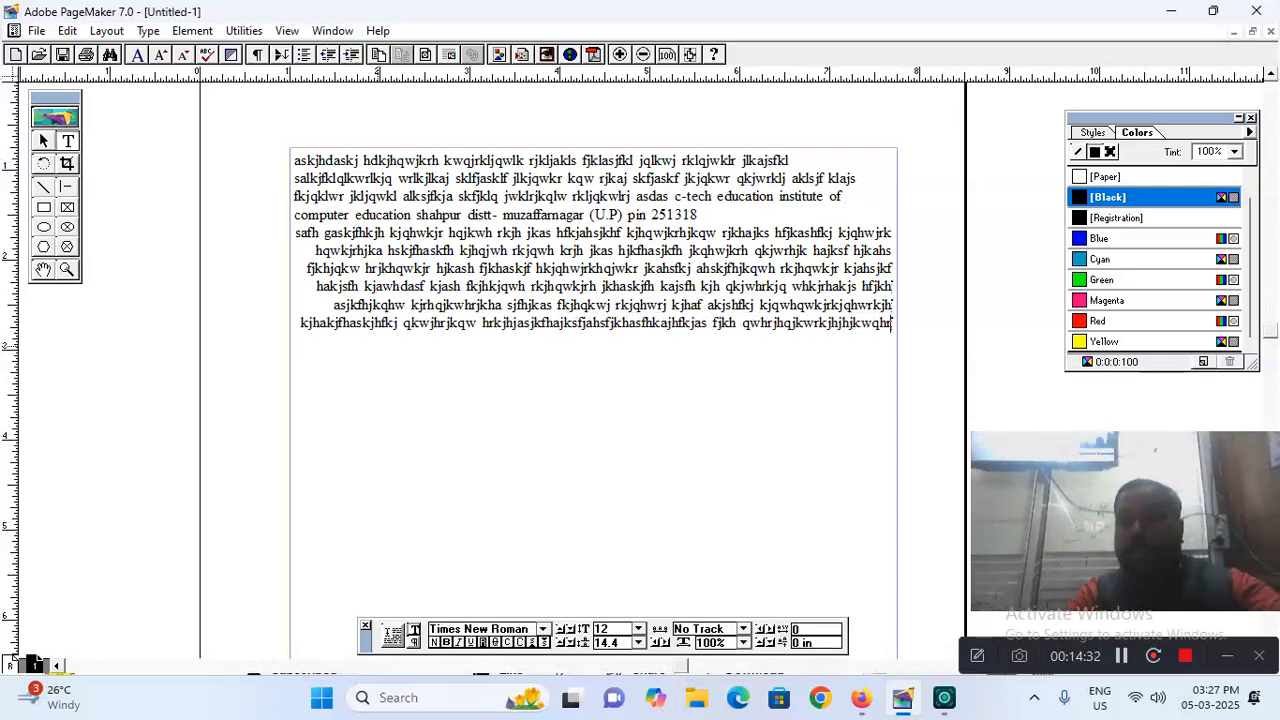
pyautogui.write('kjrkj hkjrh')
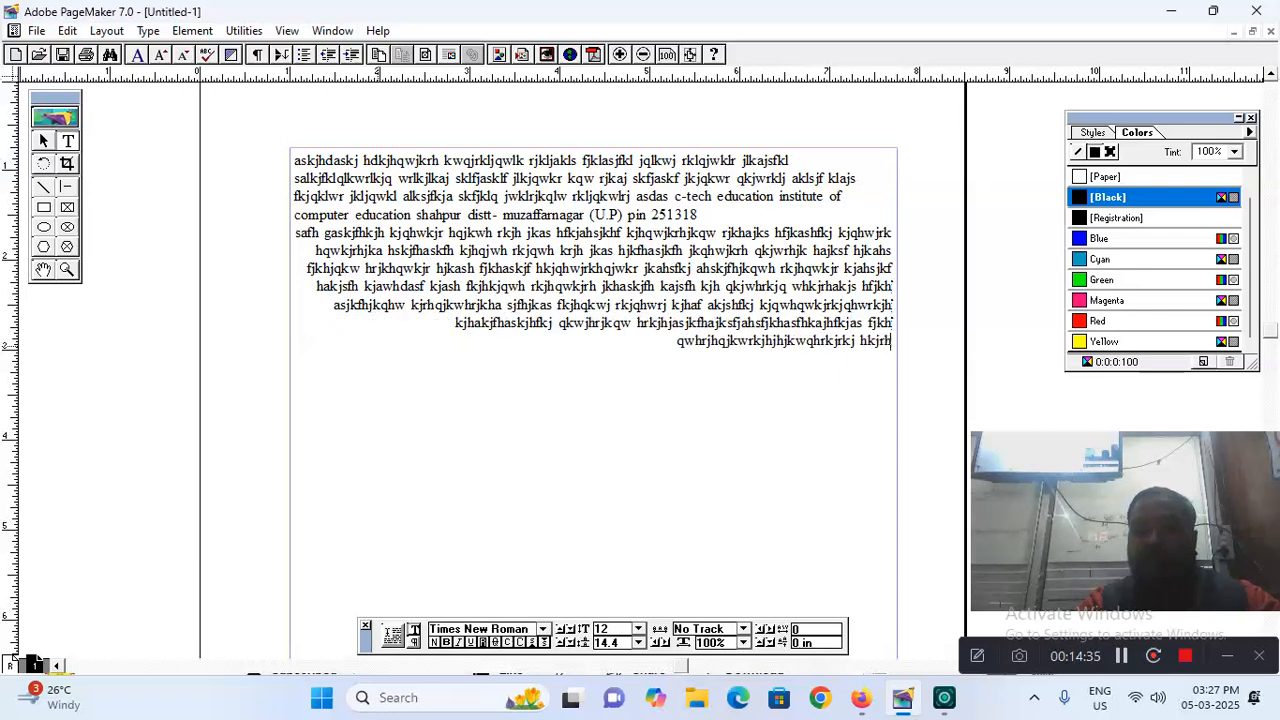
pyautogui.write(' kjqw hkrjhqkwj hr.')
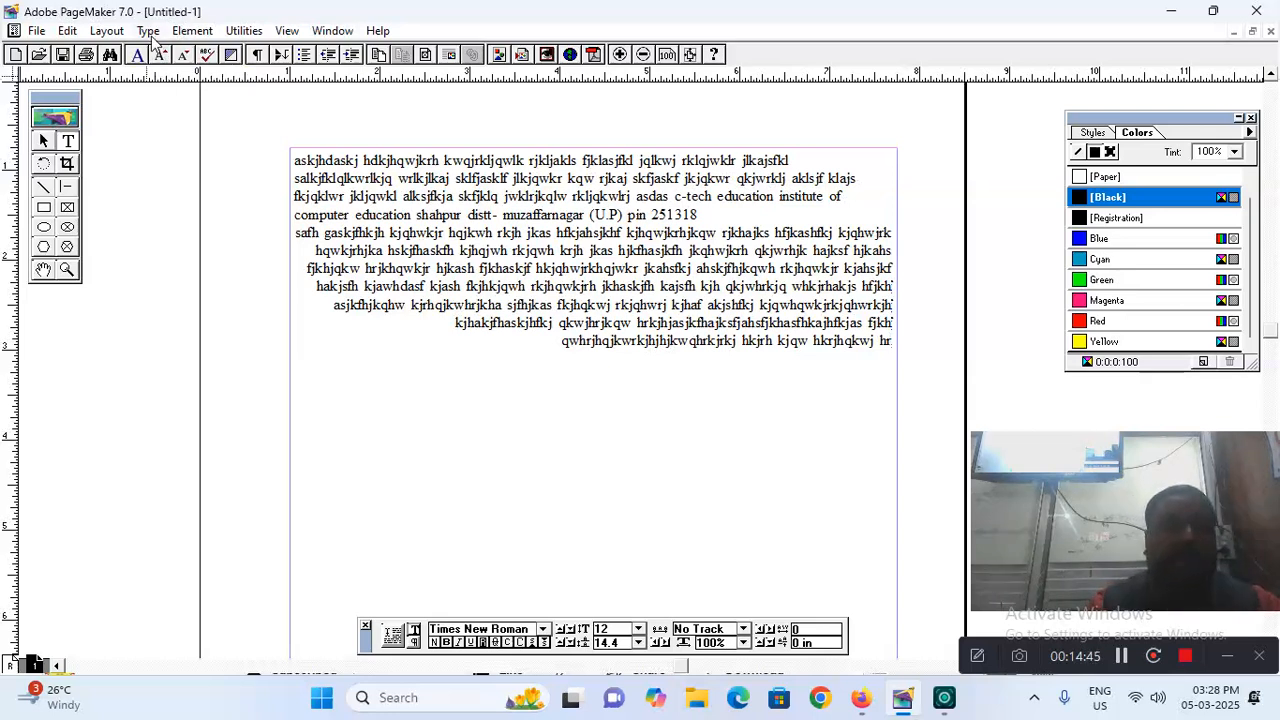
# Justify the second paragraph and add over one more line of random filler text at its end
pyautogui.click(149, 31)
pyautogui.moveTo(236, 314)
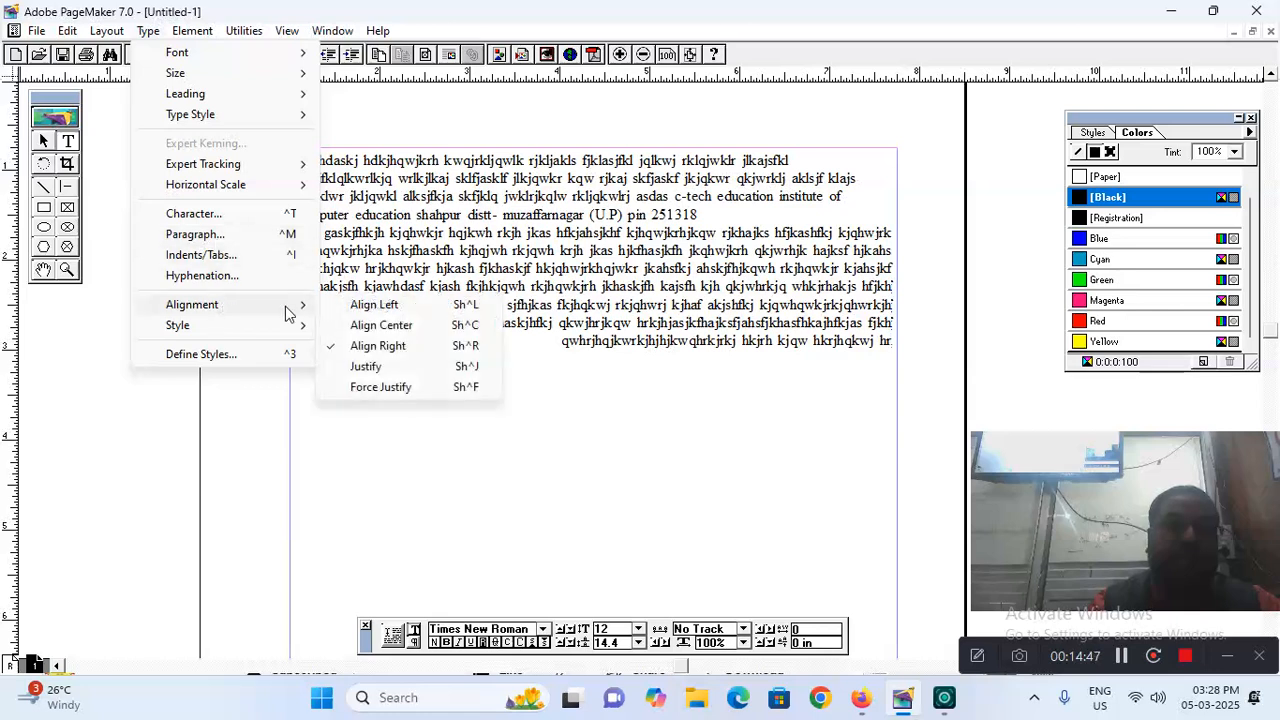
pyautogui.click(366, 367)
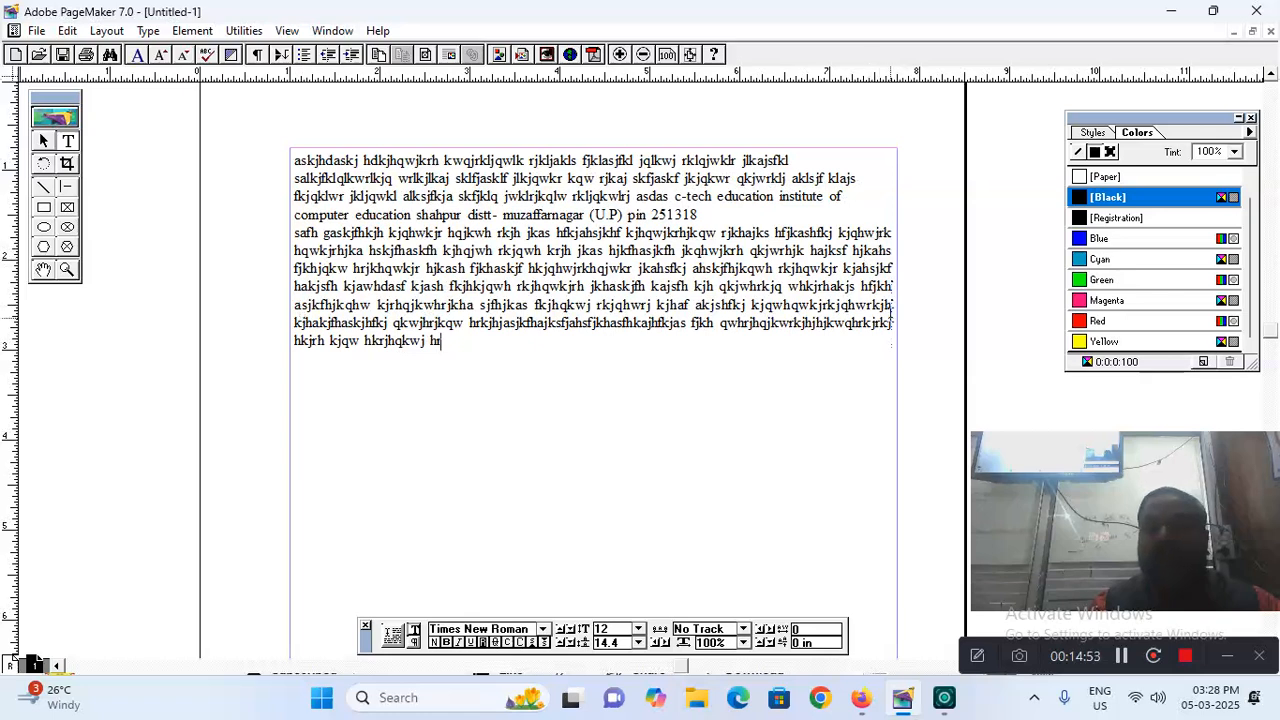
pyautogui.write('asfh asjflkqjwklr klqjw')
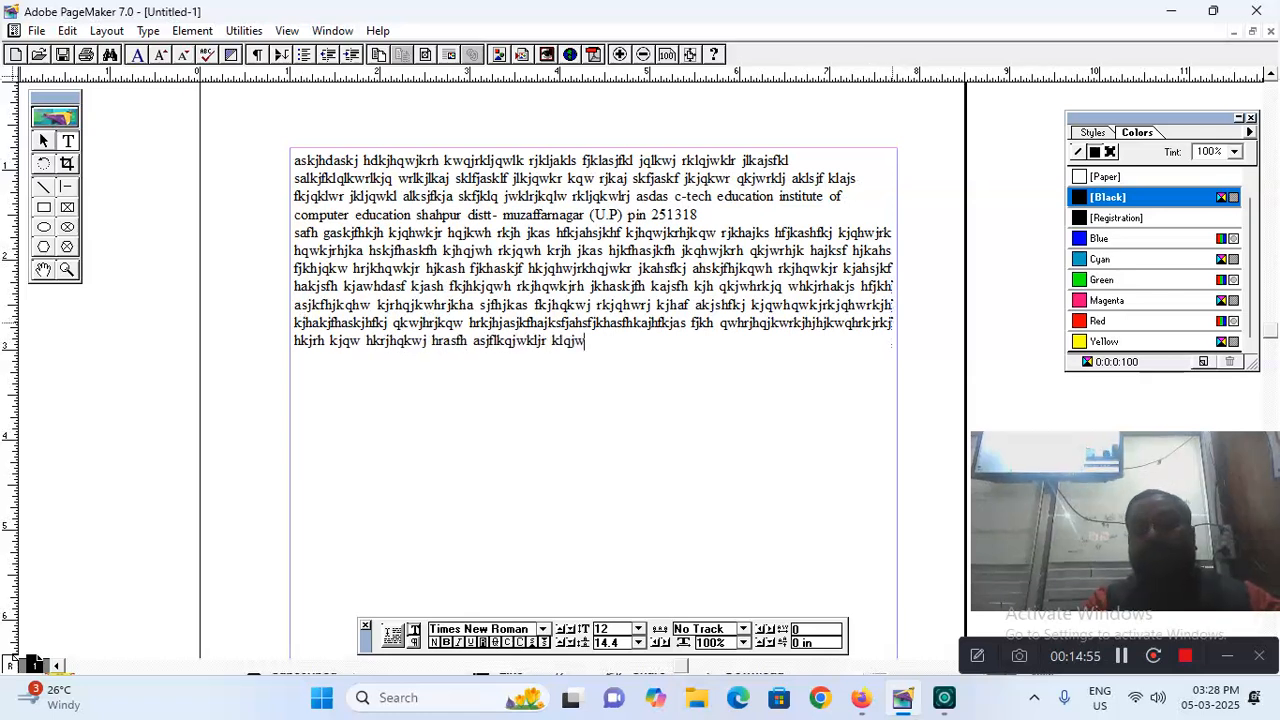
pyautogui.write('krl jklajs fklaksf kj qkwjrklqw lrk klas')
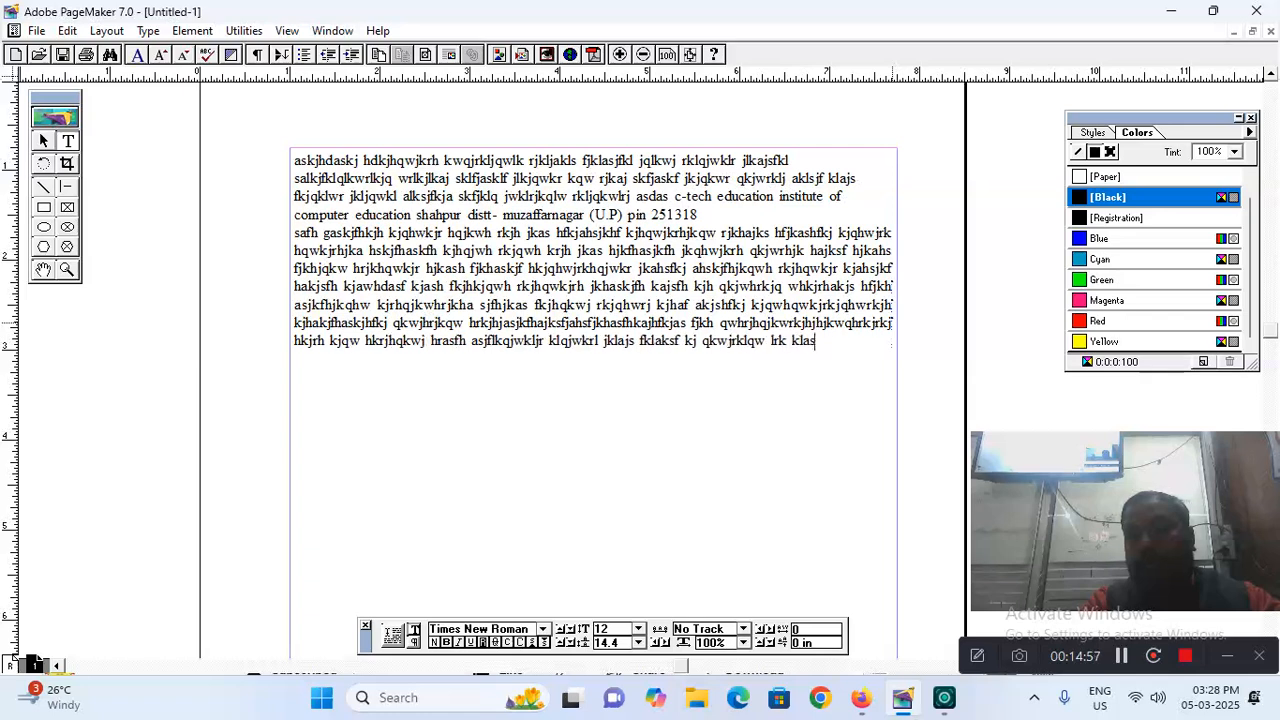
pyautogui.write('fkl jaskljf lkqjw rjqlkw rlkkalsjfklja s')
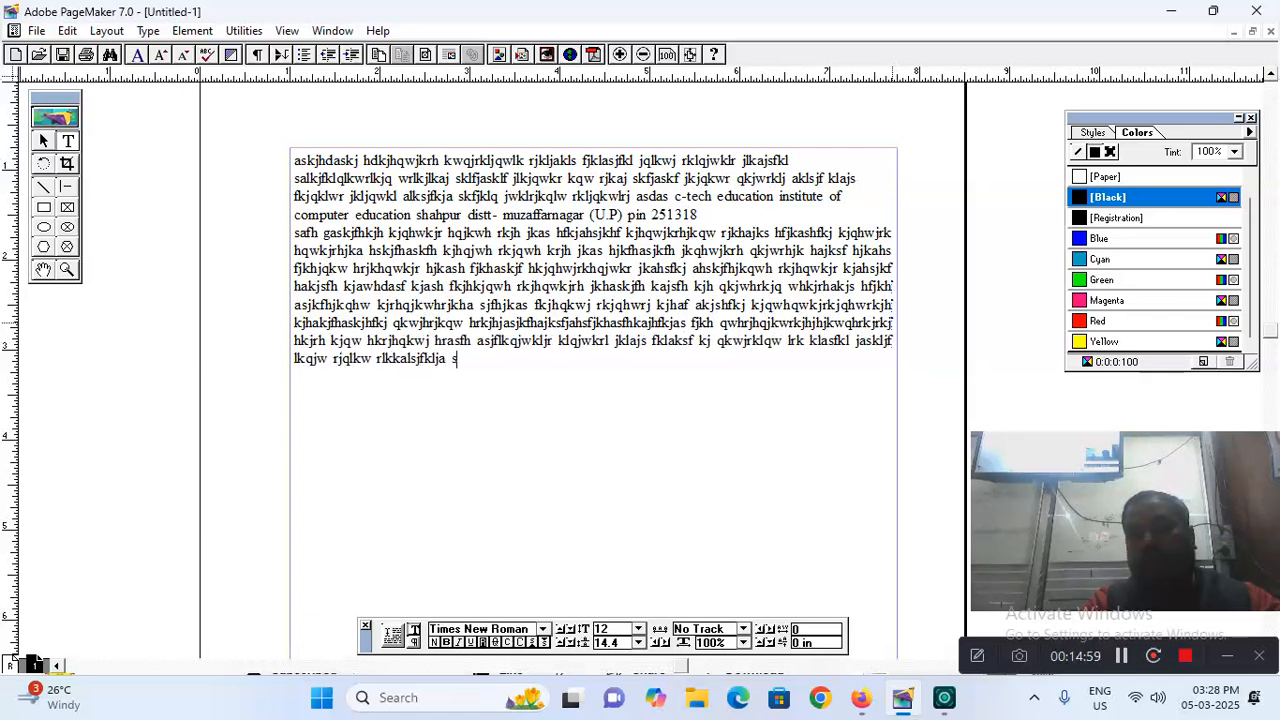
pyautogui.write('fkjklqj wrlkjqkwl rklj akljf klajs f')
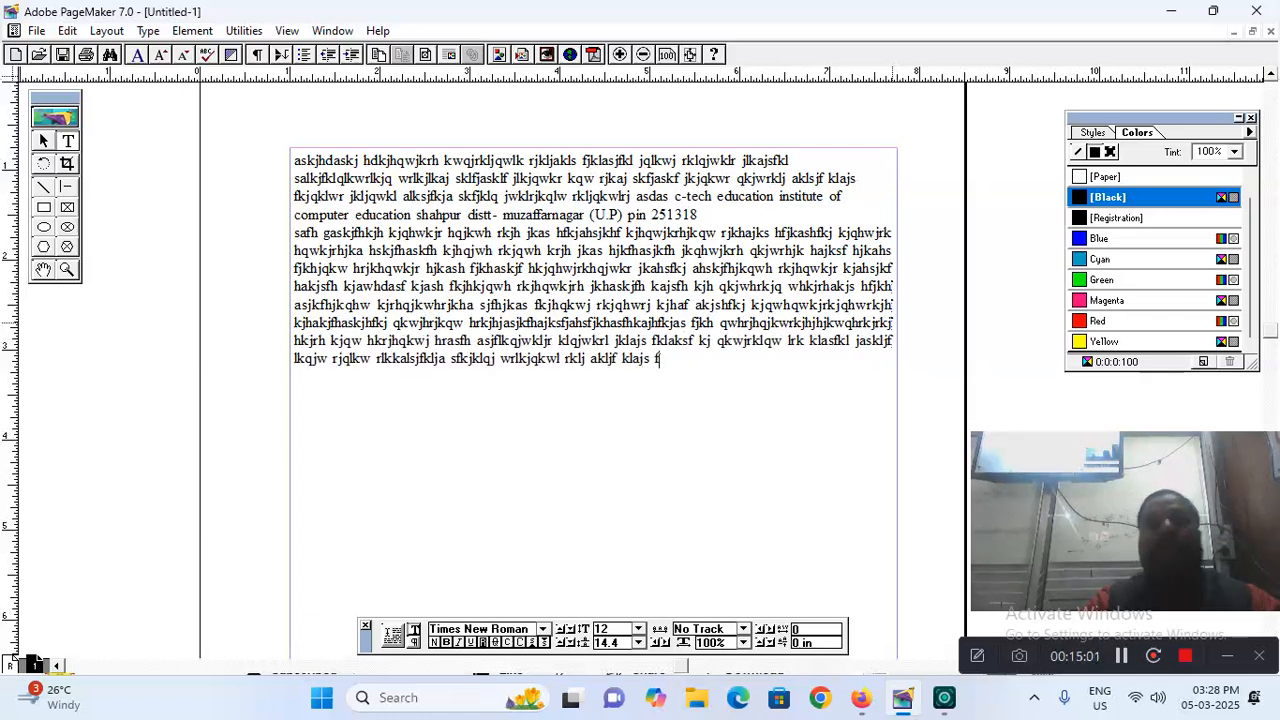
# Align the second paragraph to the left
pyautogui.click(148, 31)
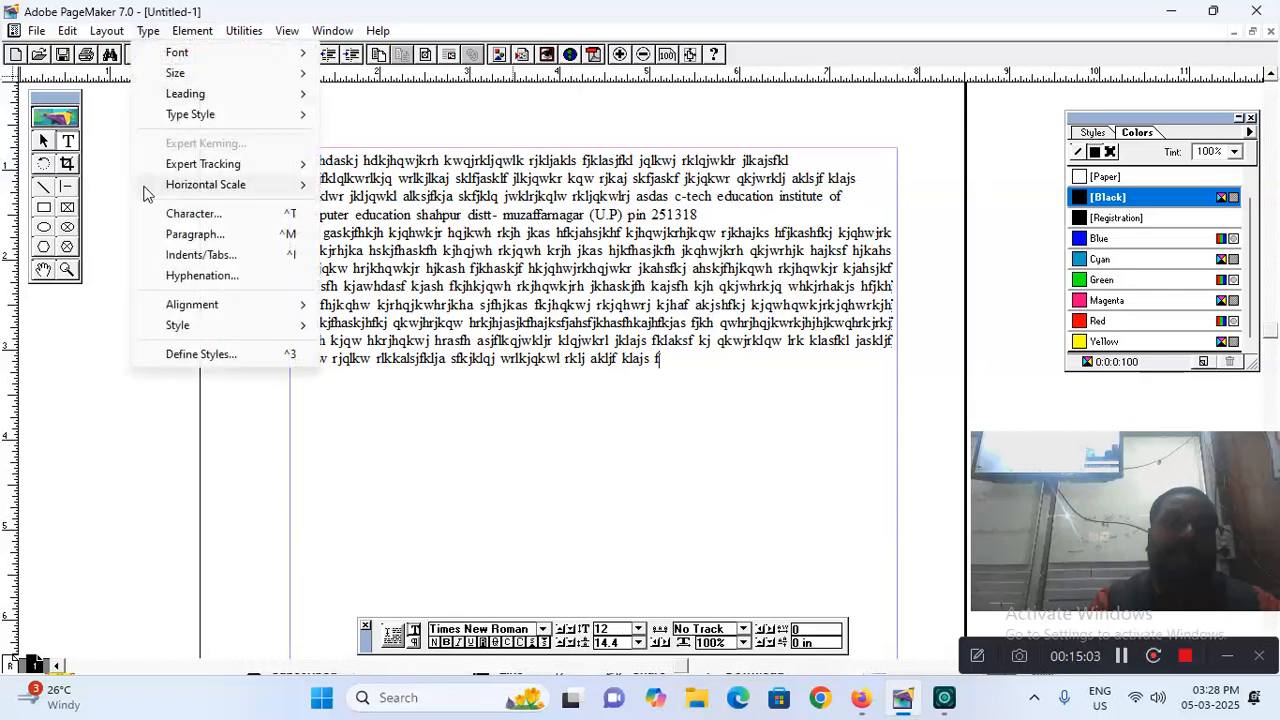
pyautogui.moveTo(190, 304)
pyautogui.click(396, 304)
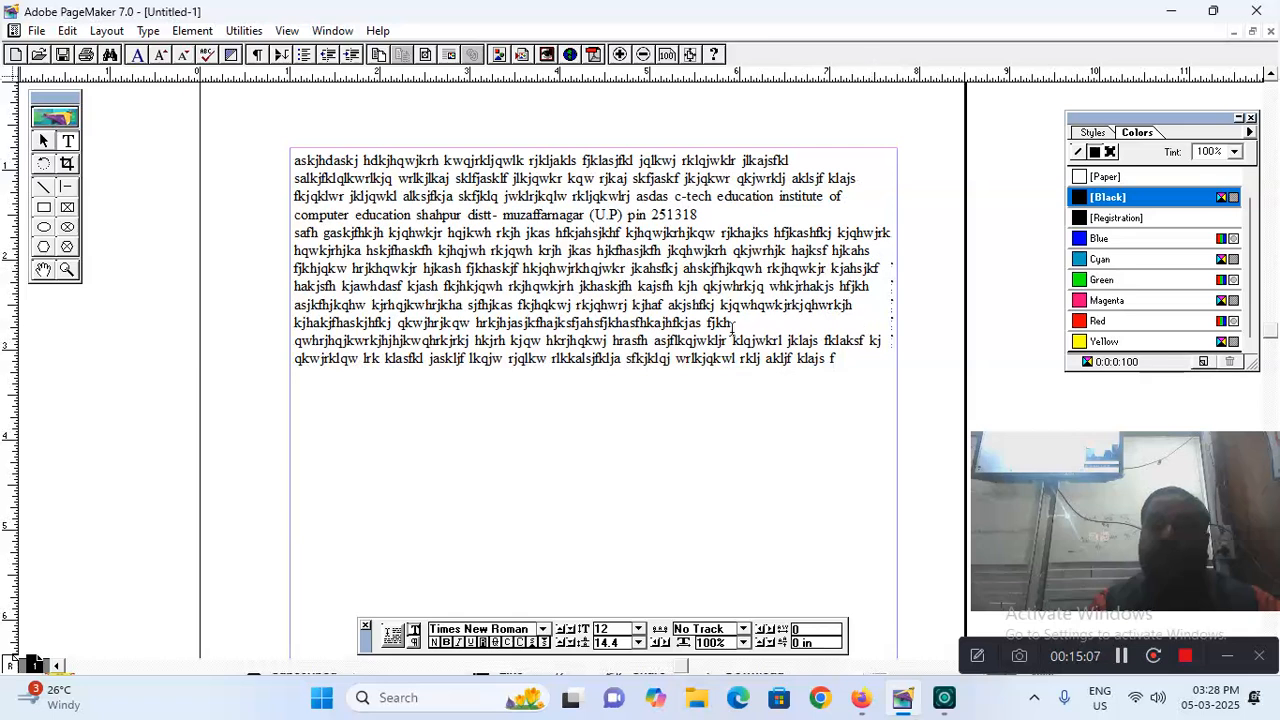
# Switch the second paragraph back to justified alignment and add a few more random filler words at its end
pyautogui.click(148, 31)
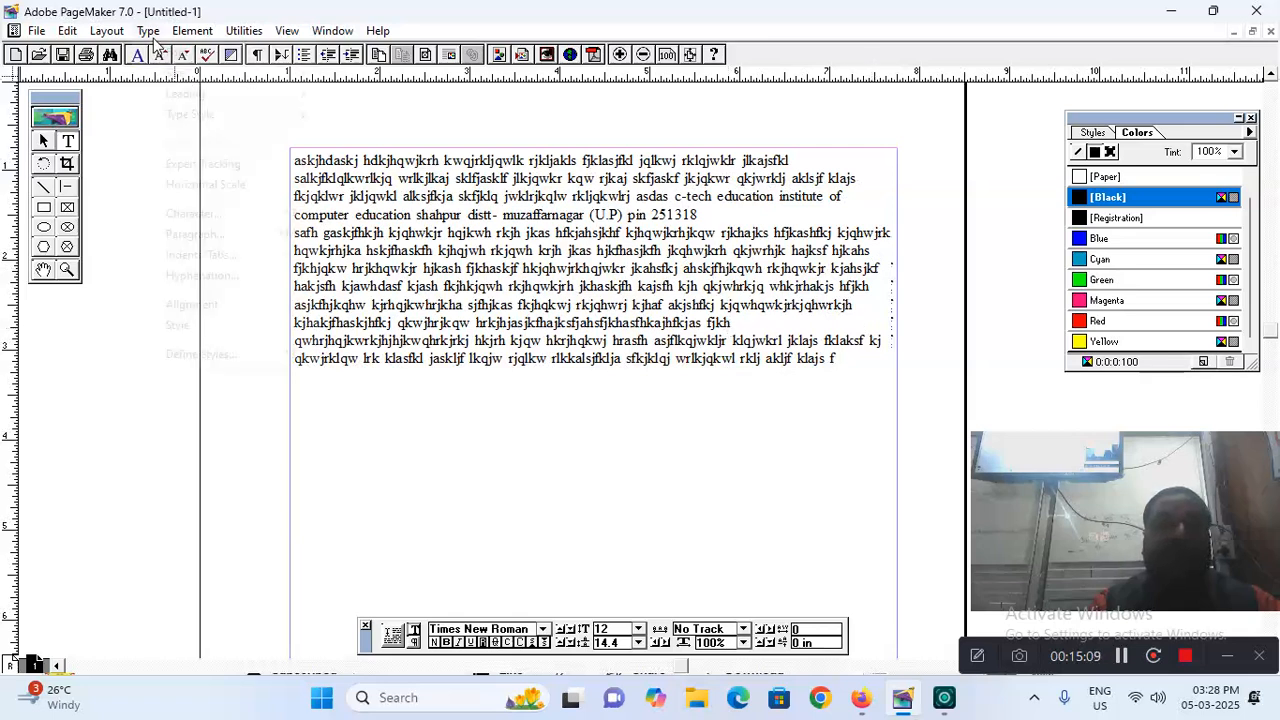
pyautogui.moveTo(203, 316)
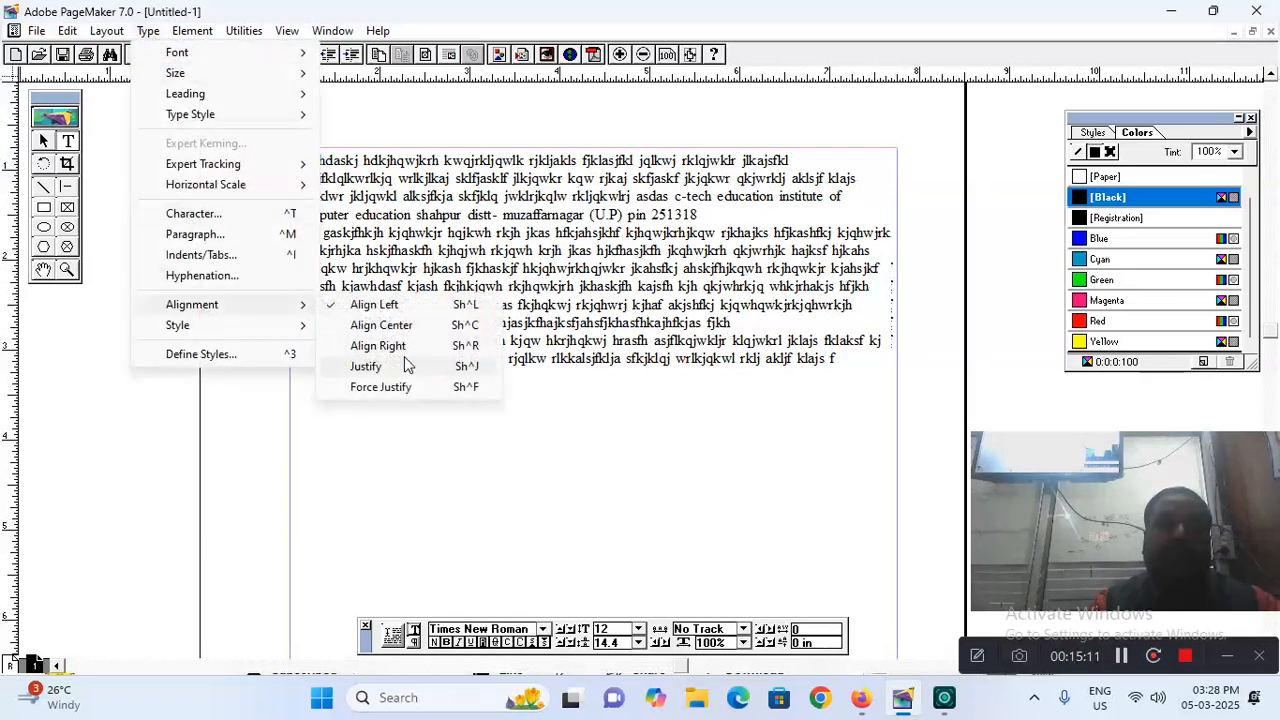
pyautogui.click(366, 367)
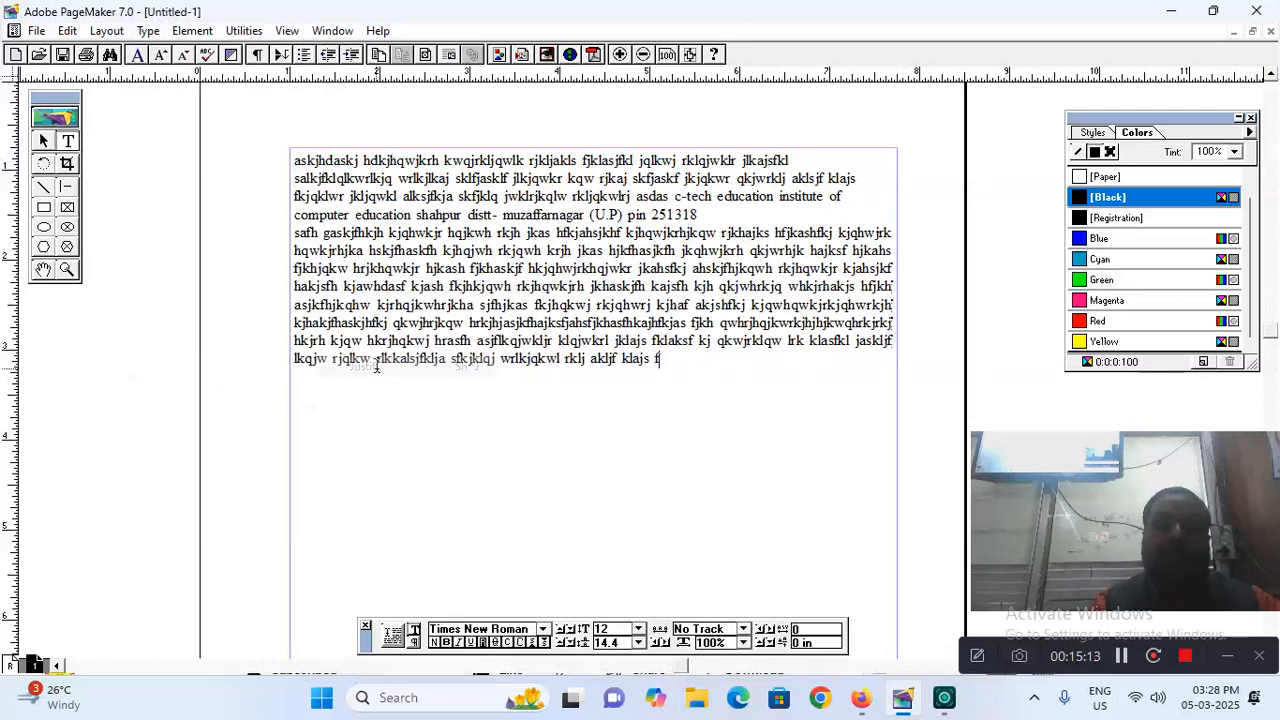
pyautogui.write('asjkdf ahskjfh')
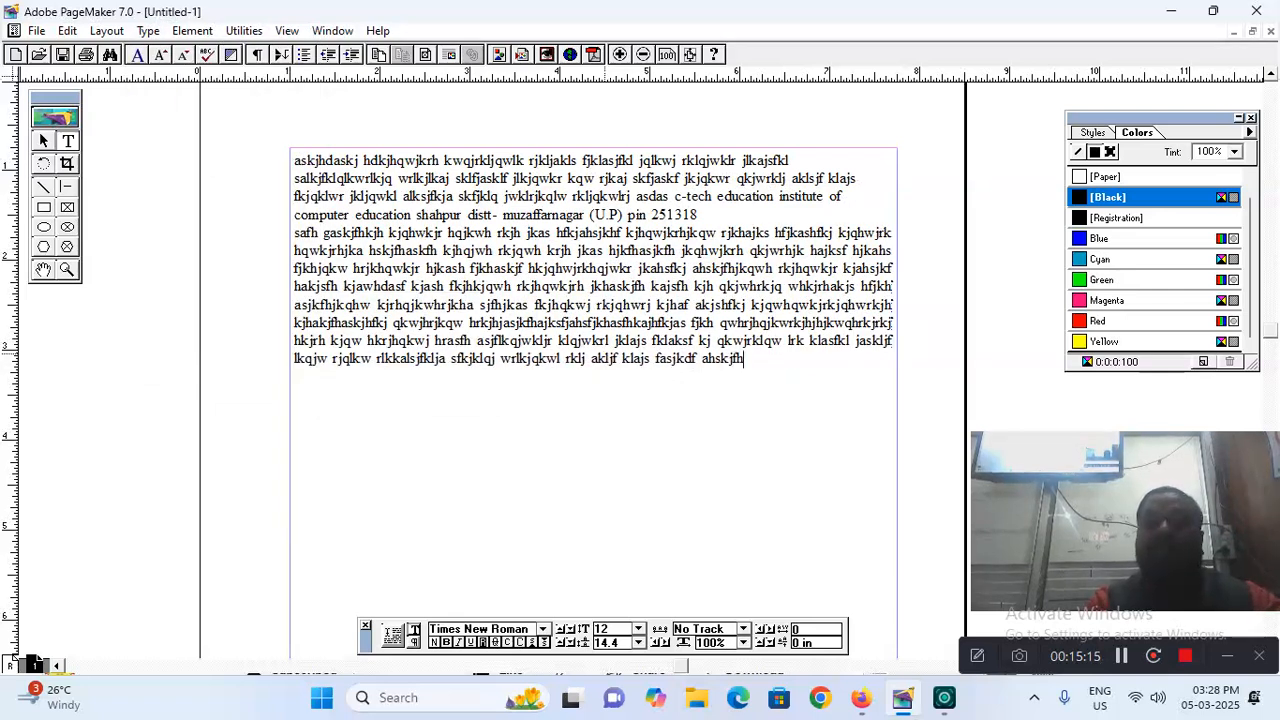
pyautogui.write('jkq hwkjr hqwkjrh kjhakjsfh kajshfkjhqkjwrqw')
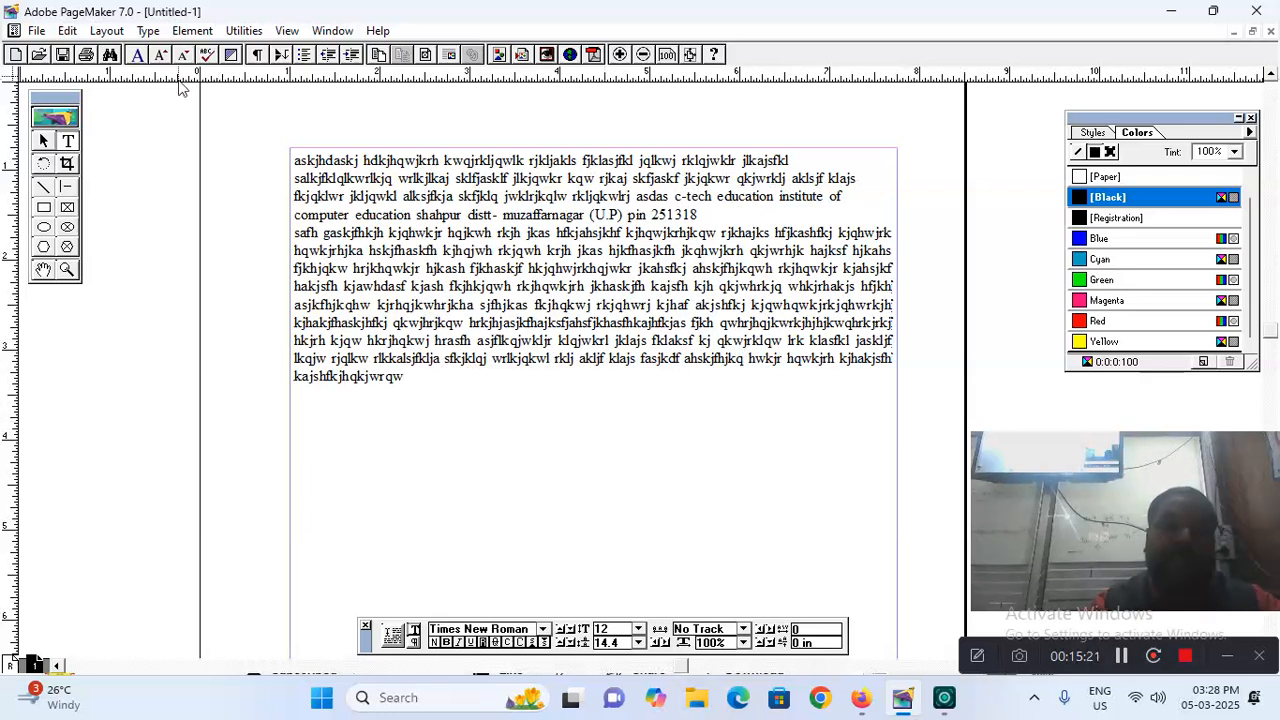
# Force-justify the second paragraph and continue it with about four more lines of random filler text
pyautogui.click(150, 31)
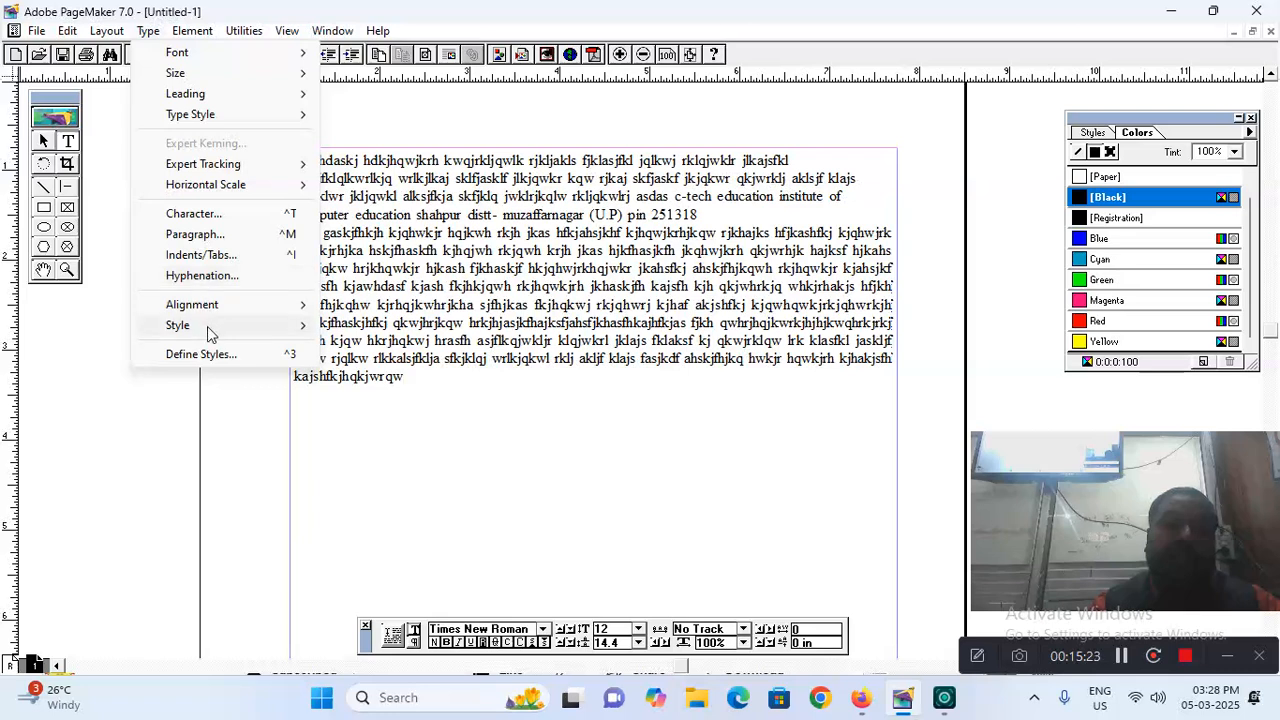
pyautogui.moveTo(211, 312)
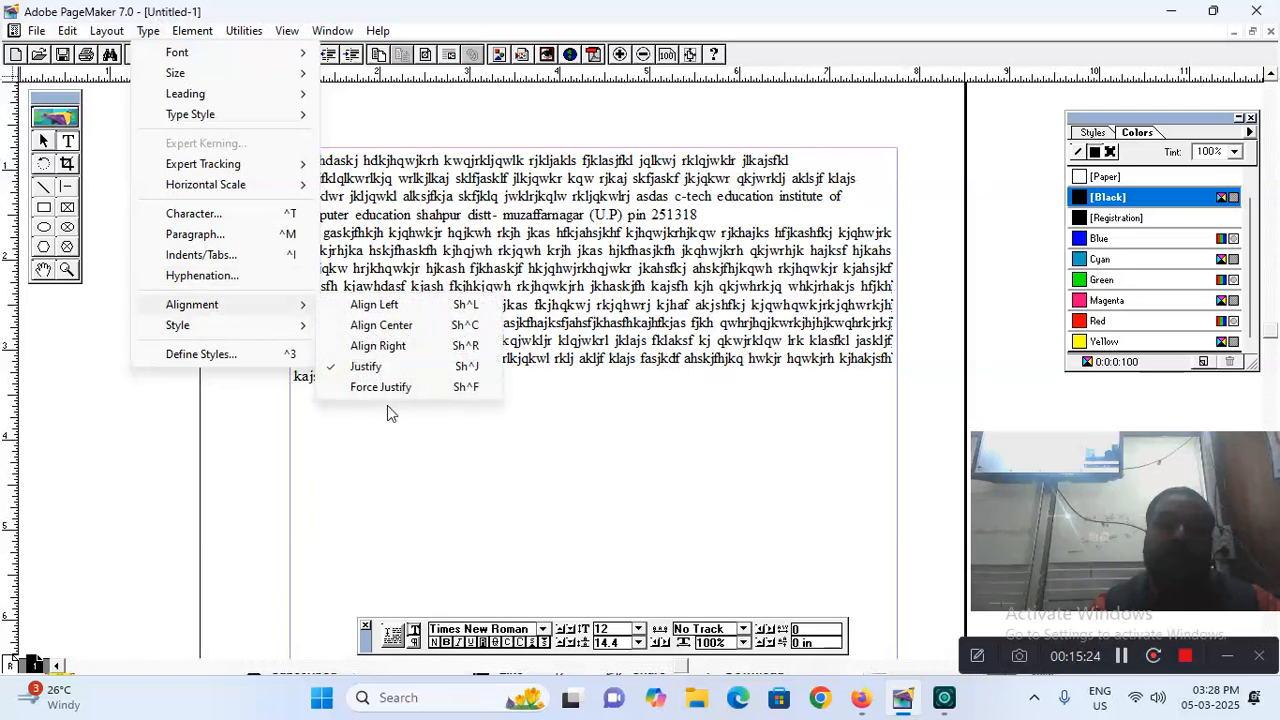
pyautogui.click(433, 389)
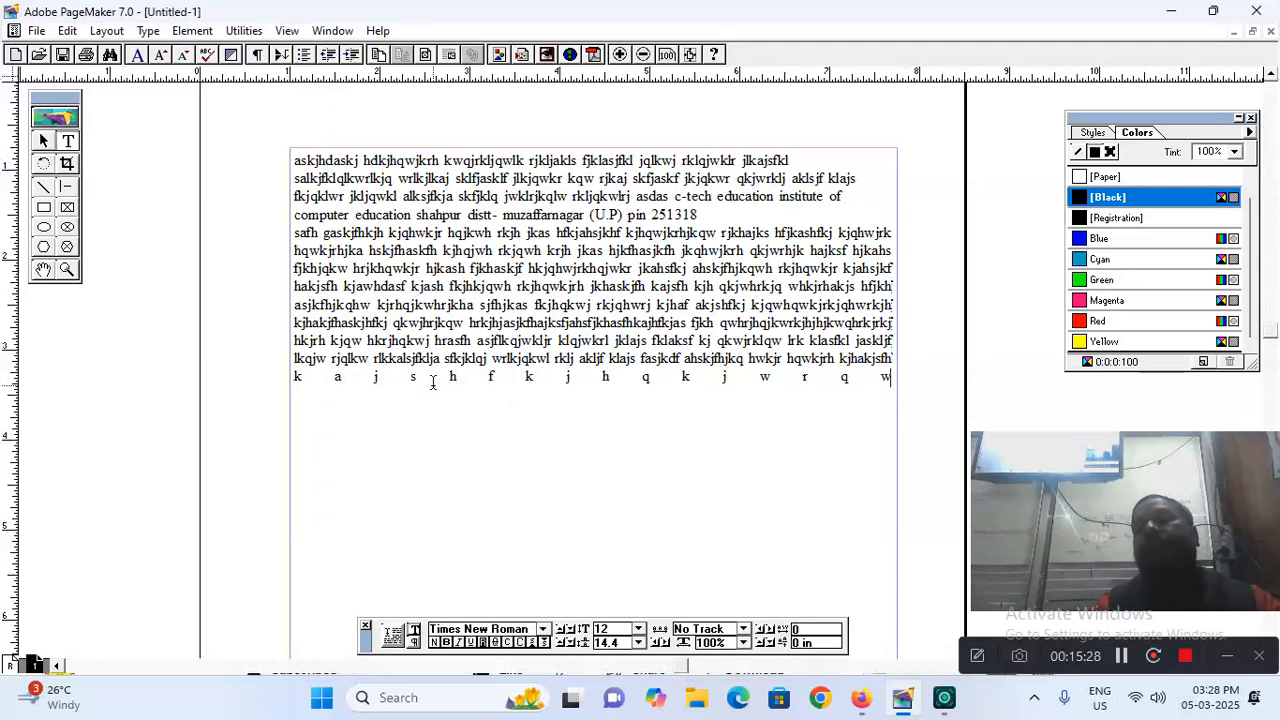
pyautogui.write('fasf')
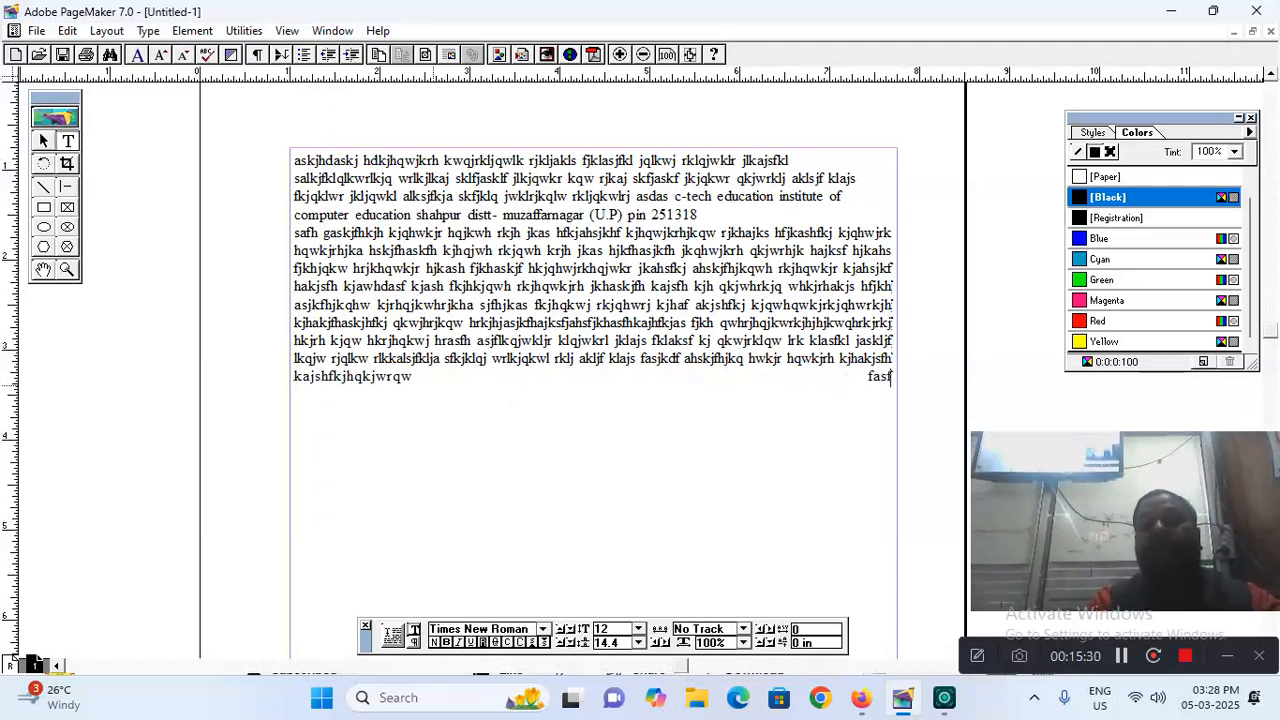
pyautogui.write('asfa')
pyautogui.write(' afasfasuifyafjhas')
pyautogui.write(' qwkjrhjkqw rkjhasf jkashfkhj qjwkhrkjq hw')
pyautogui.write('kjhjka fhkjahskjf hjkhqwkjr kjqwhrj ajks')
pyautogui.write('hfkj ahsjkfhjkqw krhqwjkr hjkahskjf hakjshfkj')
pyautogui.write('q wkjrhjkqhw rjkhasj fjkahsfkj hqwkjhrjkq')
pyautogui.write('wh rkjhjka fjkahskjf kjqwhrj qwjkhrkj')
pyautogui.write(' askjfhkjas fkjh qkjwrhjq wkrhkjahsjfk')
pyautogui.write('a sjkfhkjqh wjkrhqwkjrh jhqwjkhr jkqwhrkj')
pyautogui.write(' hqwjkrh jkwqjkhrjka hsfkjhaskjfh akjhsfjk')
pyautogui.write('hqwjr qjwkhrjk jkahfjk akjfjkas f')
pyautogui.write('jhasjkf jkqhwrjkqw')
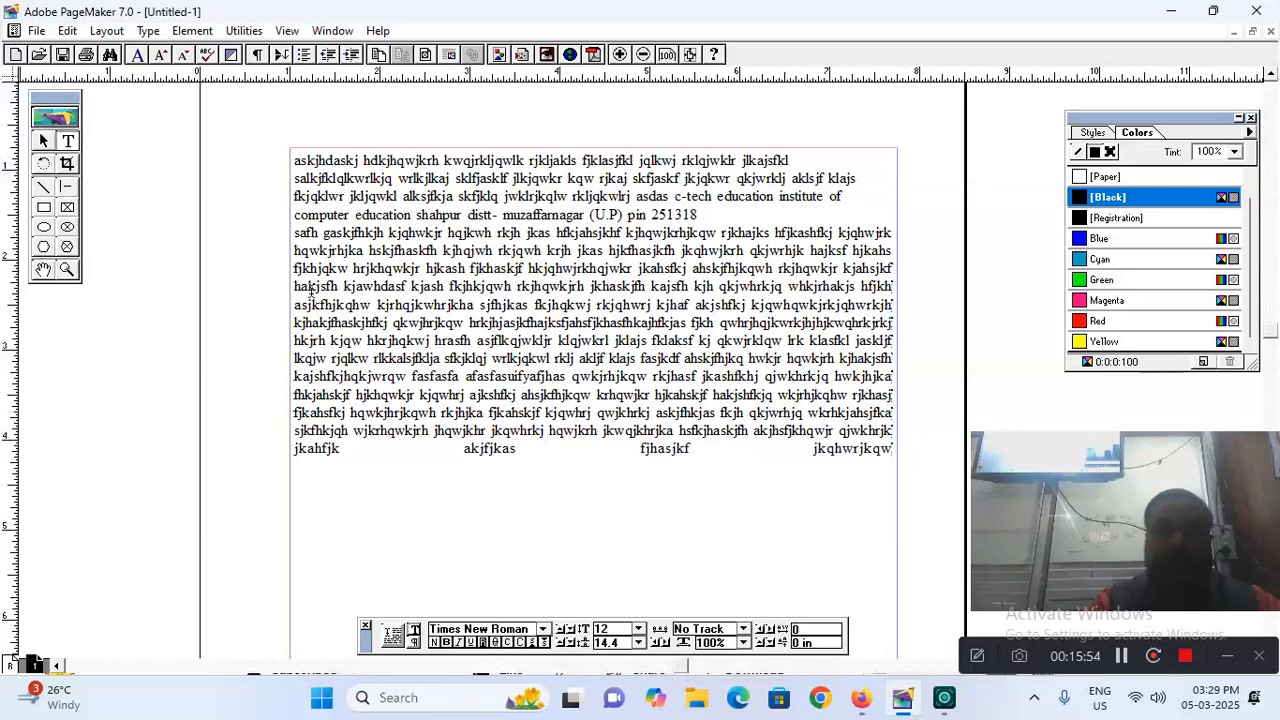
# Return the extended second paragraph to left alignment
pyautogui.click(148, 31)
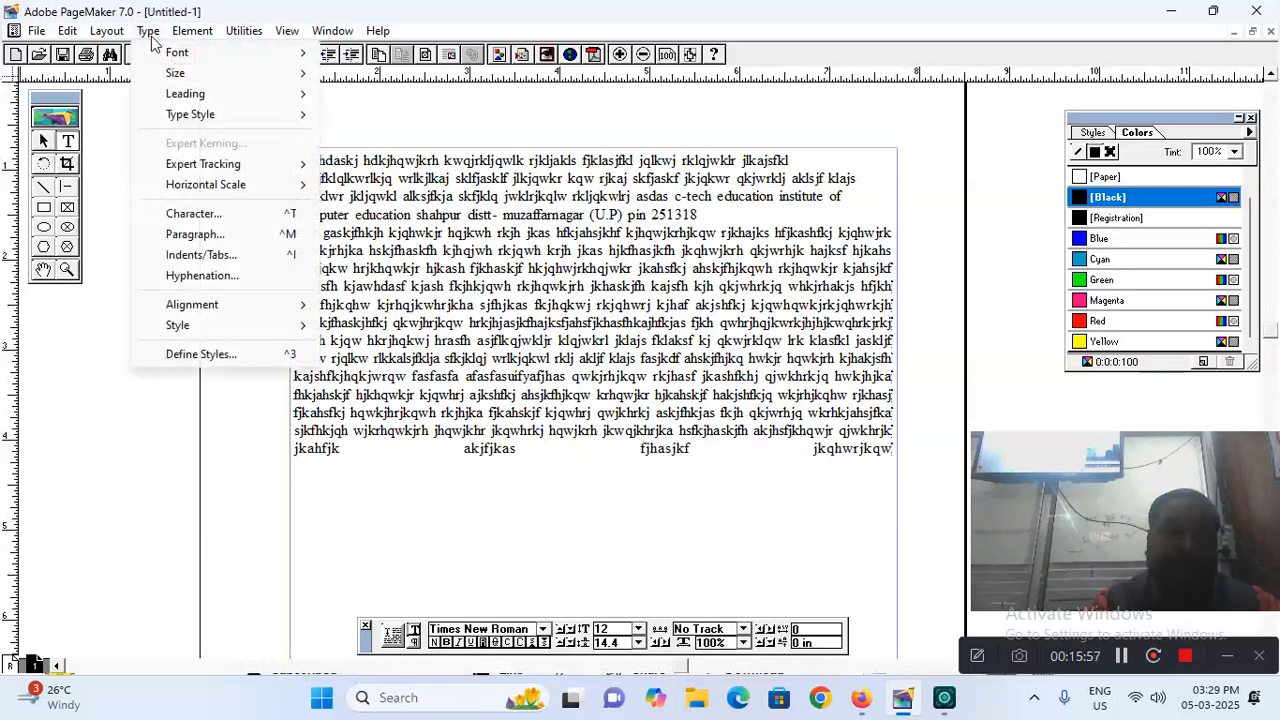
pyautogui.moveTo(208, 334)
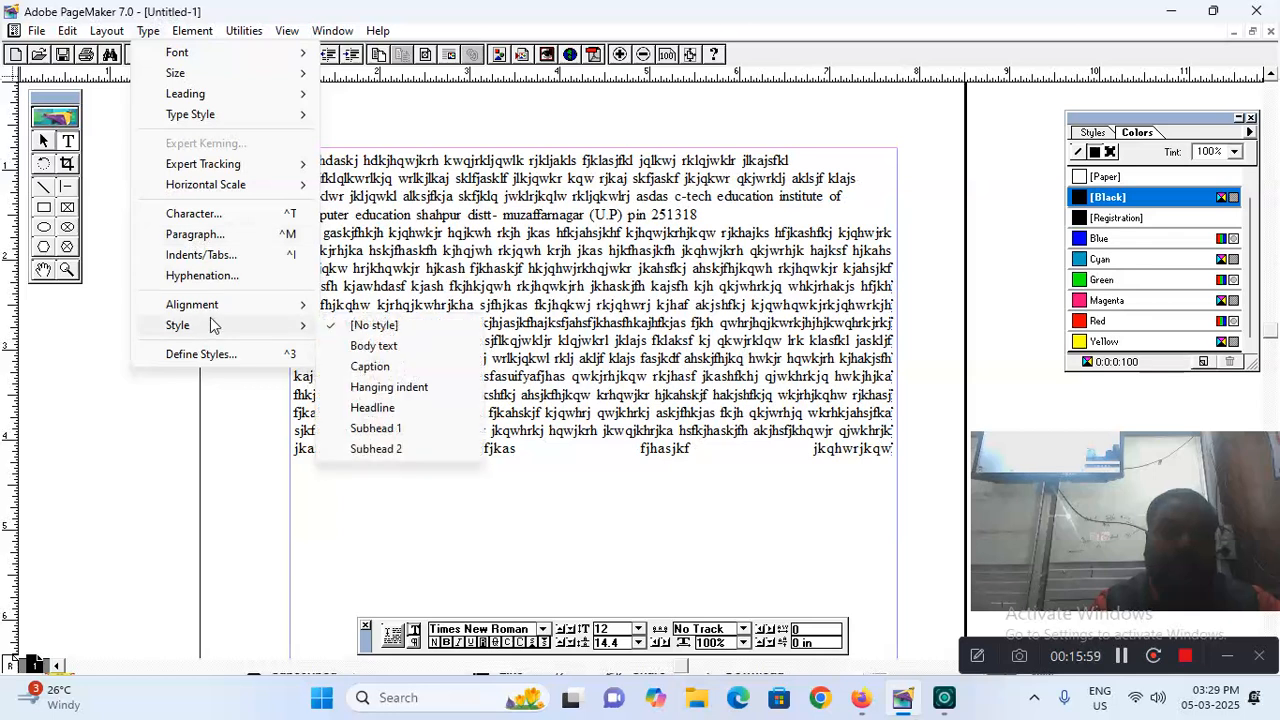
pyautogui.moveTo(250, 306)
pyautogui.click(332, 306)
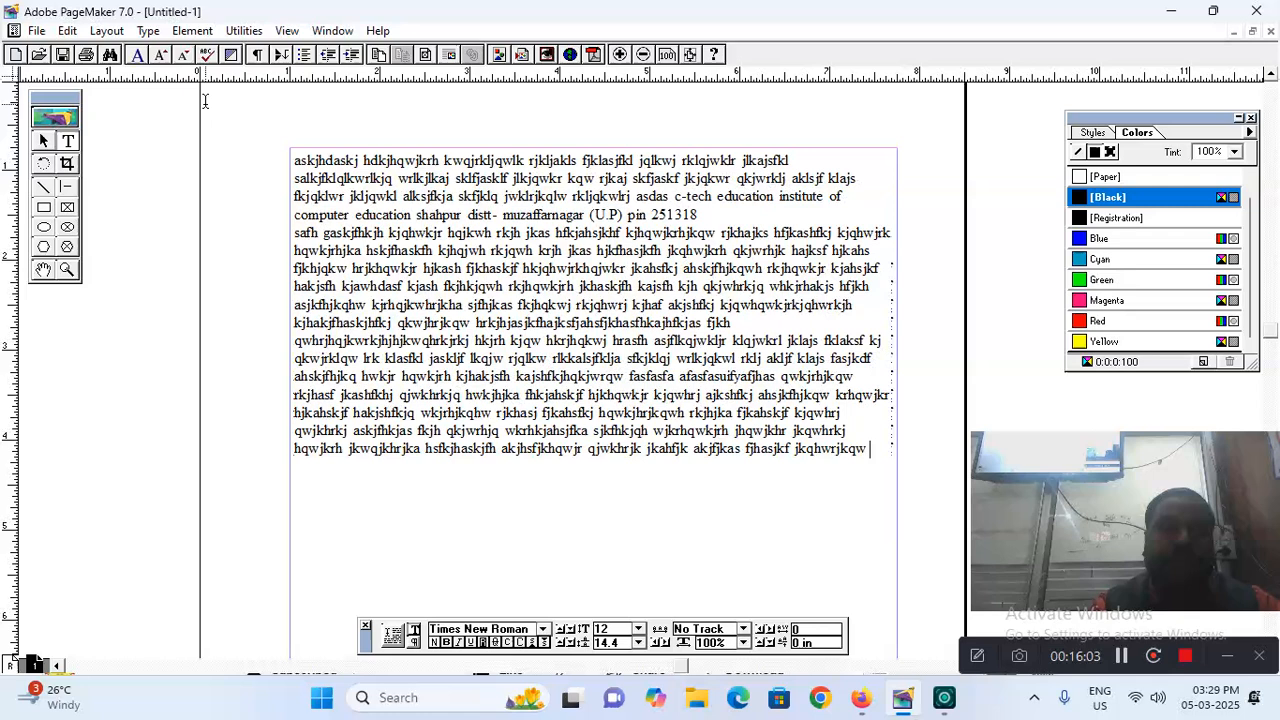
pyautogui.click(148, 31)
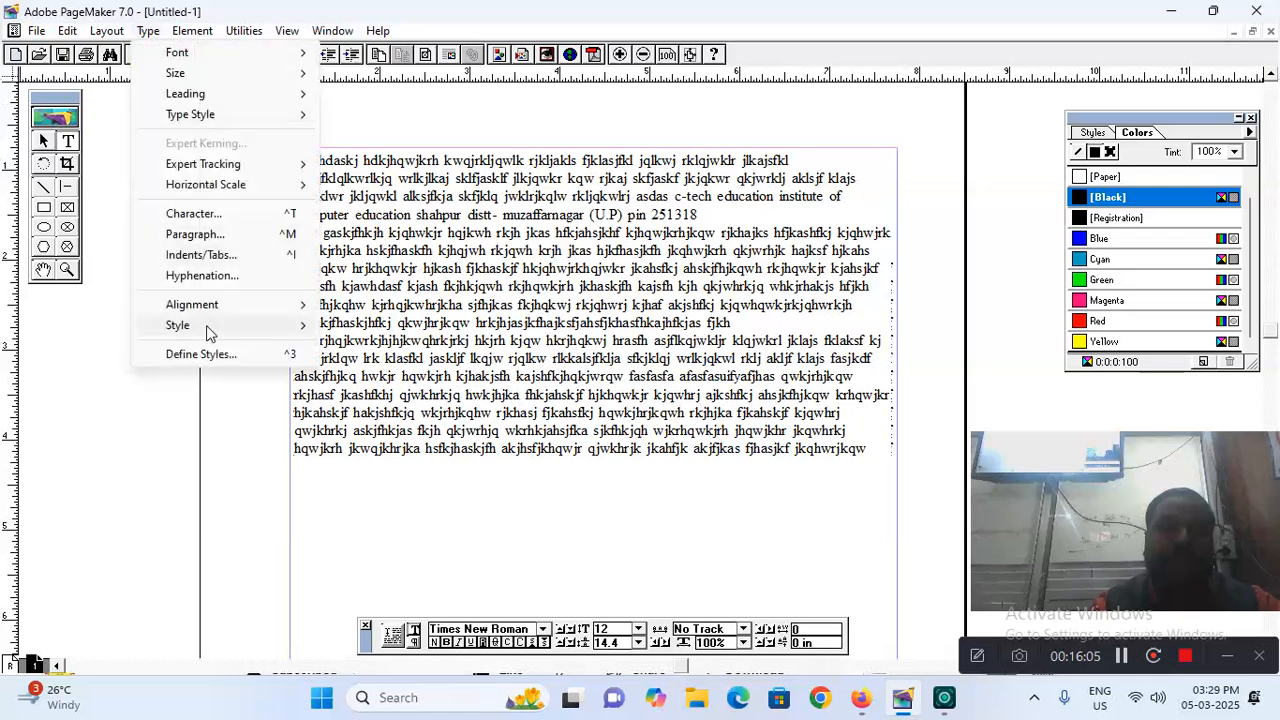
pyautogui.moveTo(216, 336)
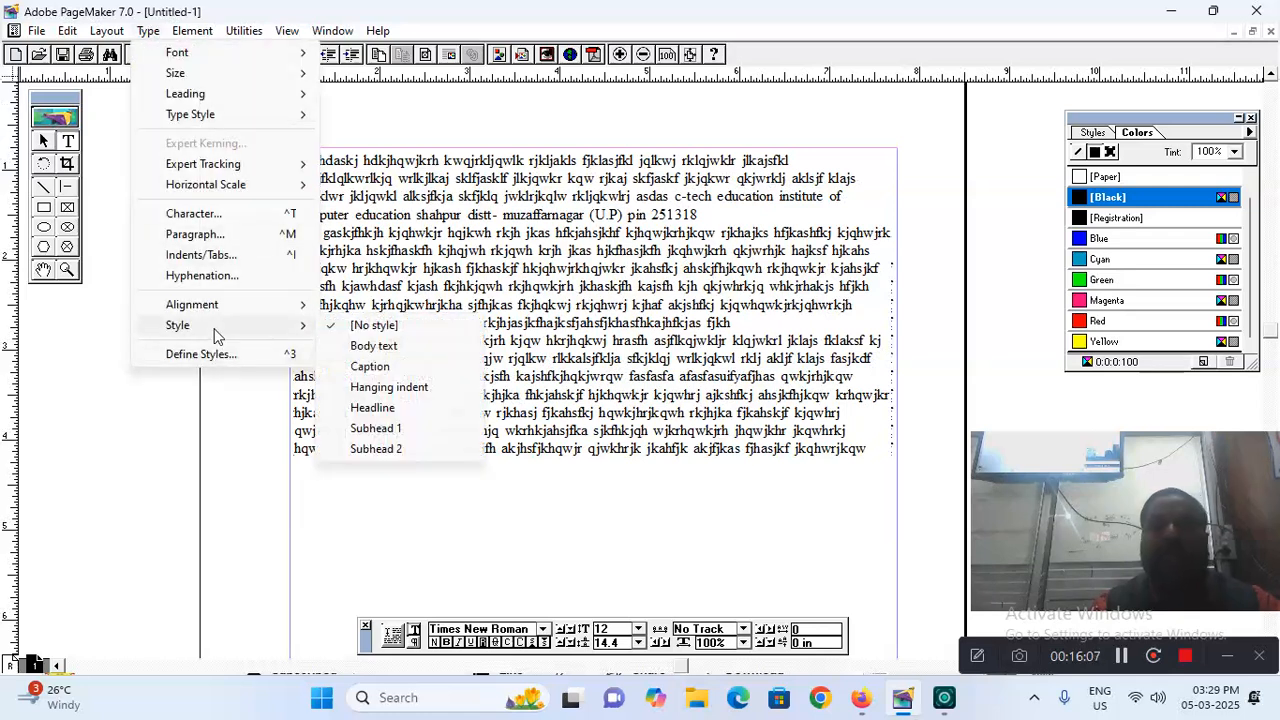
pyautogui.click(873, 468)
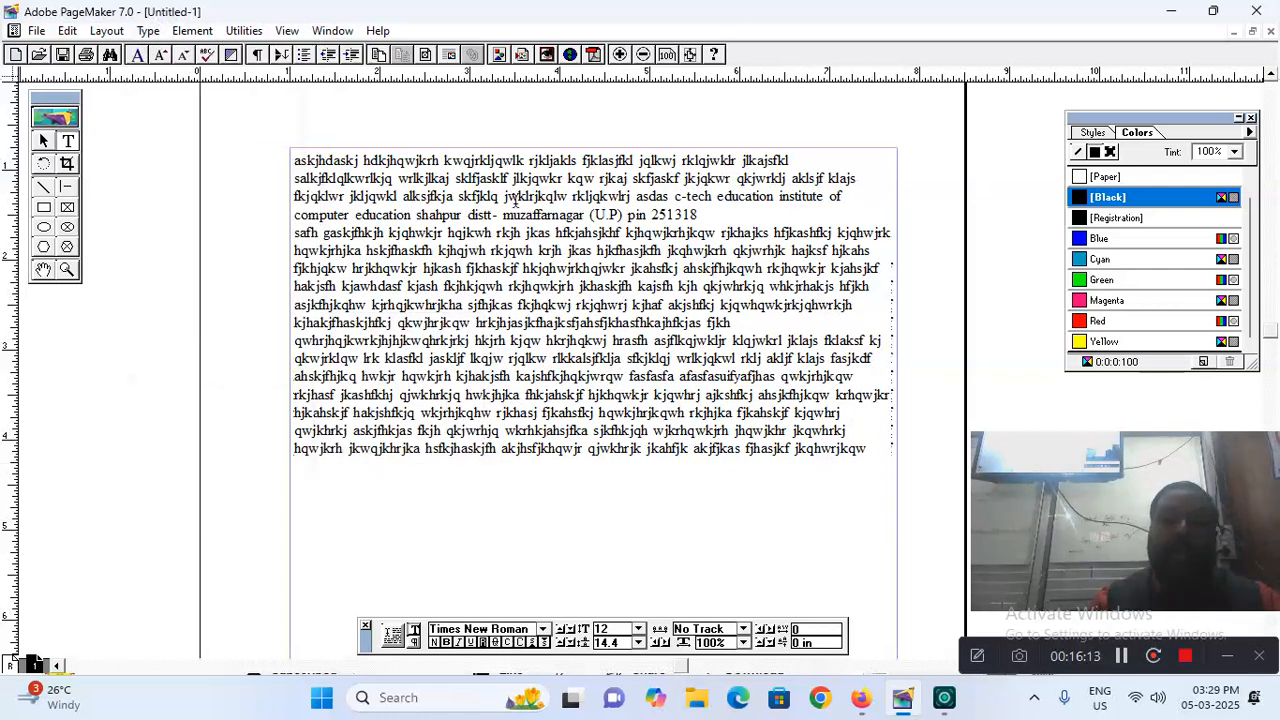
# Insert the heading COMPUTER on a new line above the first paragraph and apply the Subhead 1 style to it
pyautogui.click(297, 161)
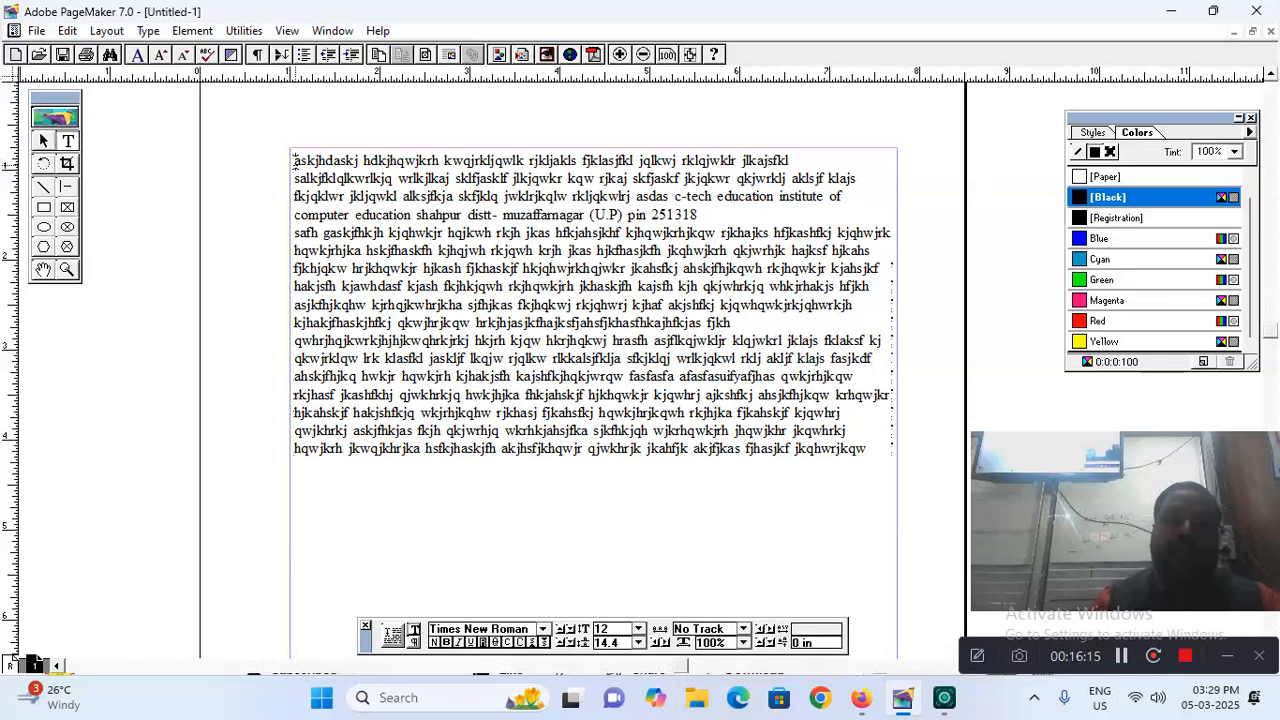
pyautogui.press('Return')
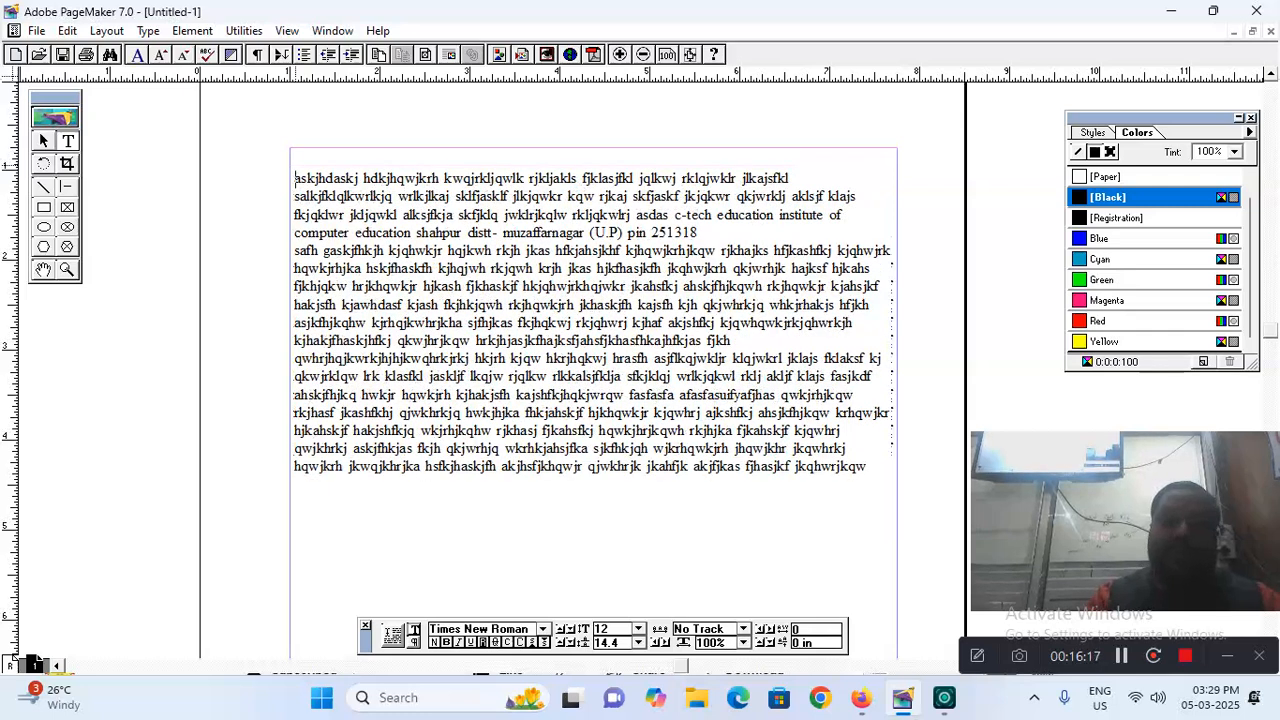
pyautogui.write('COMPUTER')
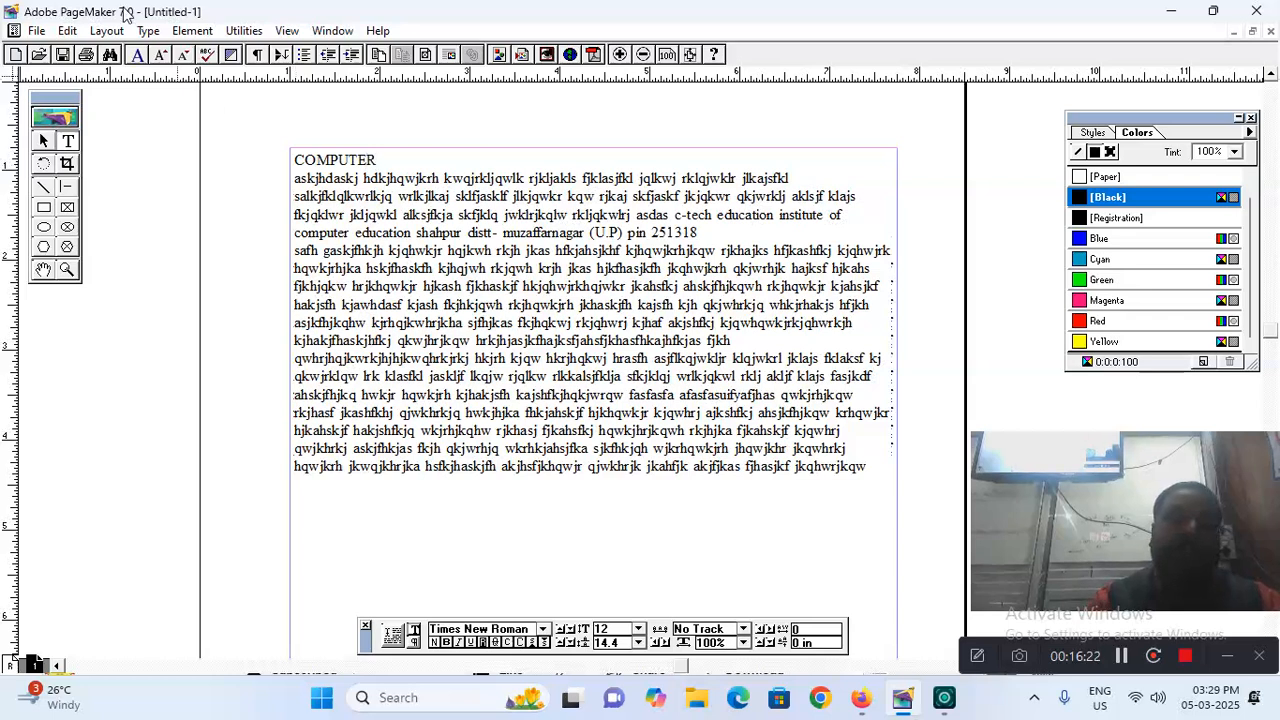
pyautogui.click(147, 32)
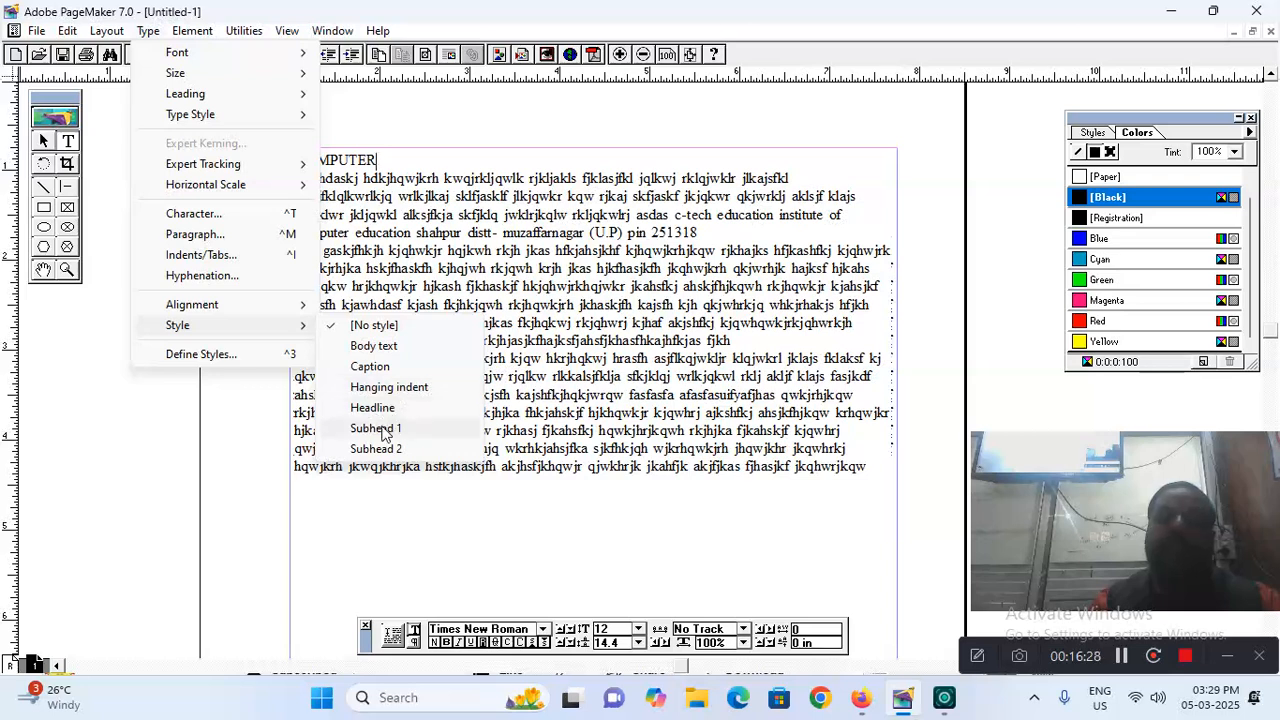
pyautogui.click(378, 428)
# Add the heading OS(OPERATING SYSTEM) on its own line between the first and second paragraphs and give it the Subhead 2 style
pyautogui.click(752, 243)
pyautogui.press('Return')
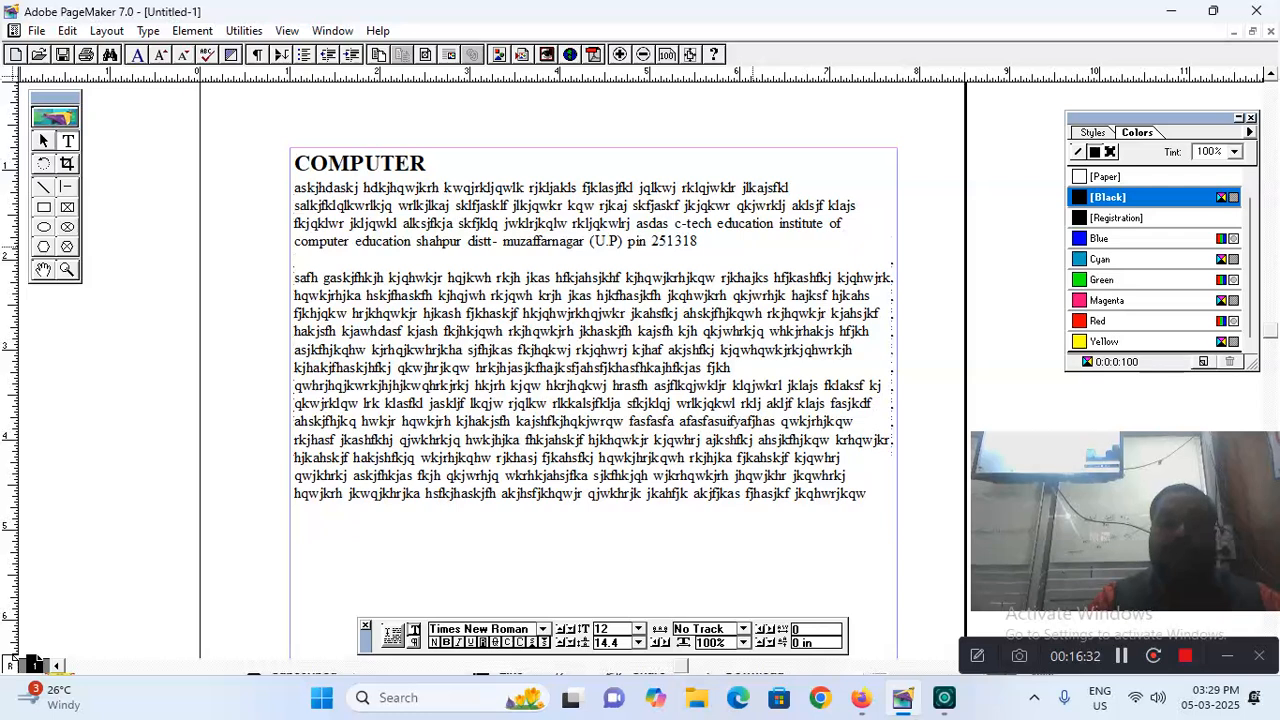
pyautogui.write('OS')
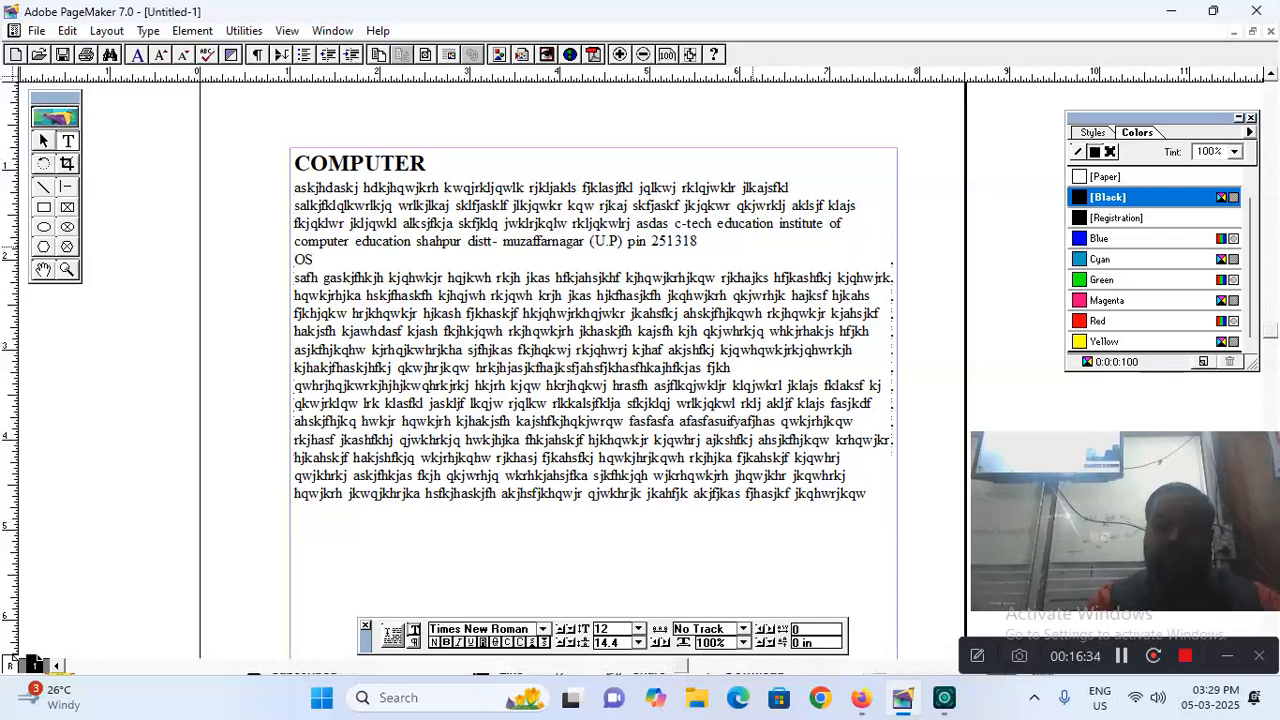
pyautogui.write('(OPE')
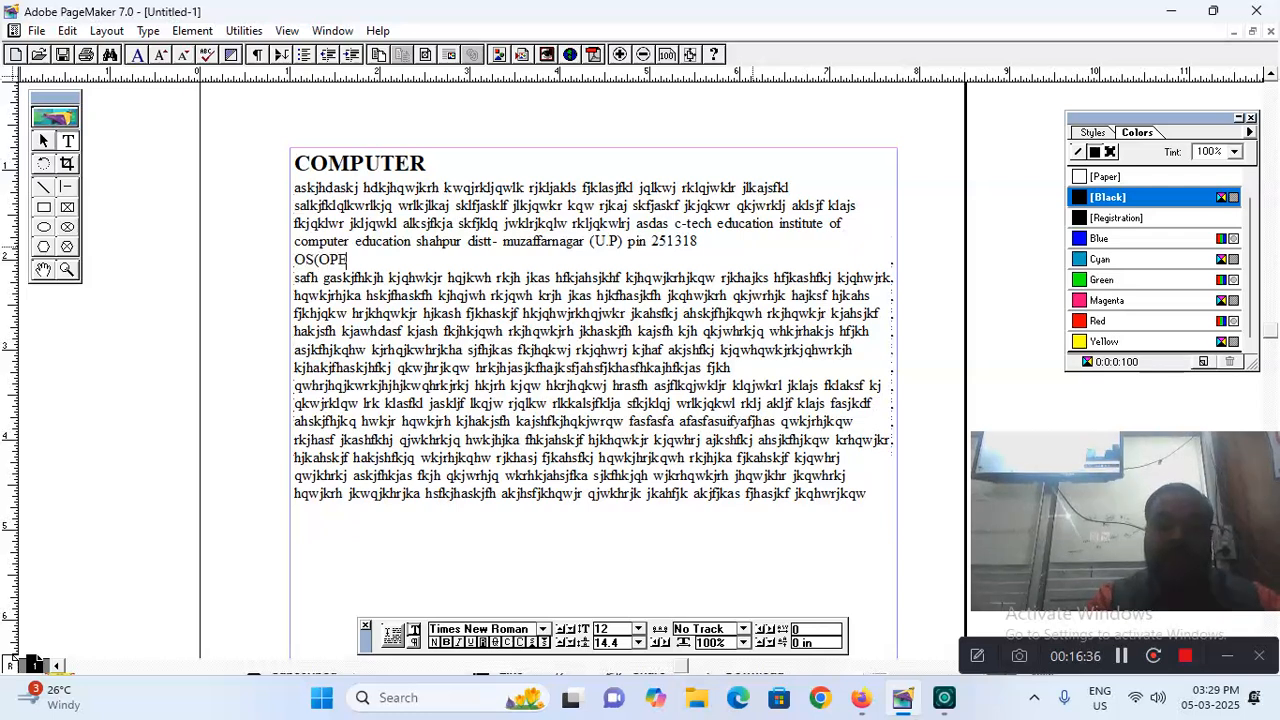
pyautogui.write('RATING SYSTEM')
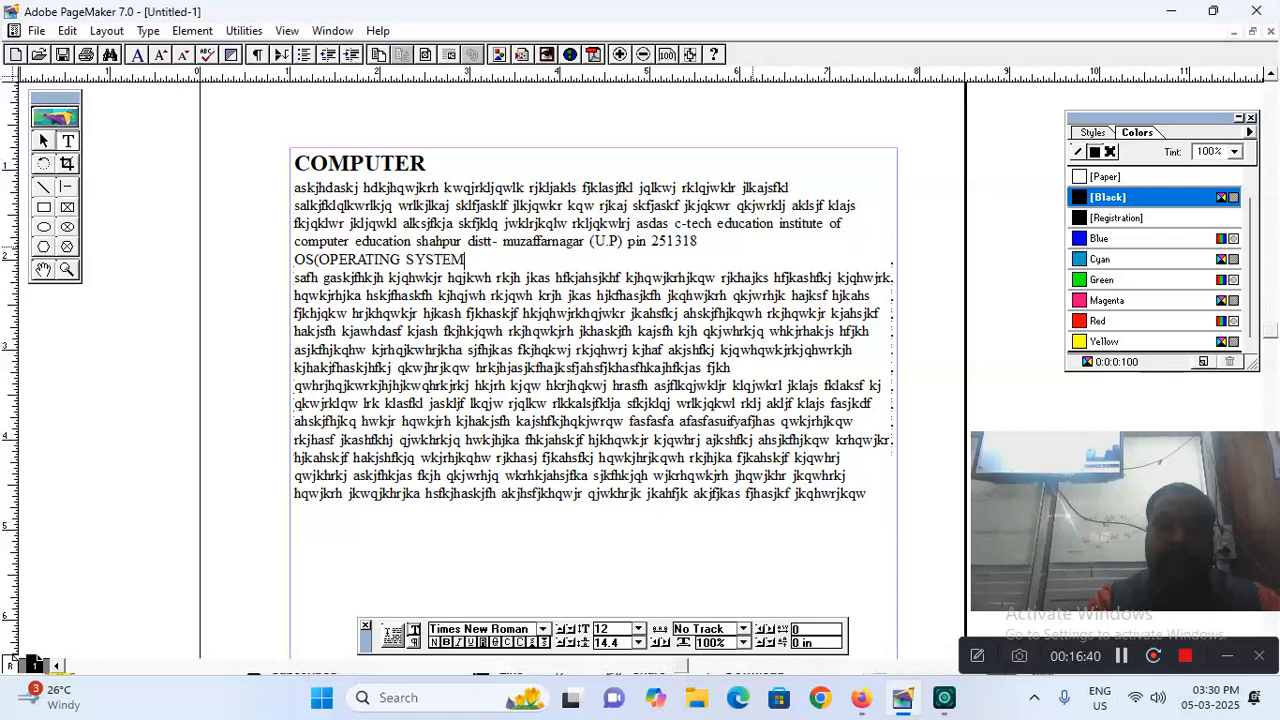
pyautogui.write(')')
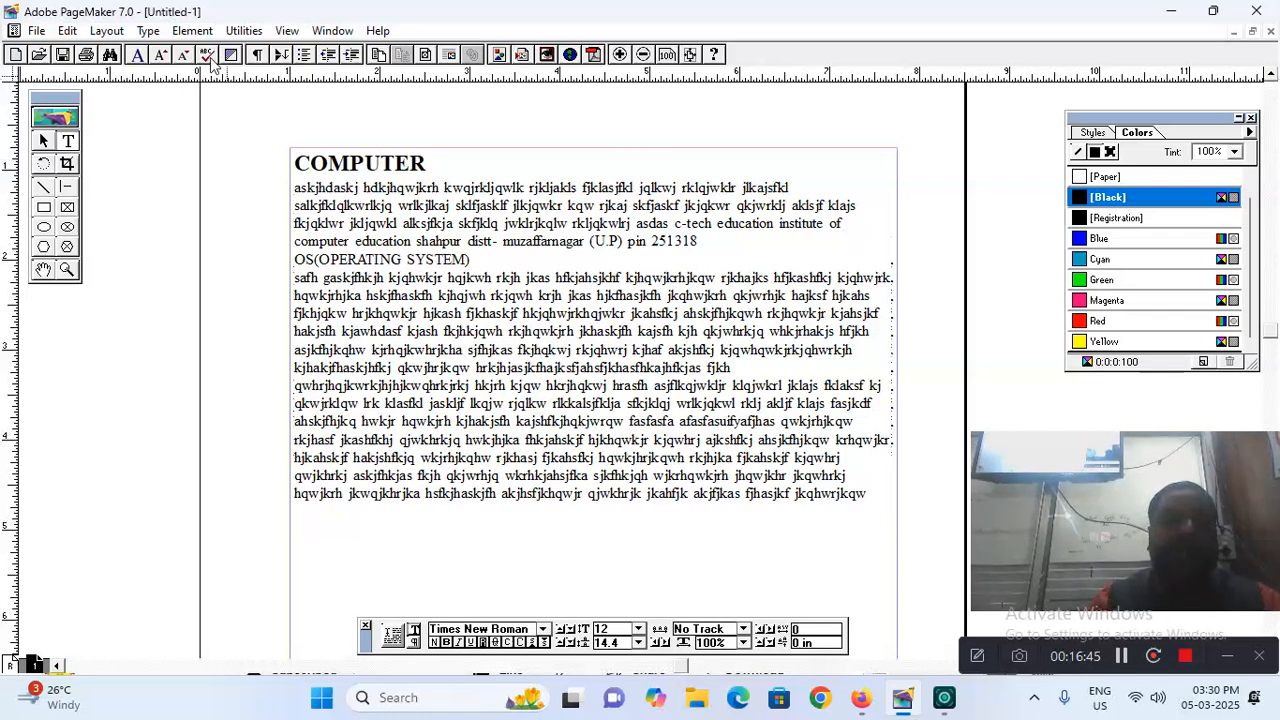
pyautogui.click(148, 31)
pyautogui.moveTo(206, 326)
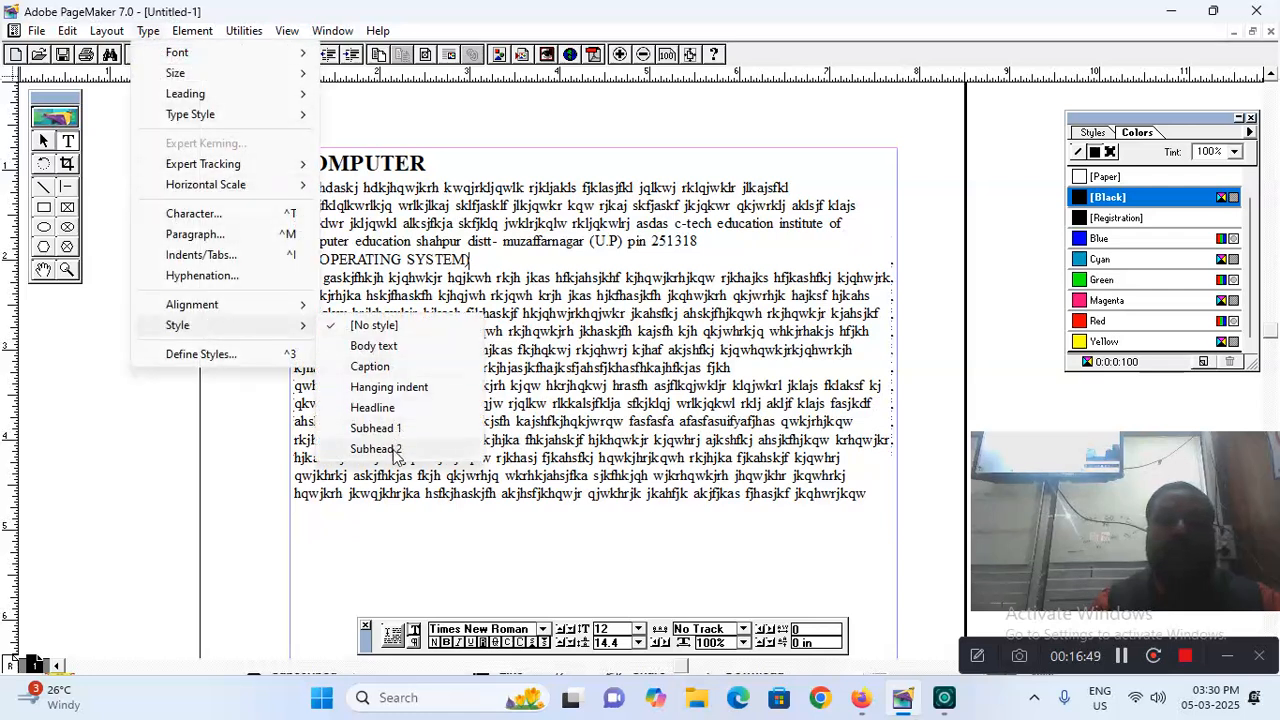
pyautogui.click(376, 449)
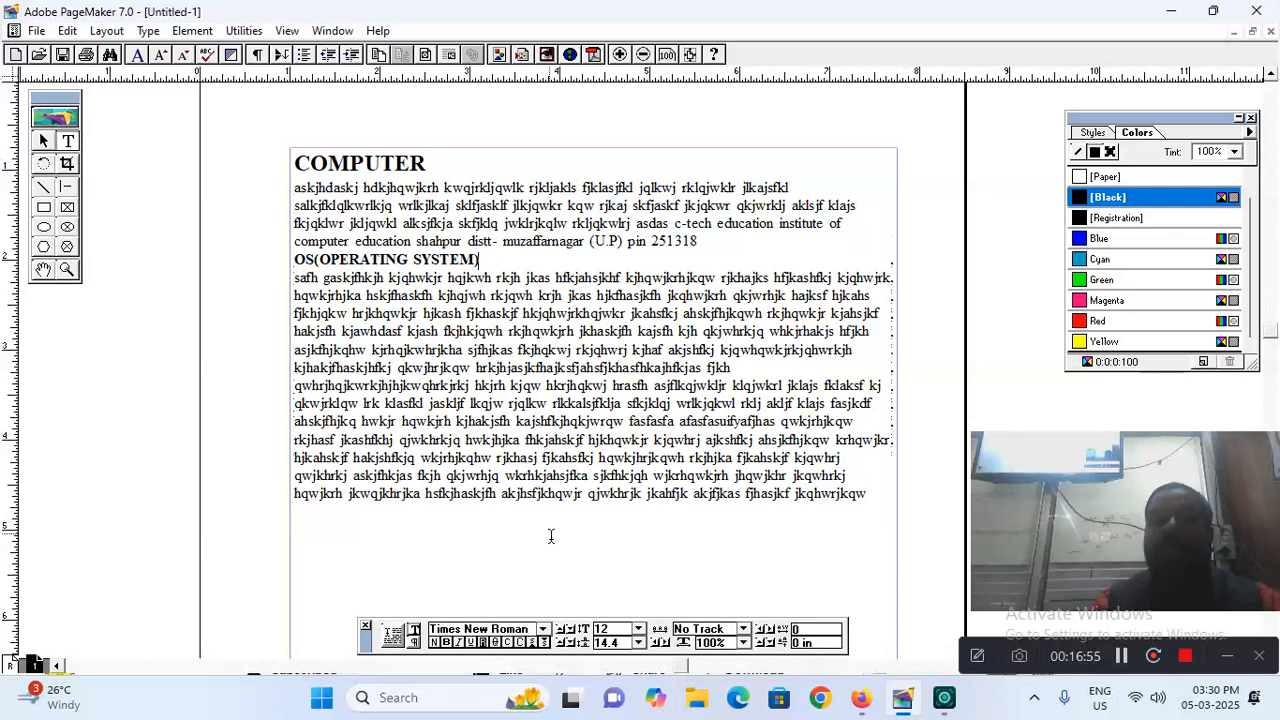
# Add the heading MS-WINDOWS on a new line after the last paragraph and apply the Subhead 1 style to it
pyautogui.click(870, 493)
pyautogui.press('Return')
pyautogui.write('MS')
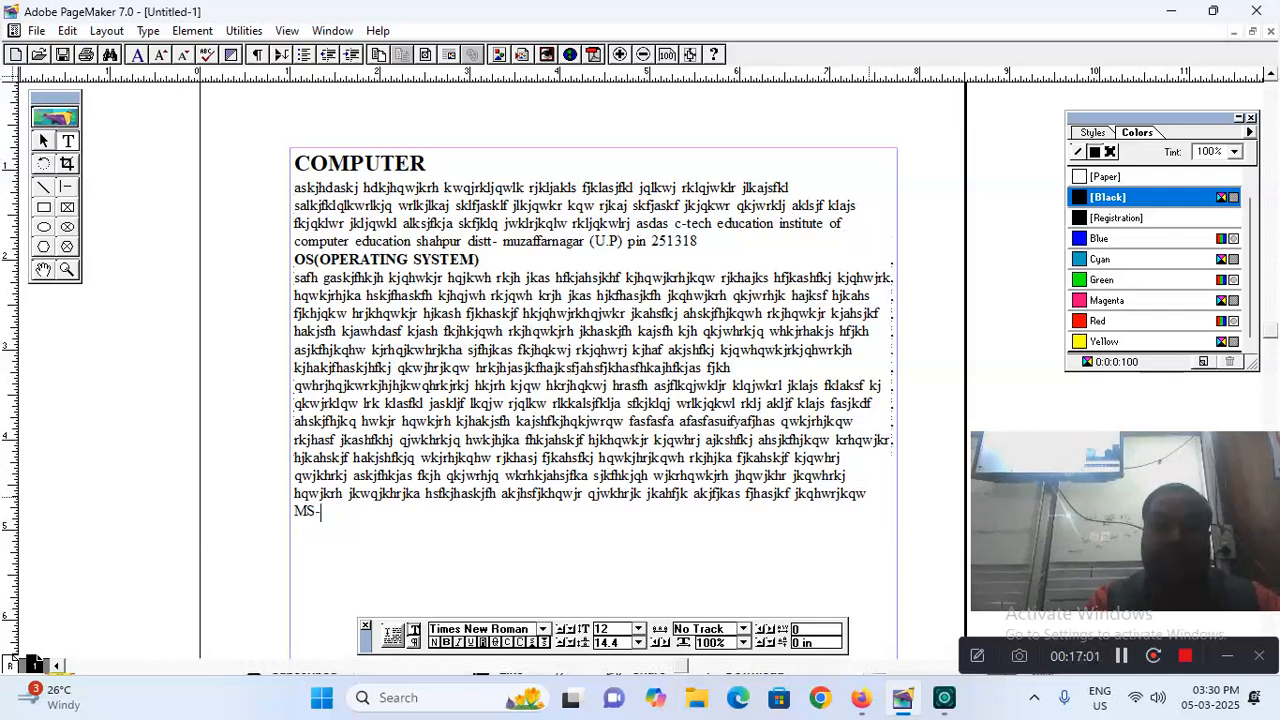
pyautogui.write('-WIN')
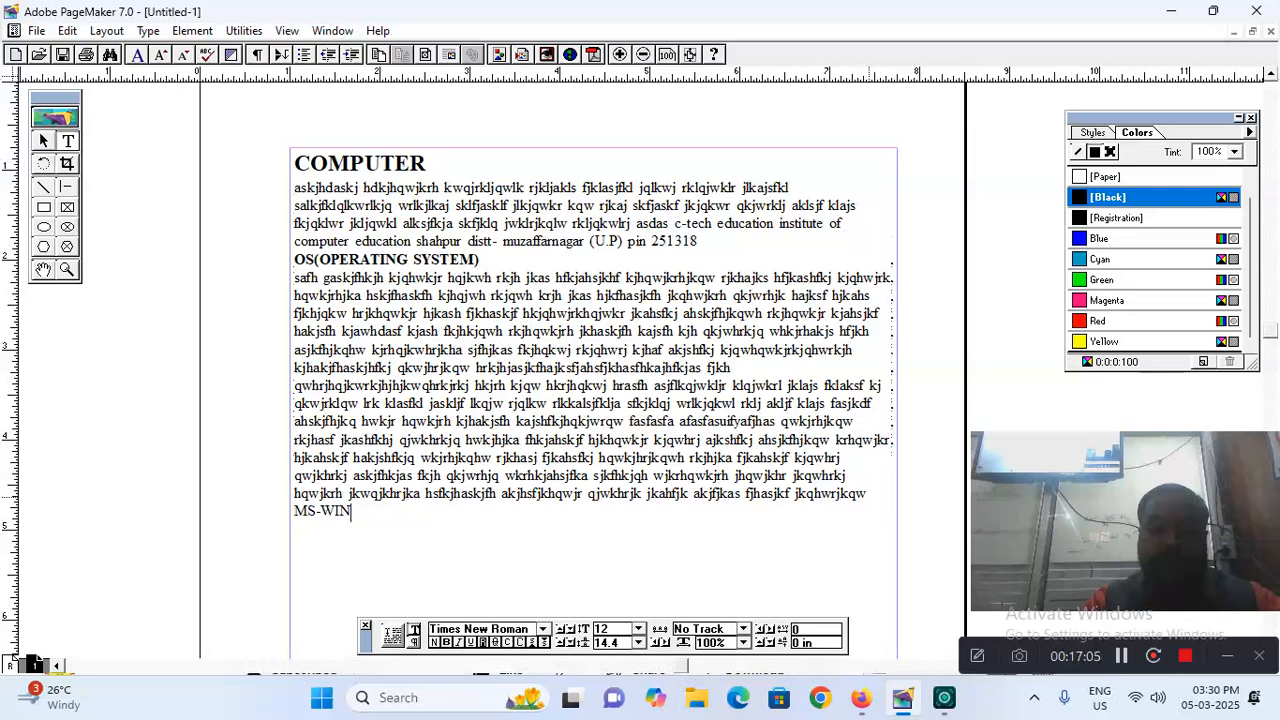
pyautogui.write('DOWS')
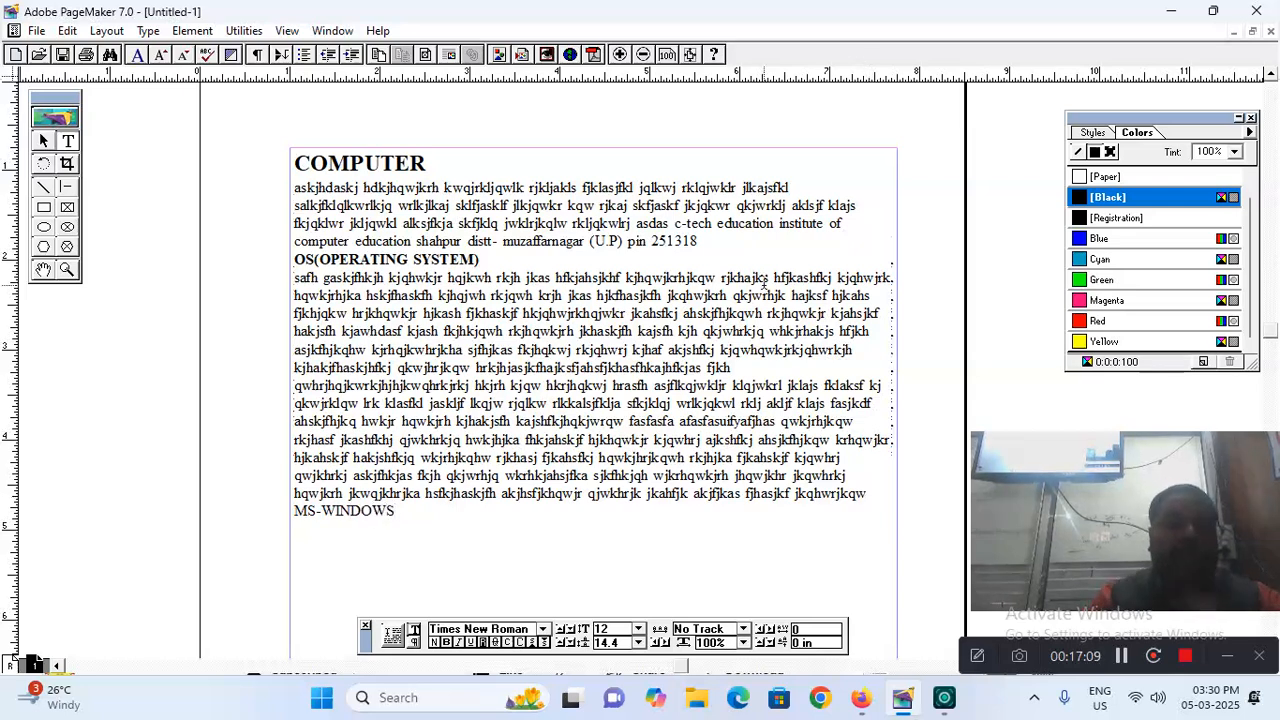
pyautogui.click(145, 30)
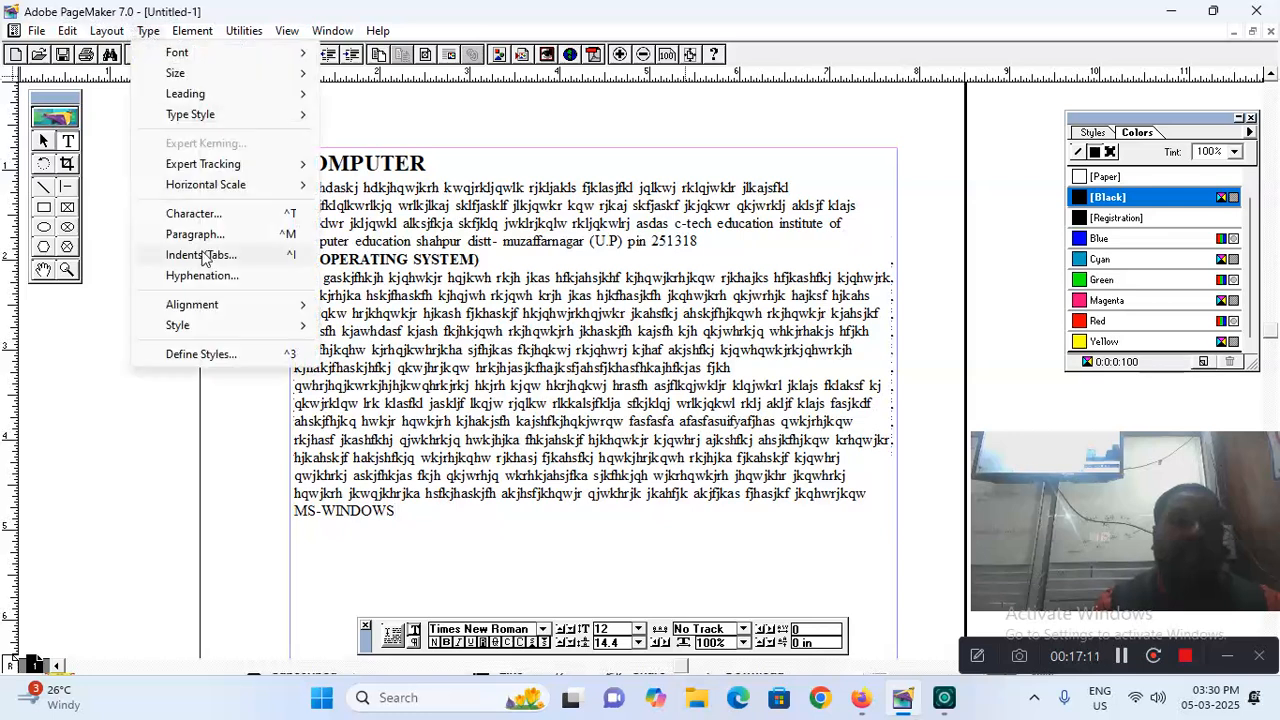
pyautogui.moveTo(210, 330)
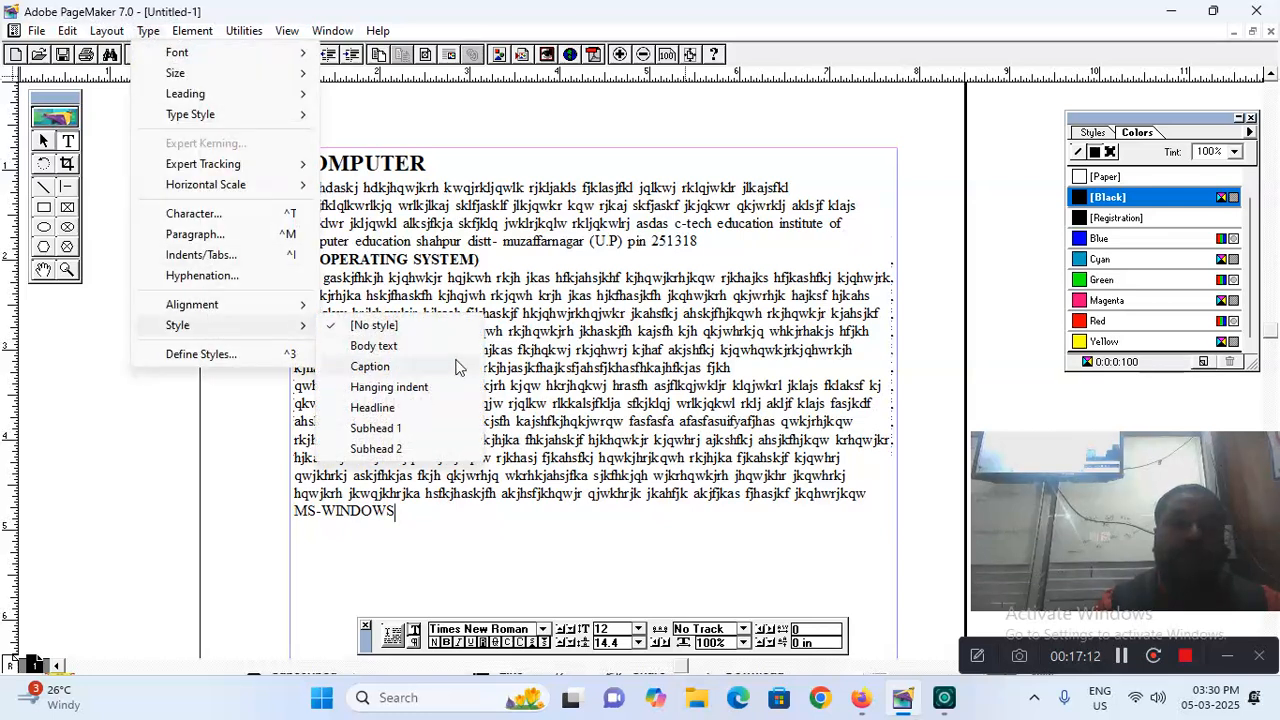
pyautogui.click(386, 428)
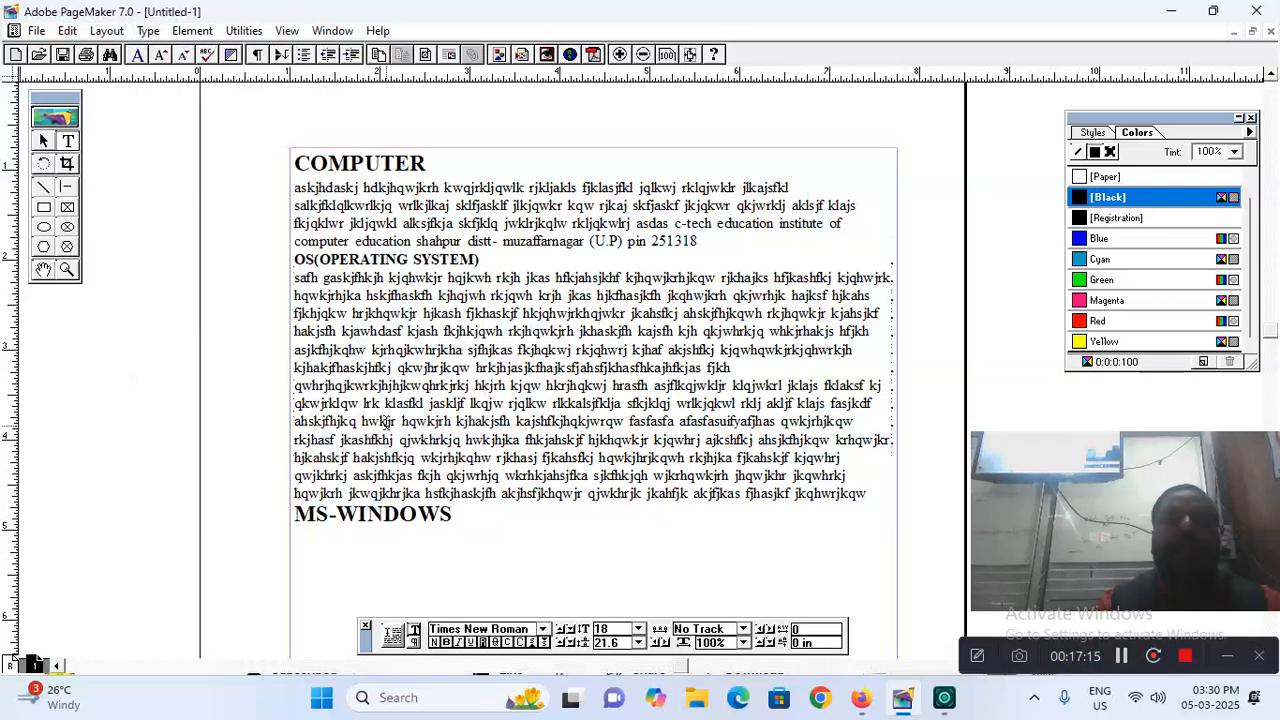
# Check the definition of the Subhead 1 style among the defined styles and close without changes
pyautogui.click(148, 30)
pyautogui.click(205, 355)
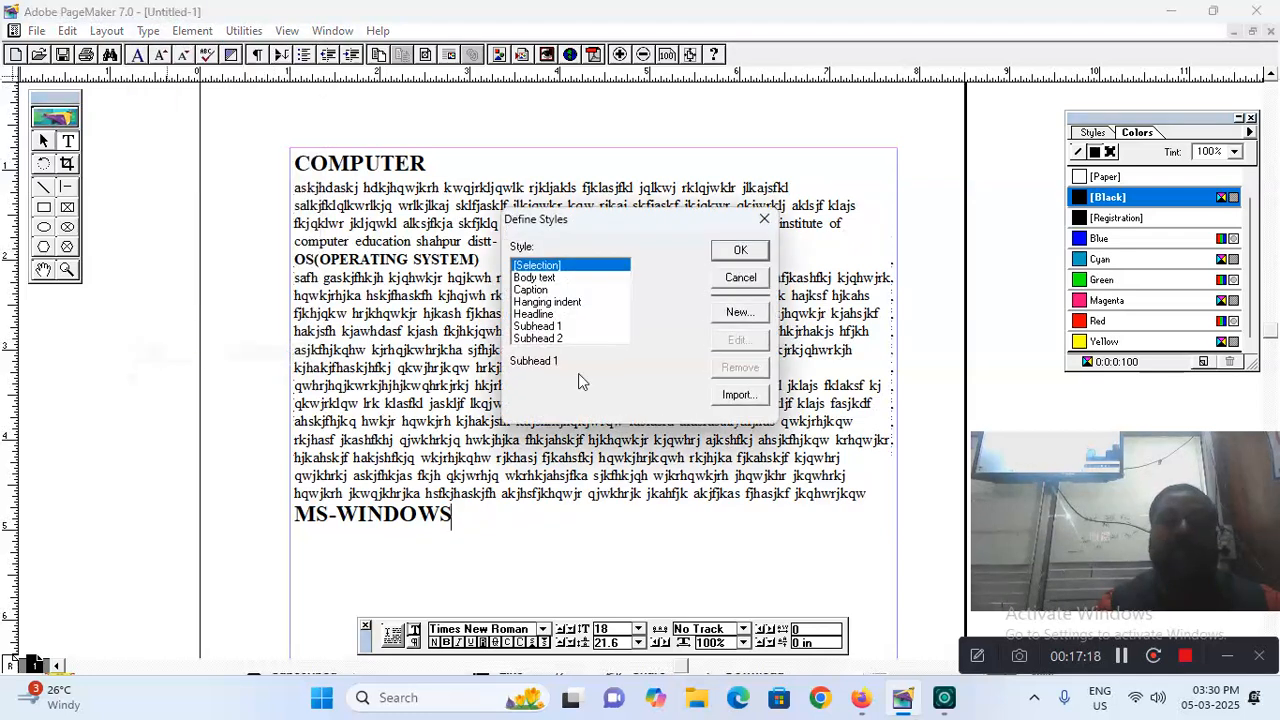
pyautogui.click(556, 326)
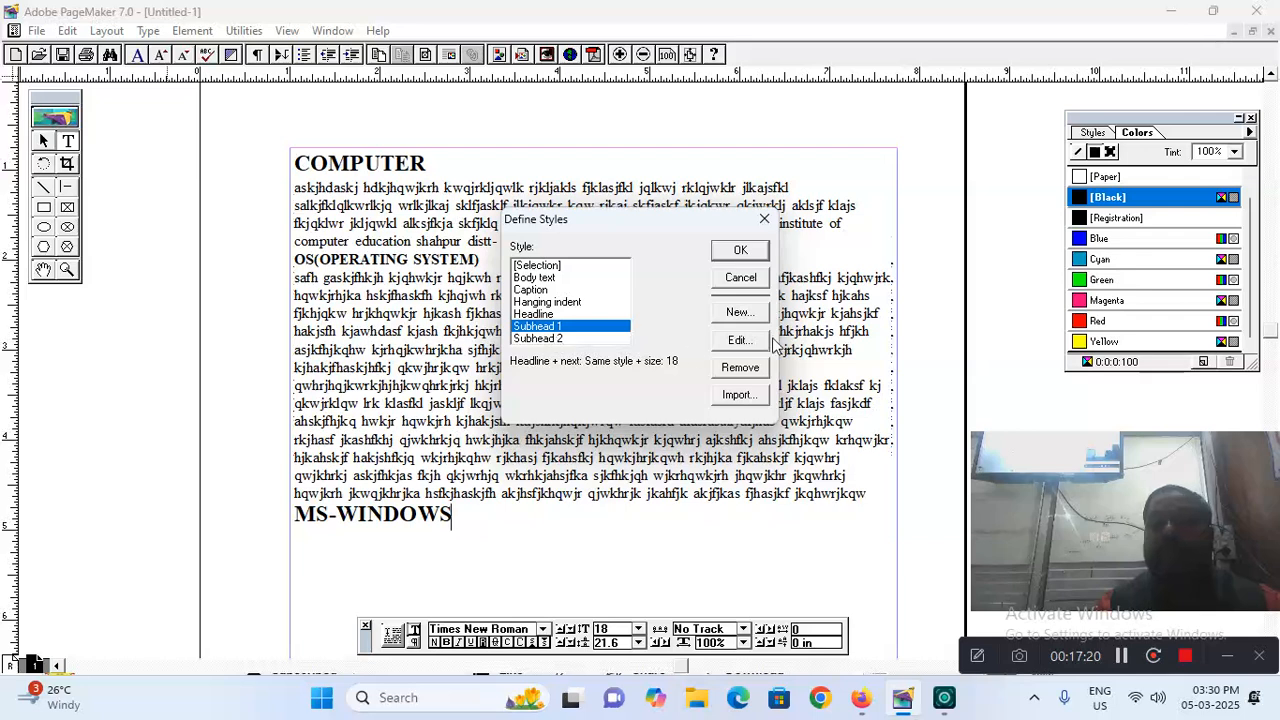
pyautogui.click(741, 278)
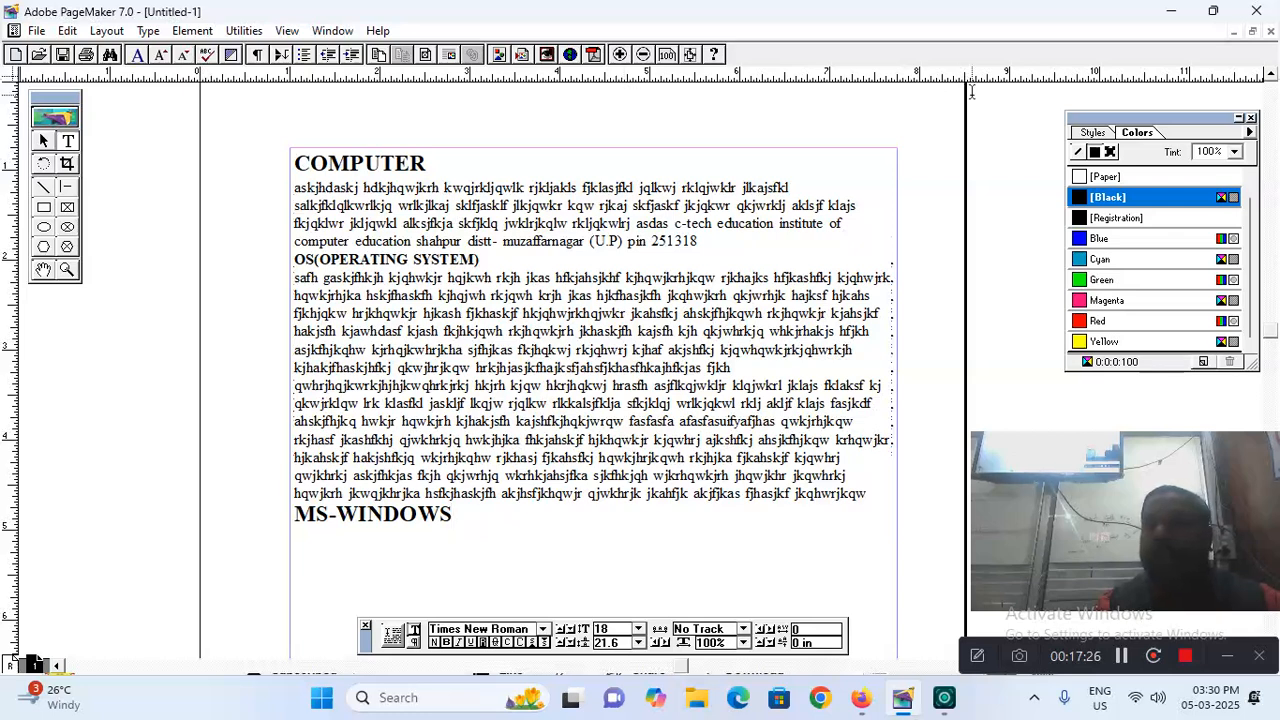
# Insert the heading MS-DOS below the line ending in "fjkh" and apply Subhead 2 to it from the Styles palette
pyautogui.click(1092, 132)
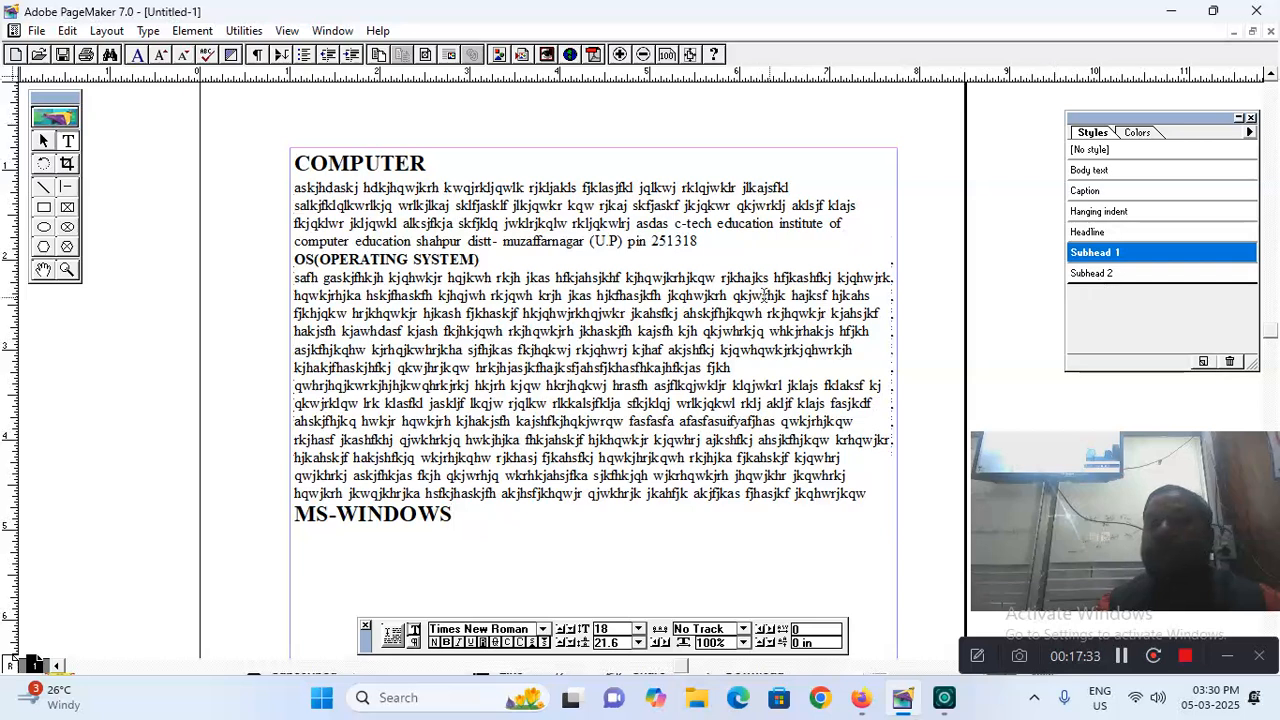
pyautogui.click(752, 370)
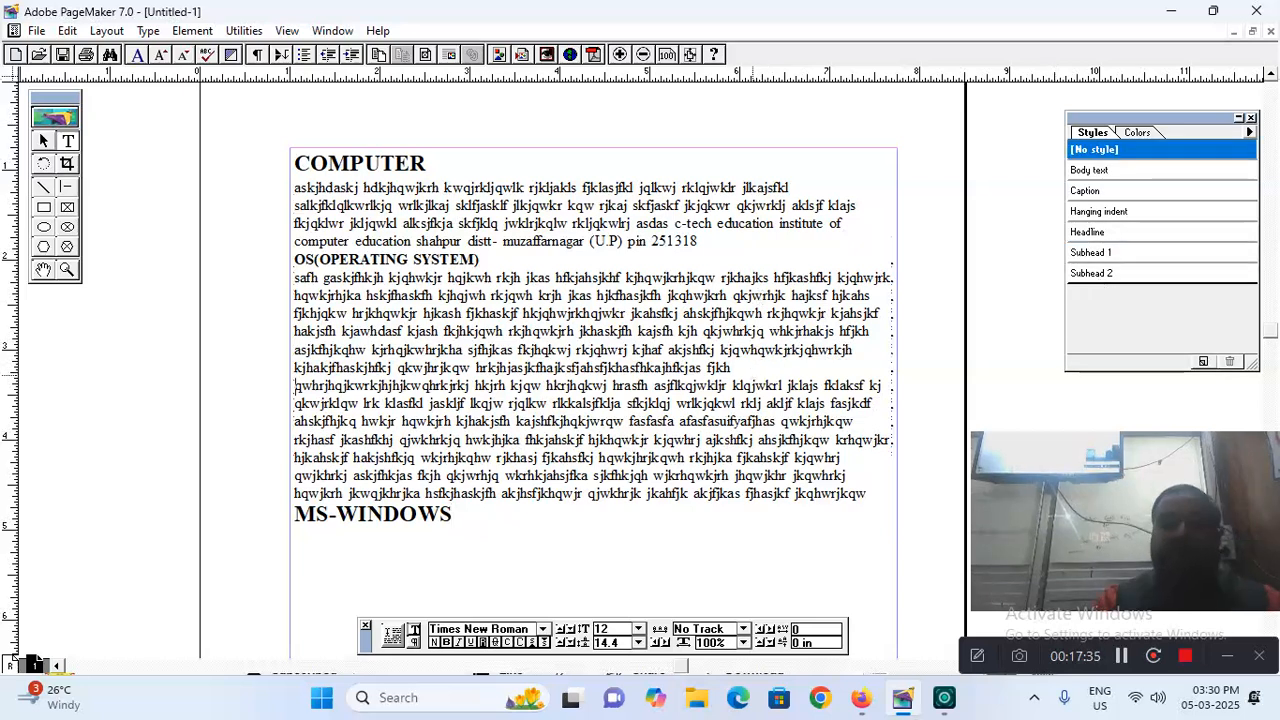
pyautogui.press('Return')
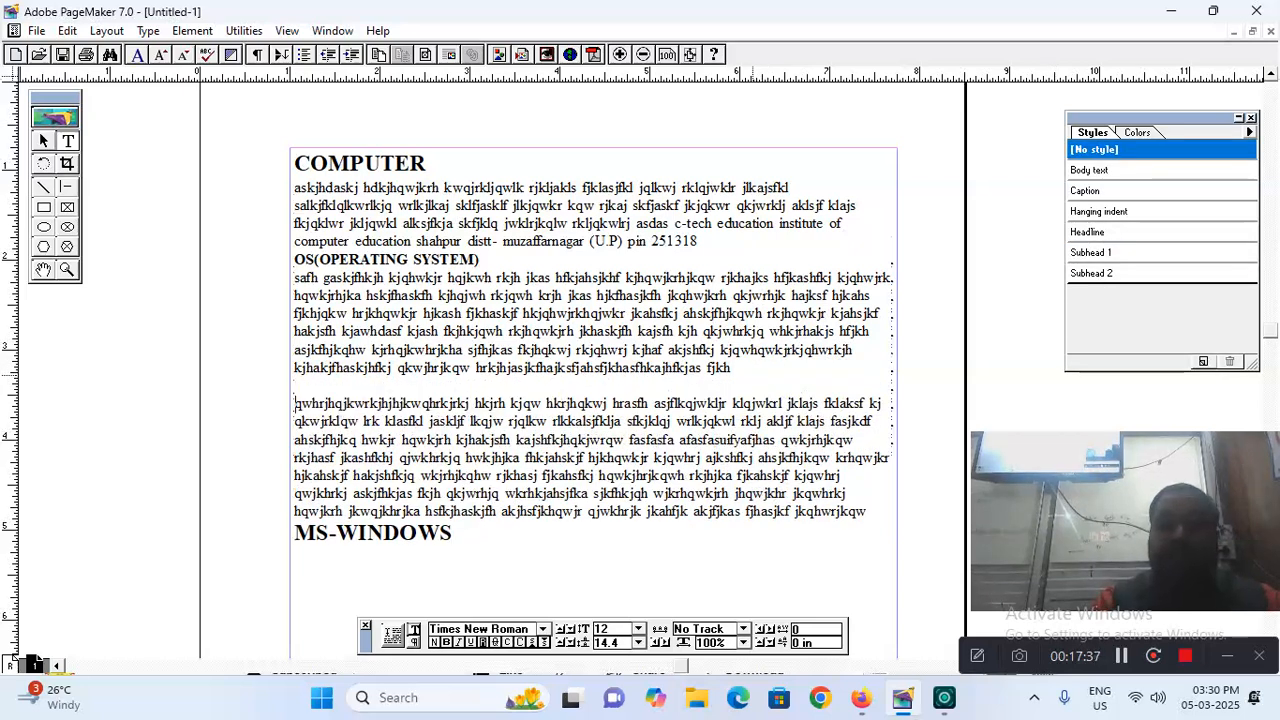
pyautogui.write('MS-DOS')
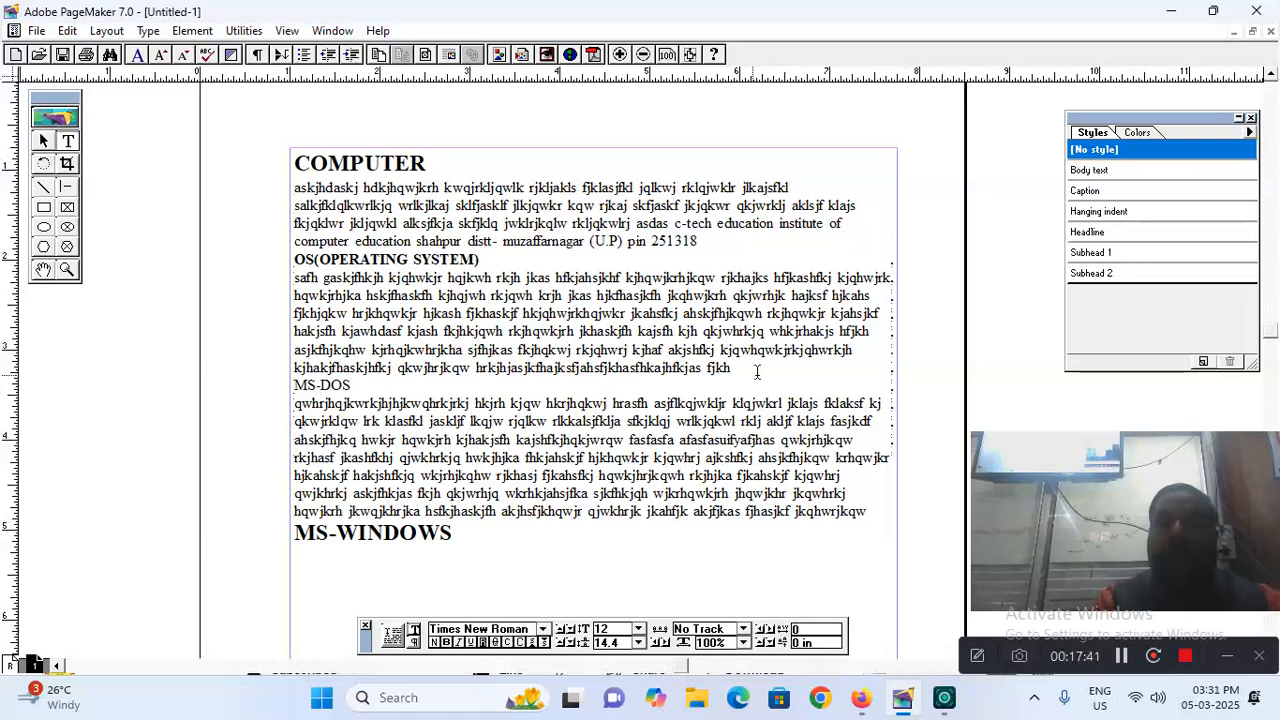
pyautogui.click(1092, 275)
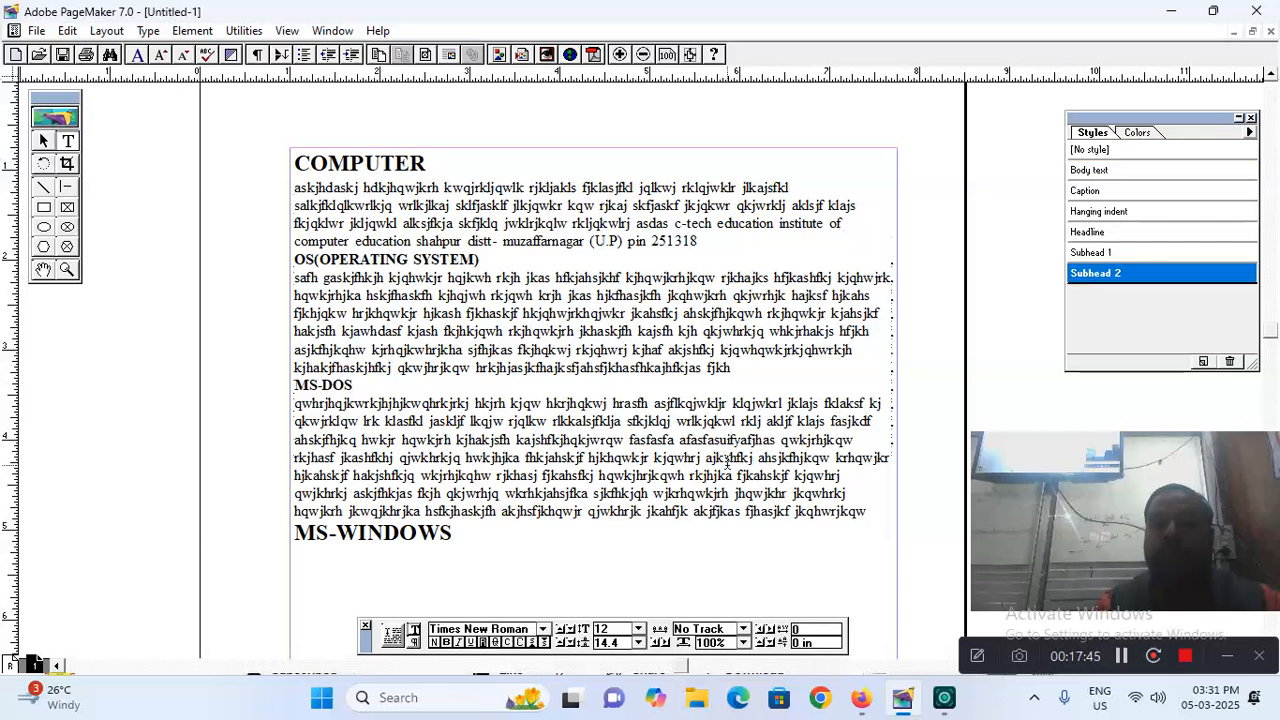
pyautogui.click(511, 536)
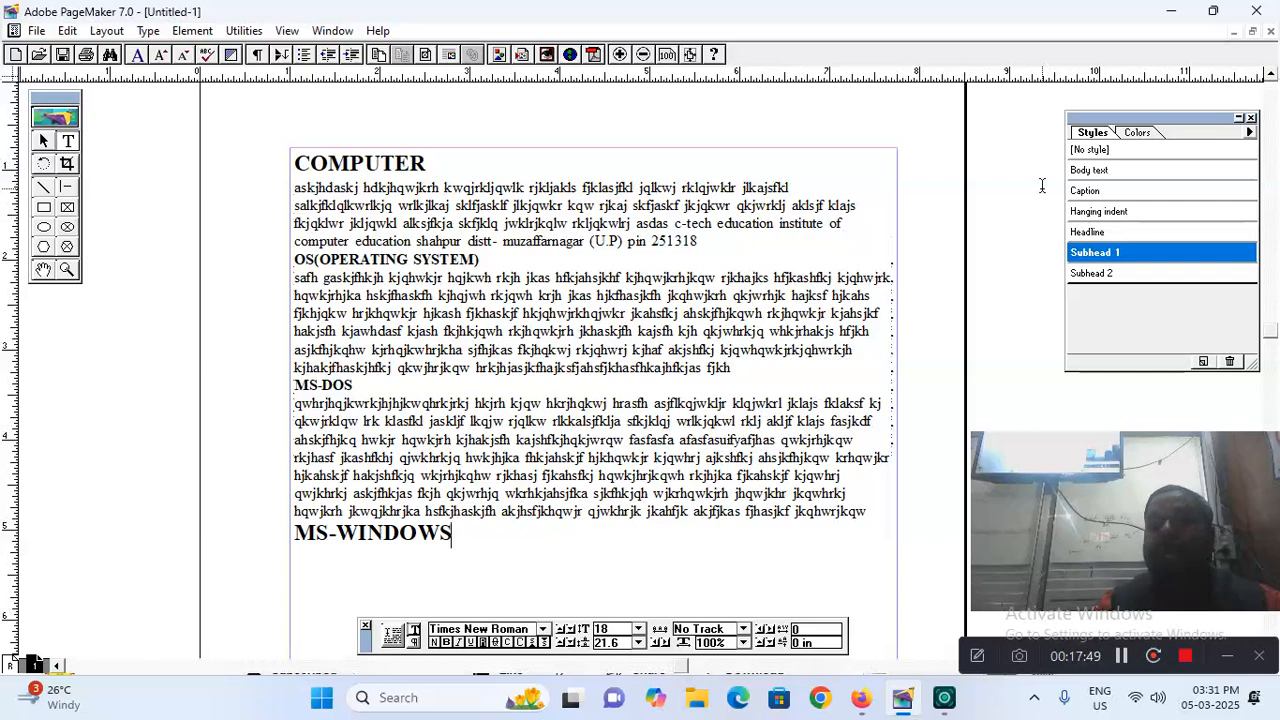
pyautogui.click(1137, 133)
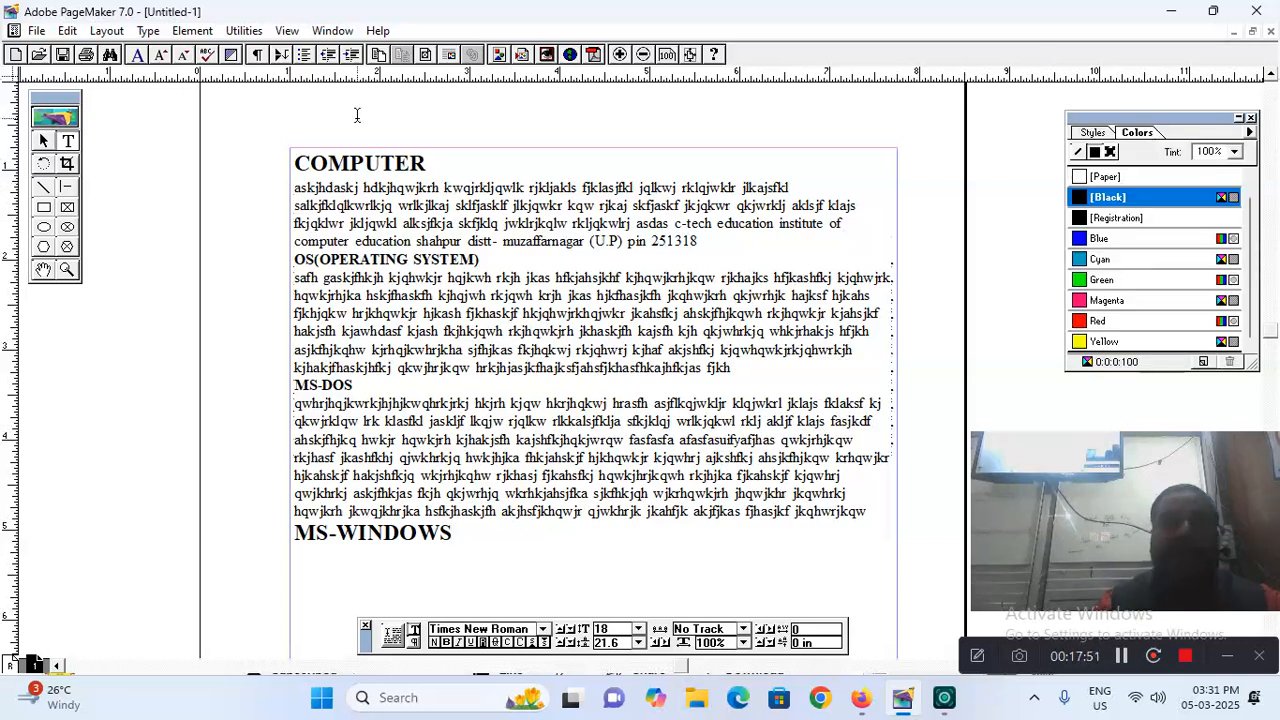
# Try to apply Expert Kerning with a kern strength of 0.033 to the middle lines of the paragraph below MS-DOS
pyautogui.click(149, 31)
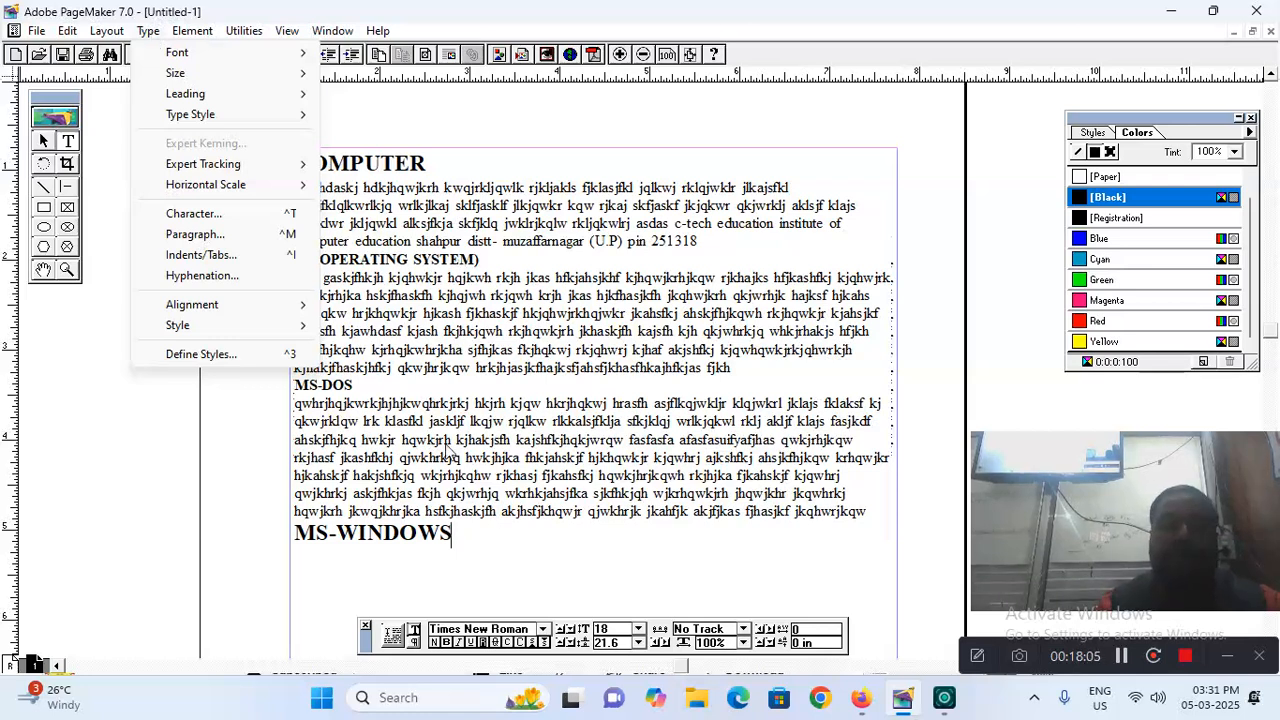
pyautogui.click(480, 507)
pyautogui.moveTo(482, 511); pyautogui.dragTo(294, 440)
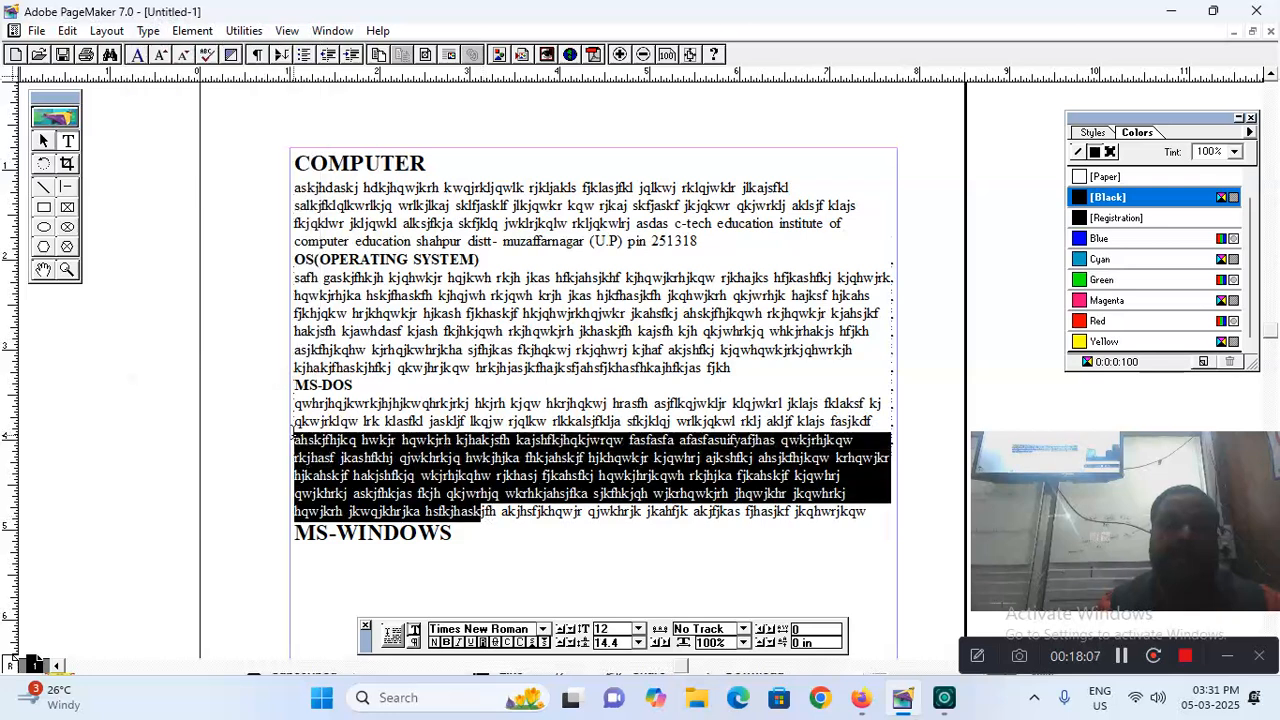
pyautogui.click(148, 30)
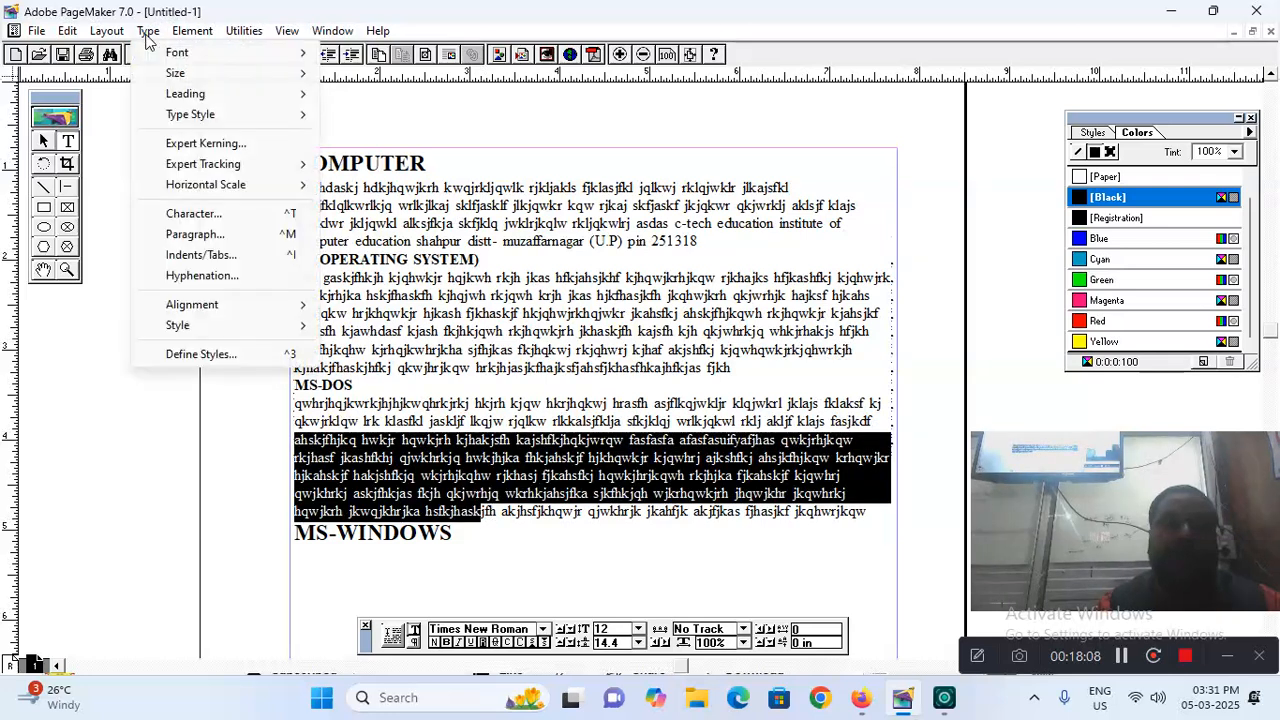
pyautogui.click(200, 143)
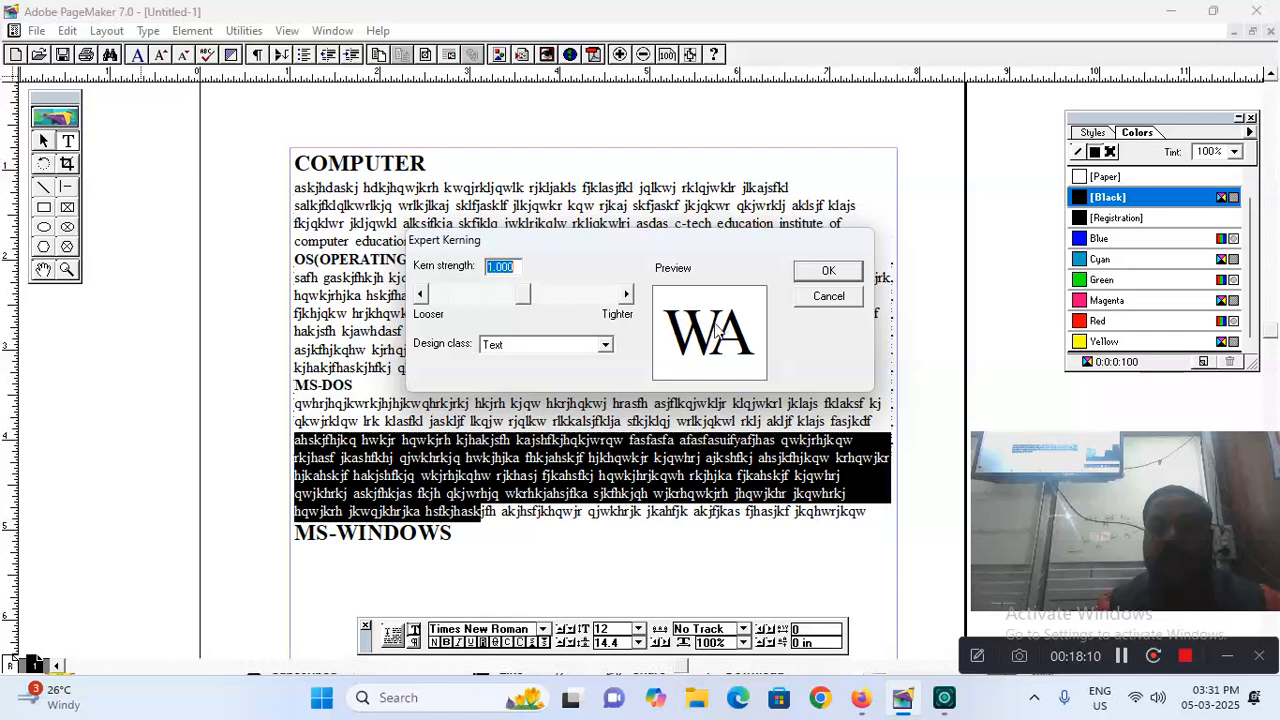
pyautogui.moveTo(530, 307); pyautogui.dragTo(440, 310)
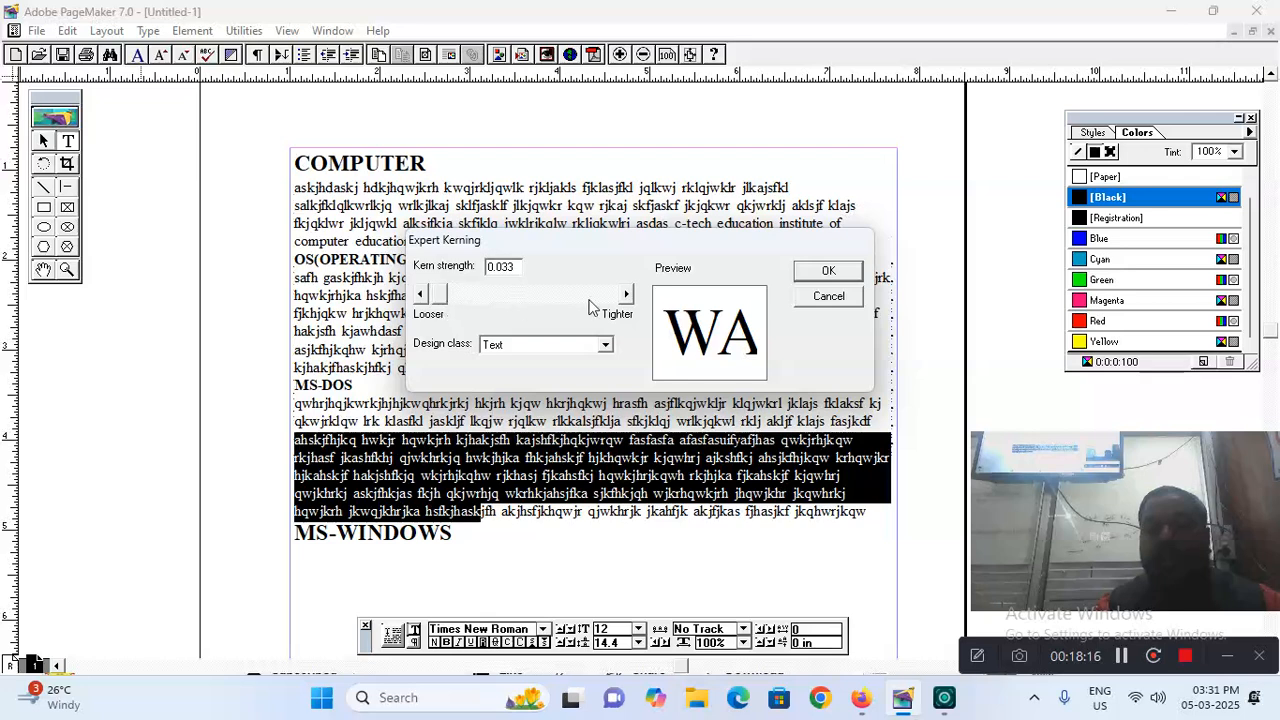
pyautogui.click(828, 270)
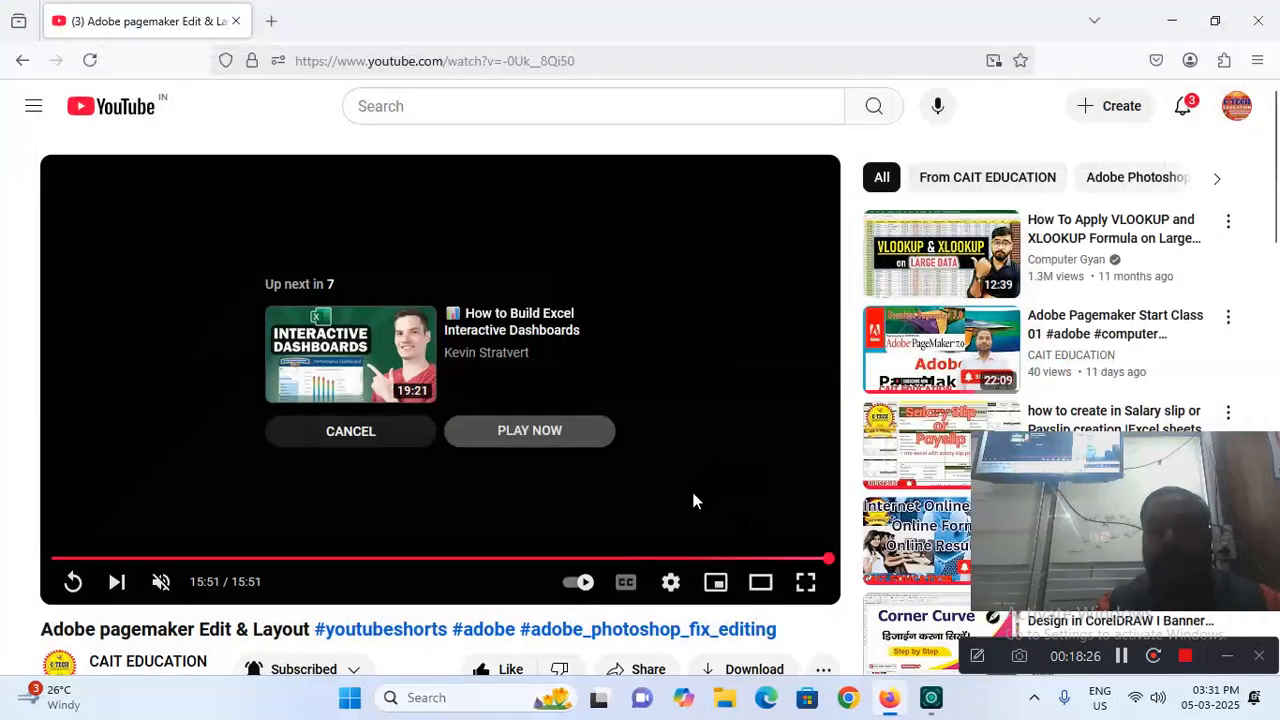
# Clear the browser from view, start Adobe PageMaker 7.0 again and dismiss its startup plug-in error
pyautogui.click(892, 702)
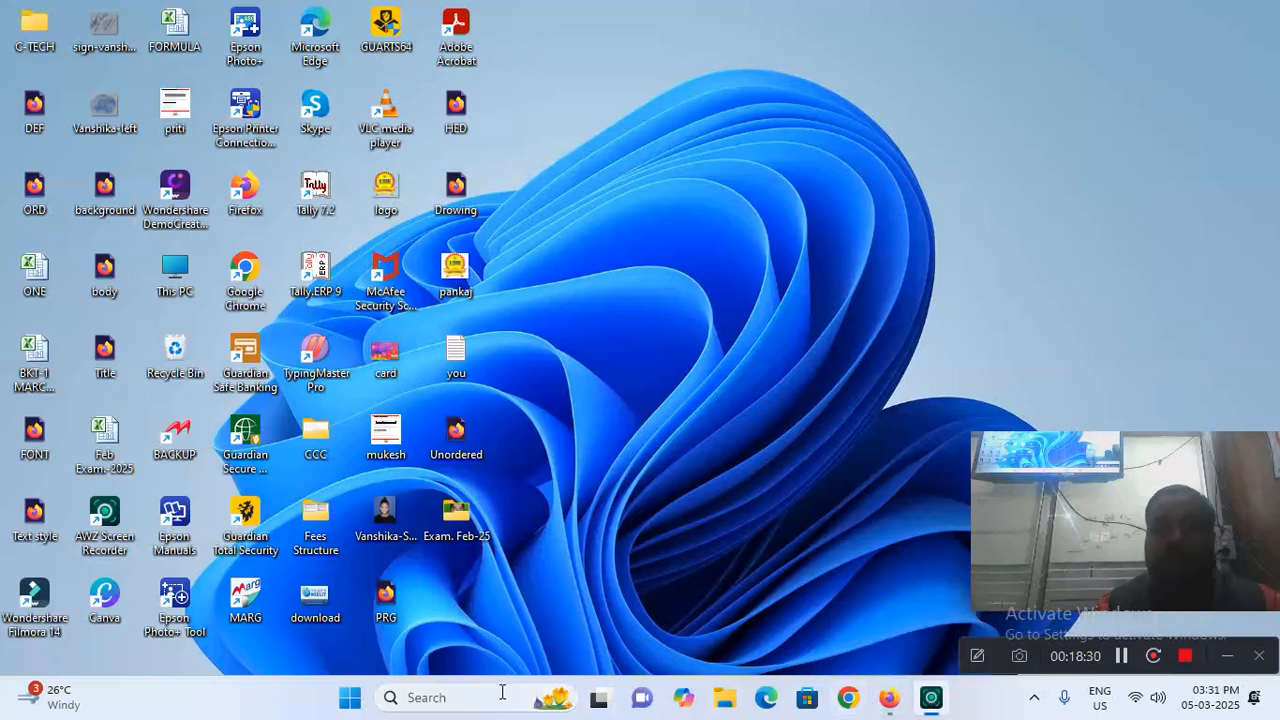
pyautogui.click(400, 697)
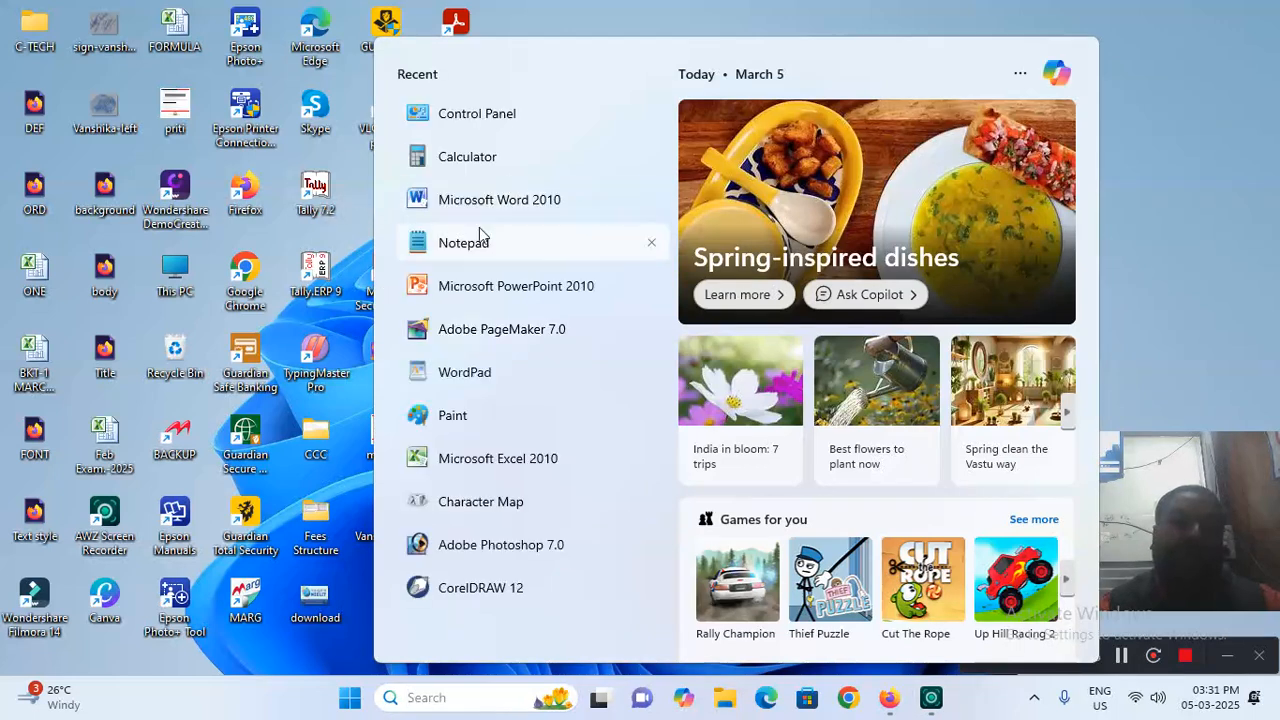
pyautogui.click(480, 329)
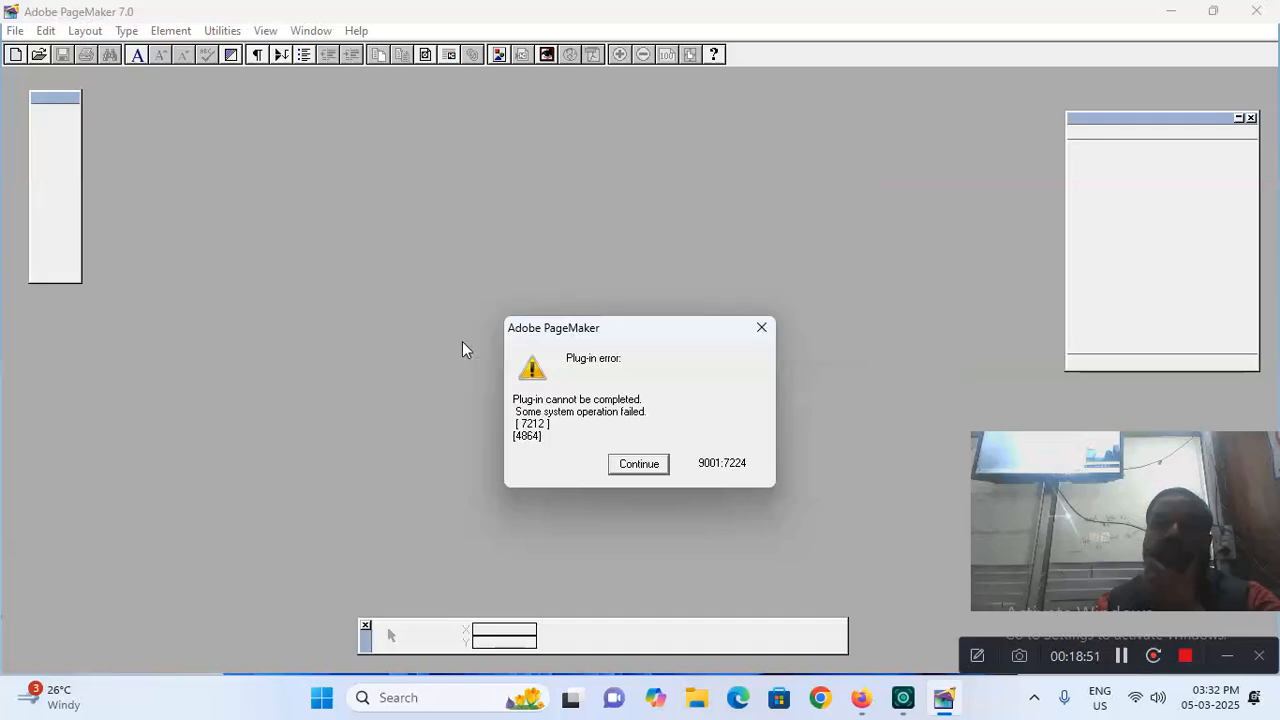
pyautogui.click(638, 466)
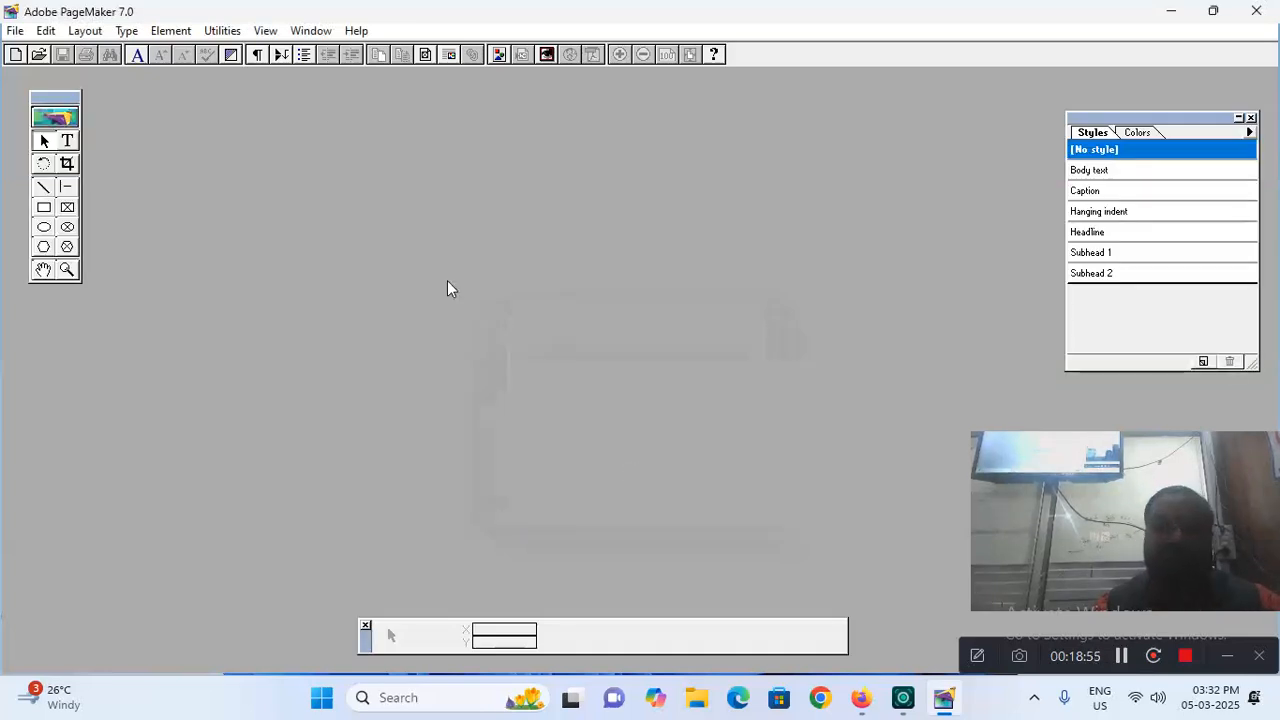
# Create a new single-sided Letter publication by turning off the Double-sided option in the document setup
pyautogui.click(17, 57)
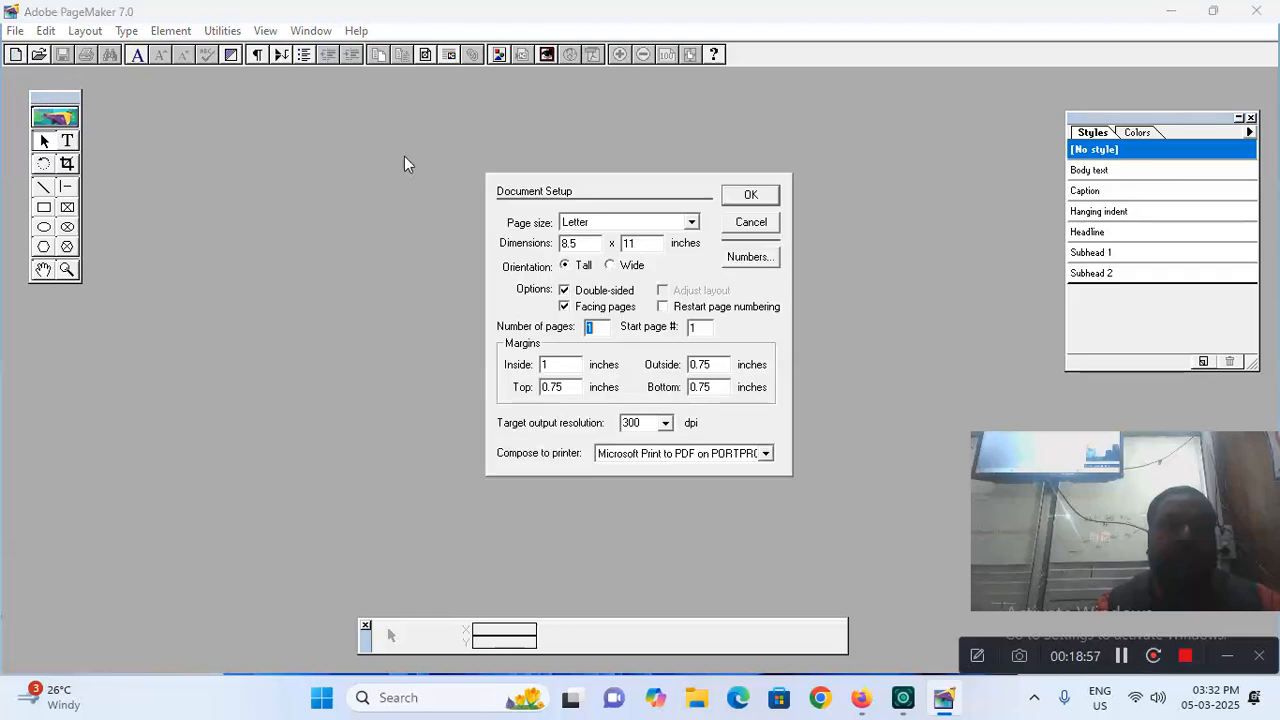
pyautogui.click(578, 292)
pyautogui.click(750, 194)
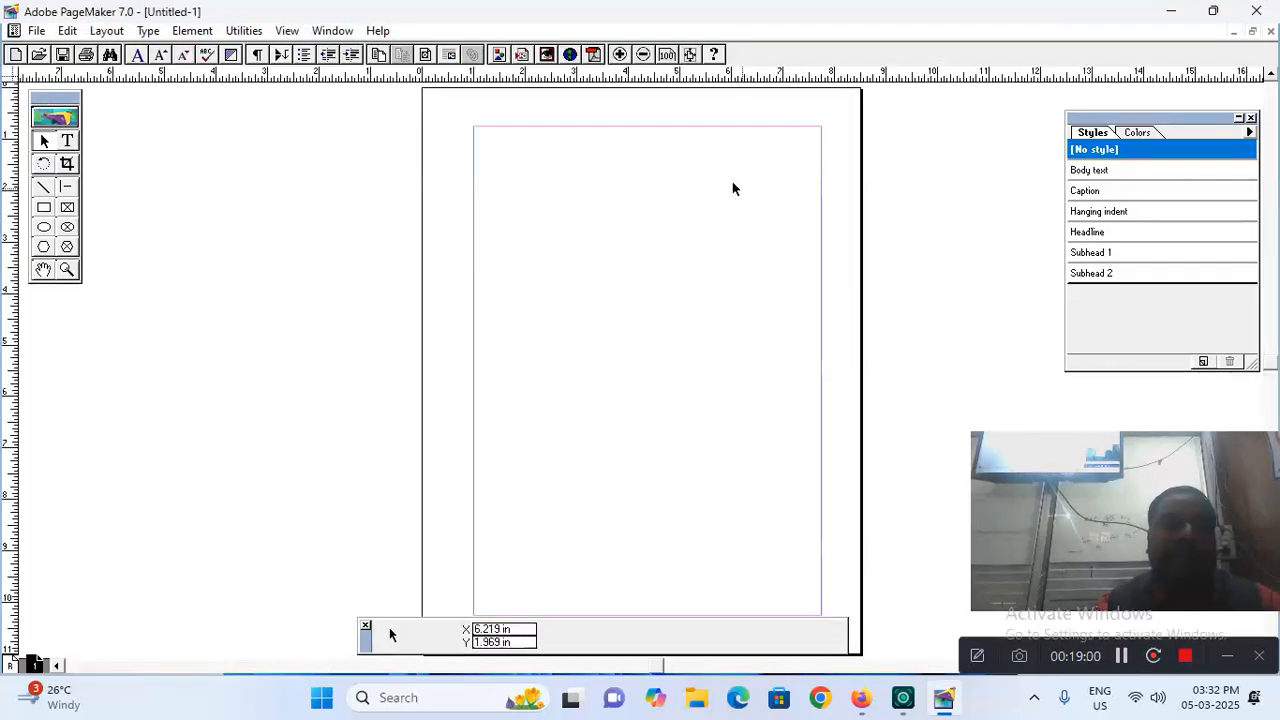
pyautogui.click(206, 34)
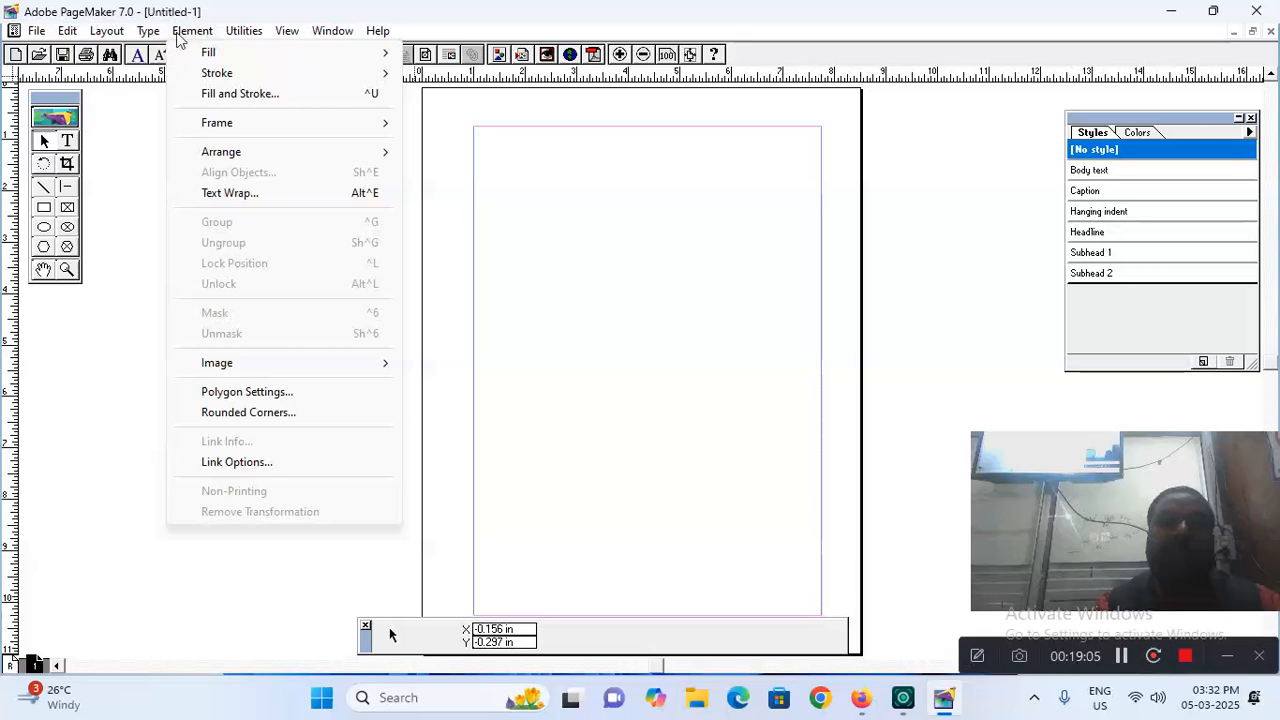
pyautogui.moveTo(68, 36)
pyautogui.moveTo(150, 38)
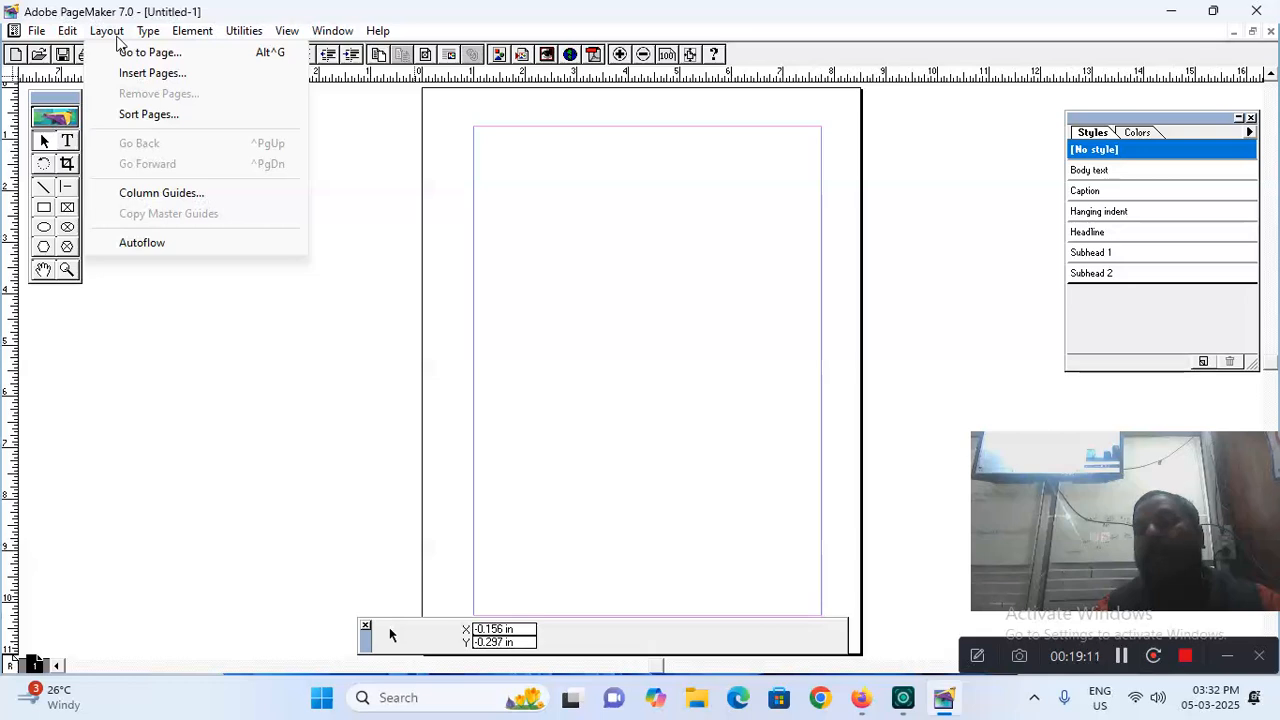
pyautogui.click(117, 40)
pyautogui.click(149, 31)
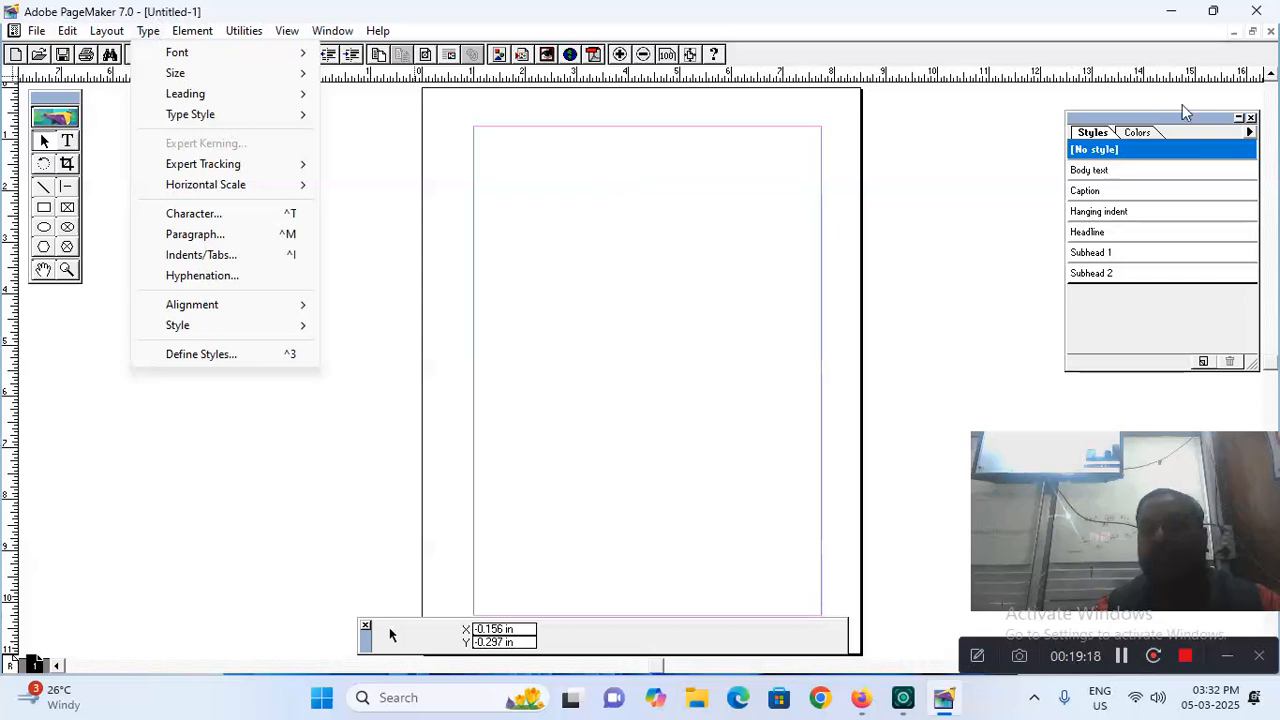
# Show the Colors palette in place of the Styles palette
pyautogui.click(1137, 132)
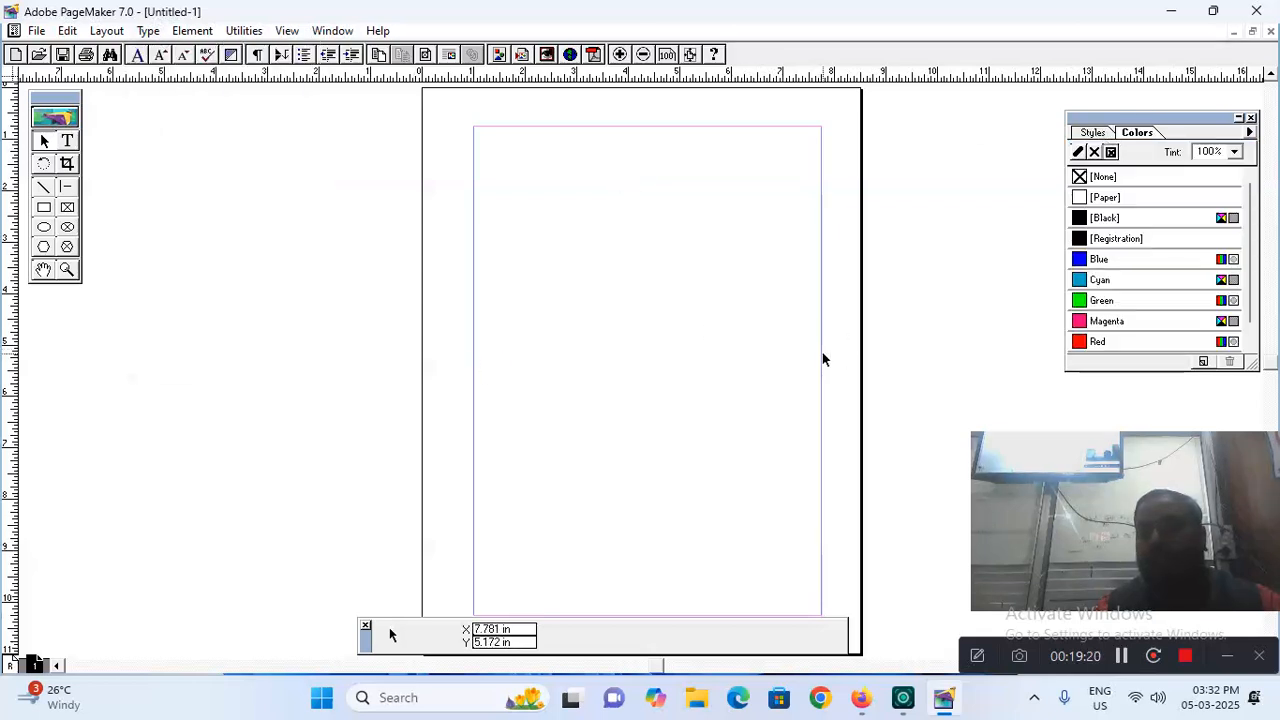